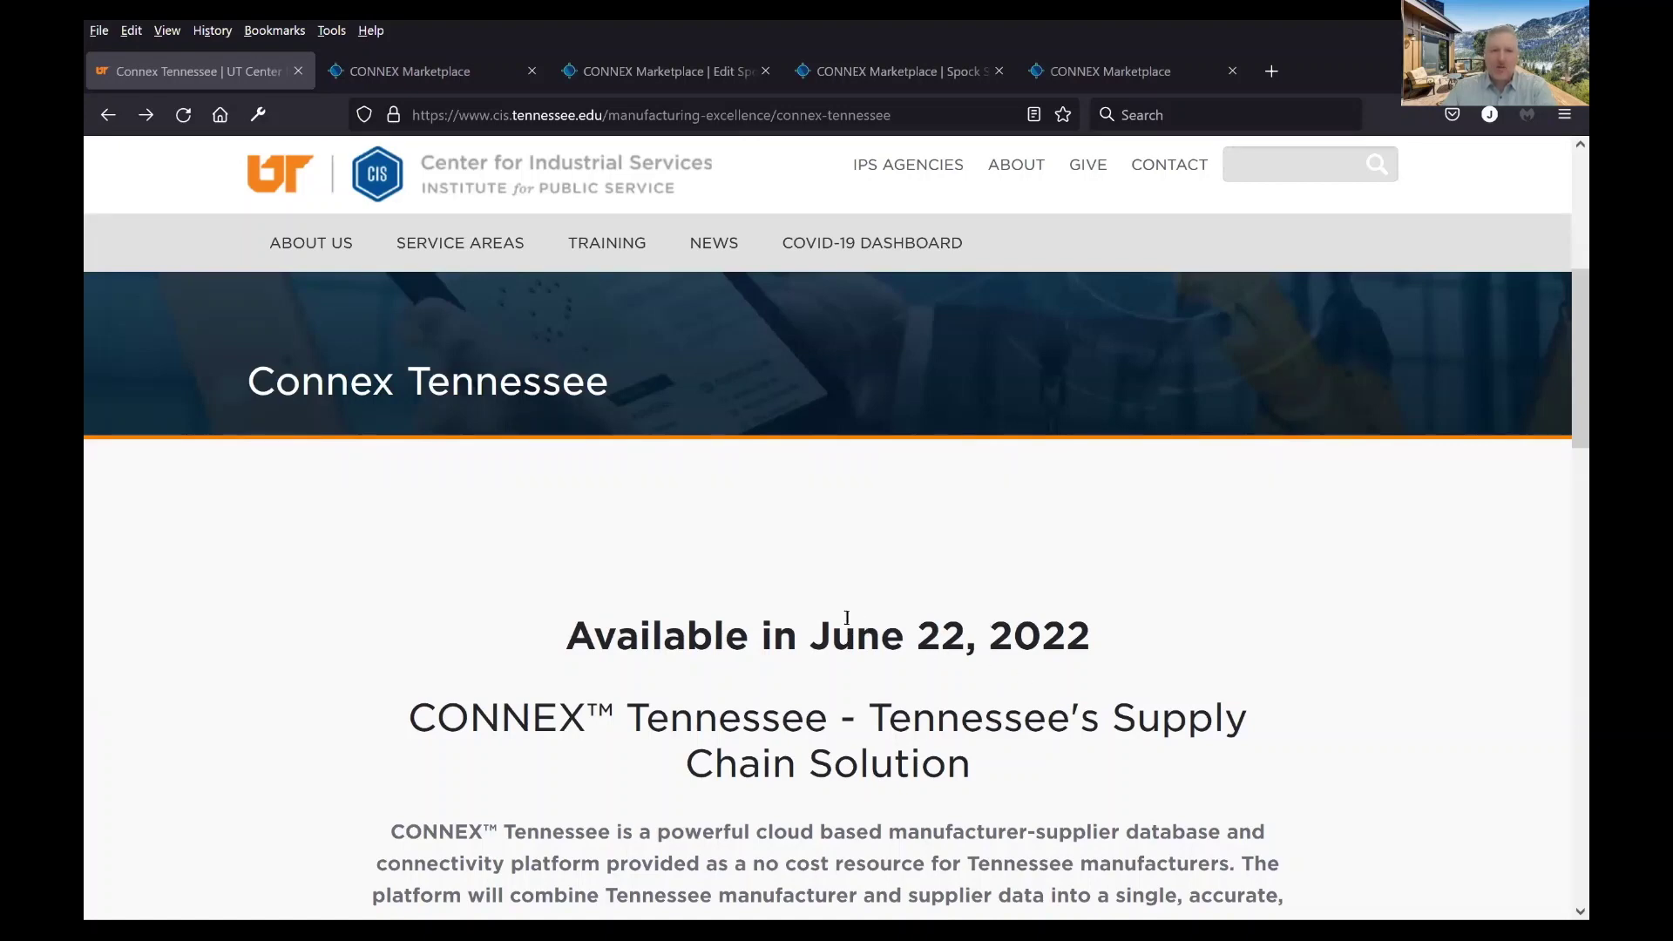
Read the CONNEX Tennessee overview and account cards, and switch to the CONNEX Marketplace organization search page
scroll(847, 617, "down", 5)
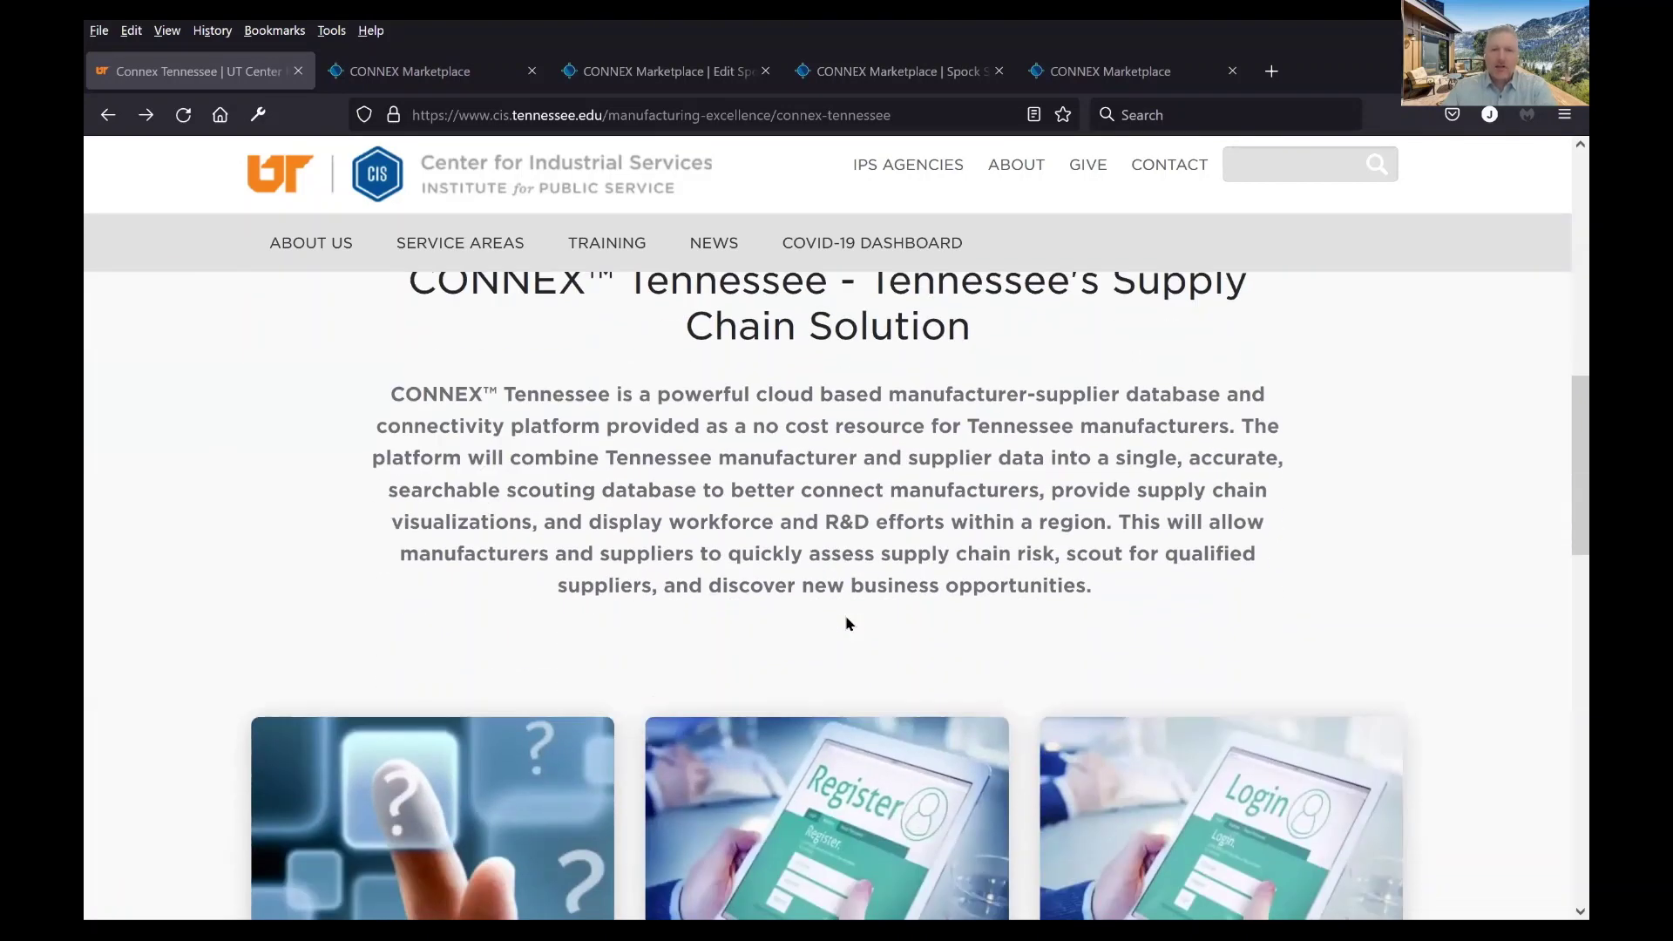
scroll(947, 463, "down", 2)
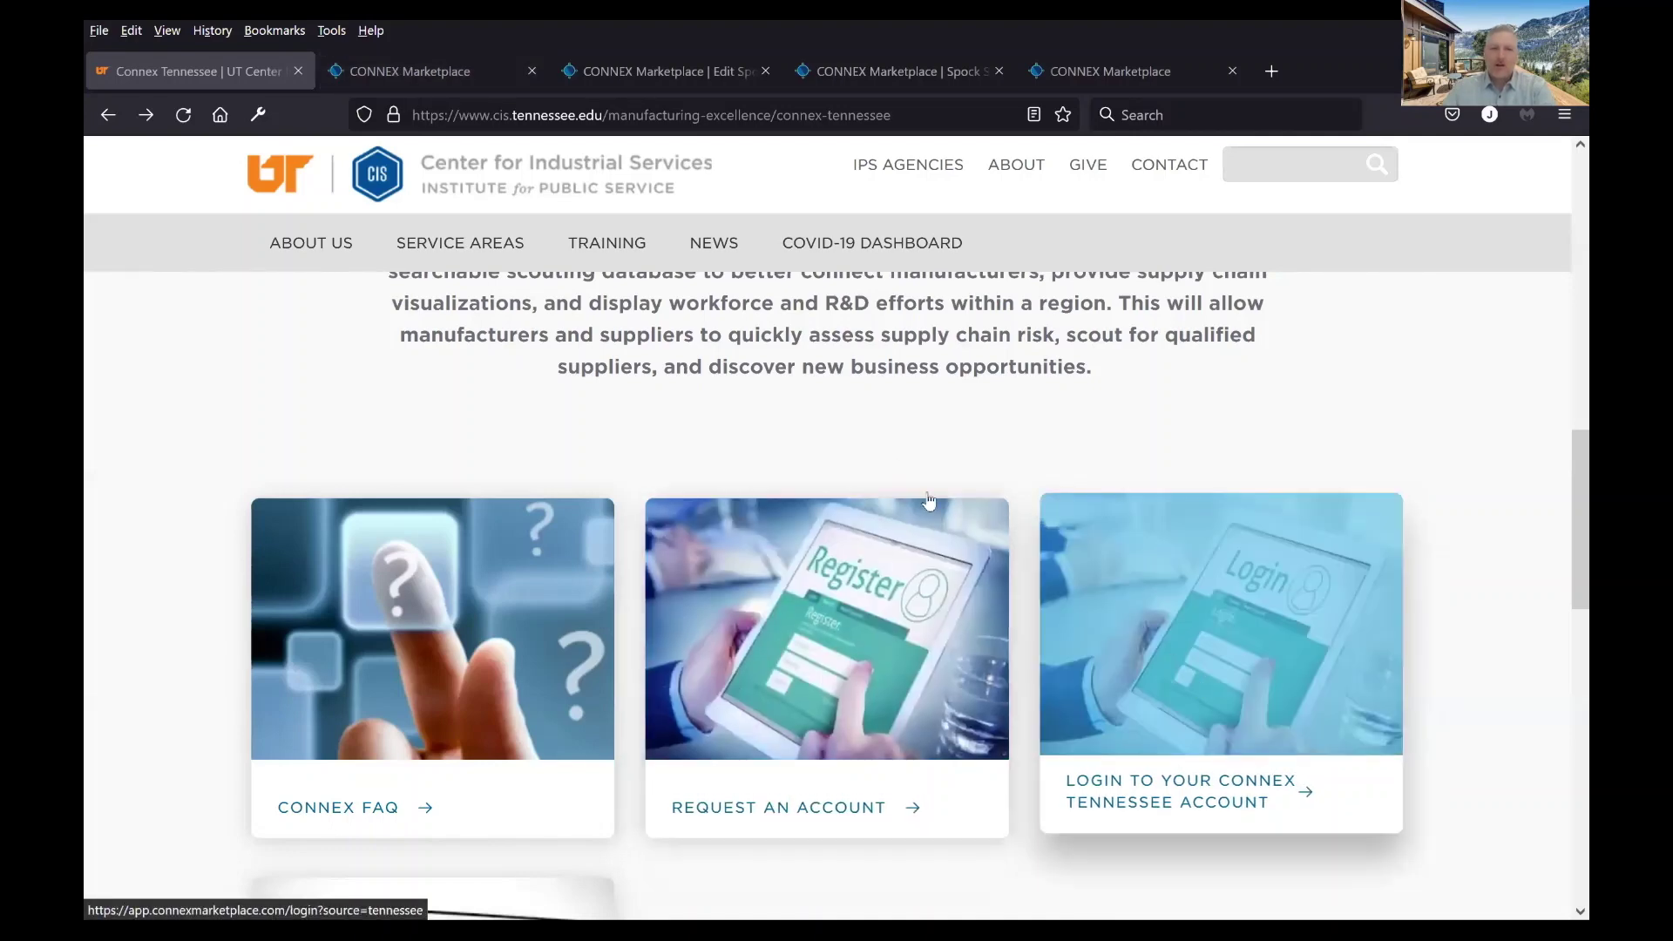
left_click(433, 80)
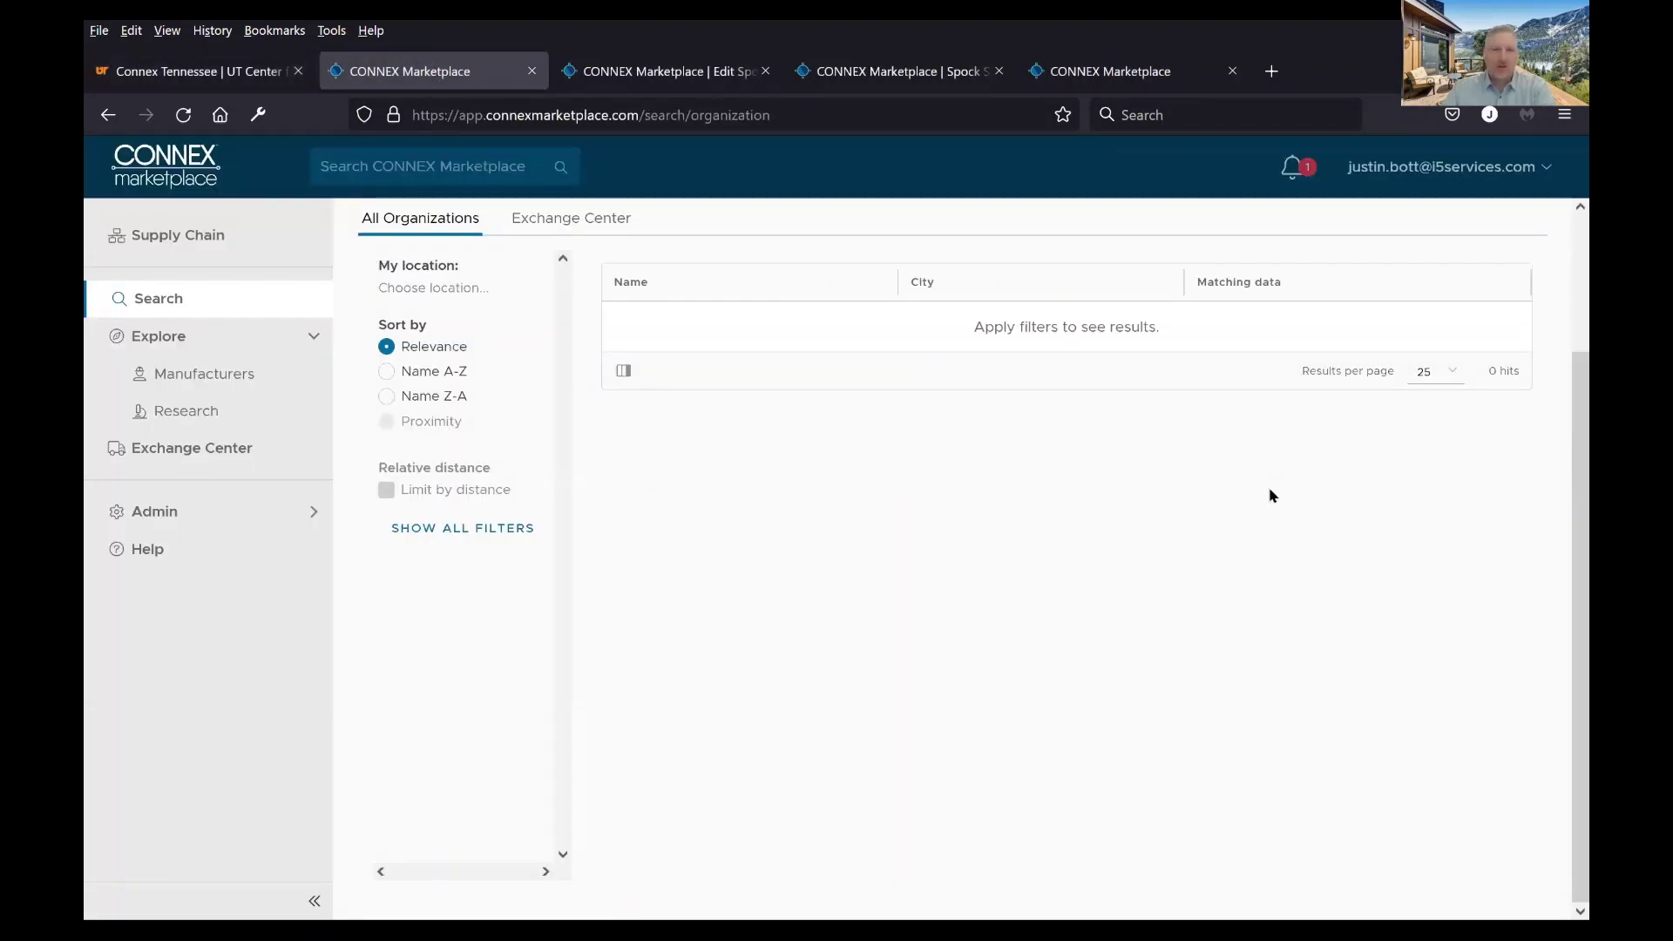
scroll(1016, 640, "up", 2)
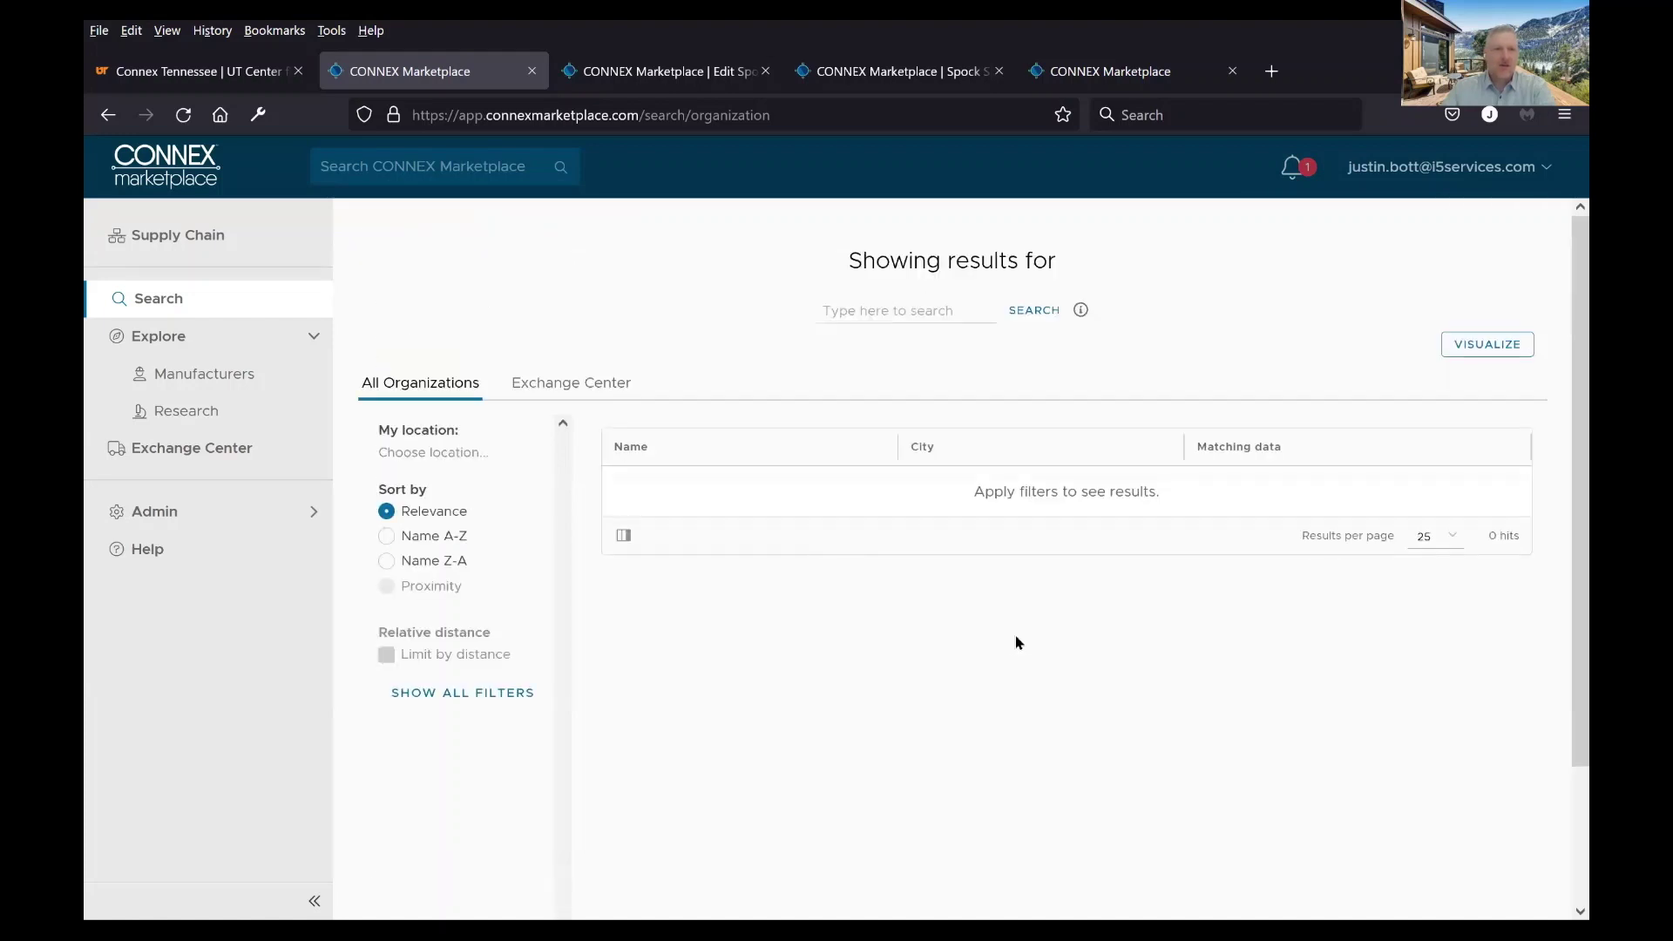
Collapse the Explore group in the navigation and look at the options for the signed-in account
left_click(319, 338)
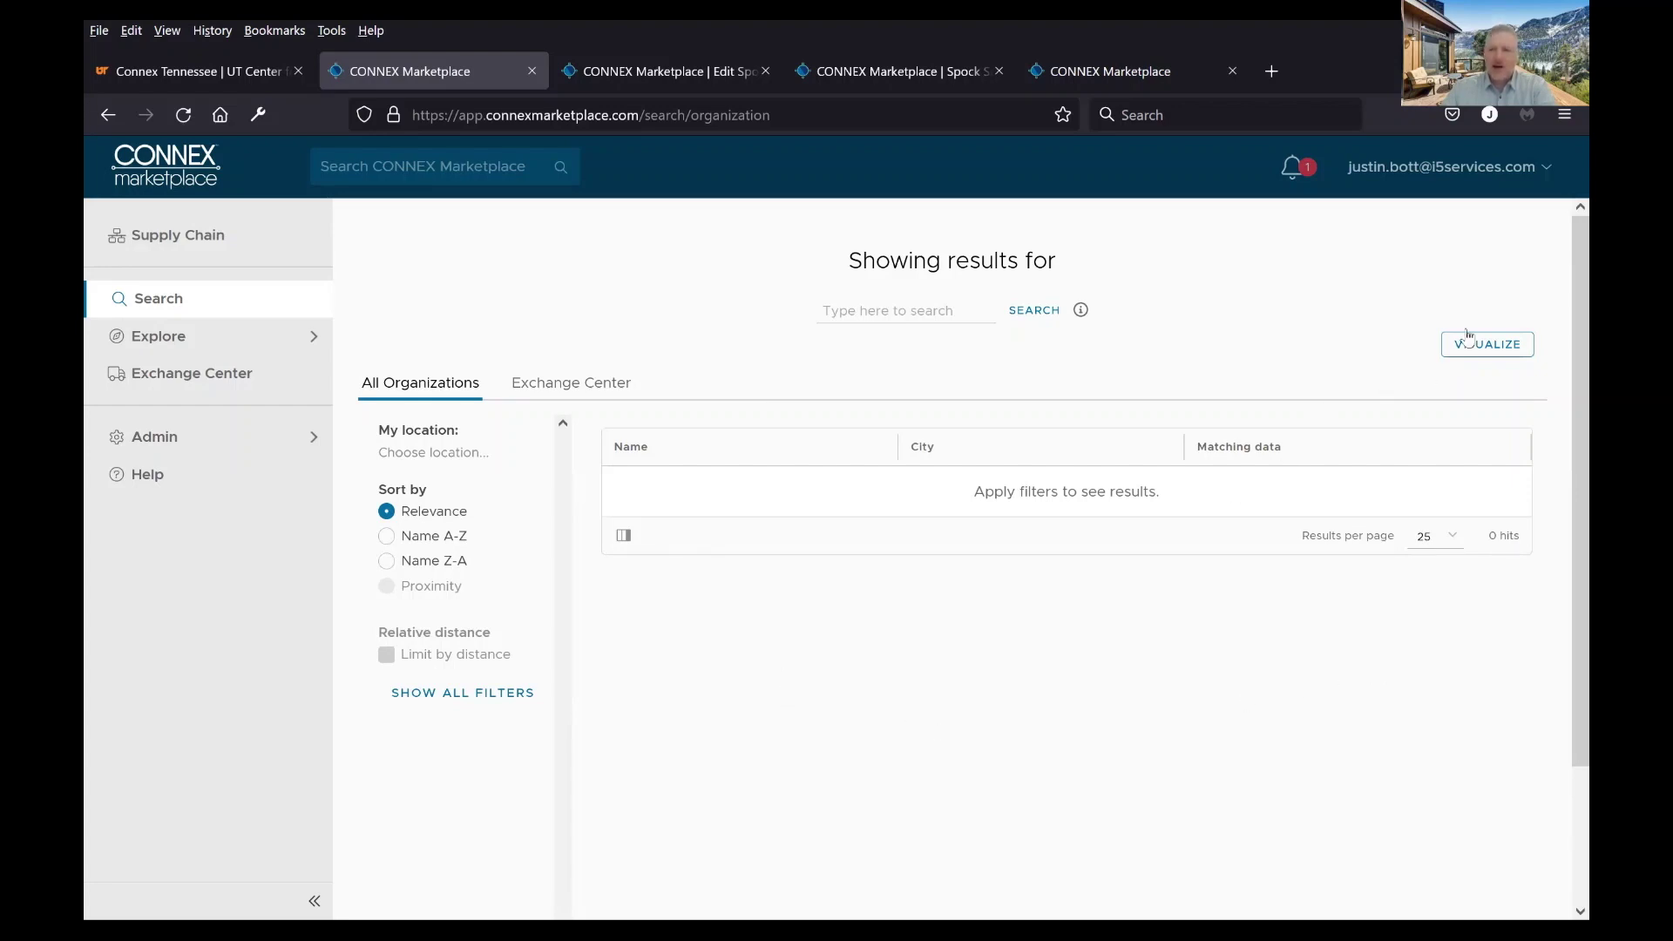
mouse_move(1544, 181)
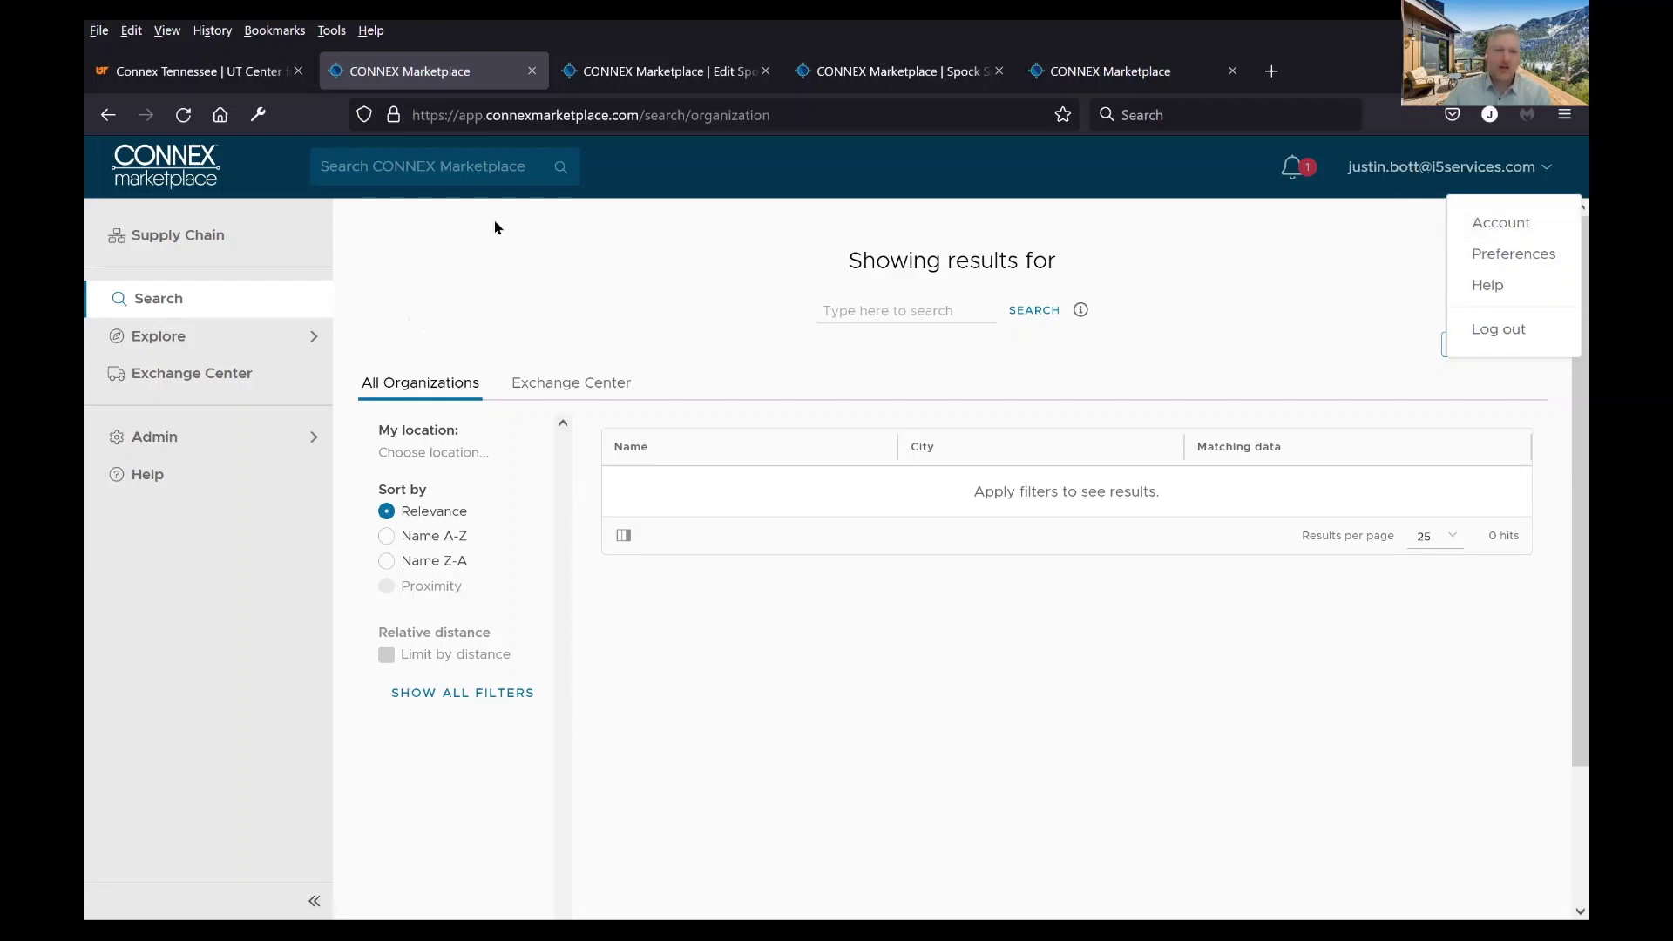
left_click(589, 268)
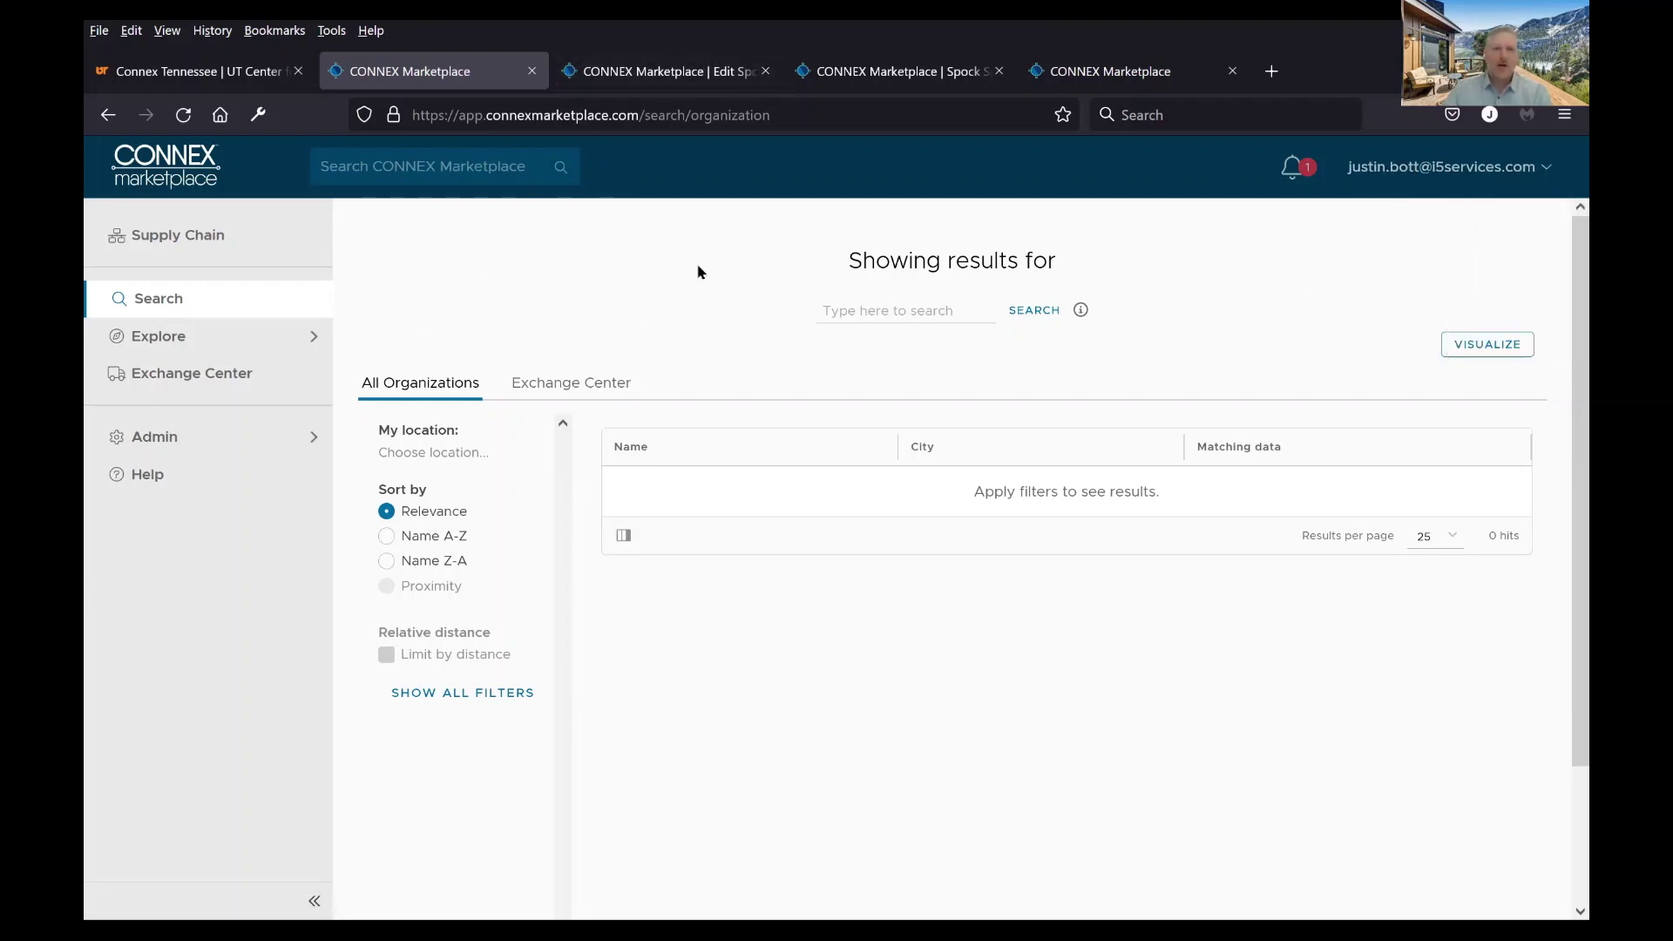
Search the marketplace organizations for "spock"
left_click(879, 307)
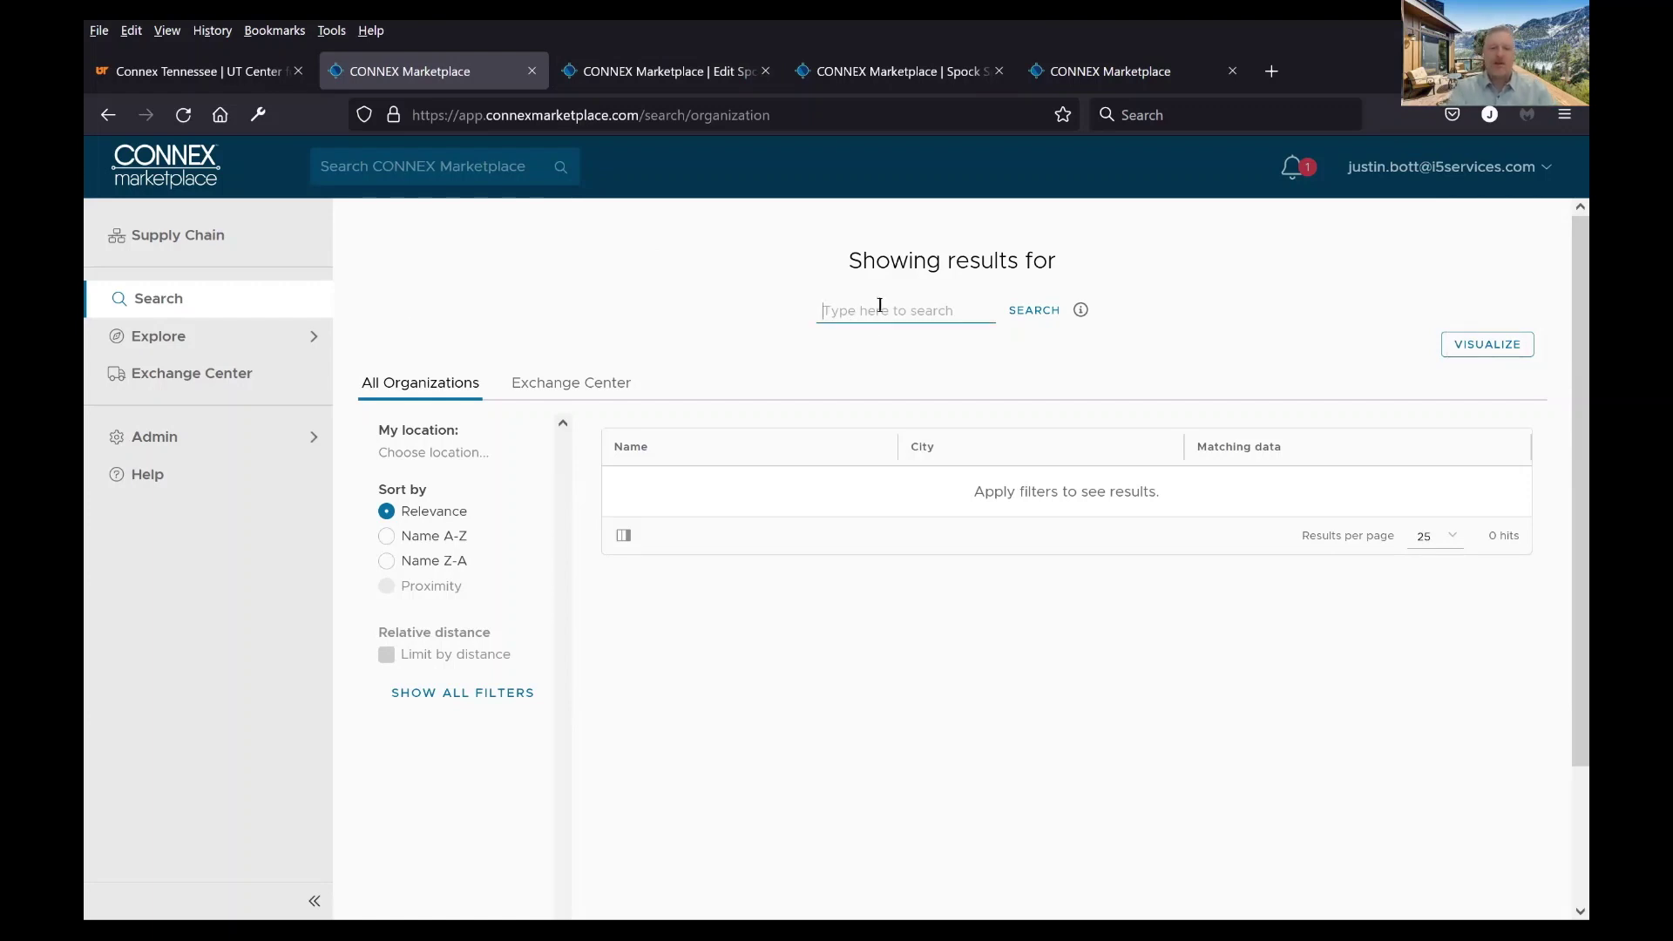
type("spock")
key("Return")
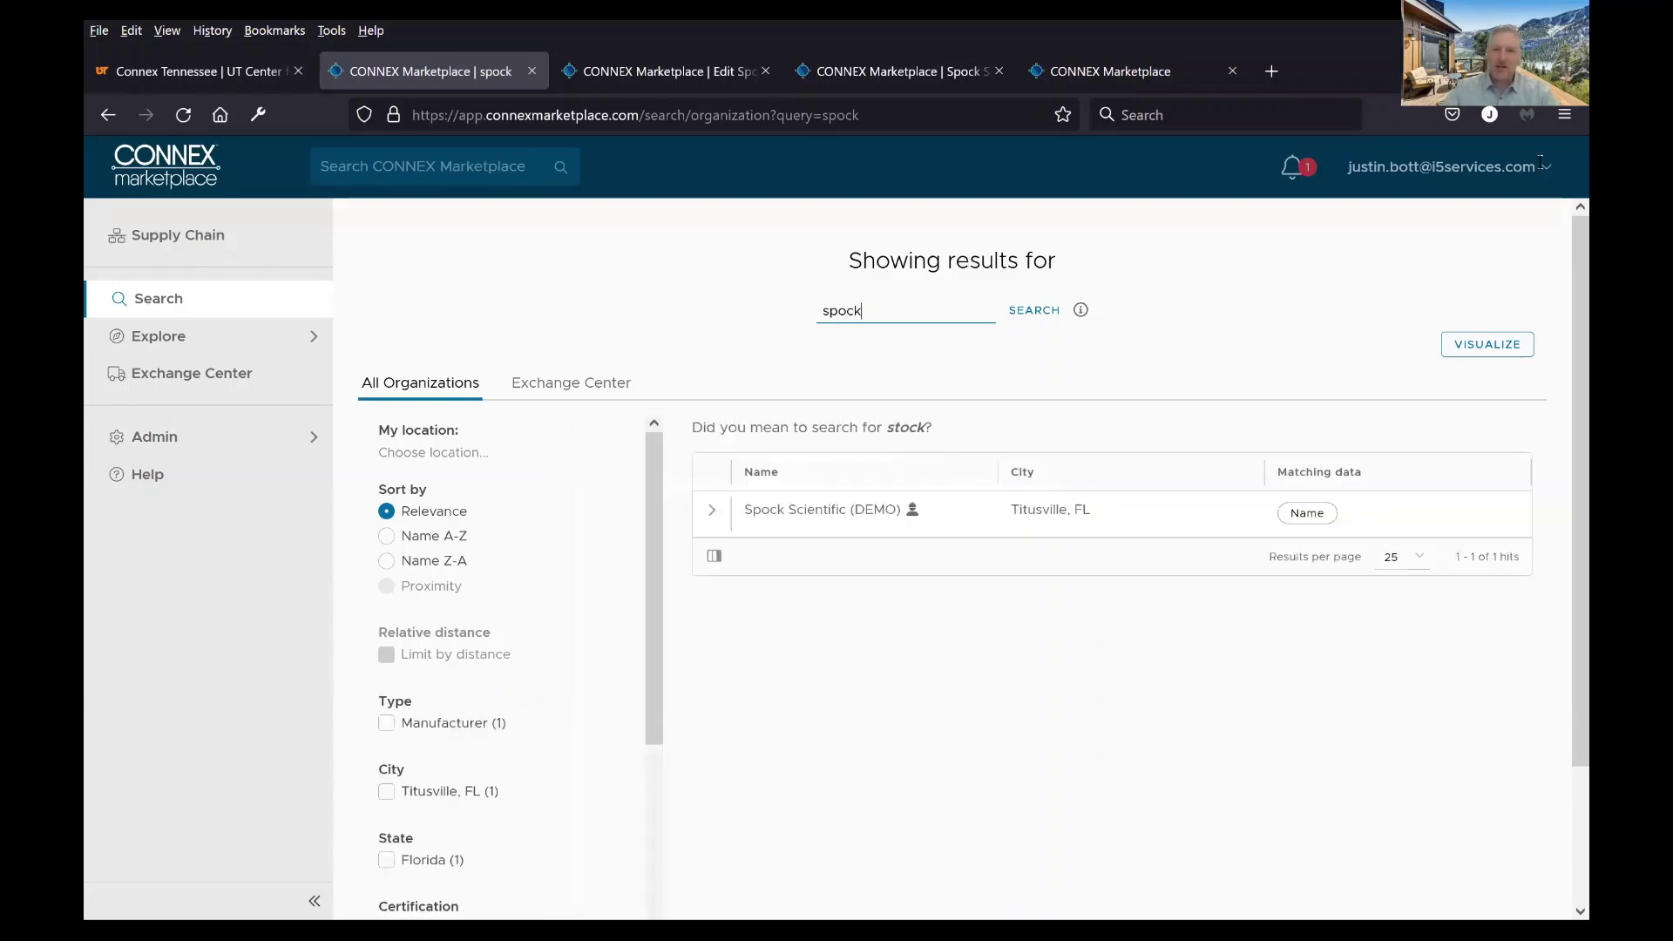
Preview the Spock Scientific (DEMO) search result and open its full profile
left_click(709, 518)
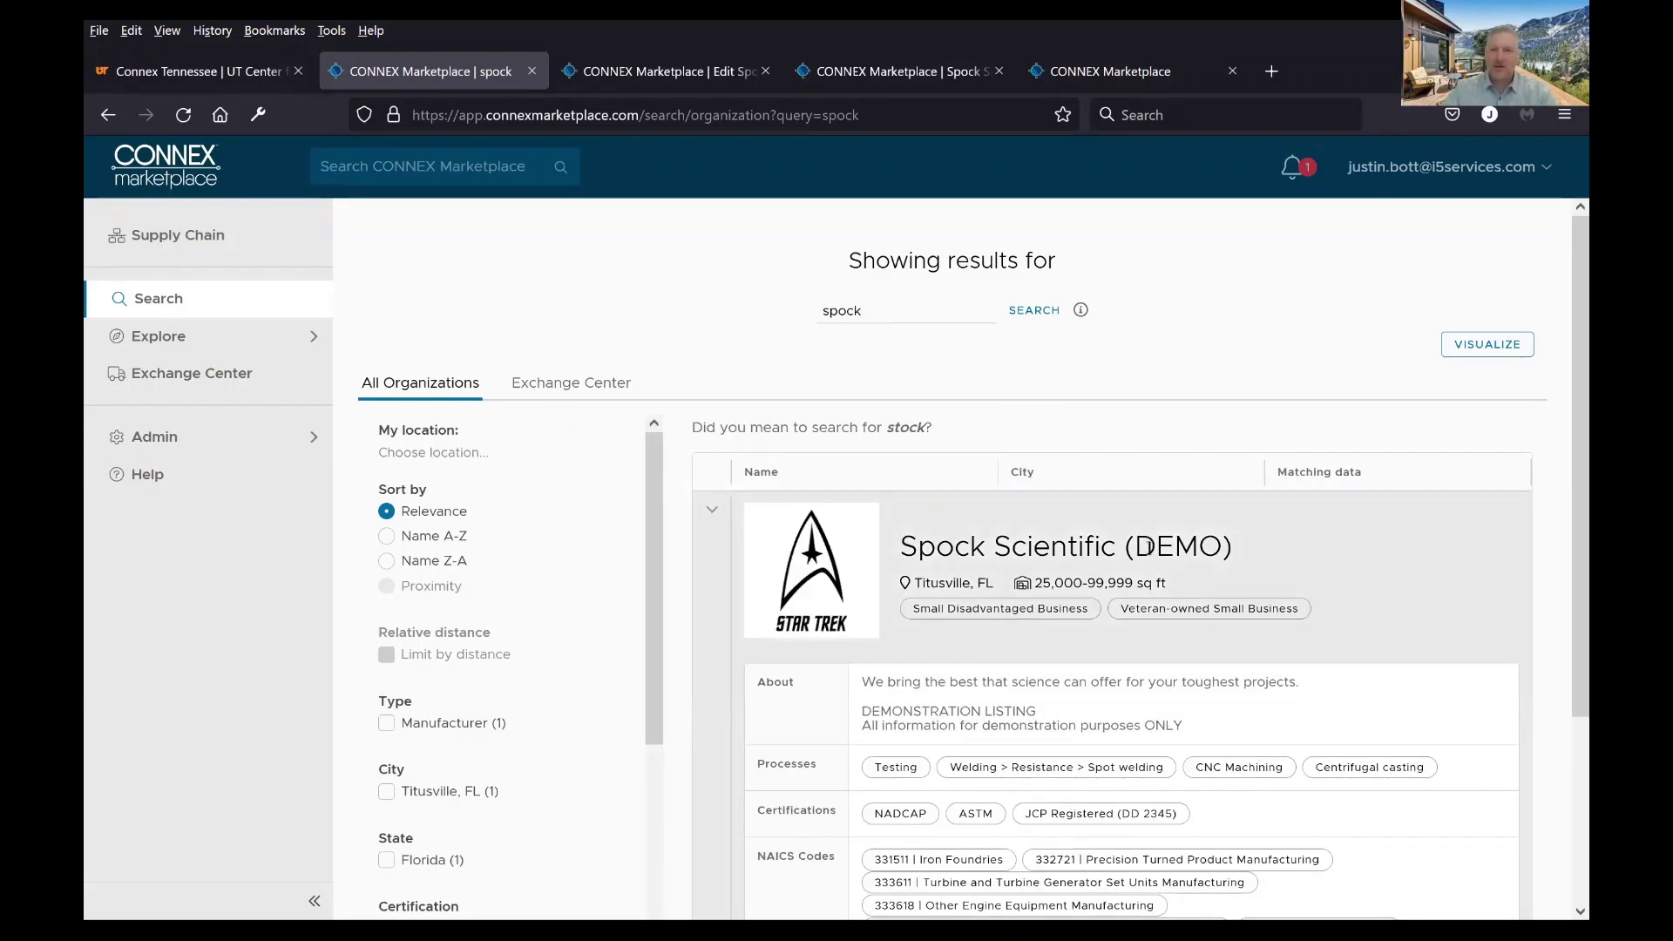
scroll(1148, 546, "down", 3)
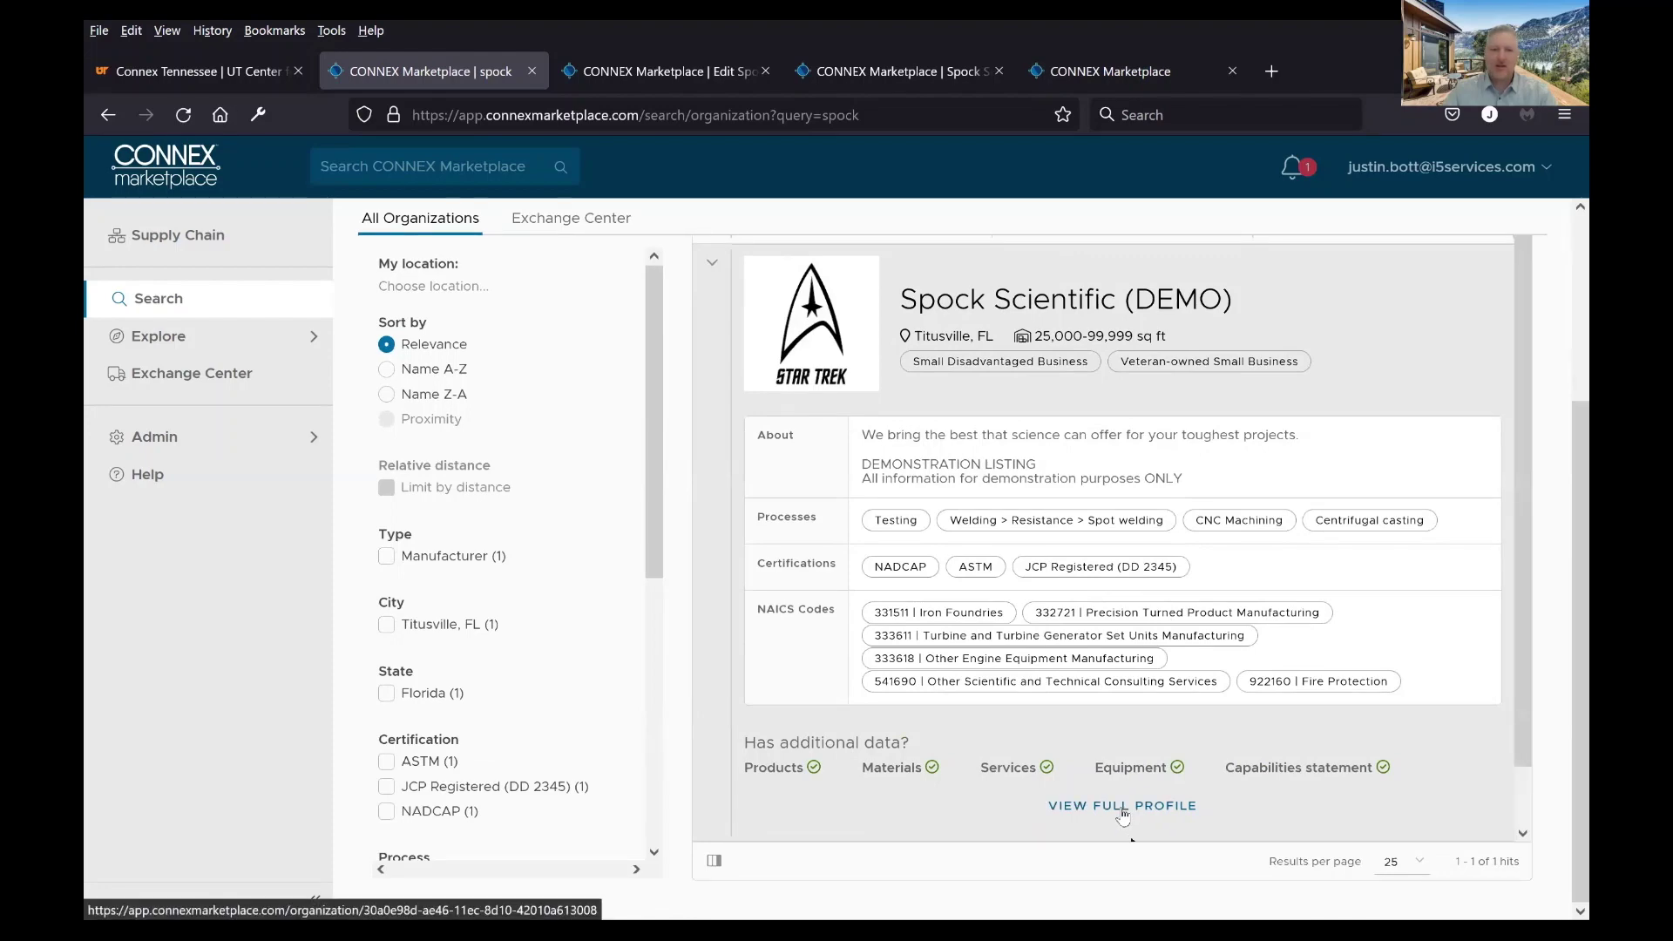
left_click(1123, 806)
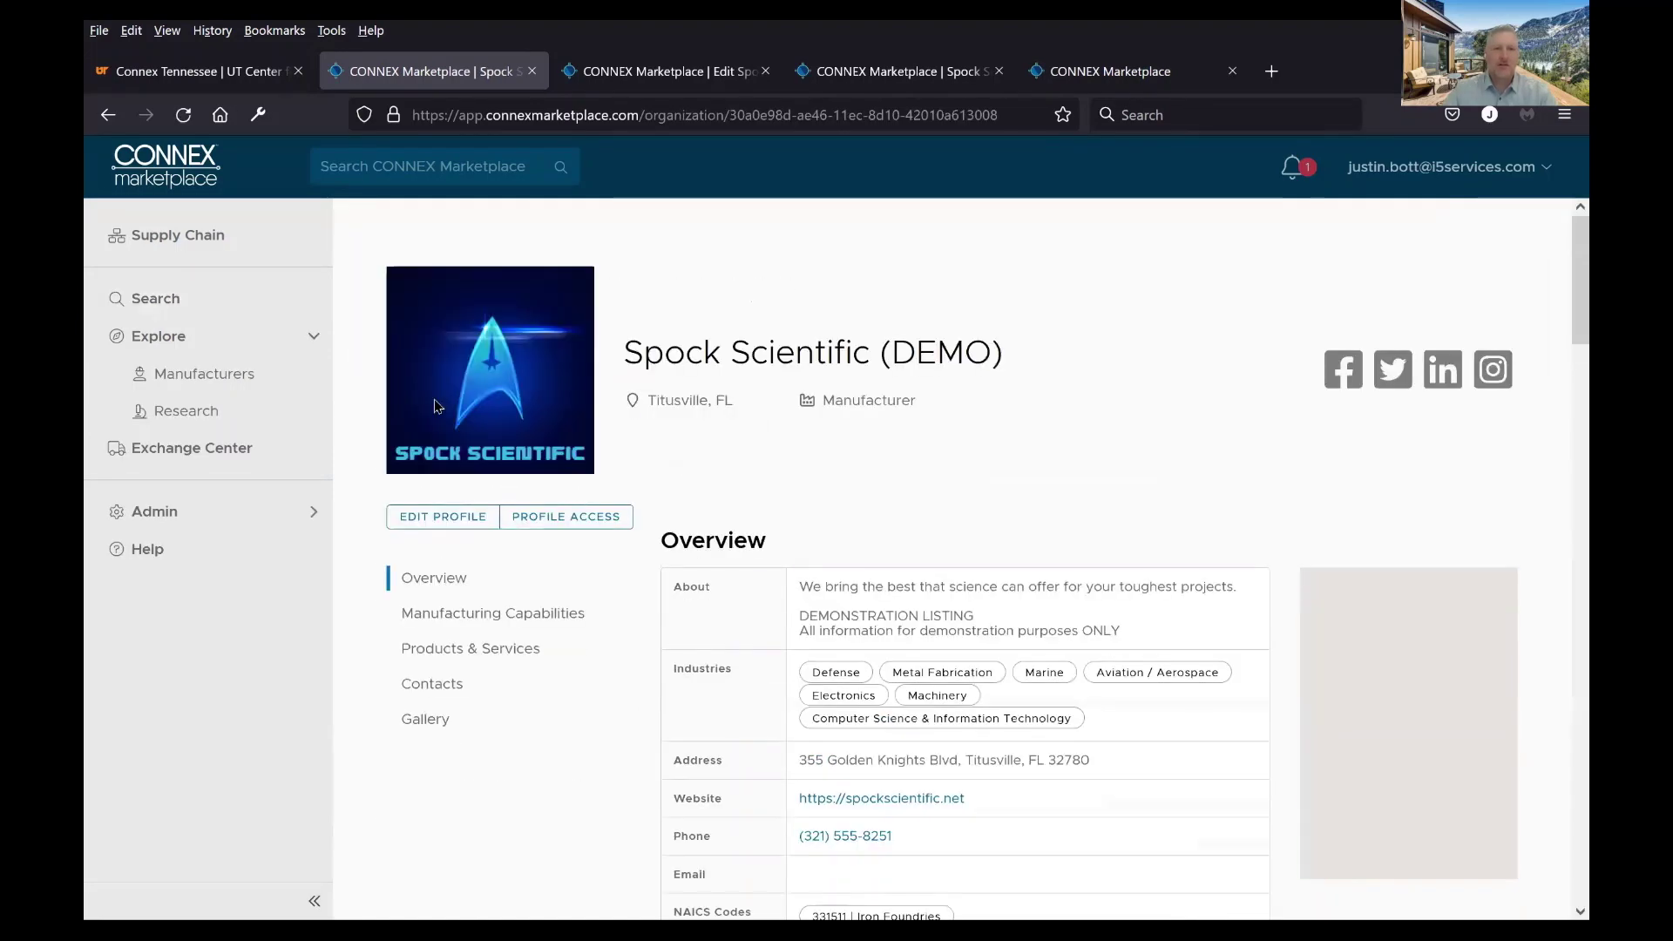
Open the Spock Scientific (DEMO) profile for editing and review its general information, from organization name to DUNS number
left_click(432, 526)
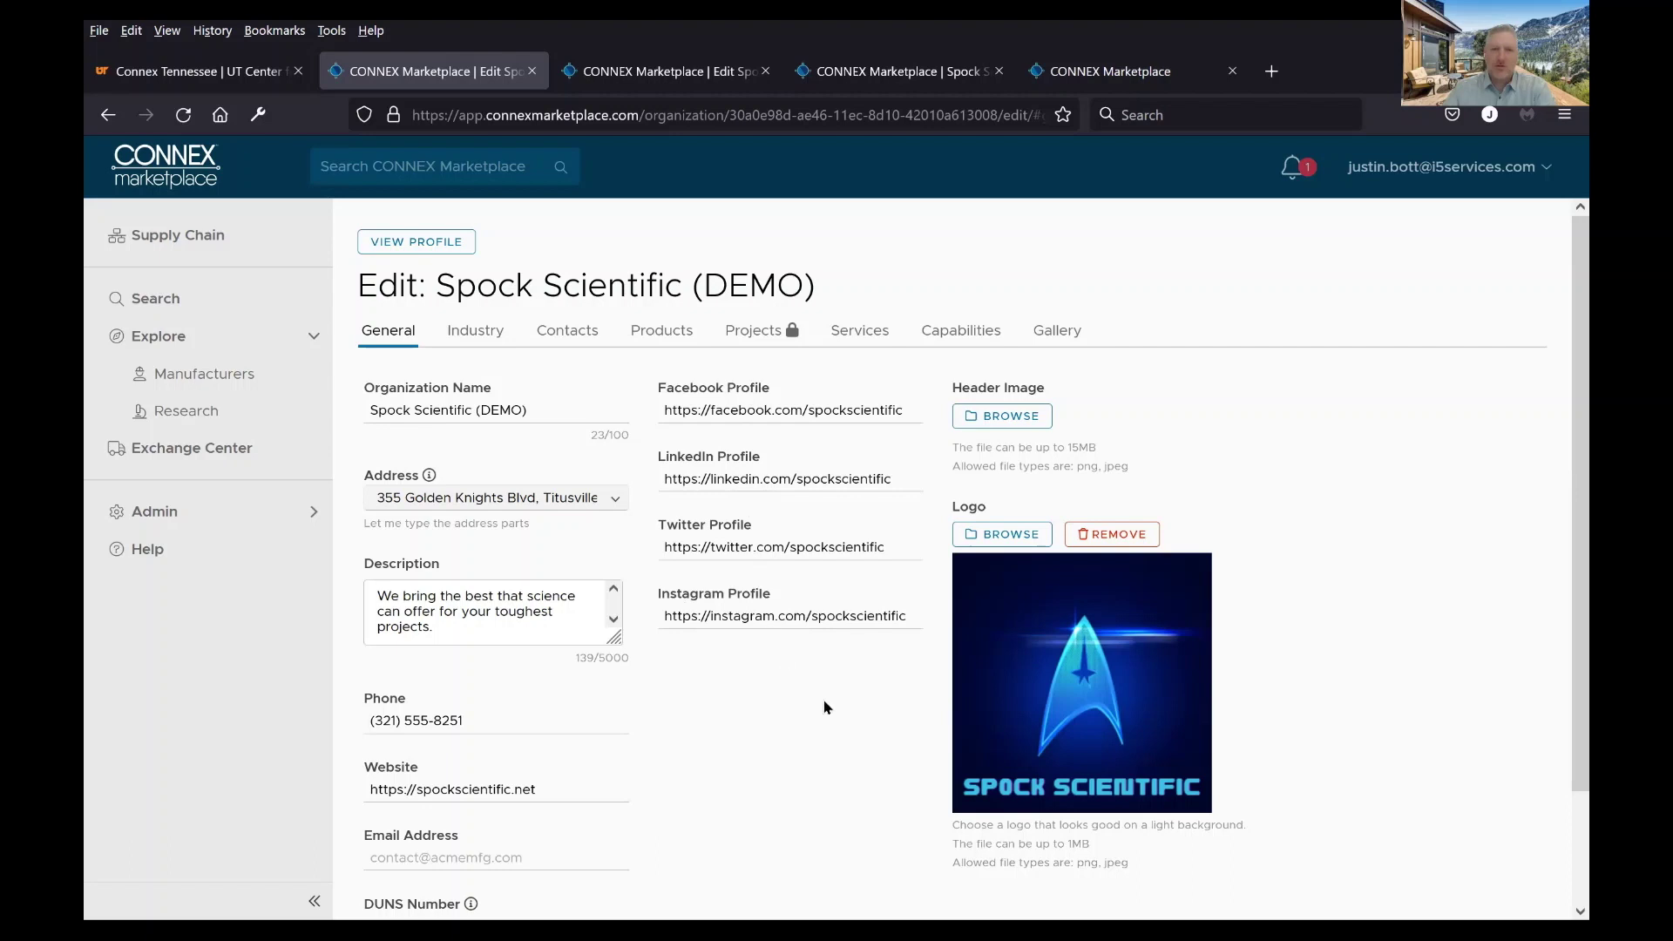
scroll(1059, 650, "down", 3)
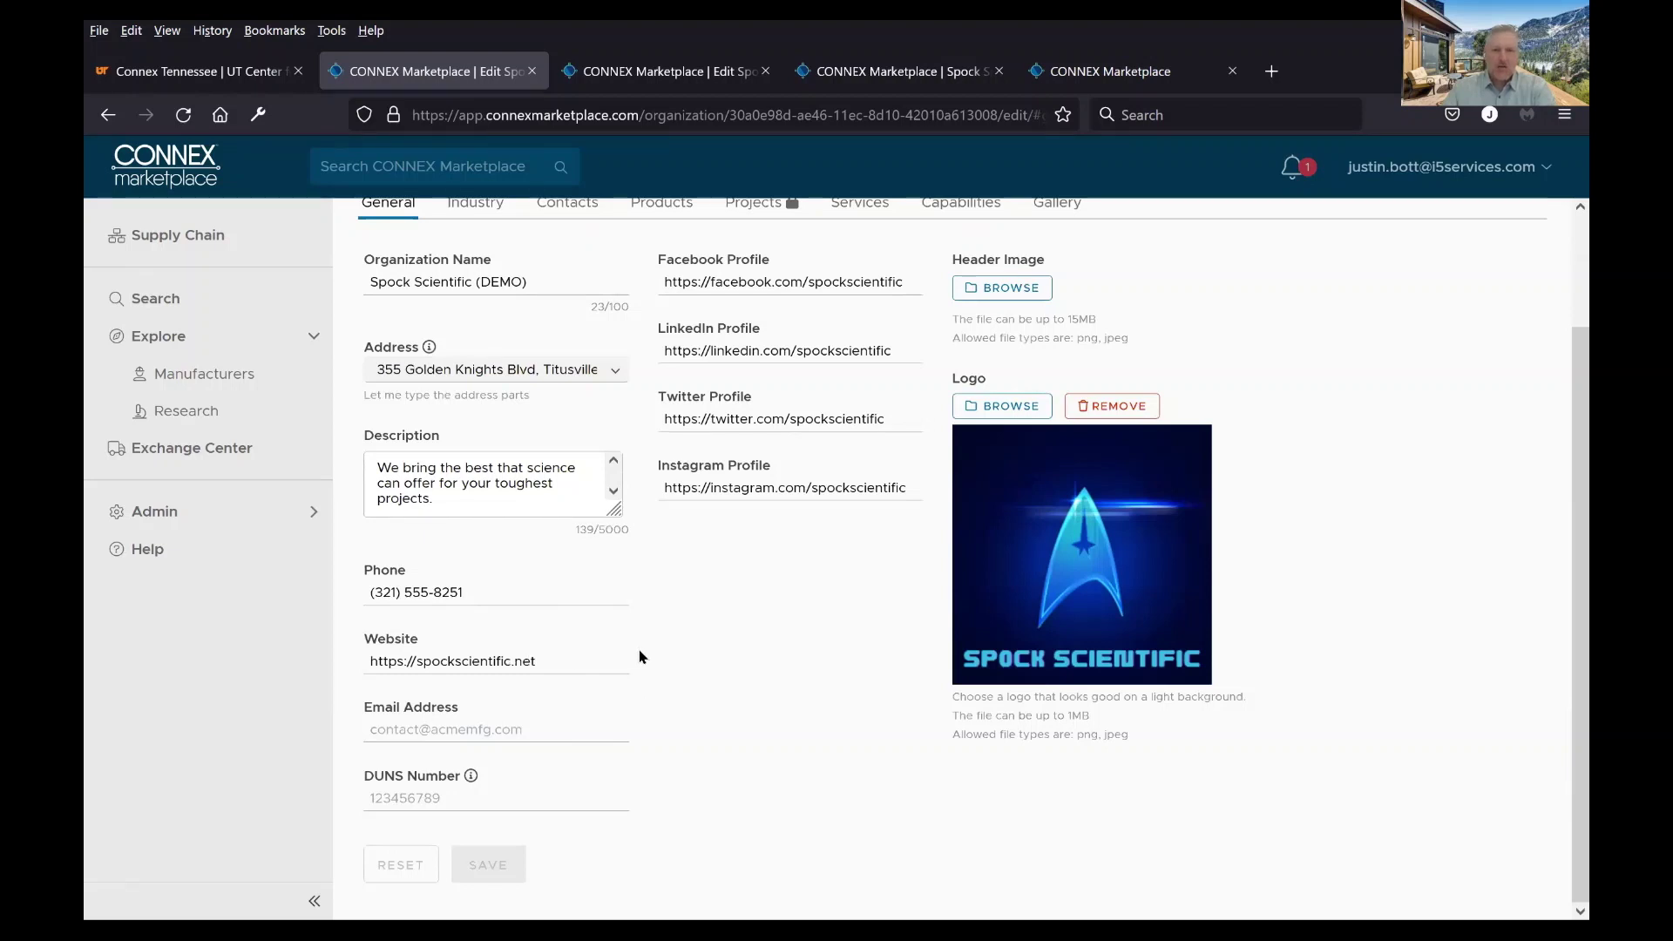
scroll(776, 684, "up", 2)
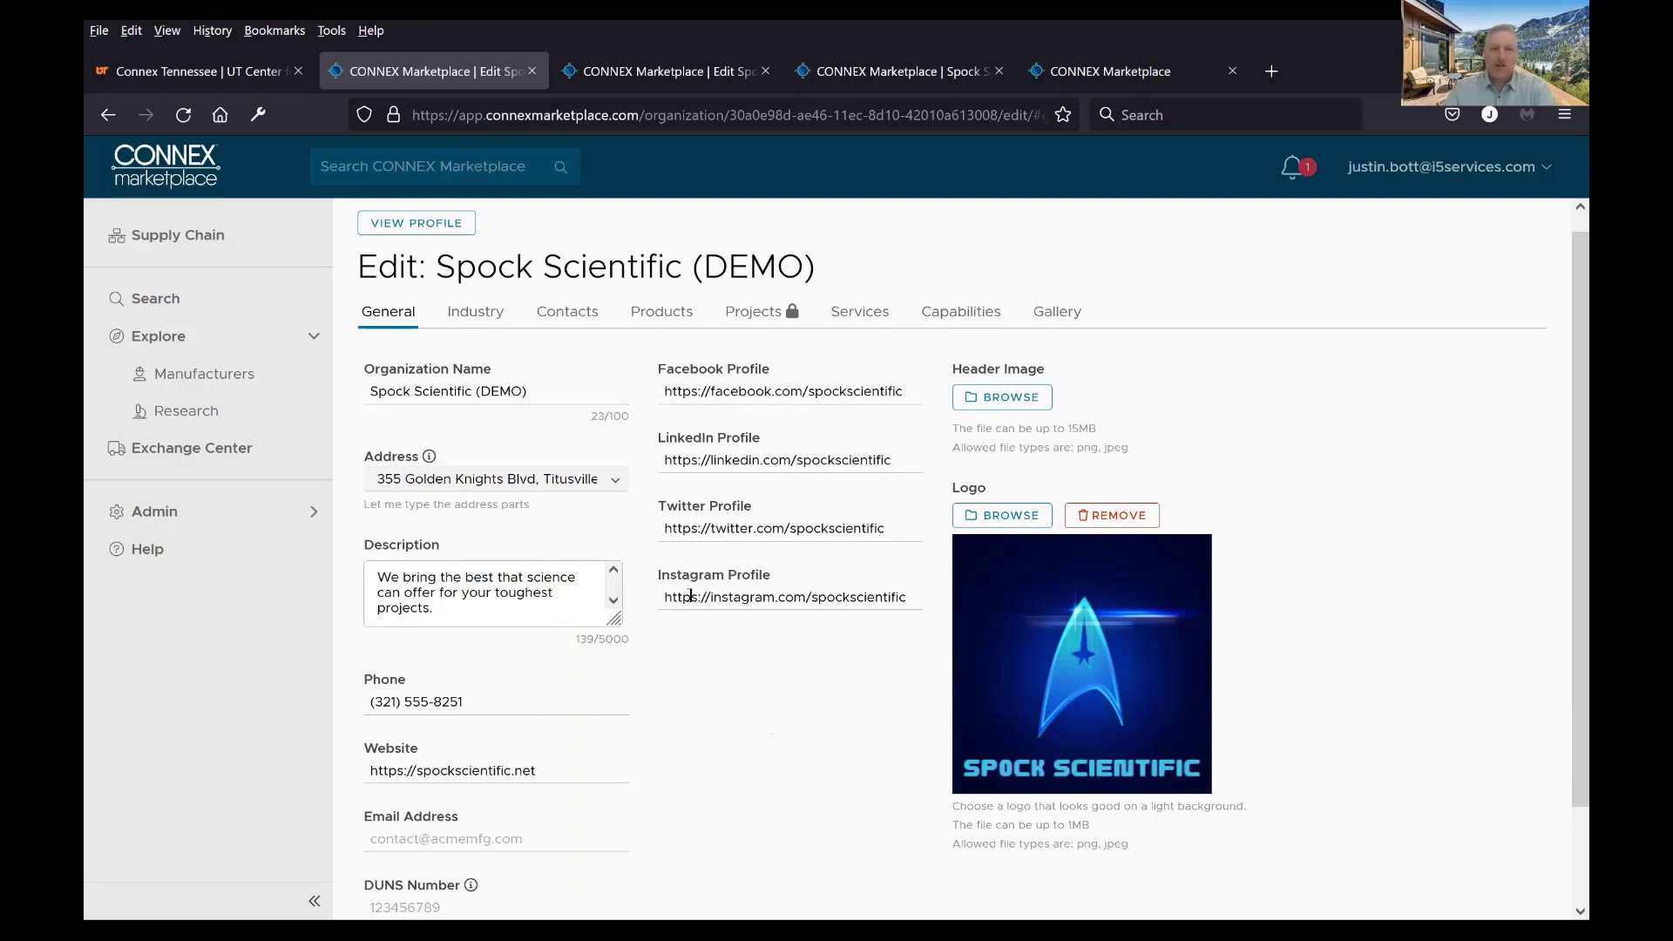
Examine the profile's industry settings, including industries, classification, SBA programs, NAICS codes and SIC codes
left_click(481, 319)
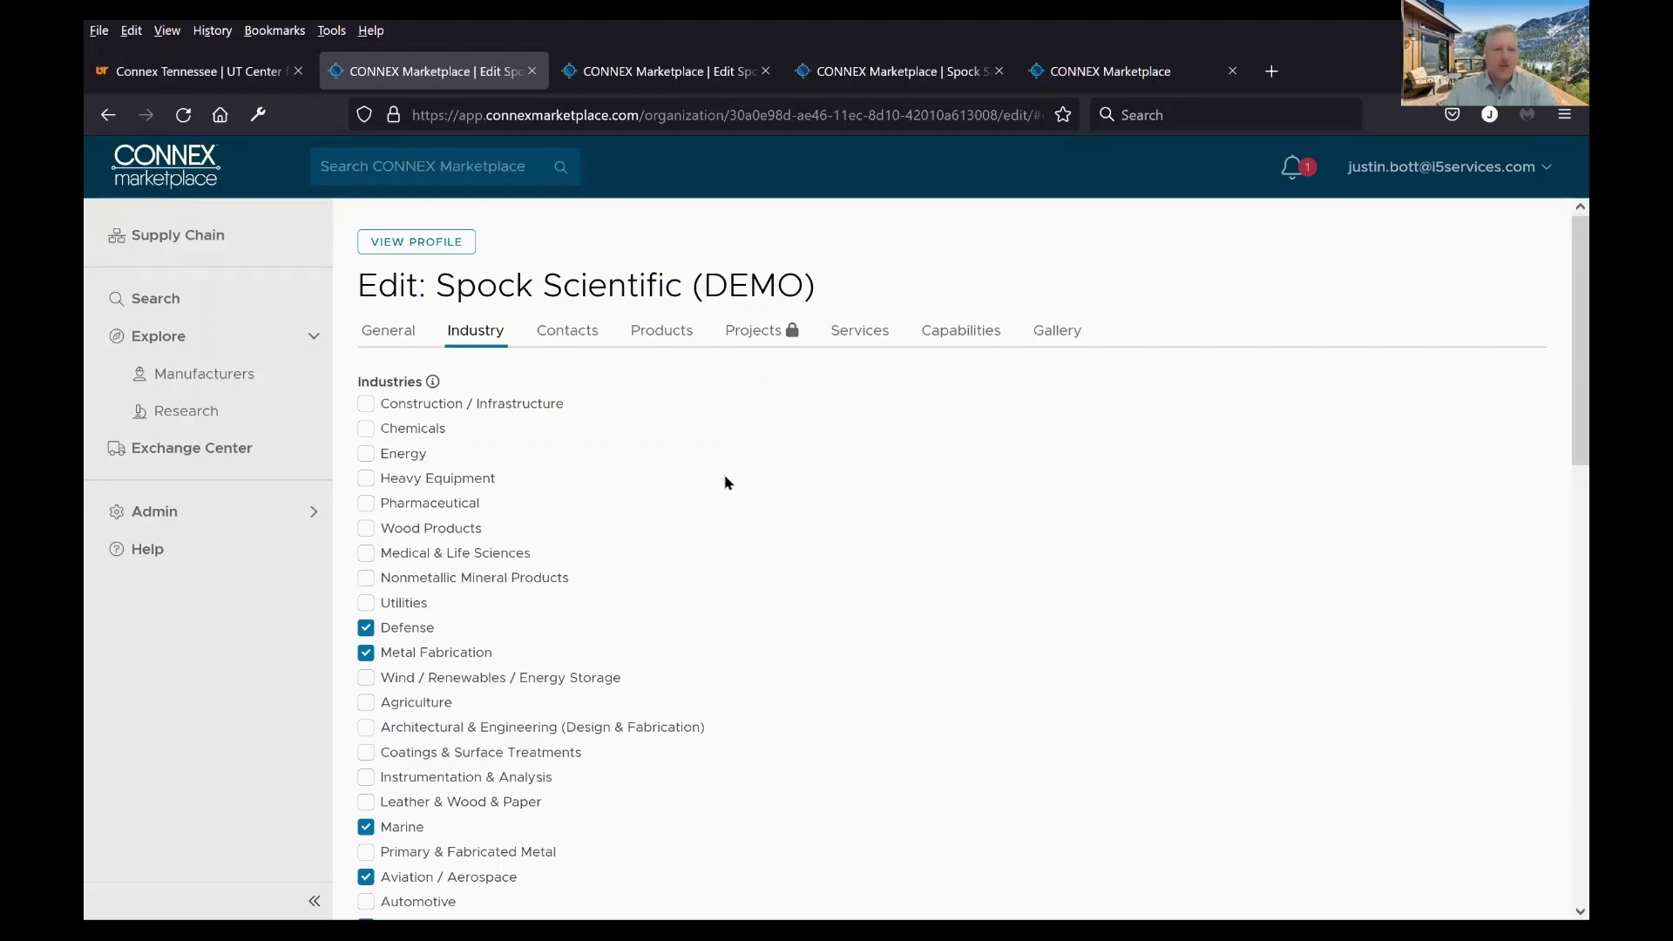
scroll(728, 481, "down", 2)
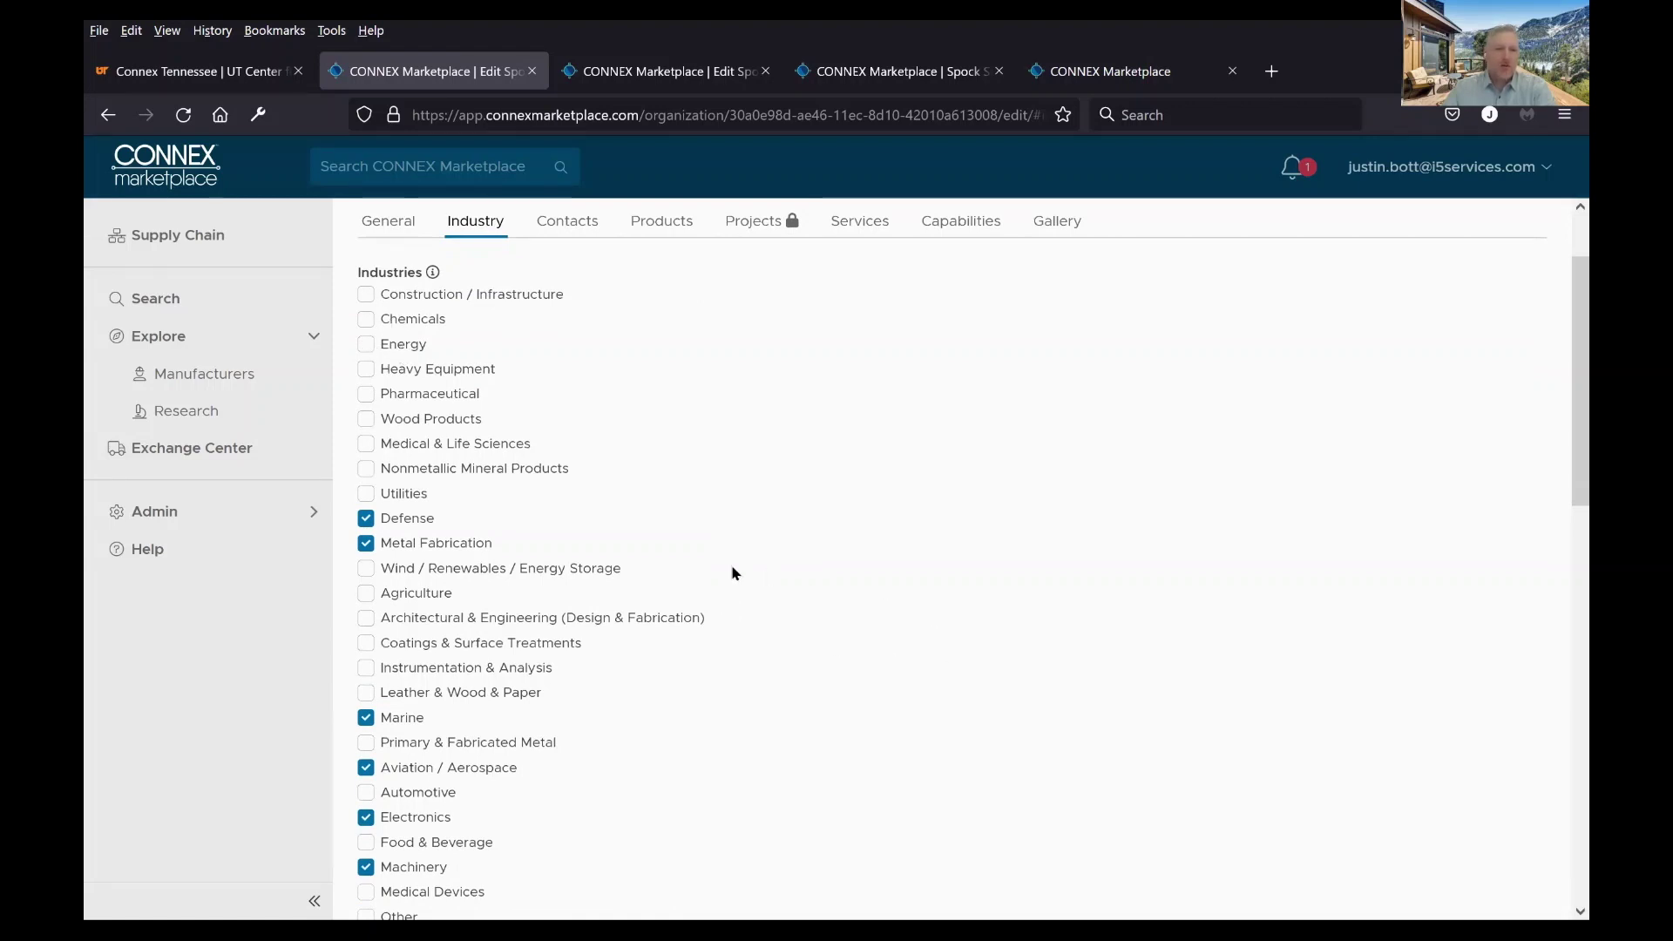
scroll(731, 572, "down", 4)
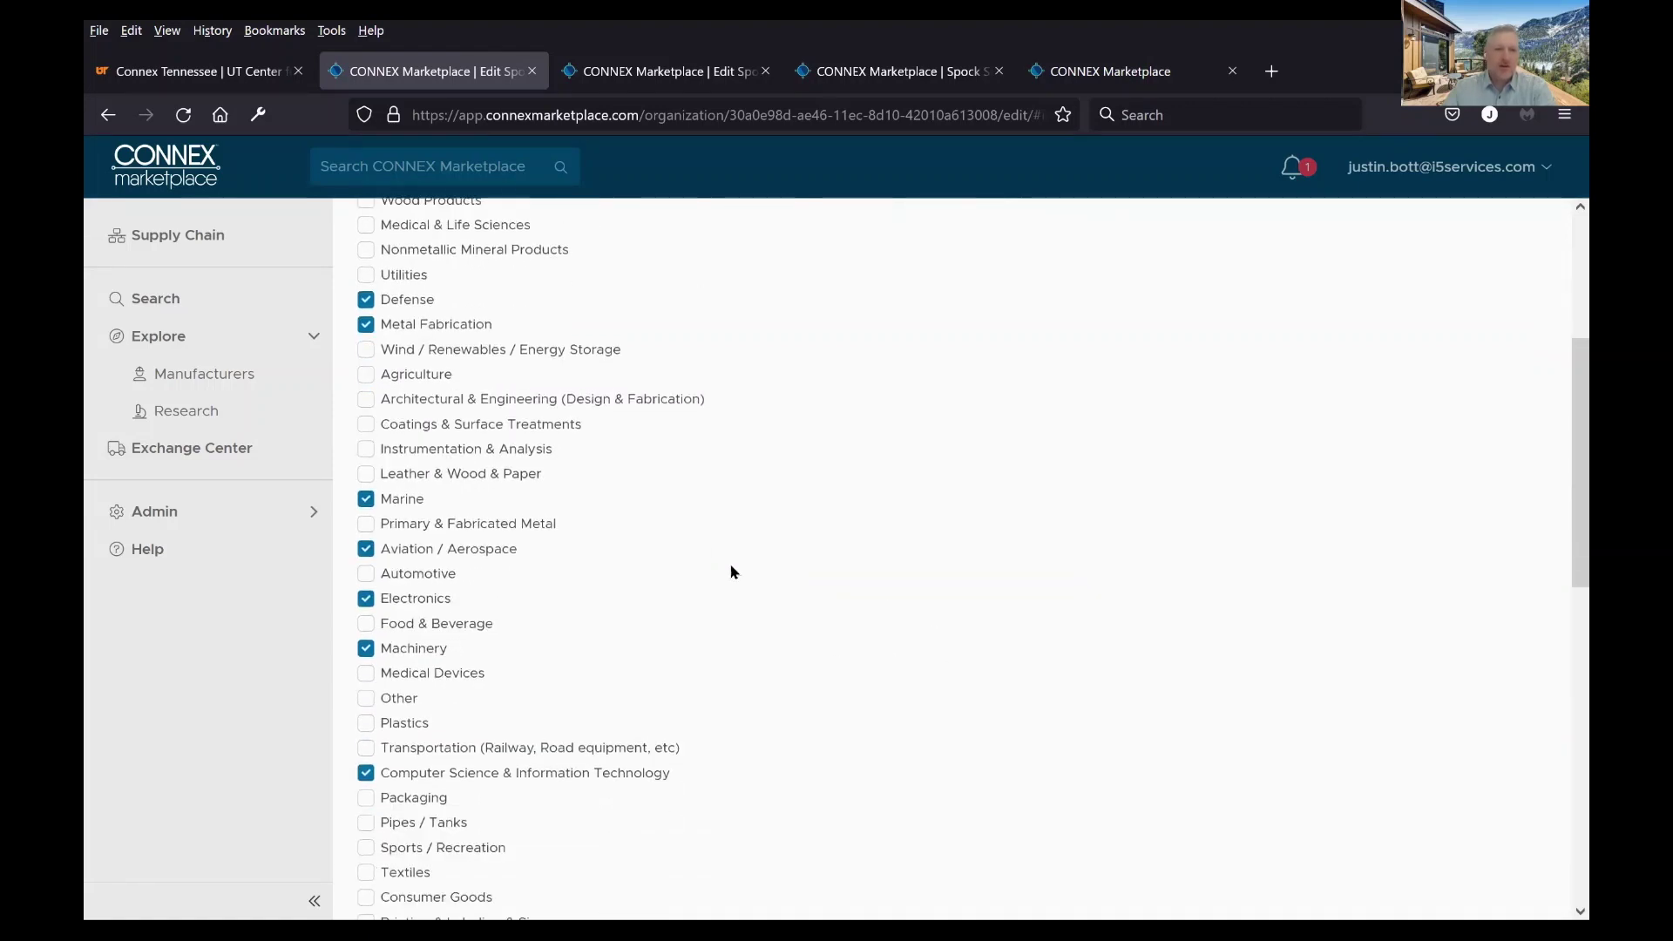
scroll(730, 571, "down", 4)
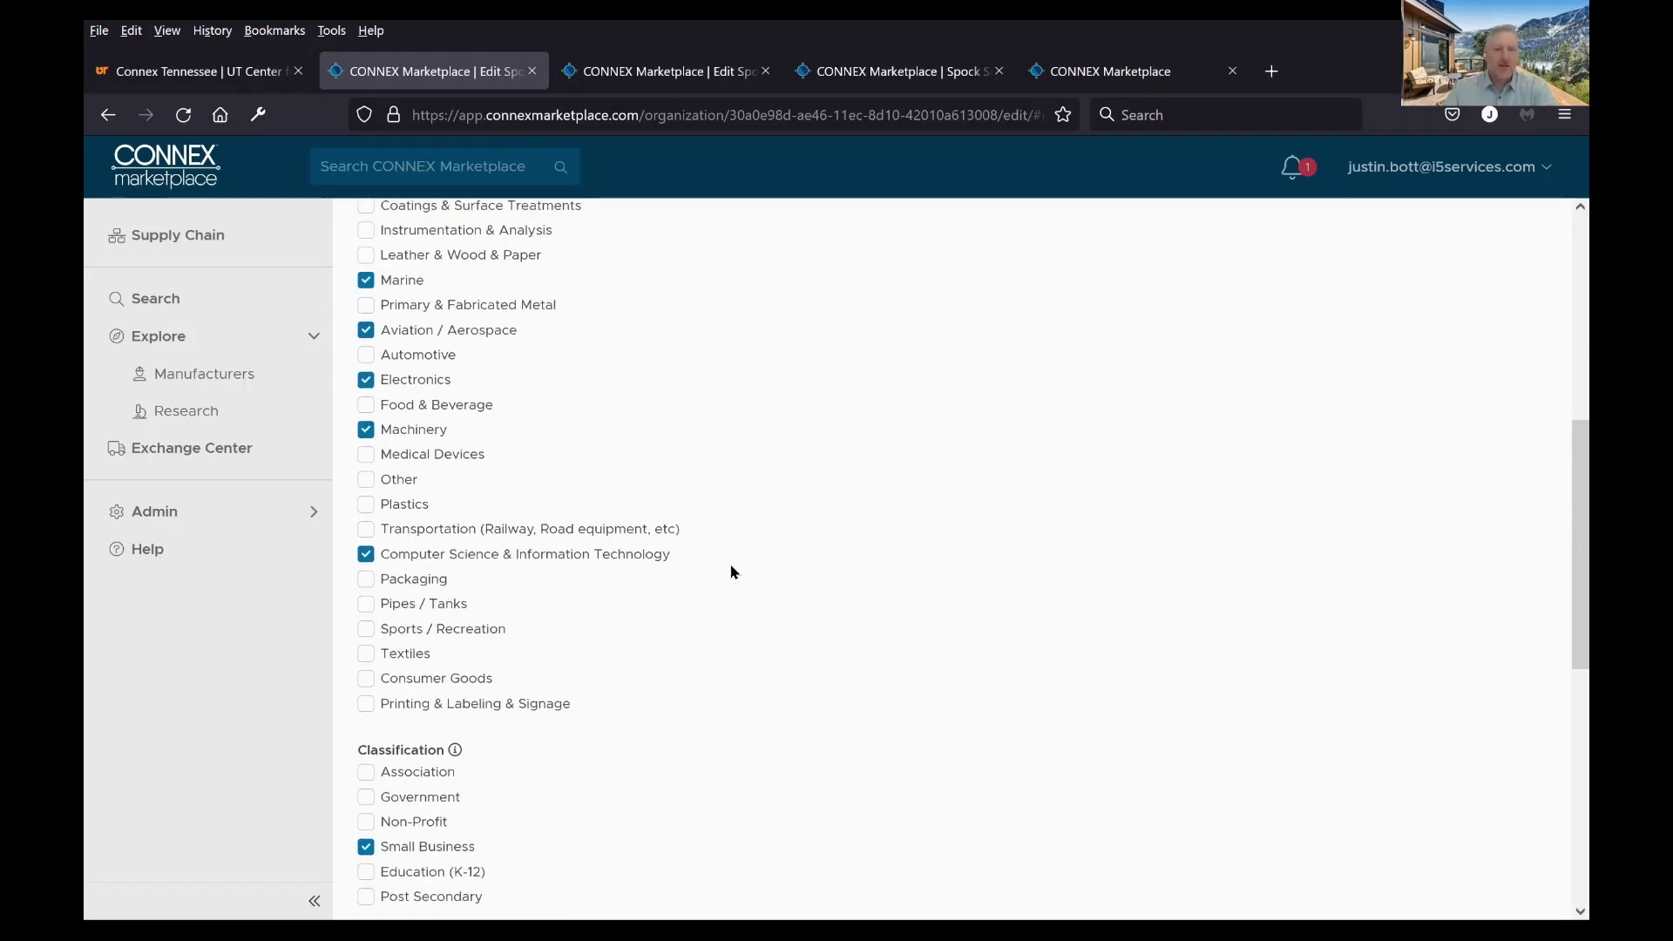
scroll(731, 572, "down", 6)
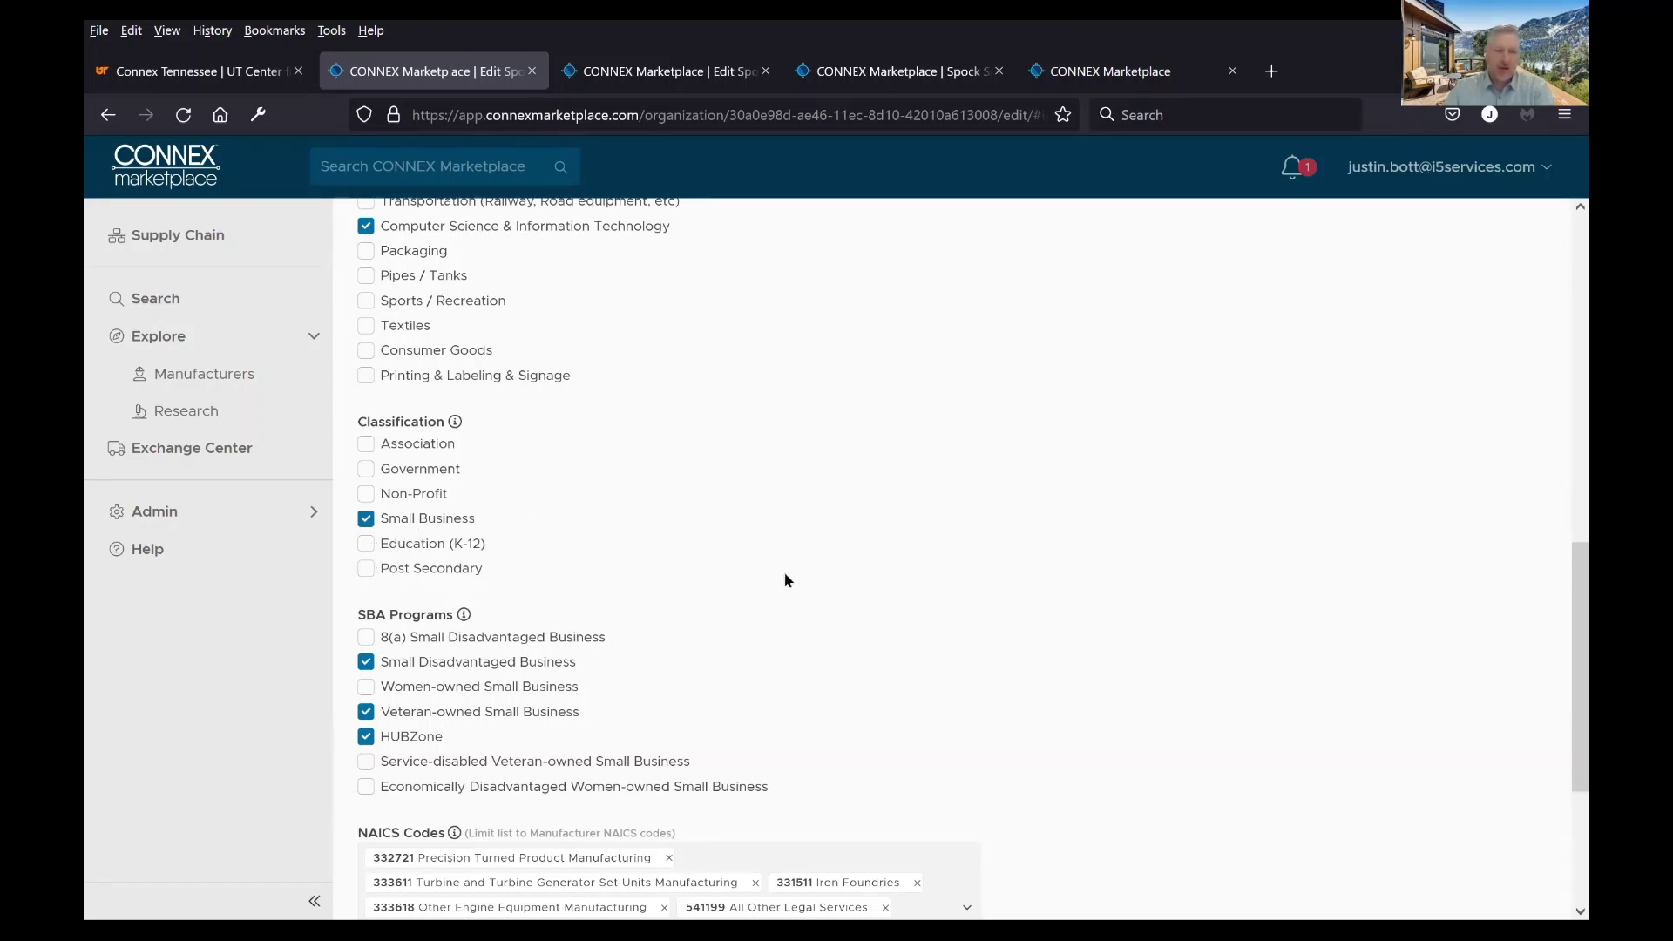
scroll(817, 579, "down", 3)
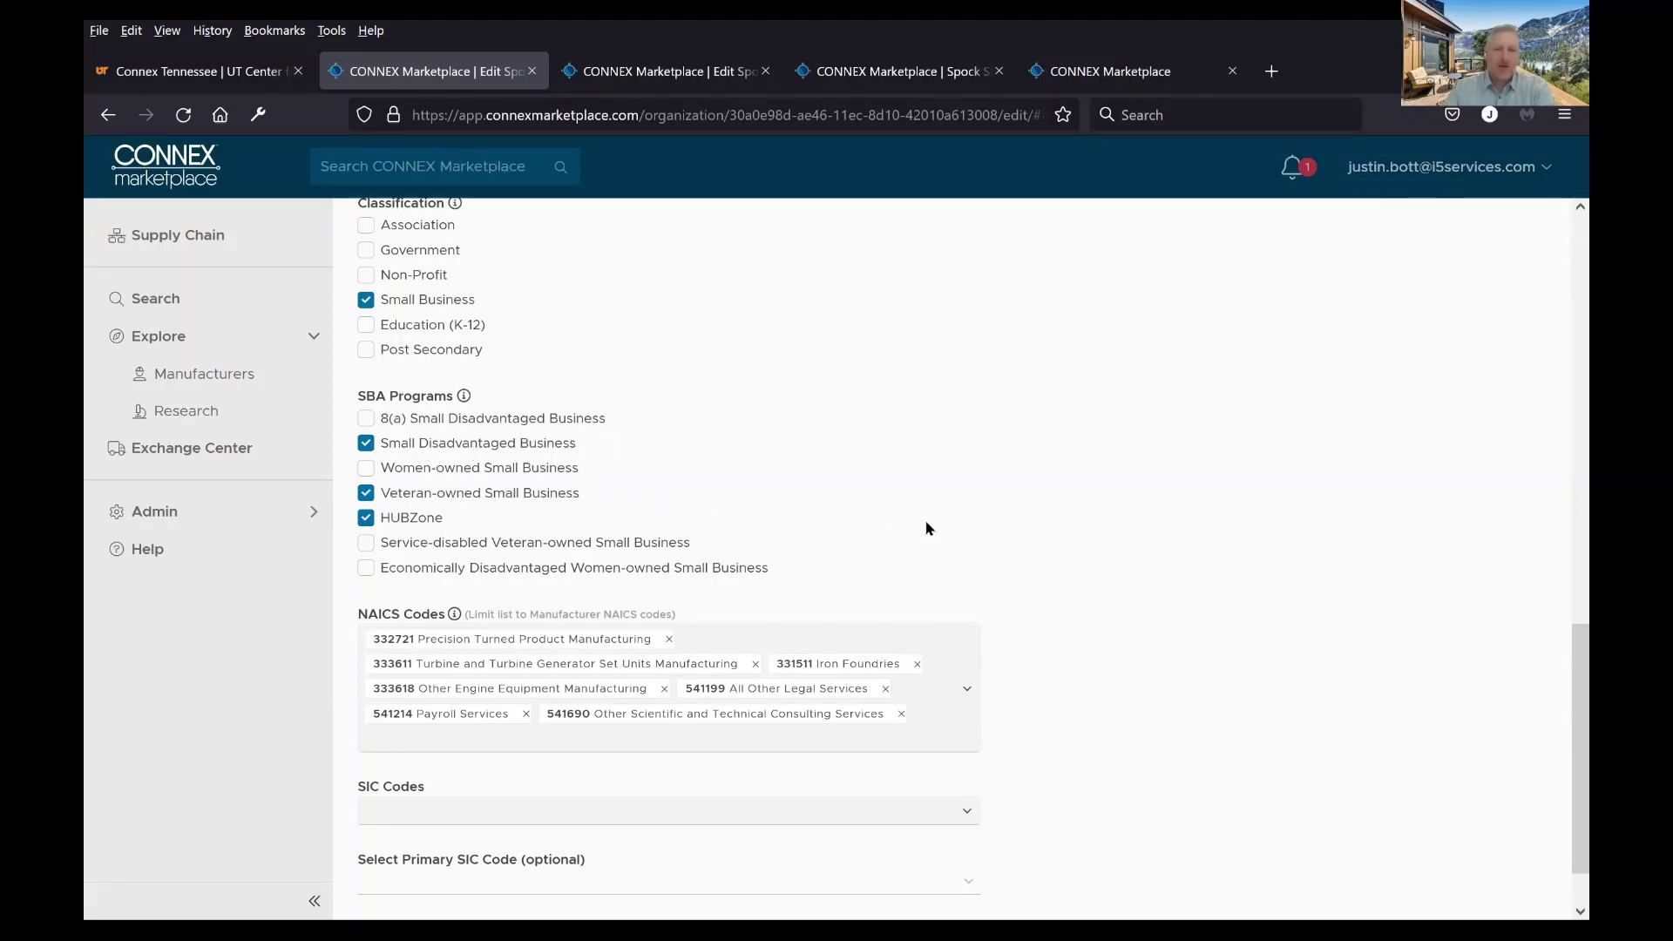
scroll(926, 528, "down", 2)
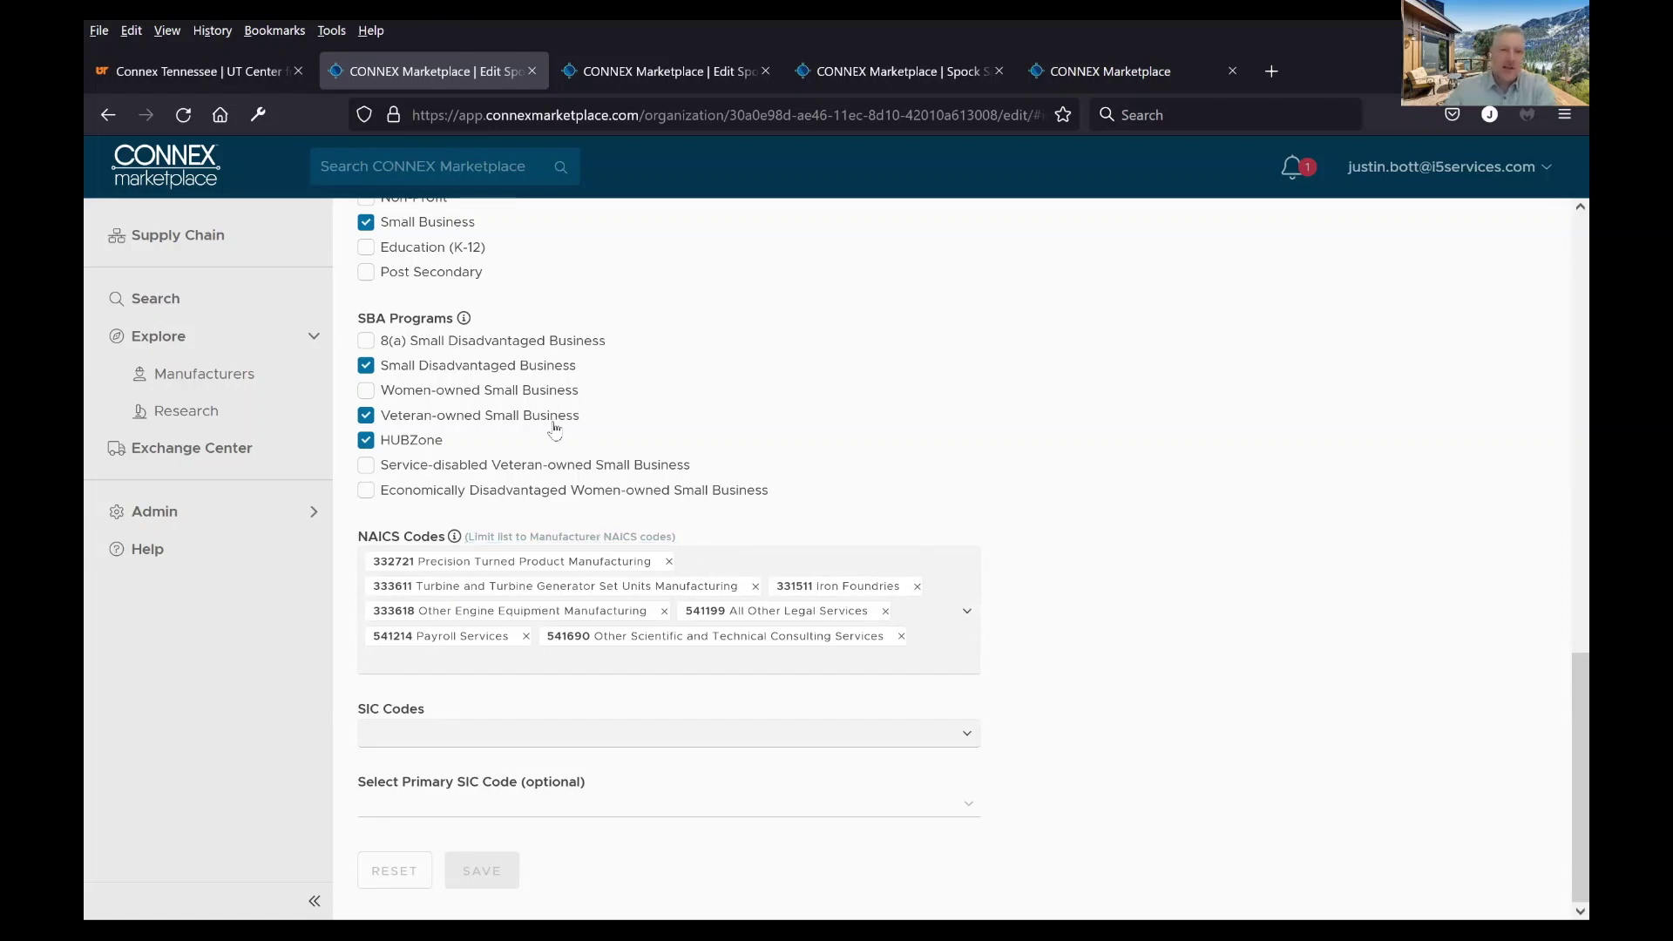
scroll(667, 655, "up", 3)
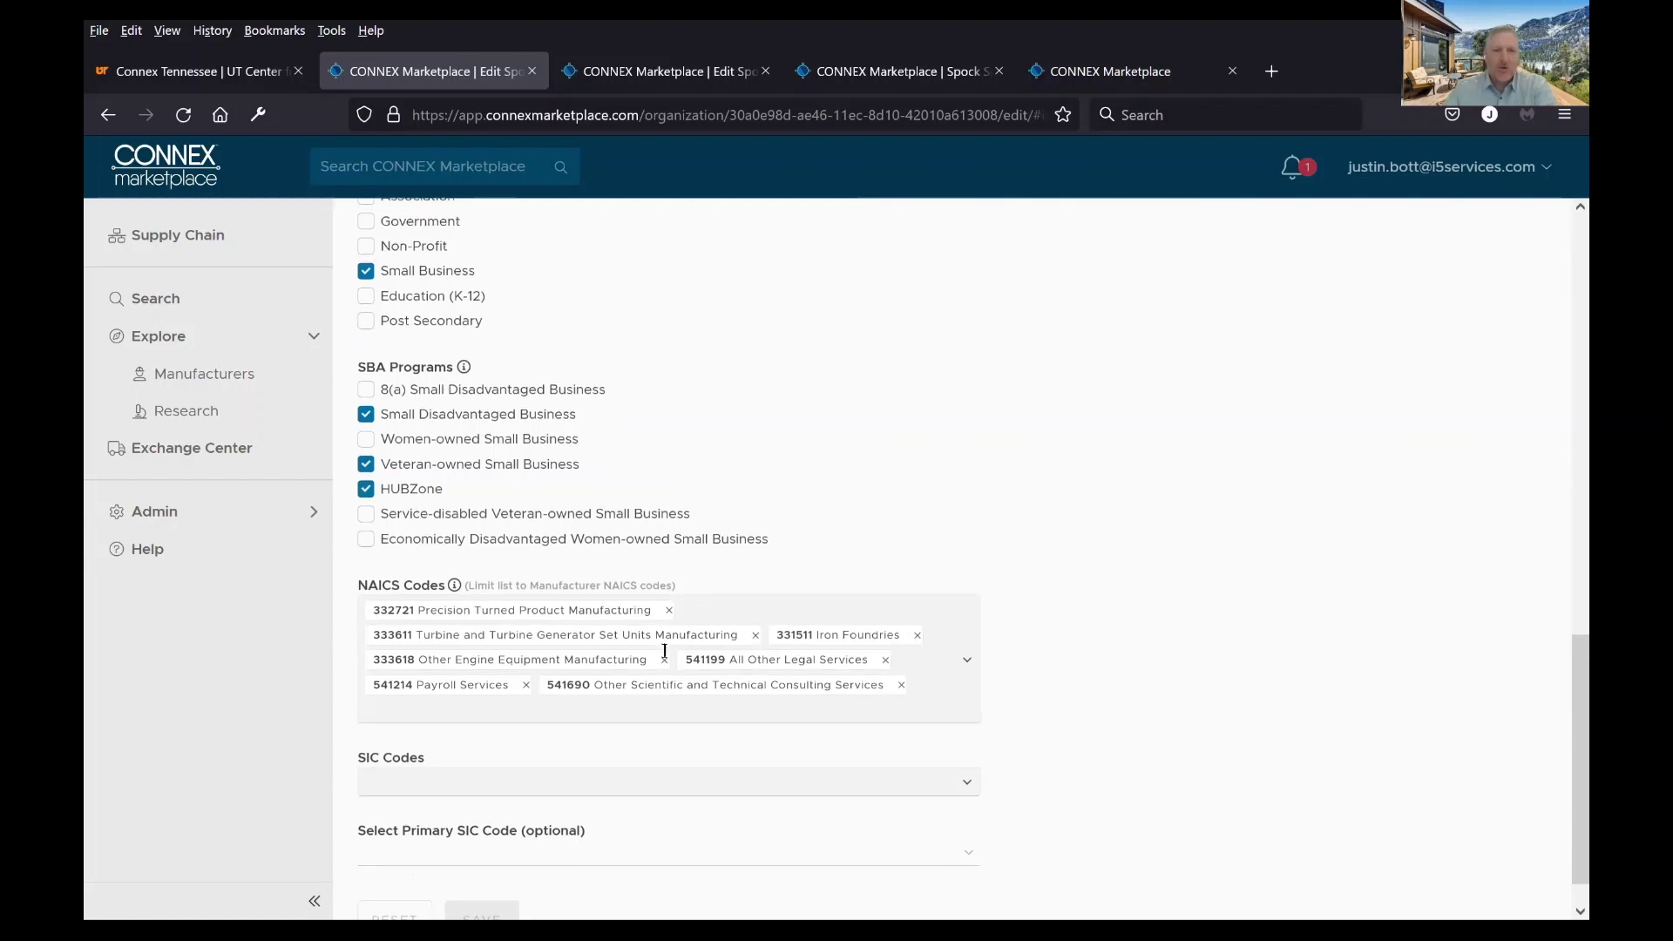
scroll(665, 651, "up", 2)
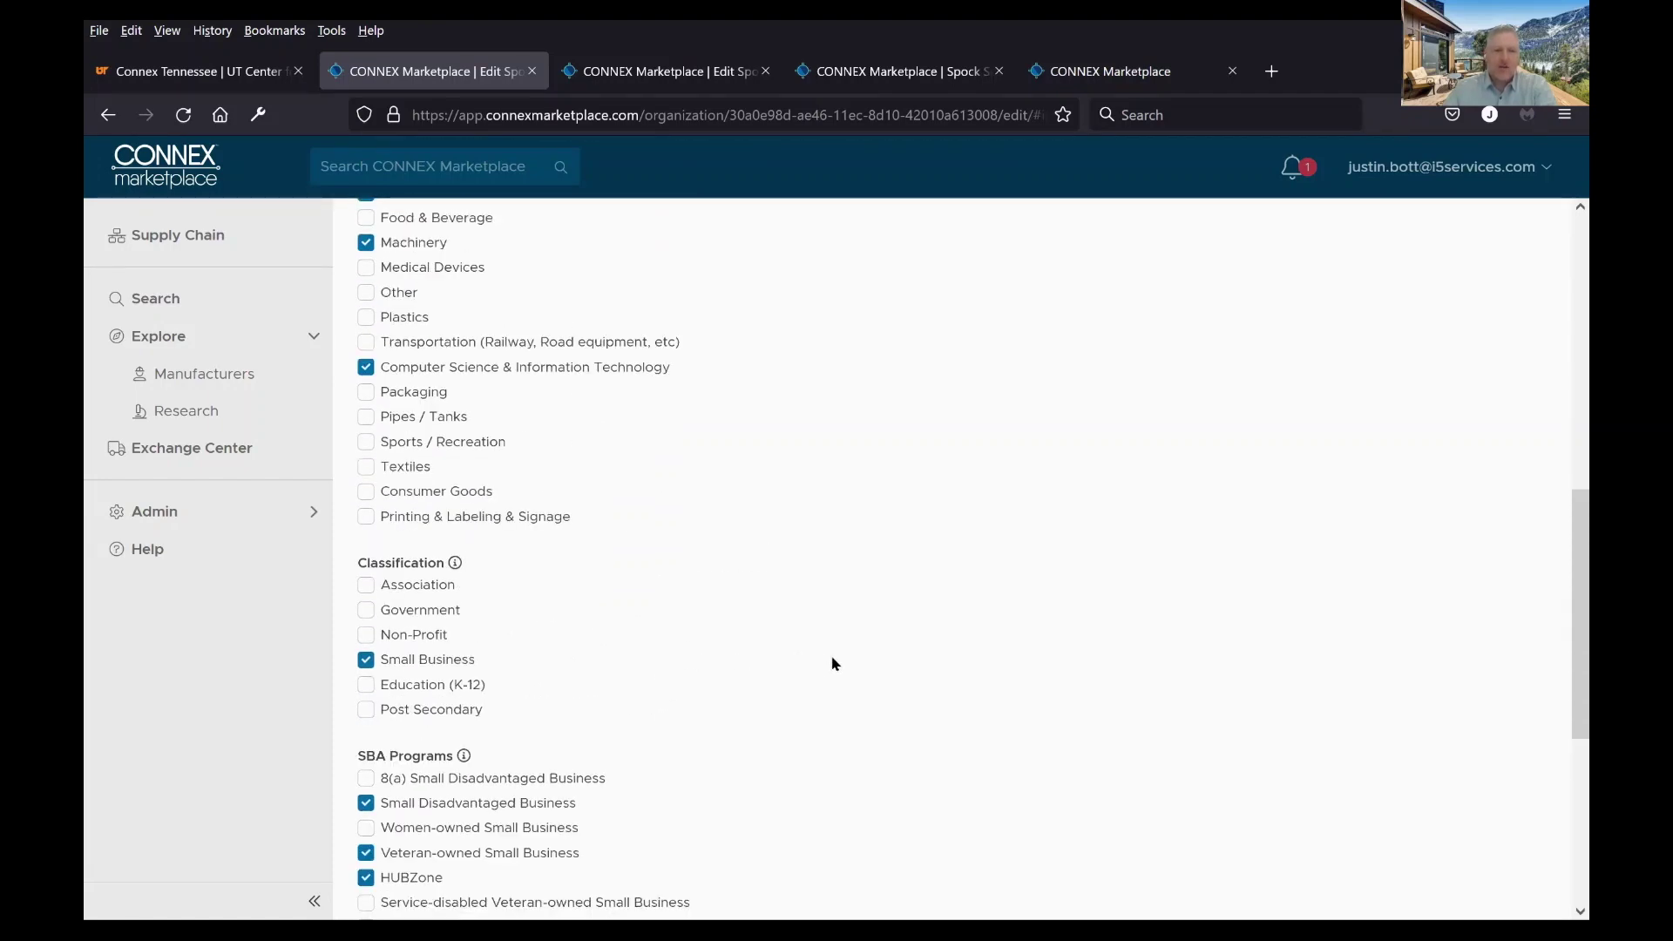
scroll(833, 663, "up", 8)
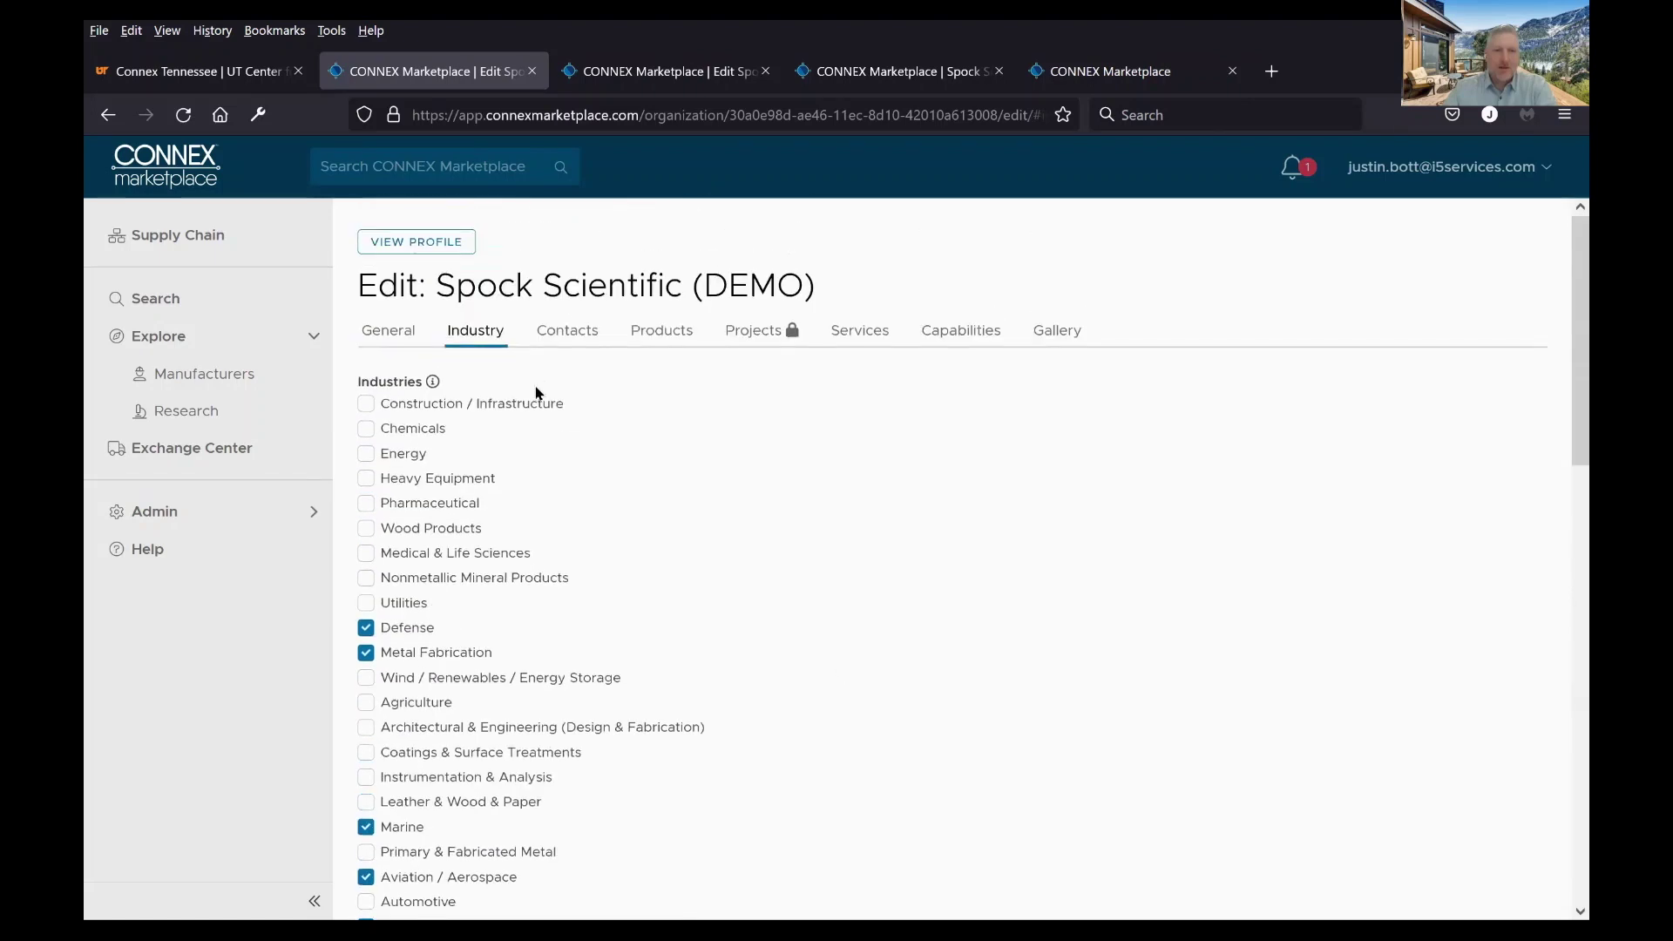
View the profile's contacts, and inspect the details of the Engine components entry among its products
left_click(566, 331)
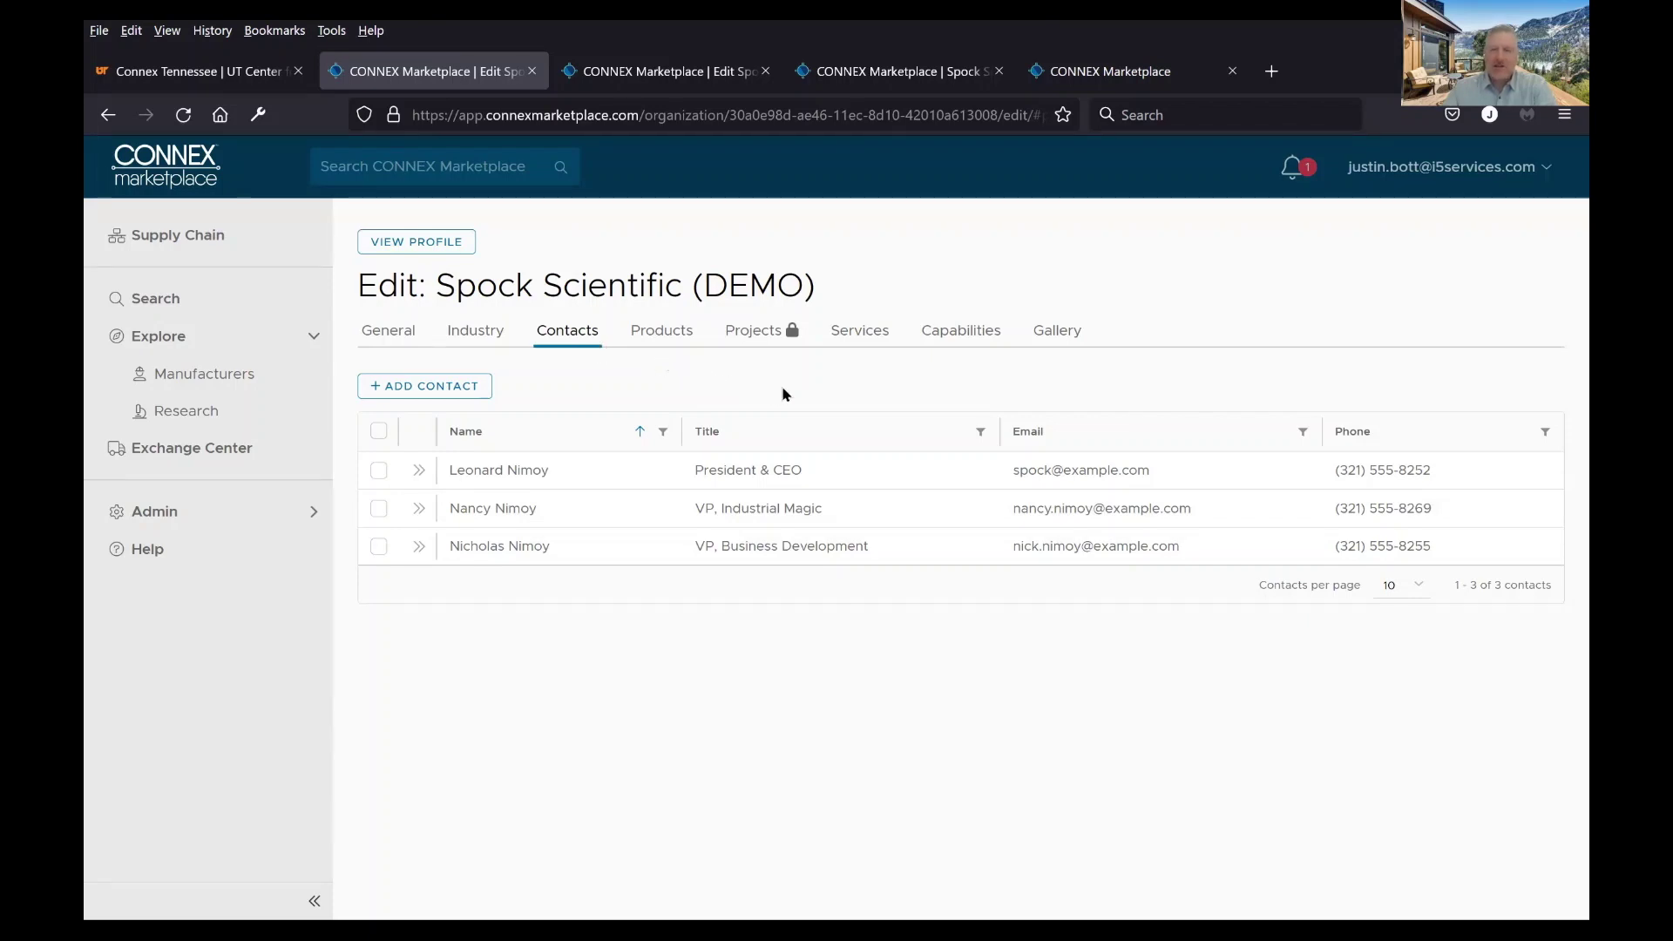
left_click(662, 332)
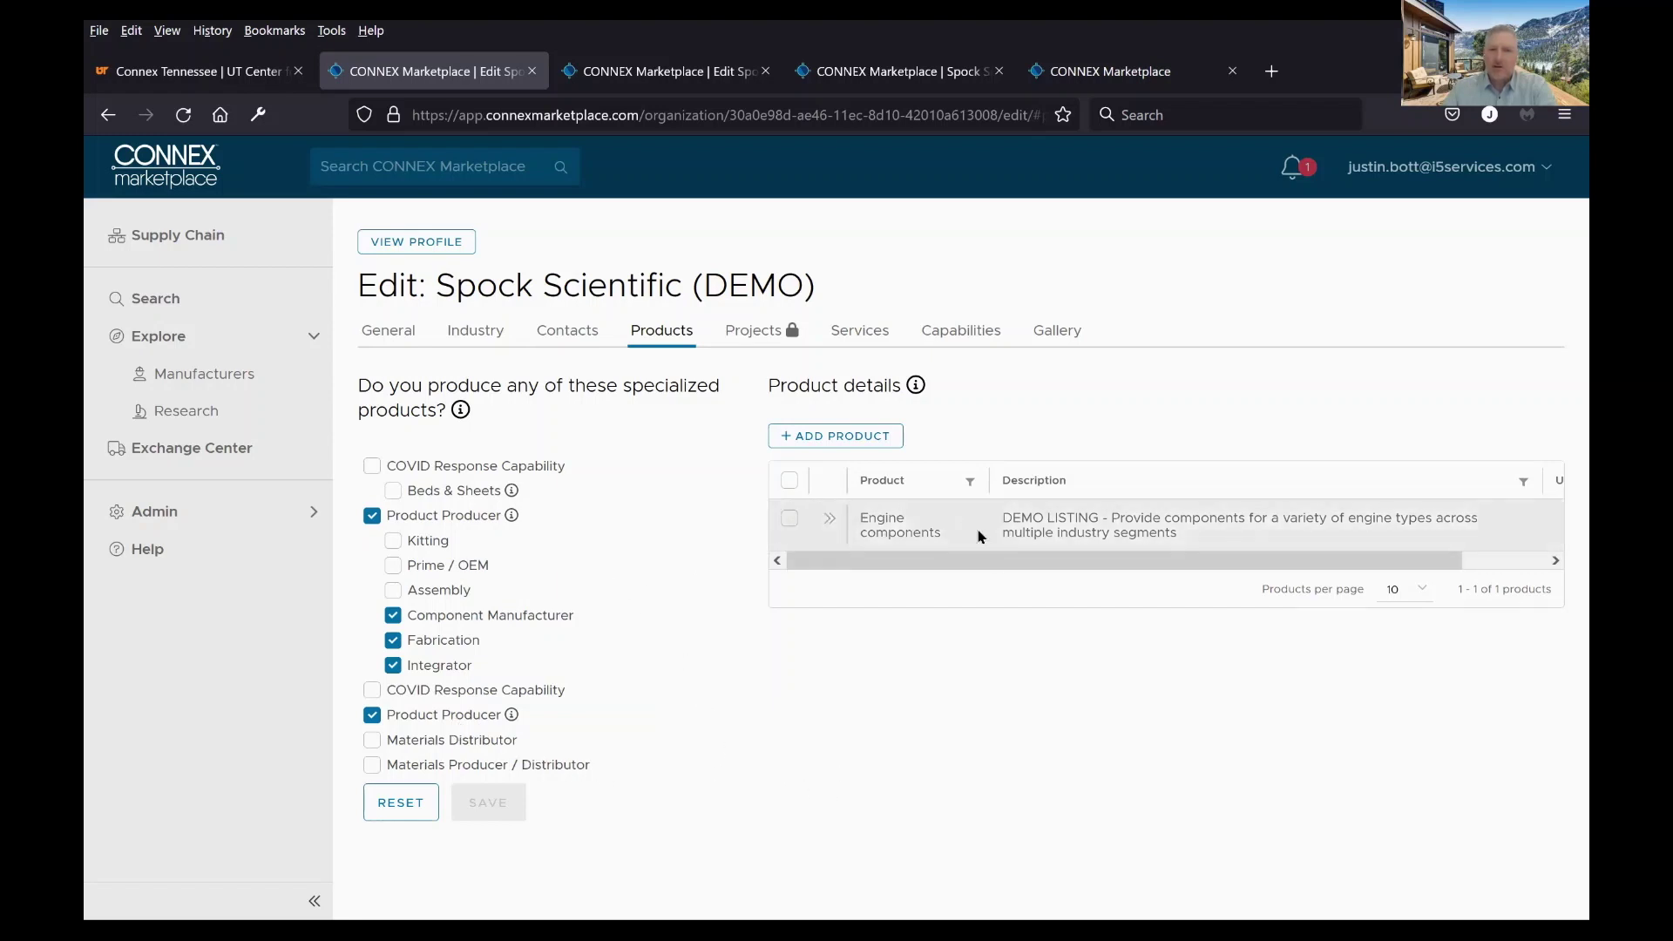
left_click(829, 524)
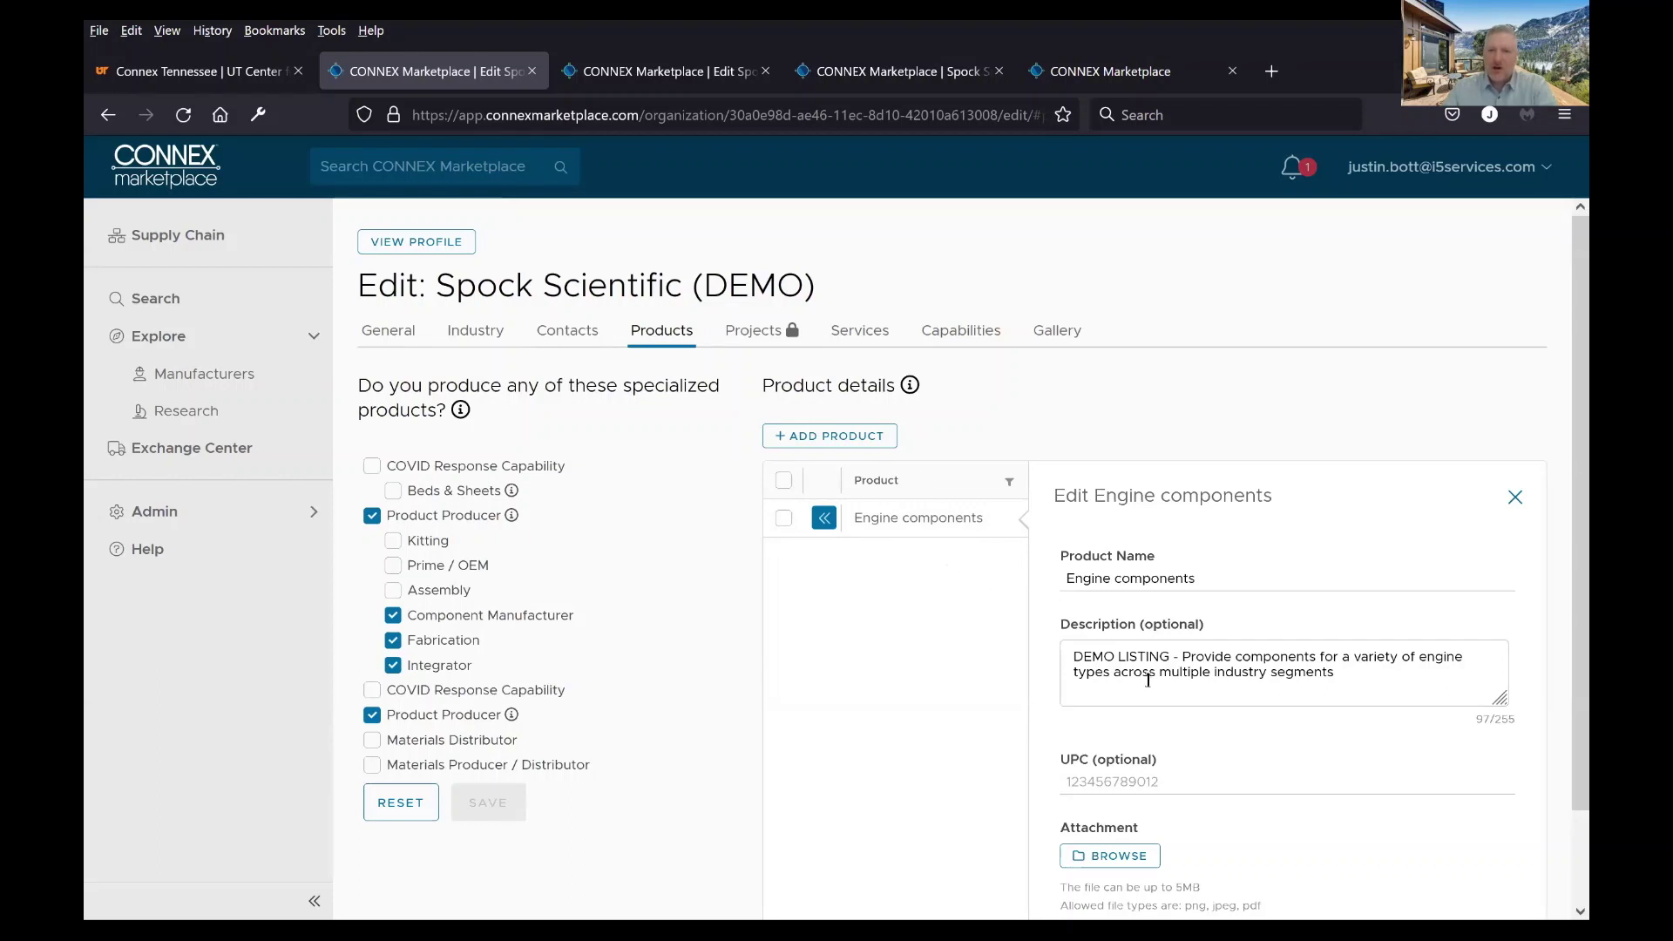
scroll(1304, 693, "down", 2)
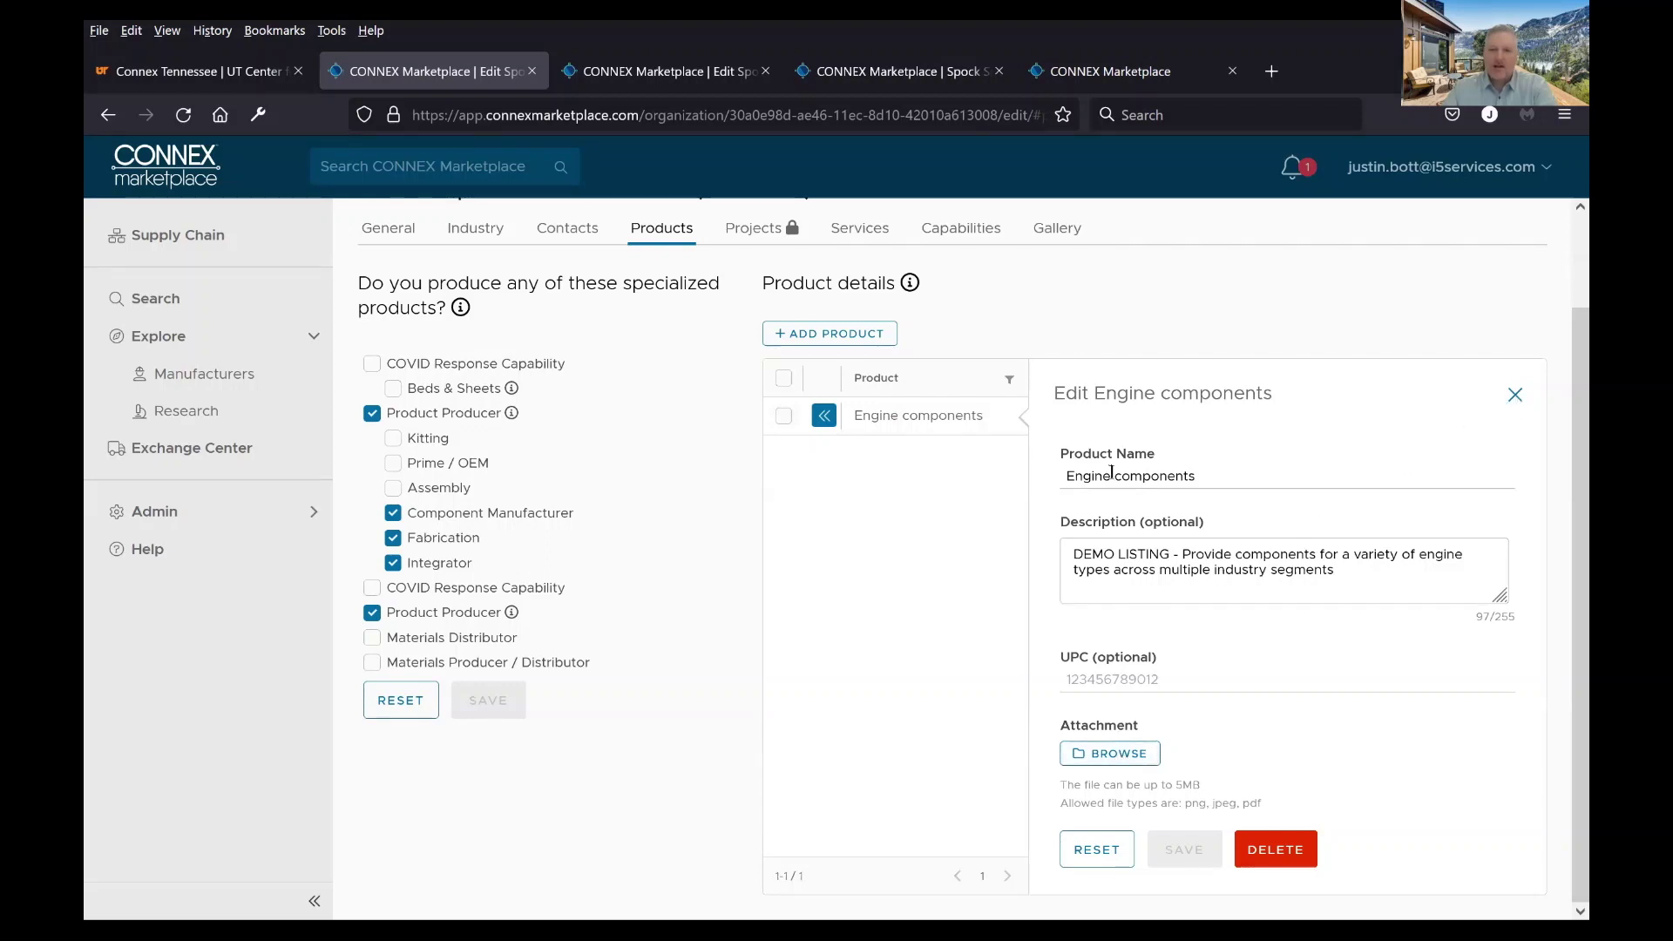
scroll(1154, 579, "up", 2)
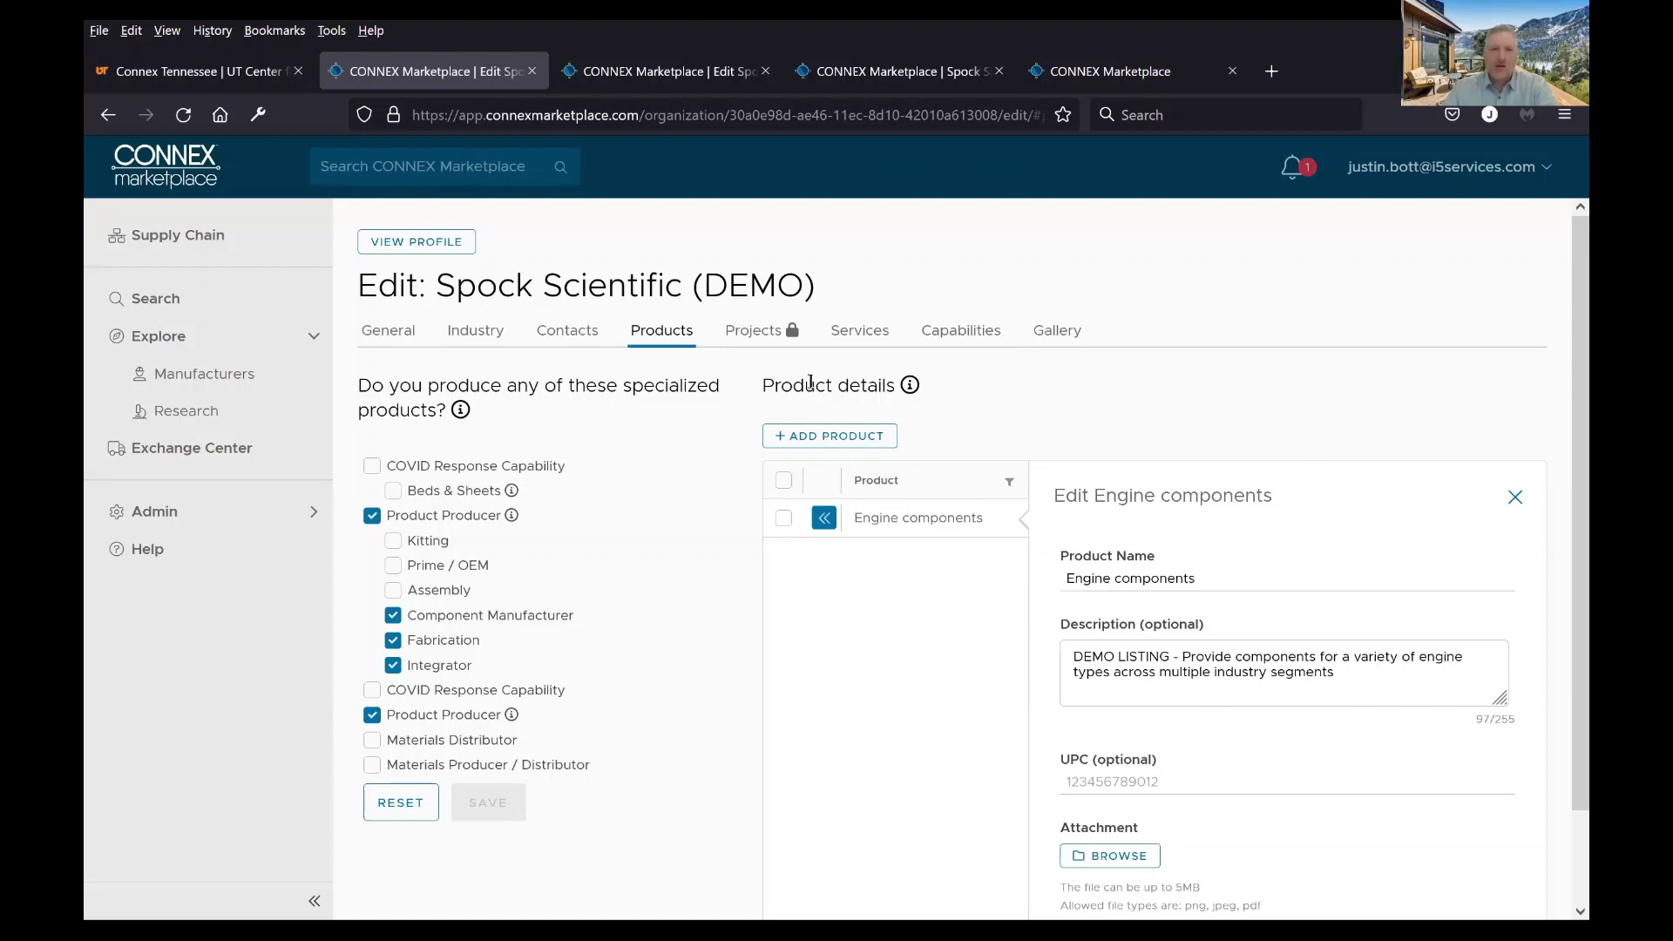
left_click(1515, 496)
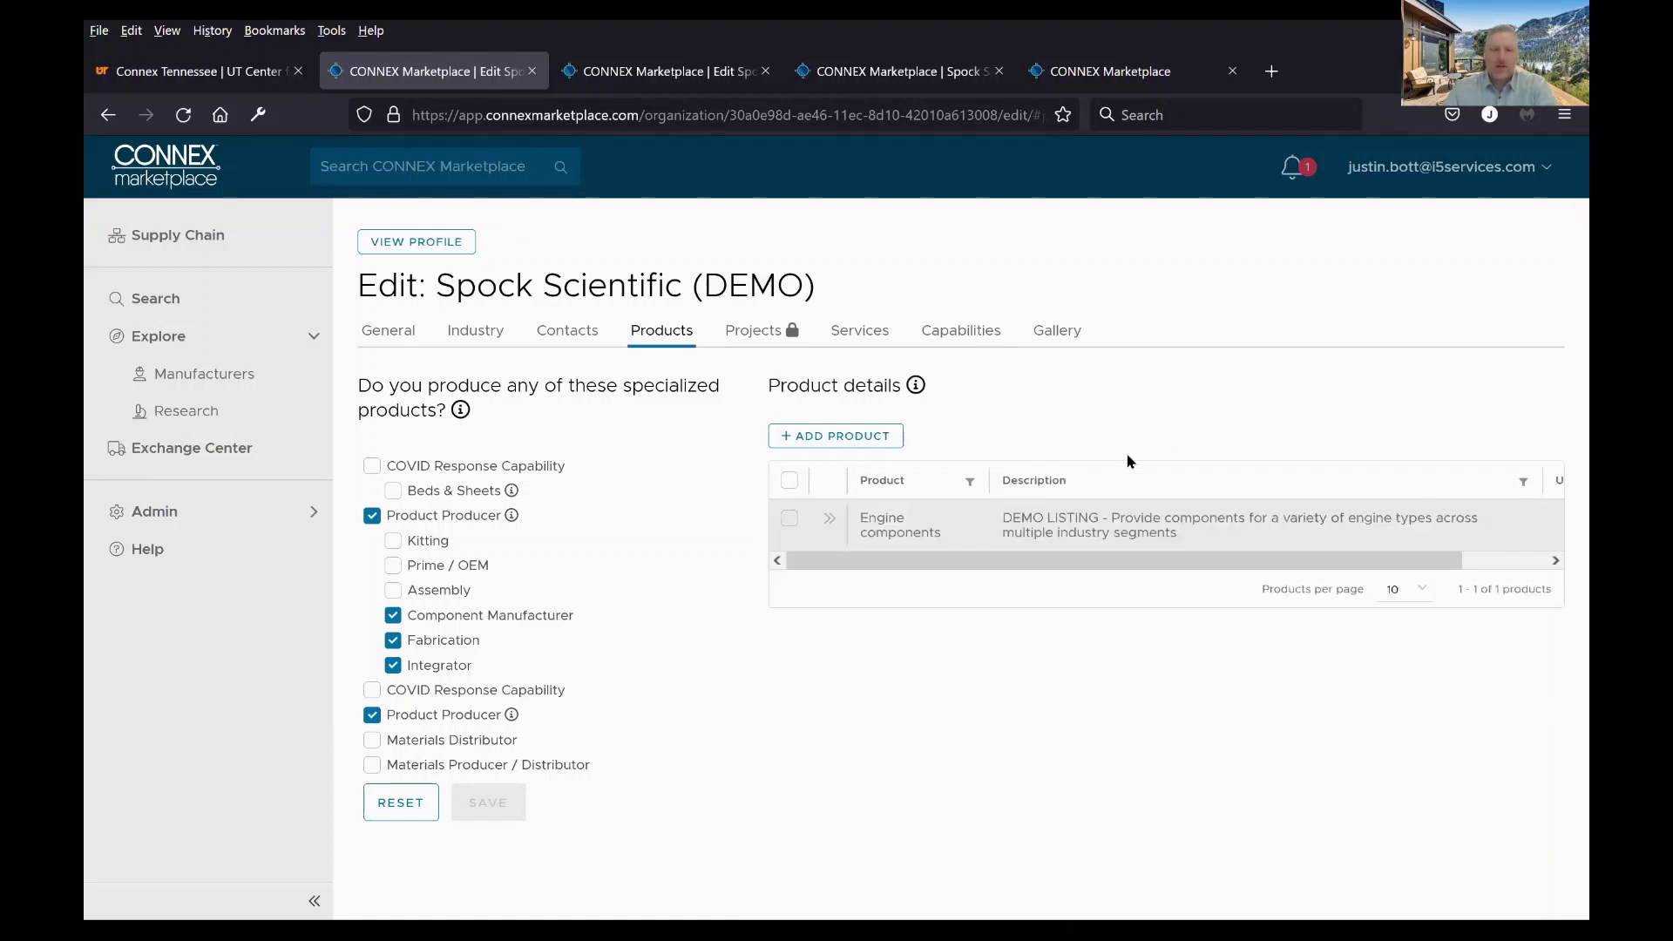
View the profile's services and check the blank form for adding a new service without saving anything
left_click(859, 336)
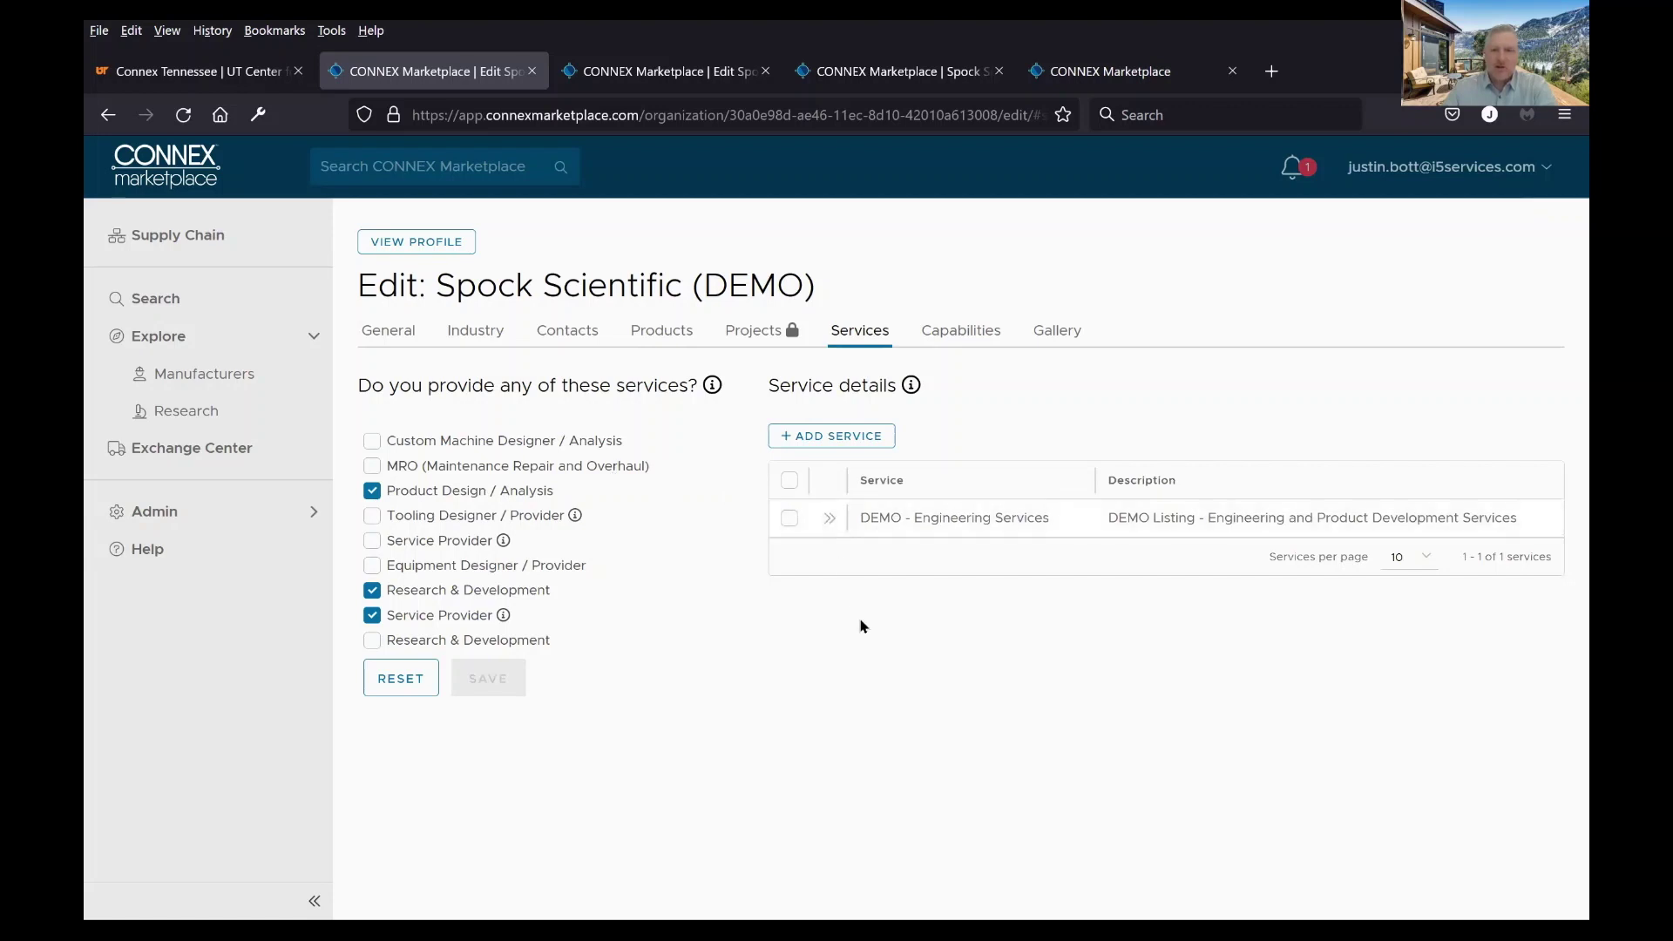
left_click(811, 437)
left_click(665, 415)
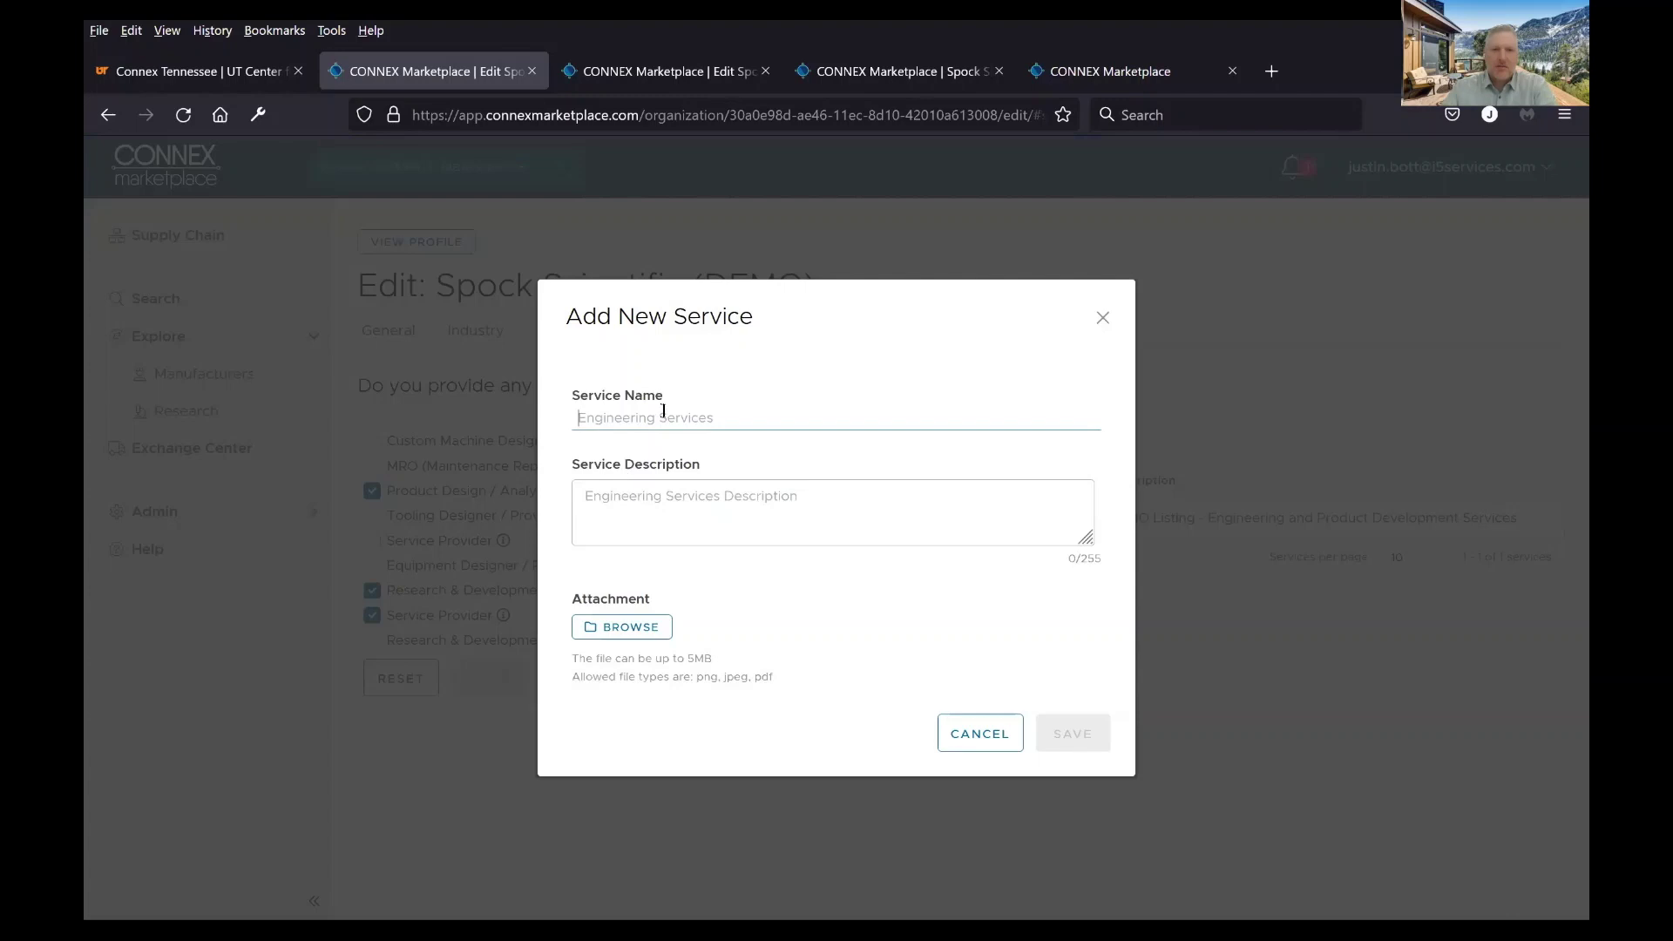
left_click(980, 734)
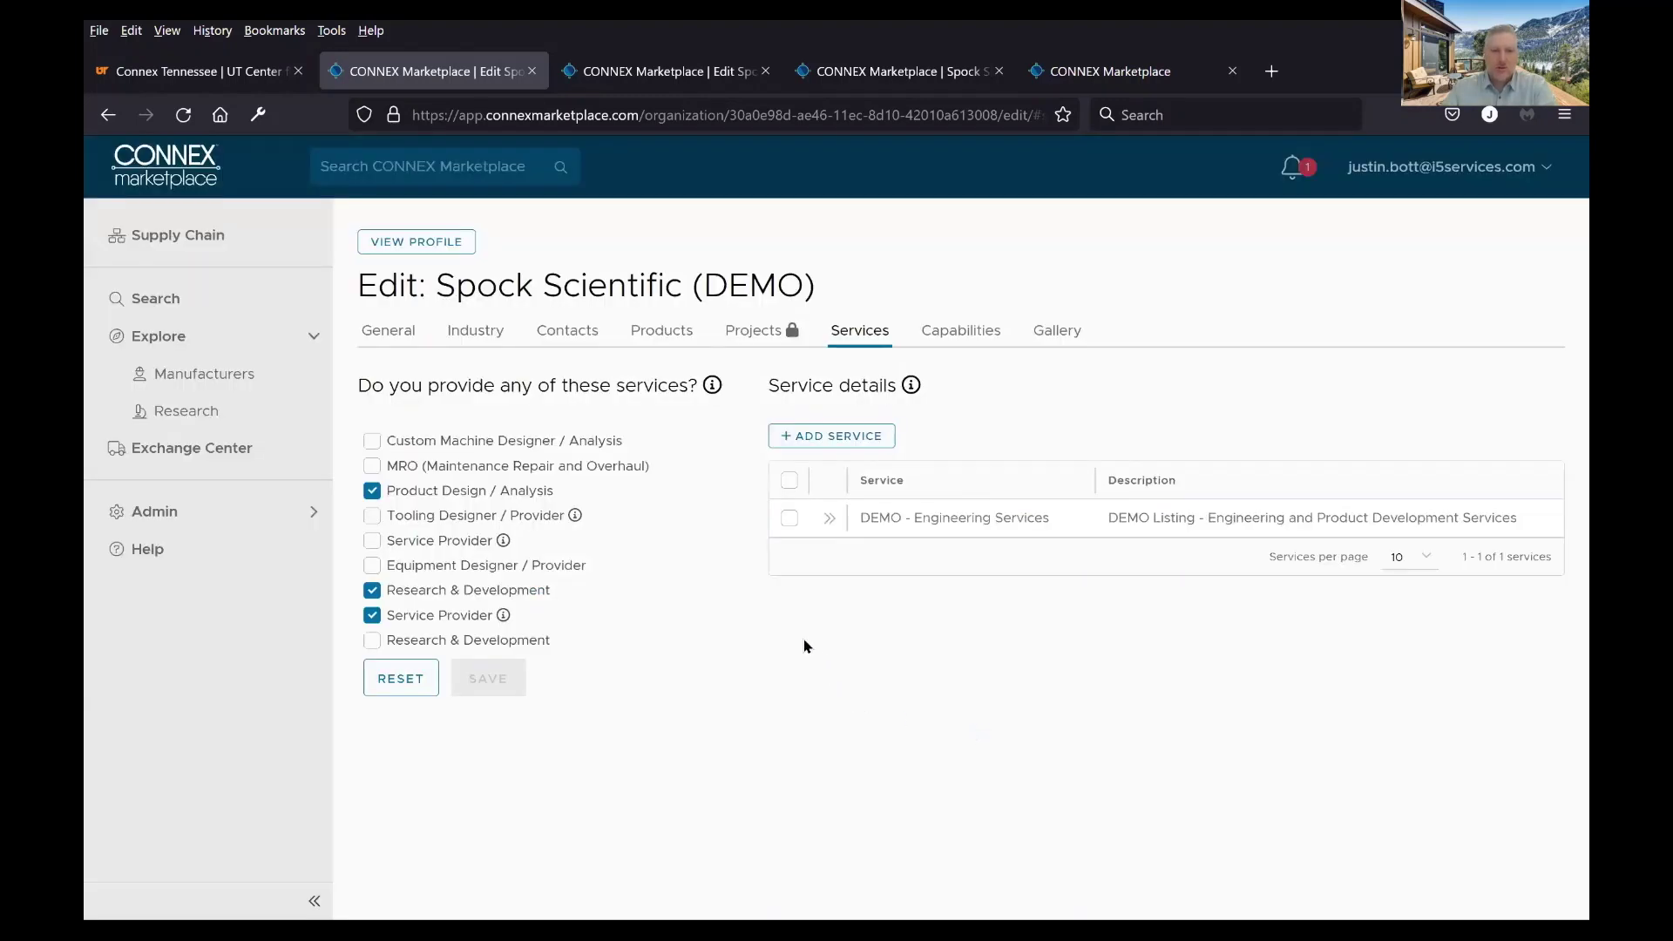
View the processes and equipment listed under the organization's capabilities
left_click(959, 335)
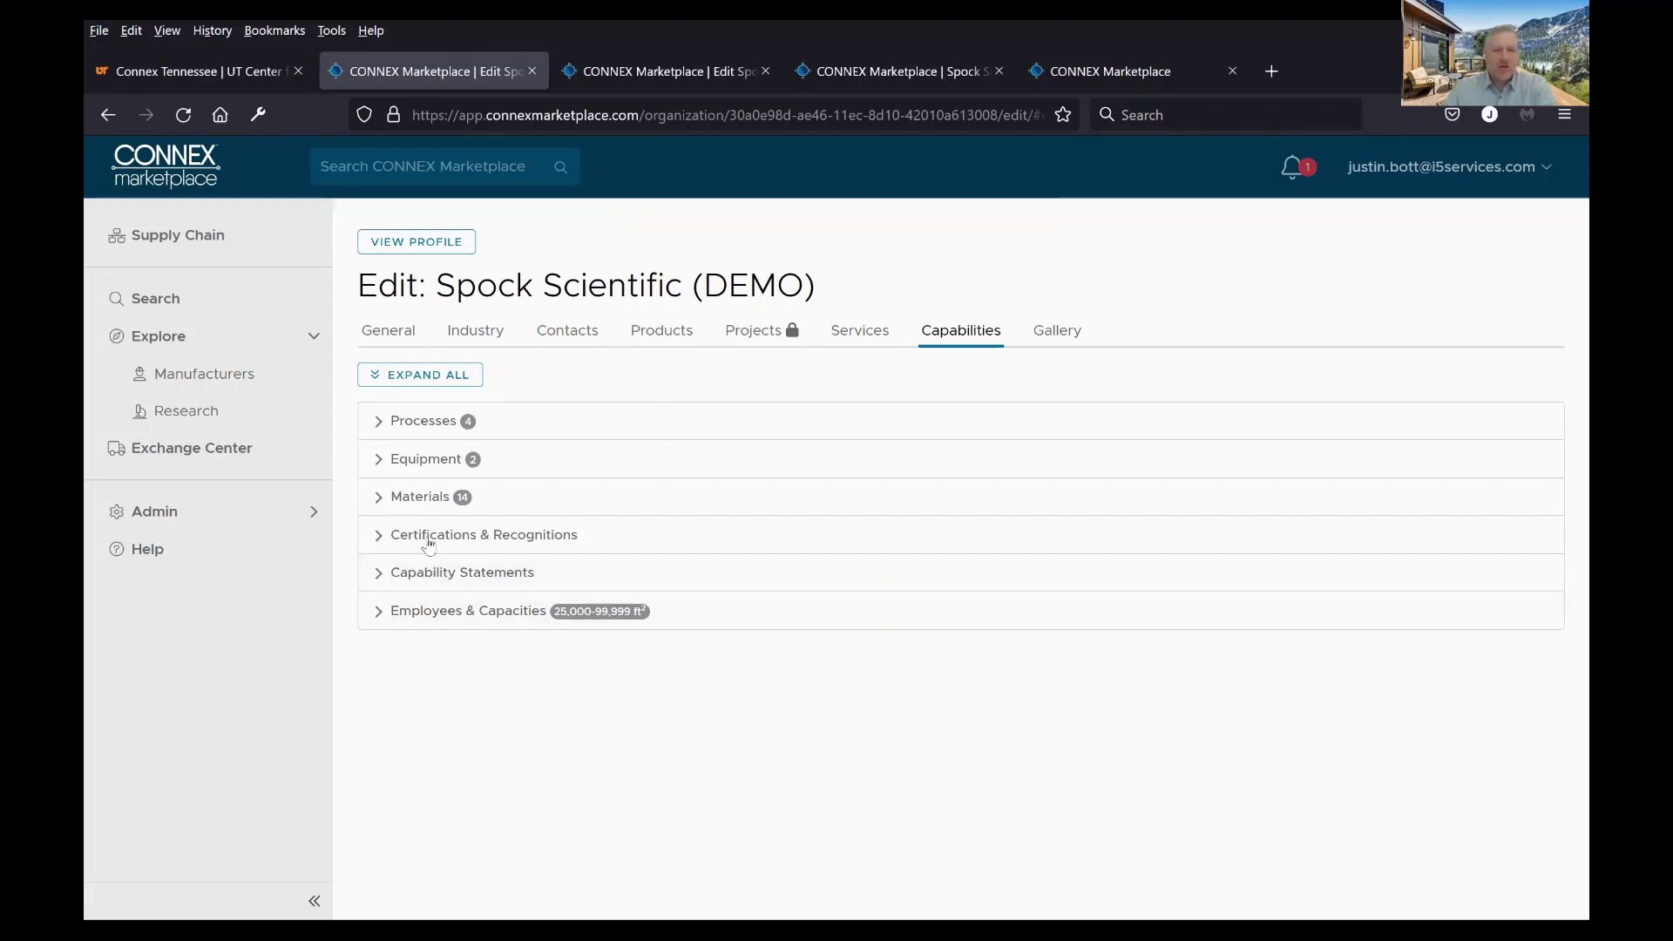
left_click(382, 423)
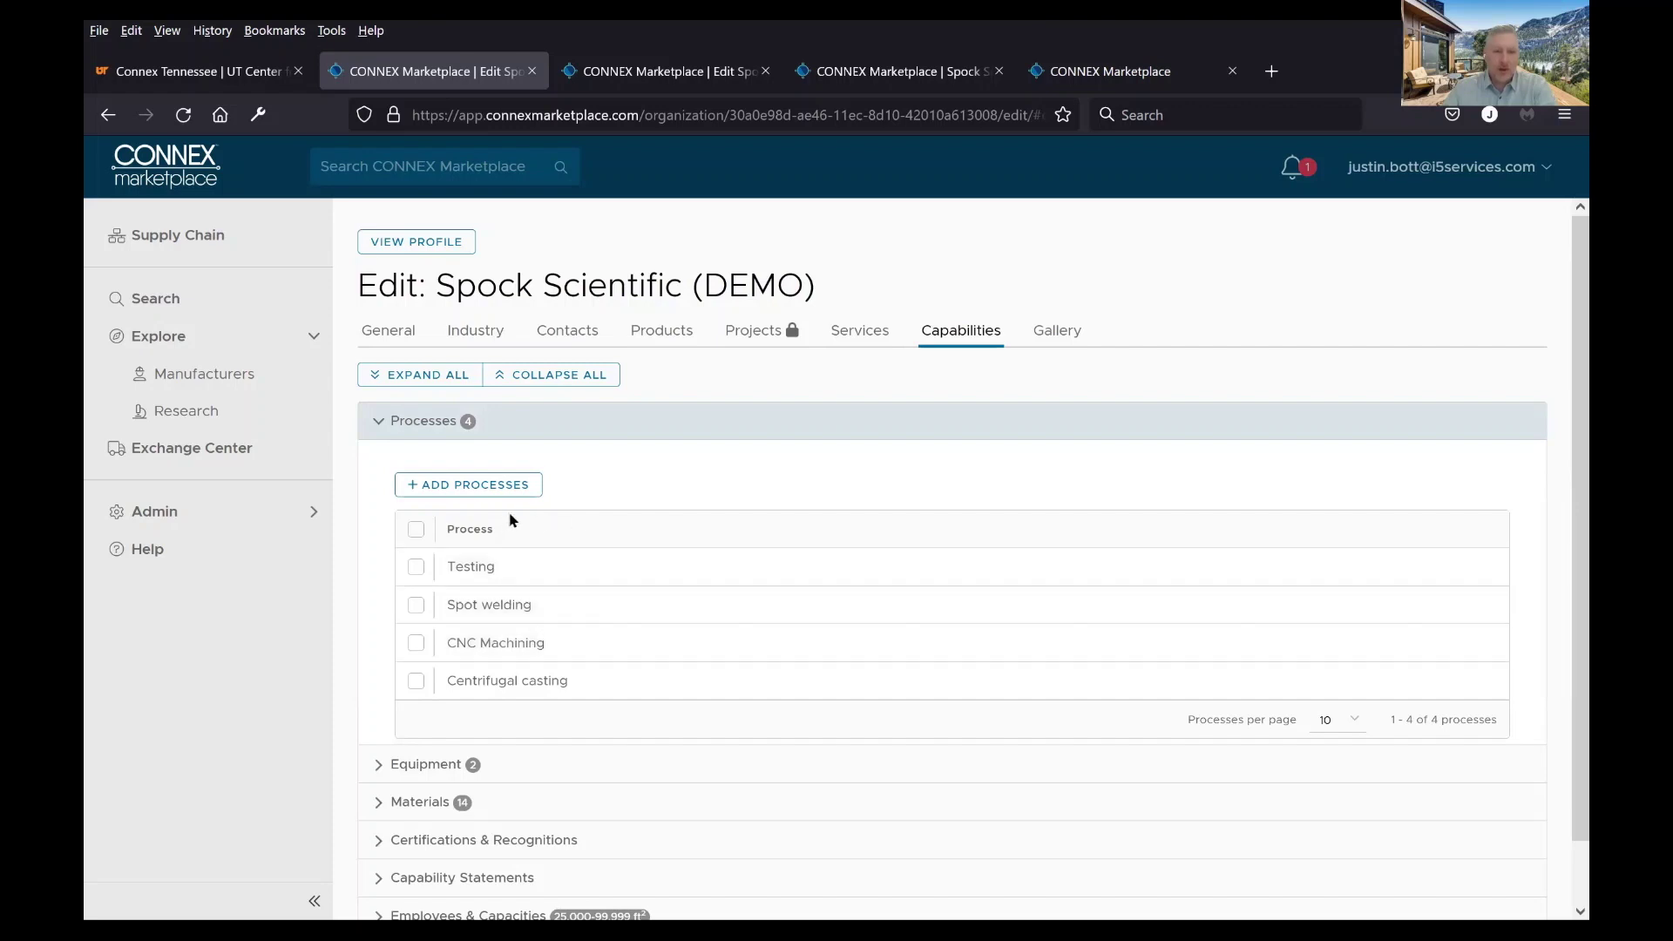
scroll(525, 504, "down", 1)
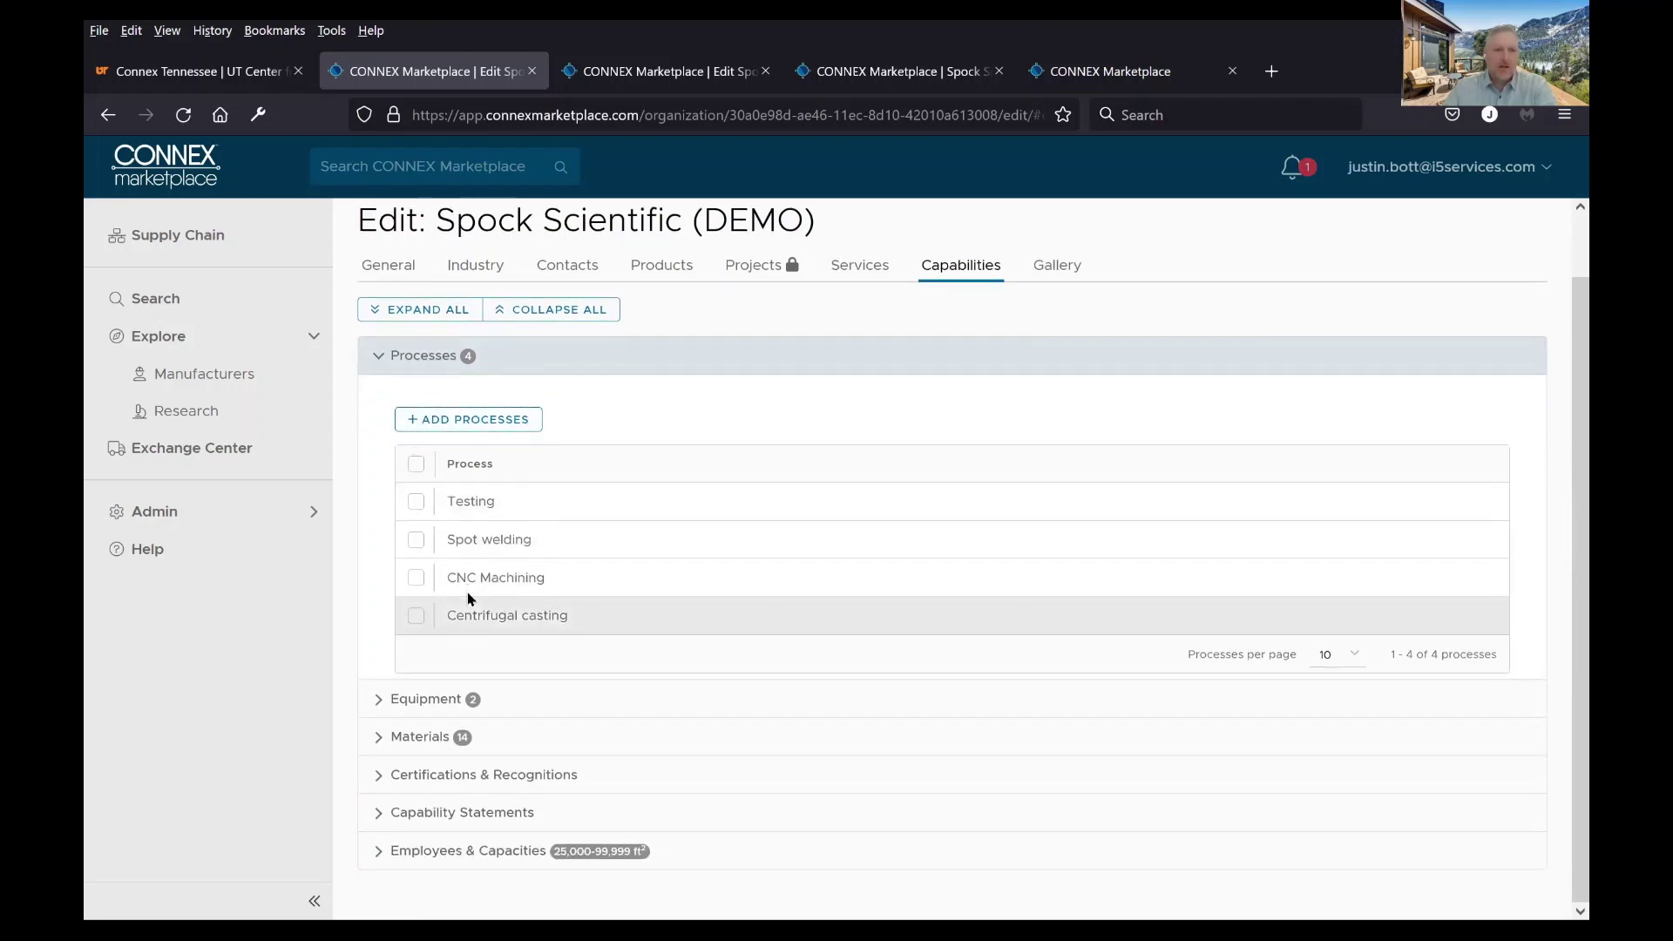
left_click(381, 693)
scroll(795, 665, "down", 3)
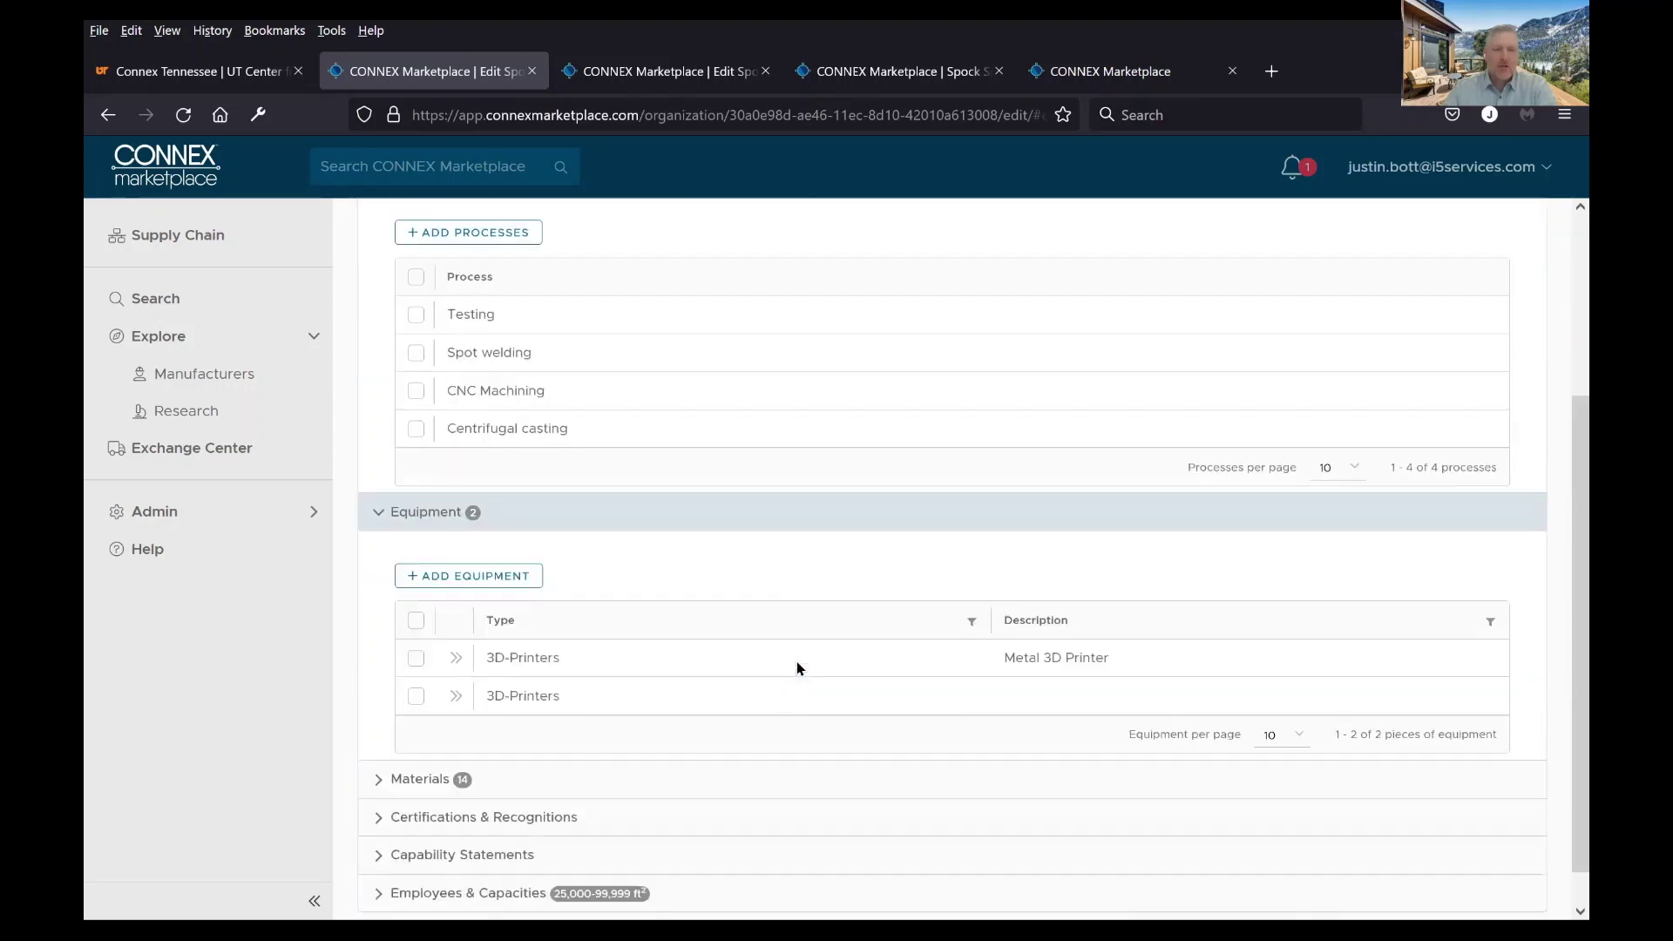
Check the equipment types offered in the form for adding new equipment, without saving anything
left_click(478, 533)
left_click(1089, 386)
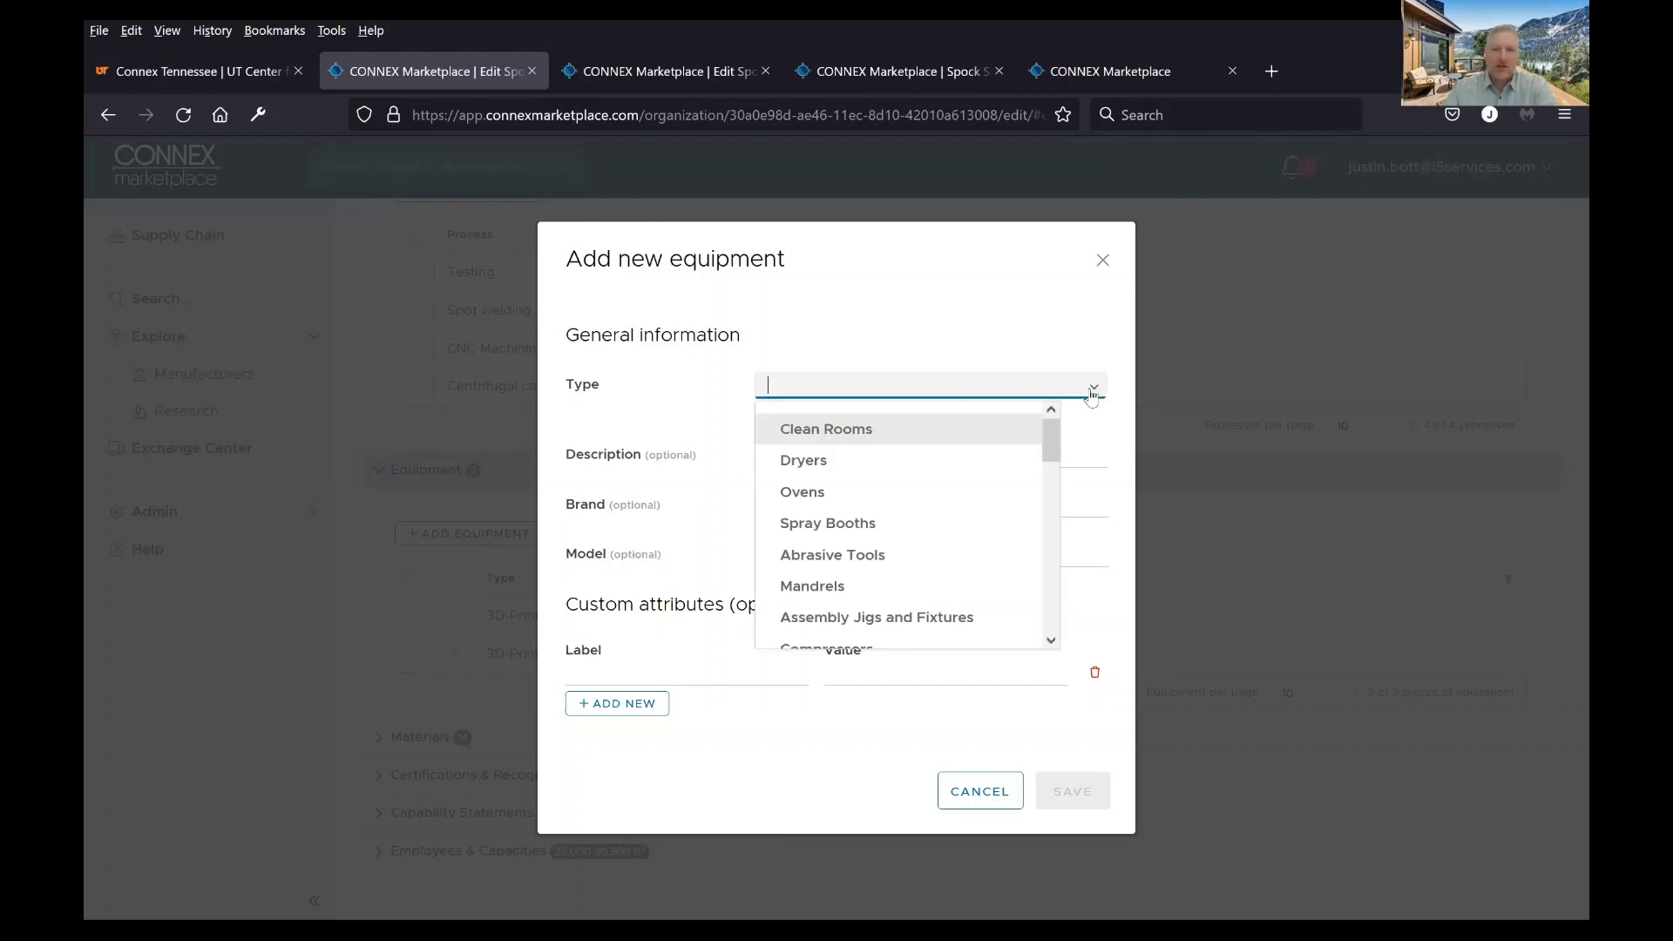
left_click_drag(1049, 442, 1047, 535)
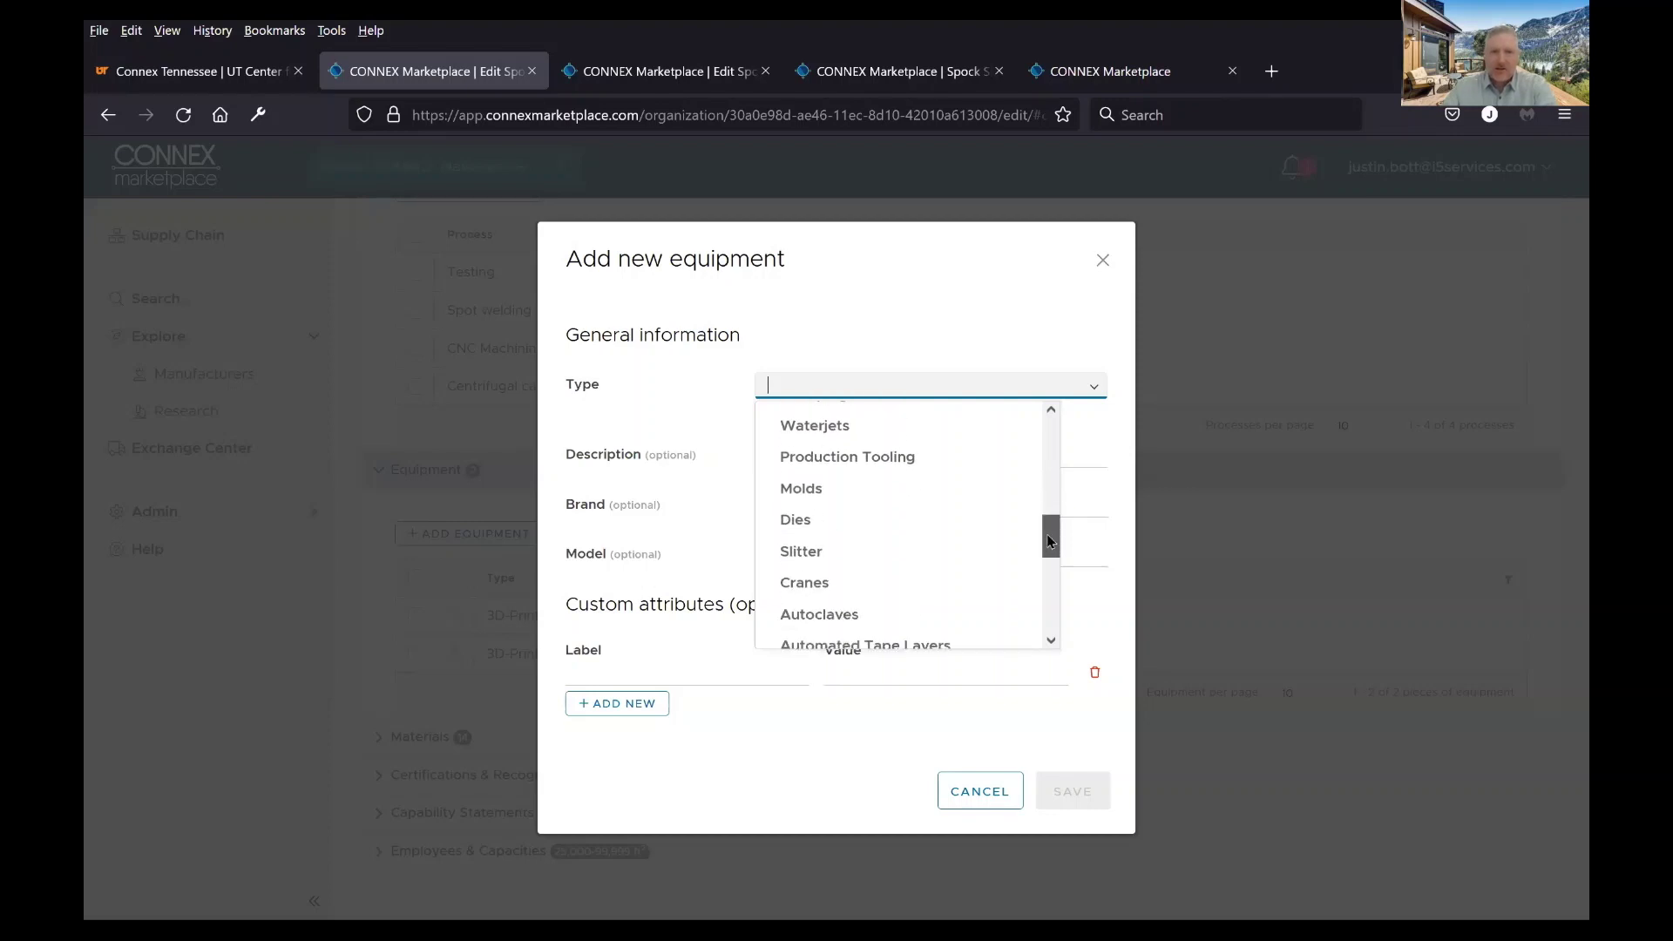
left_click(971, 799)
left_click(972, 800)
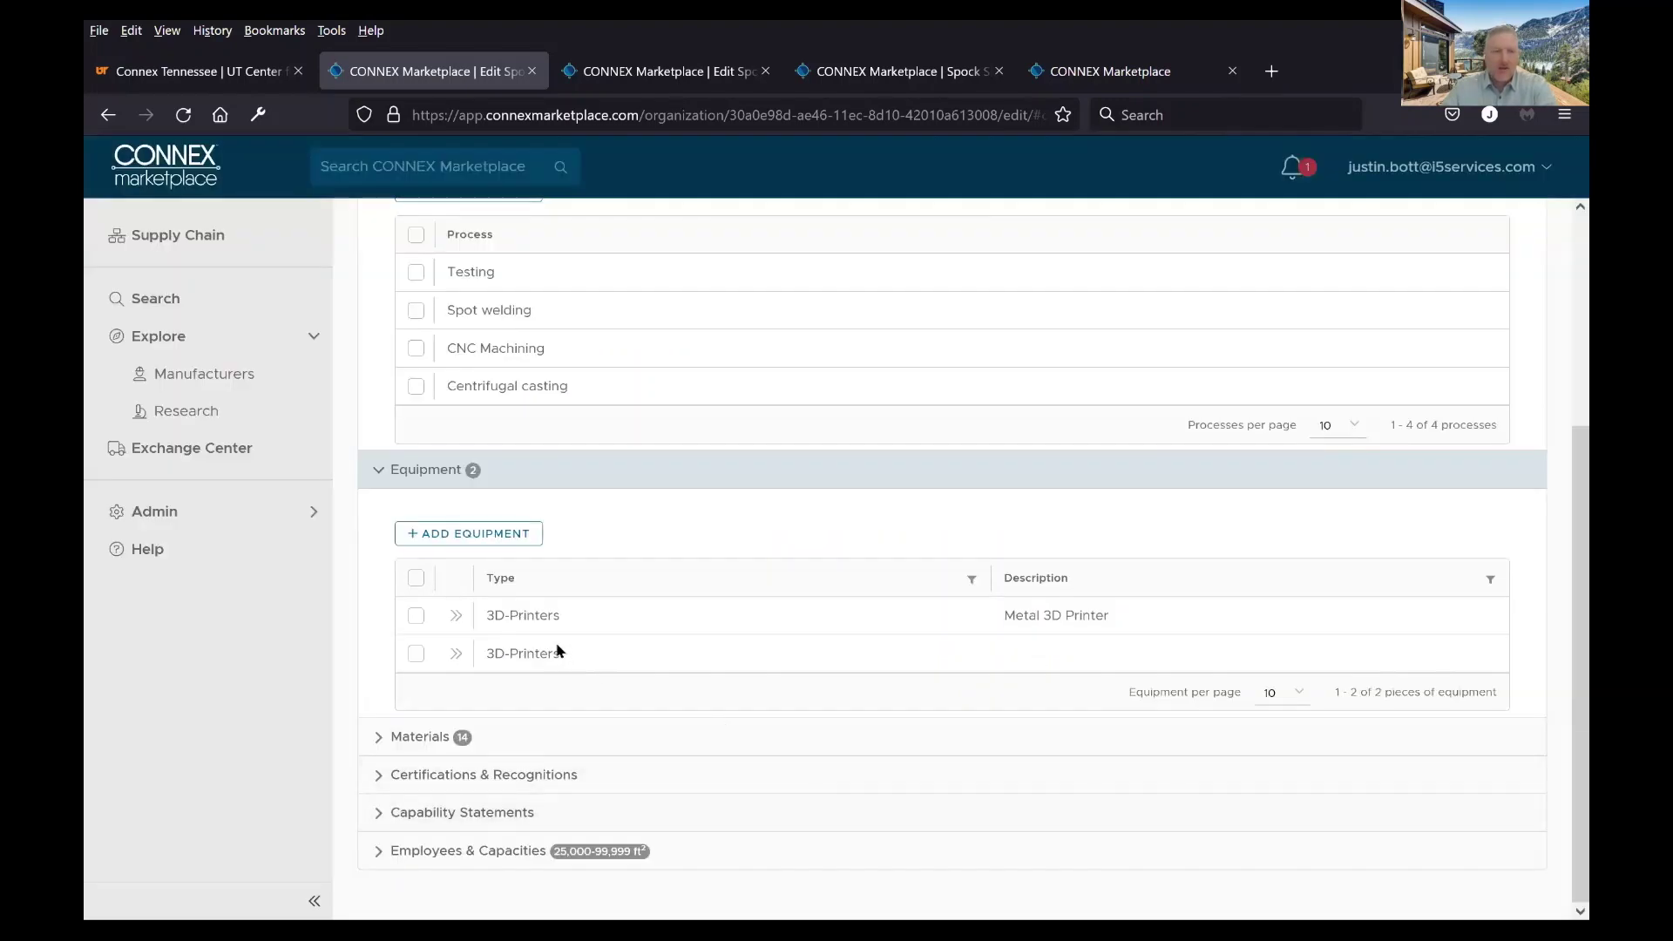
Review the capability materials with their use, produce and distribute settings
left_click(387, 739)
scroll(923, 696, "down", 6)
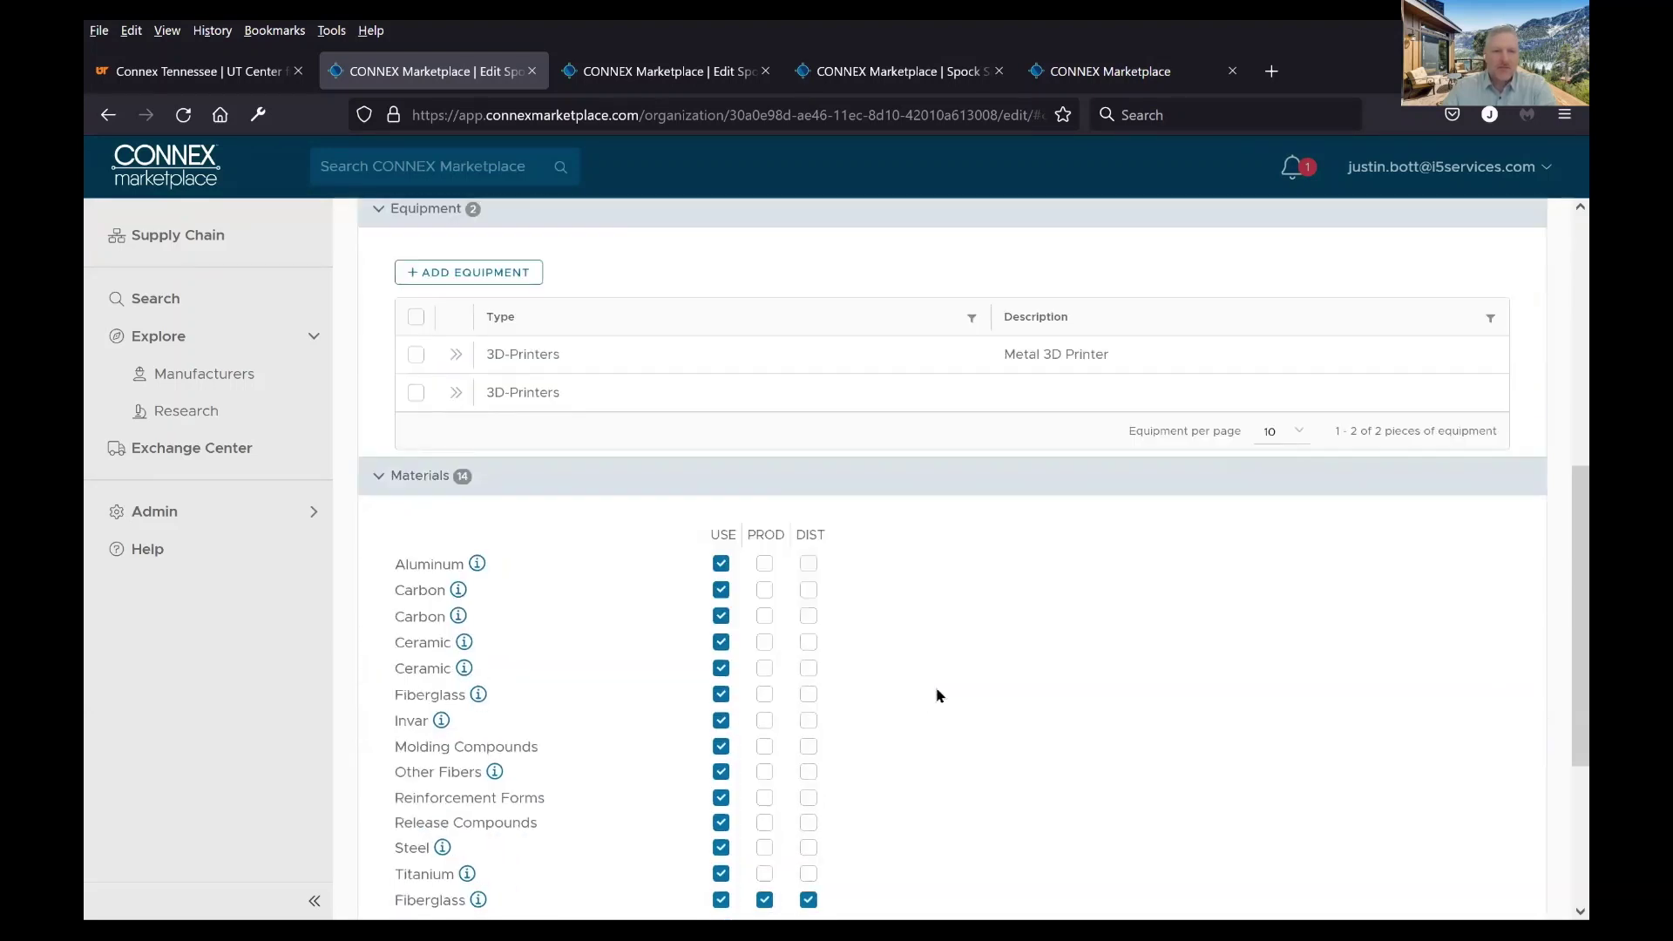
scroll(996, 657, "up", 2)
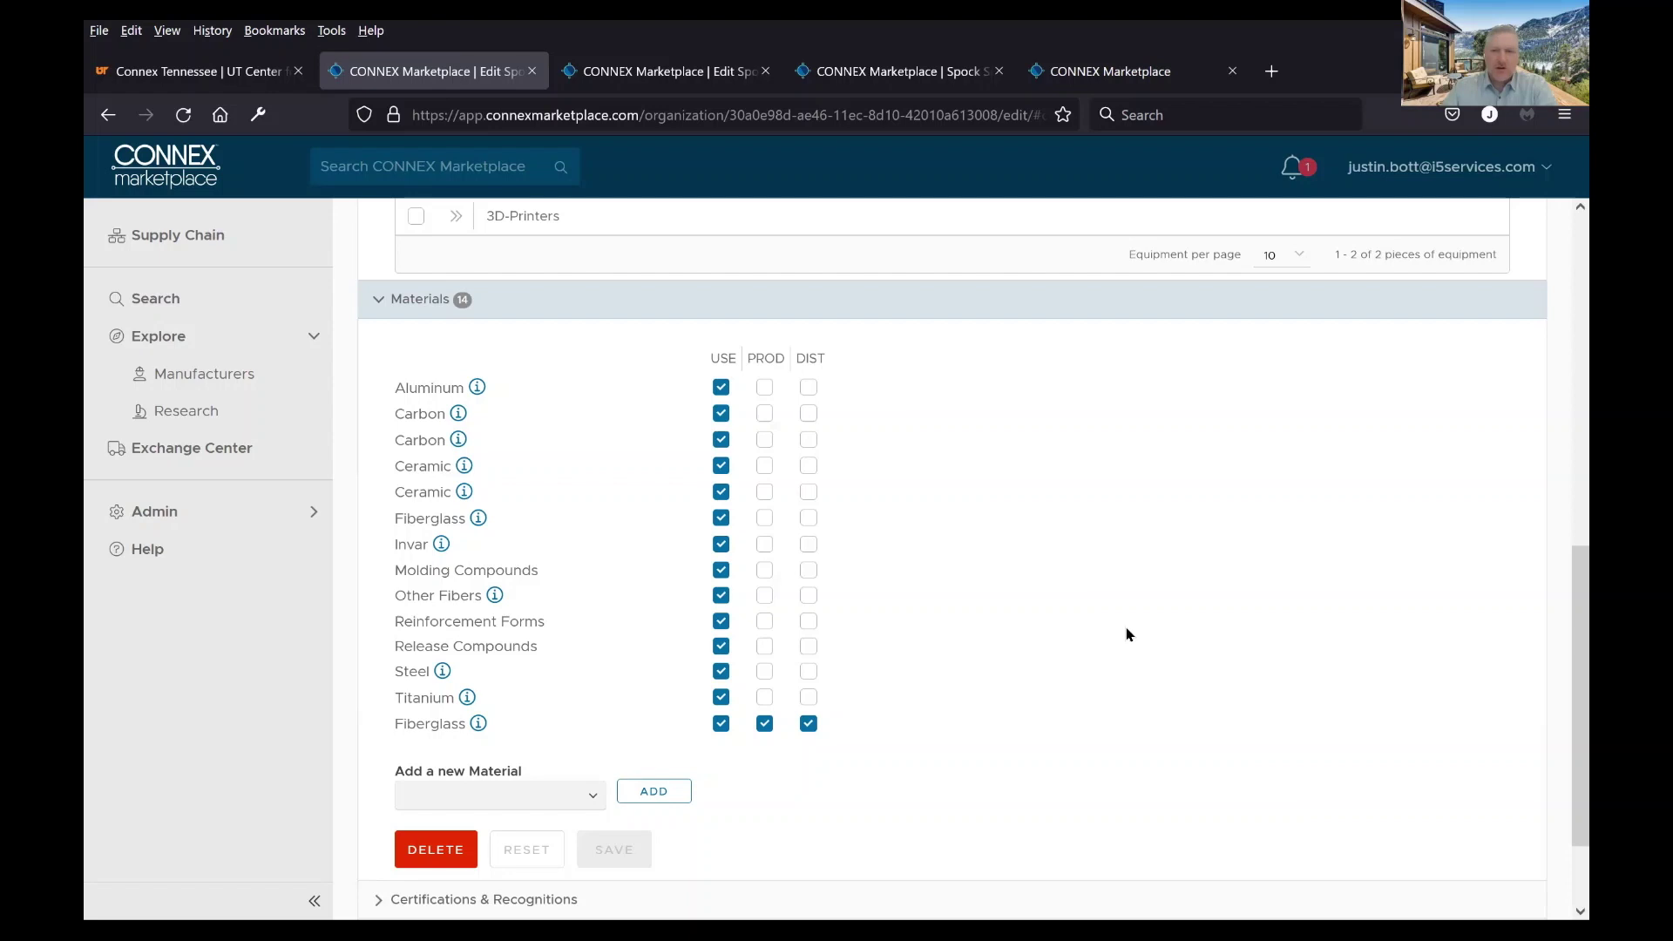
scroll(994, 713, "down", 3)
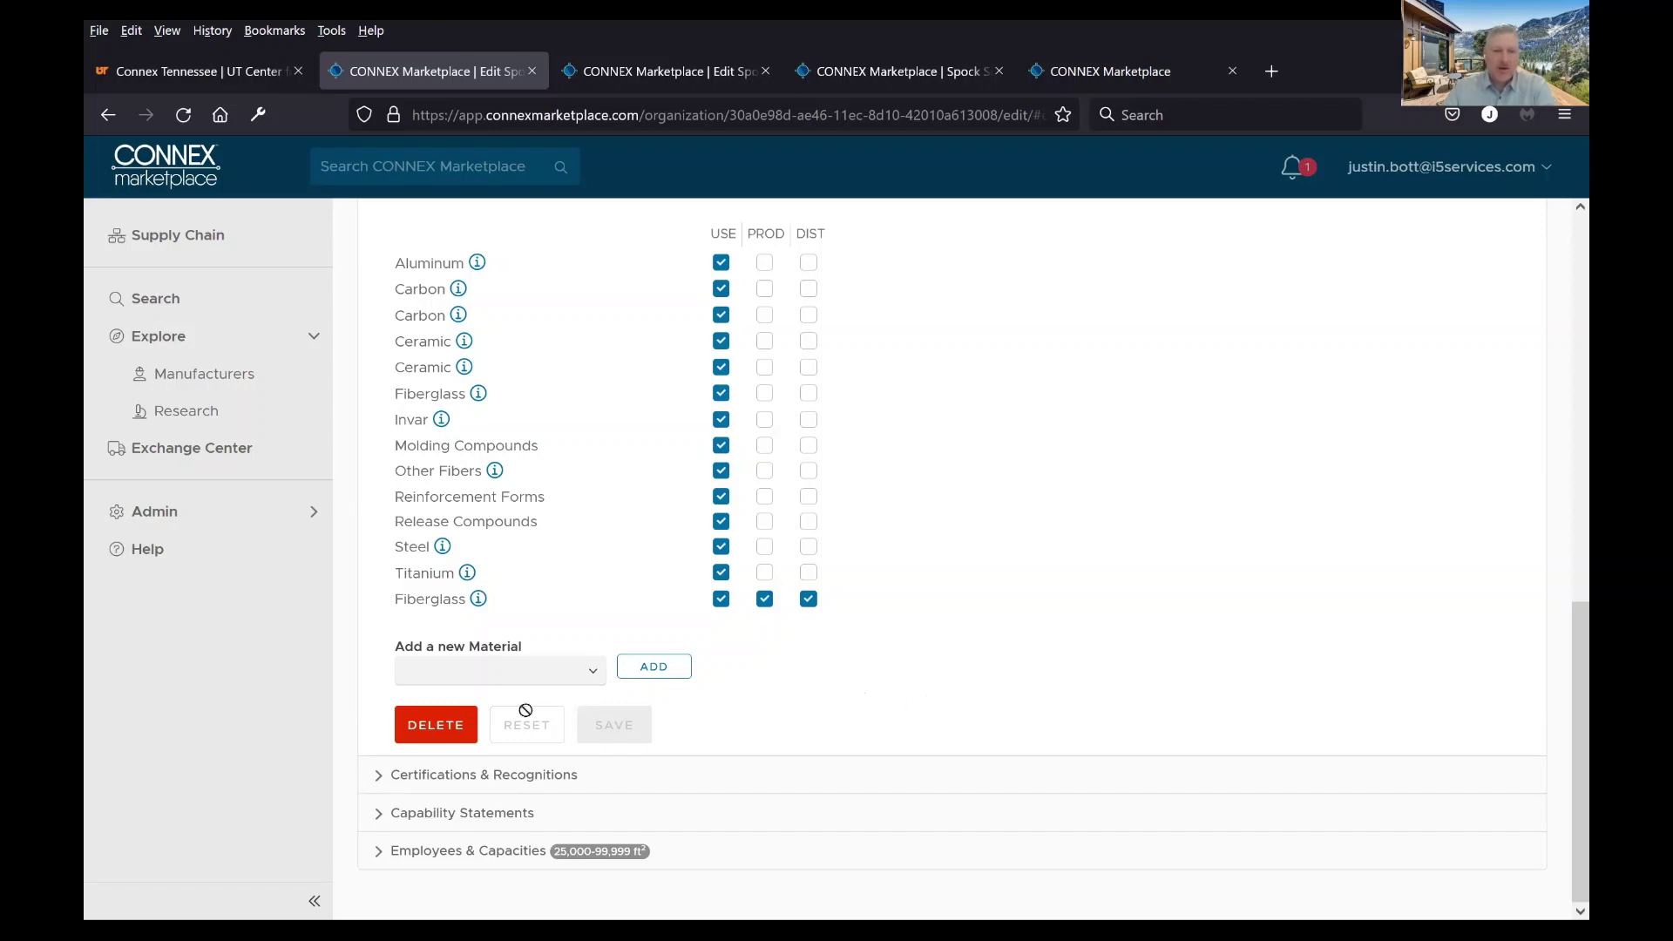
View the certifications and recognitions, and examine the certification types offered for a new certification without saving one
left_click(642, 784)
scroll(1002, 646, "down", 5)
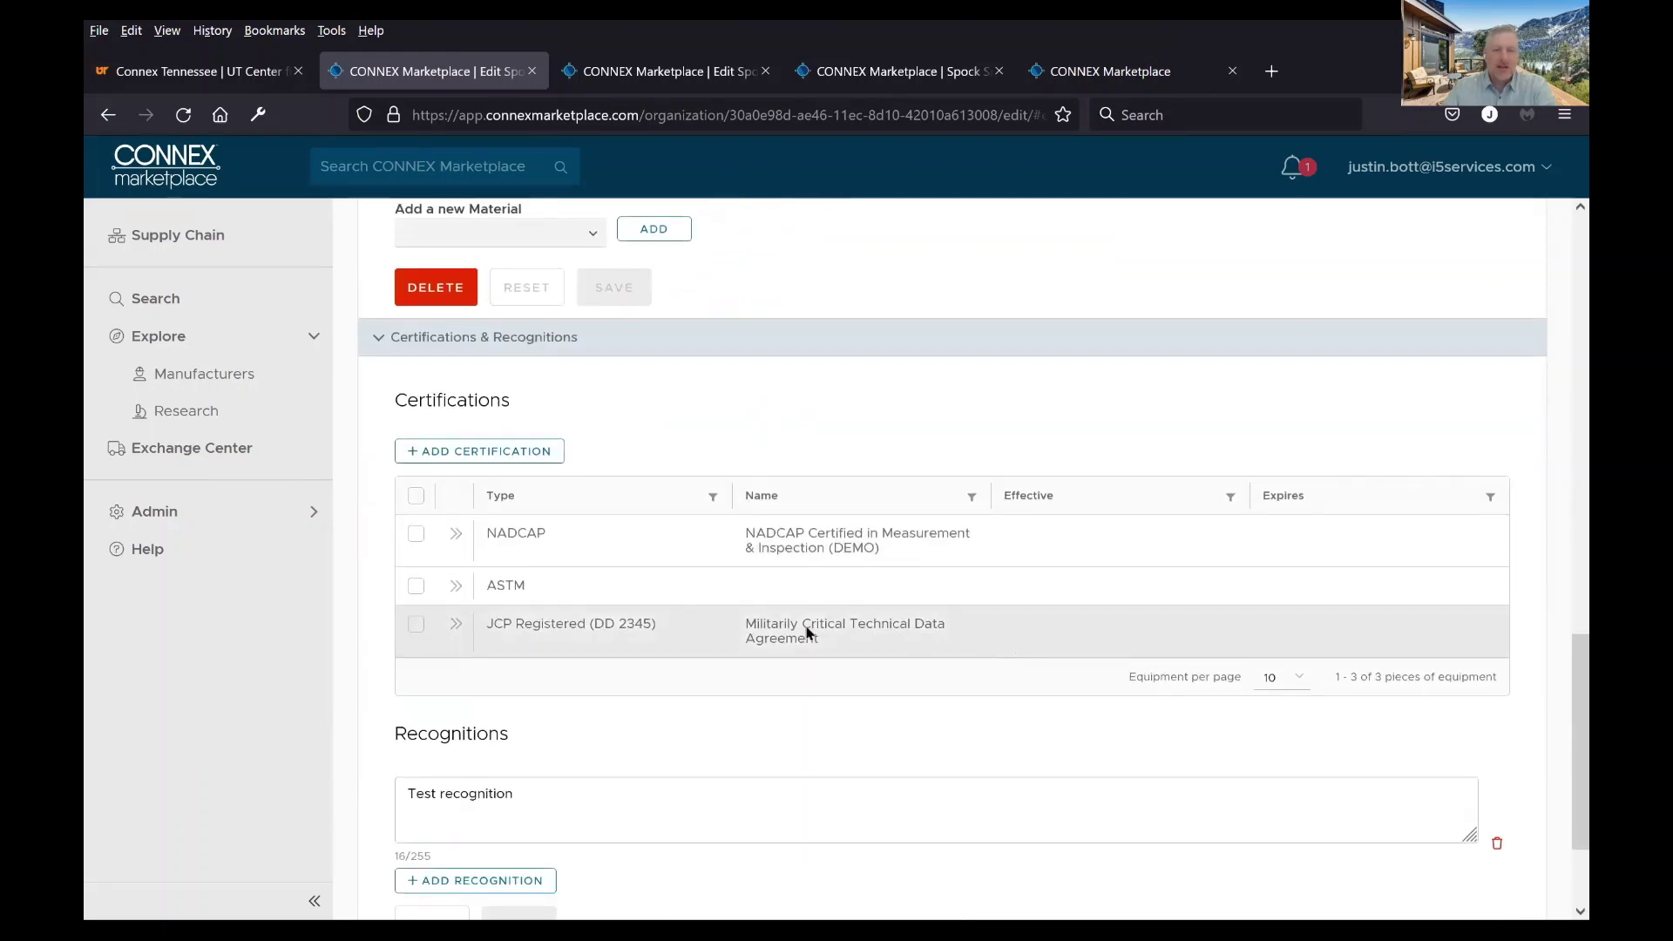
left_click(484, 451)
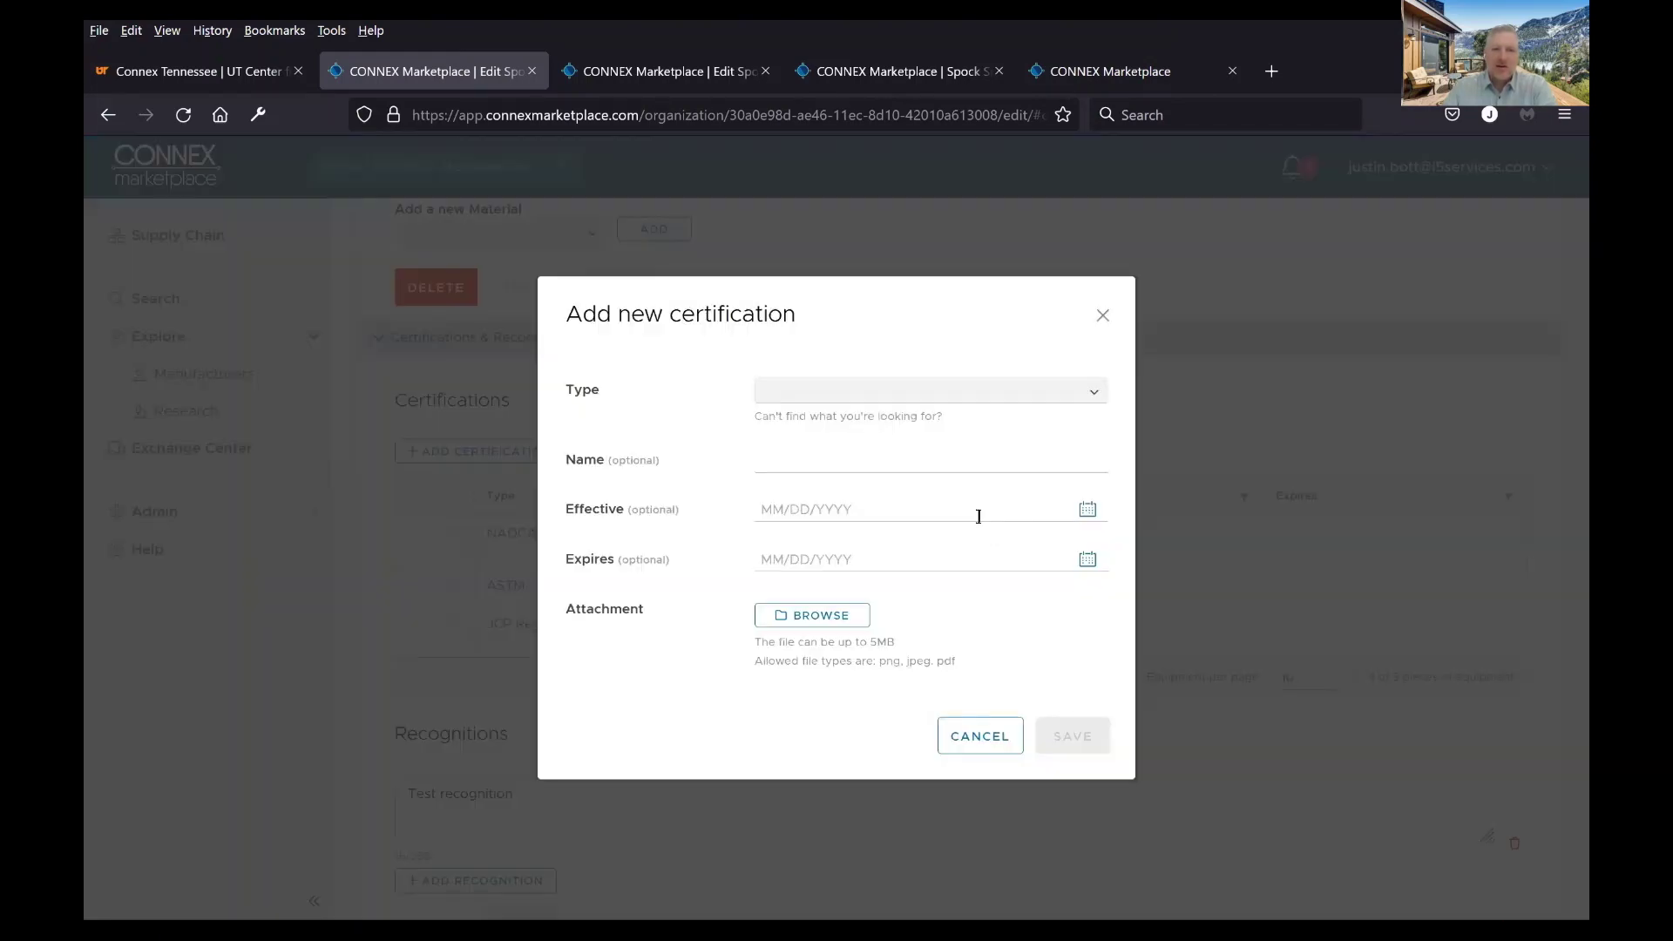
left_click(1085, 399)
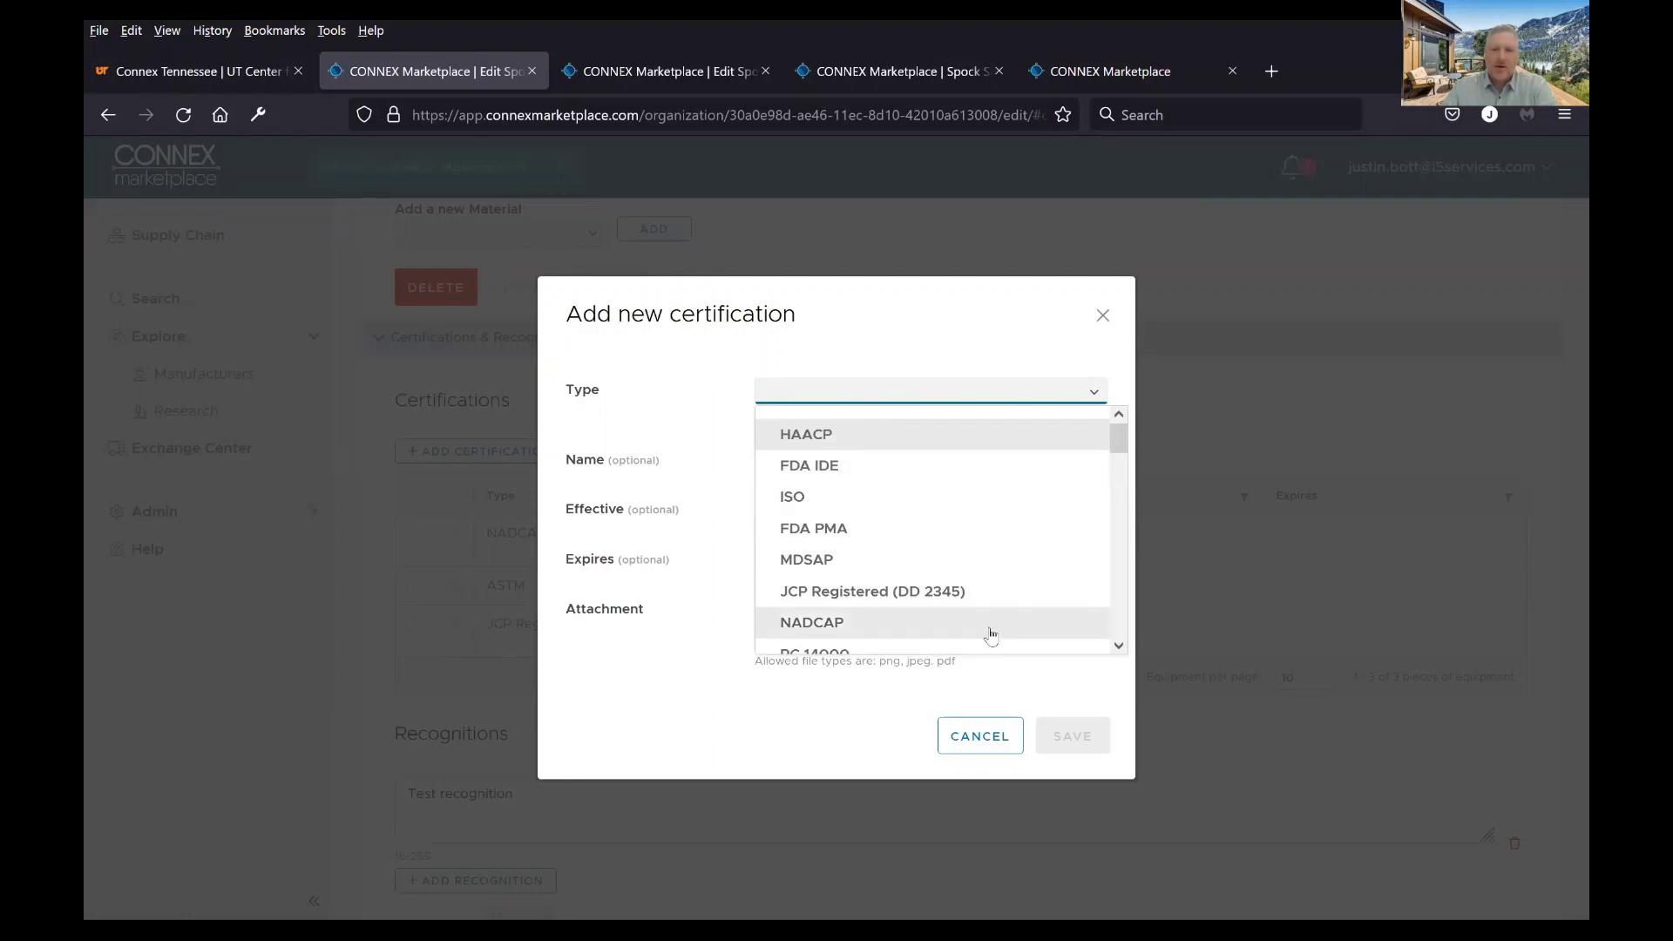
scroll(989, 635, "down", 2)
scroll(959, 560, "down", 2)
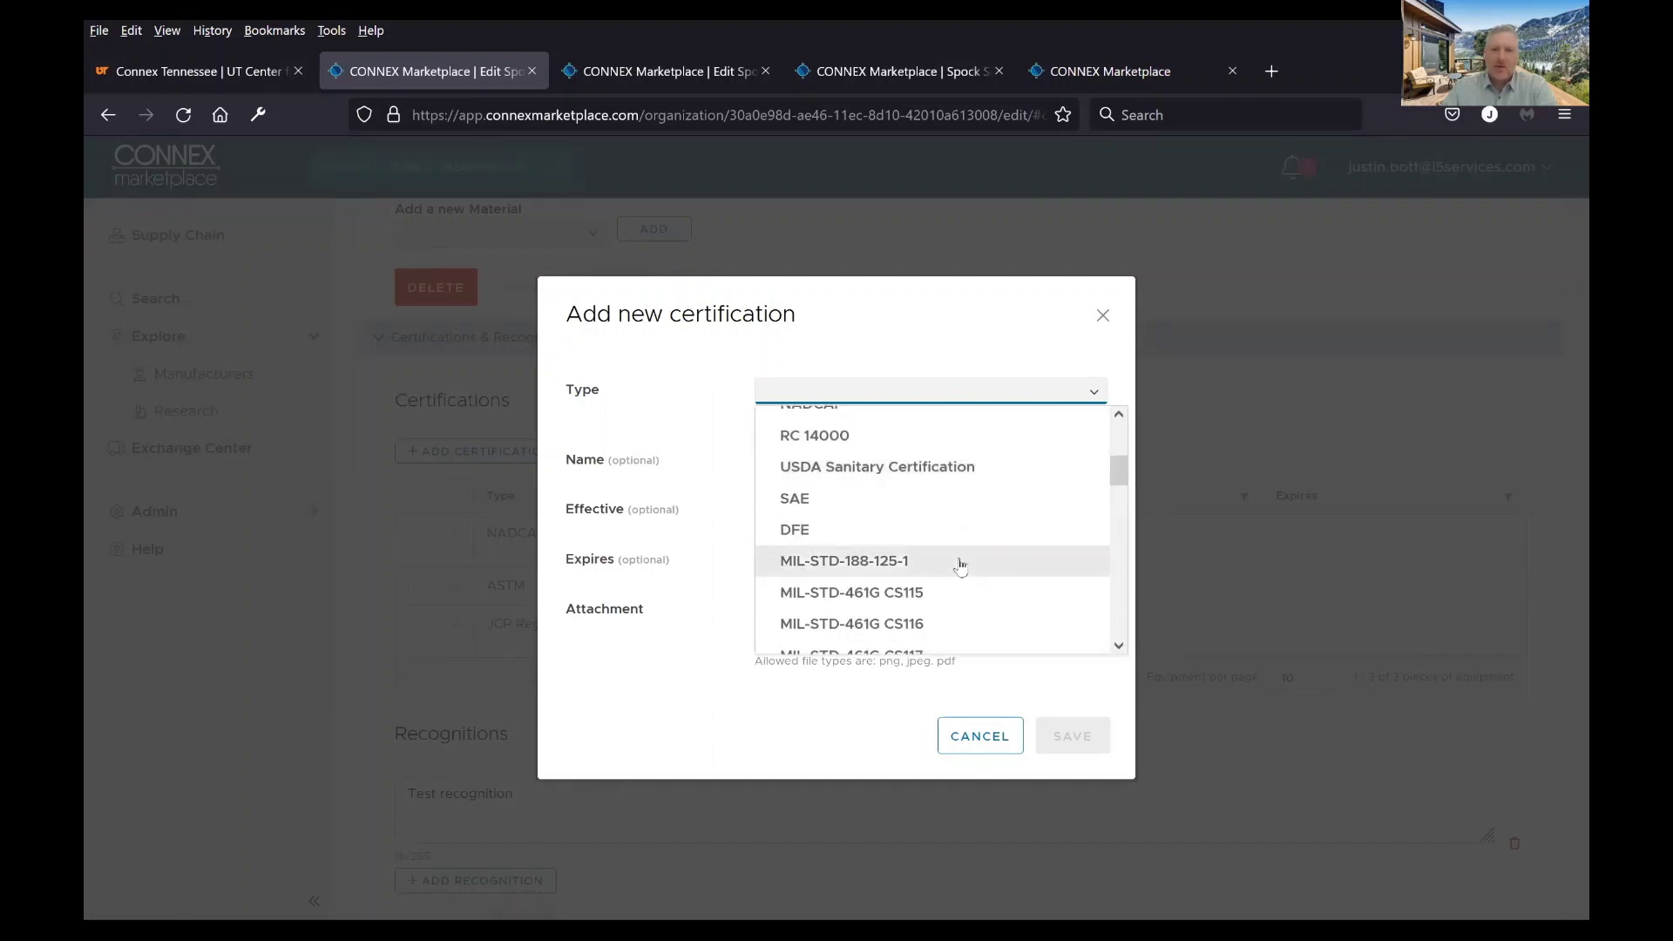
scroll(956, 549, "down", 2)
scroll(1113, 527, "down", 4)
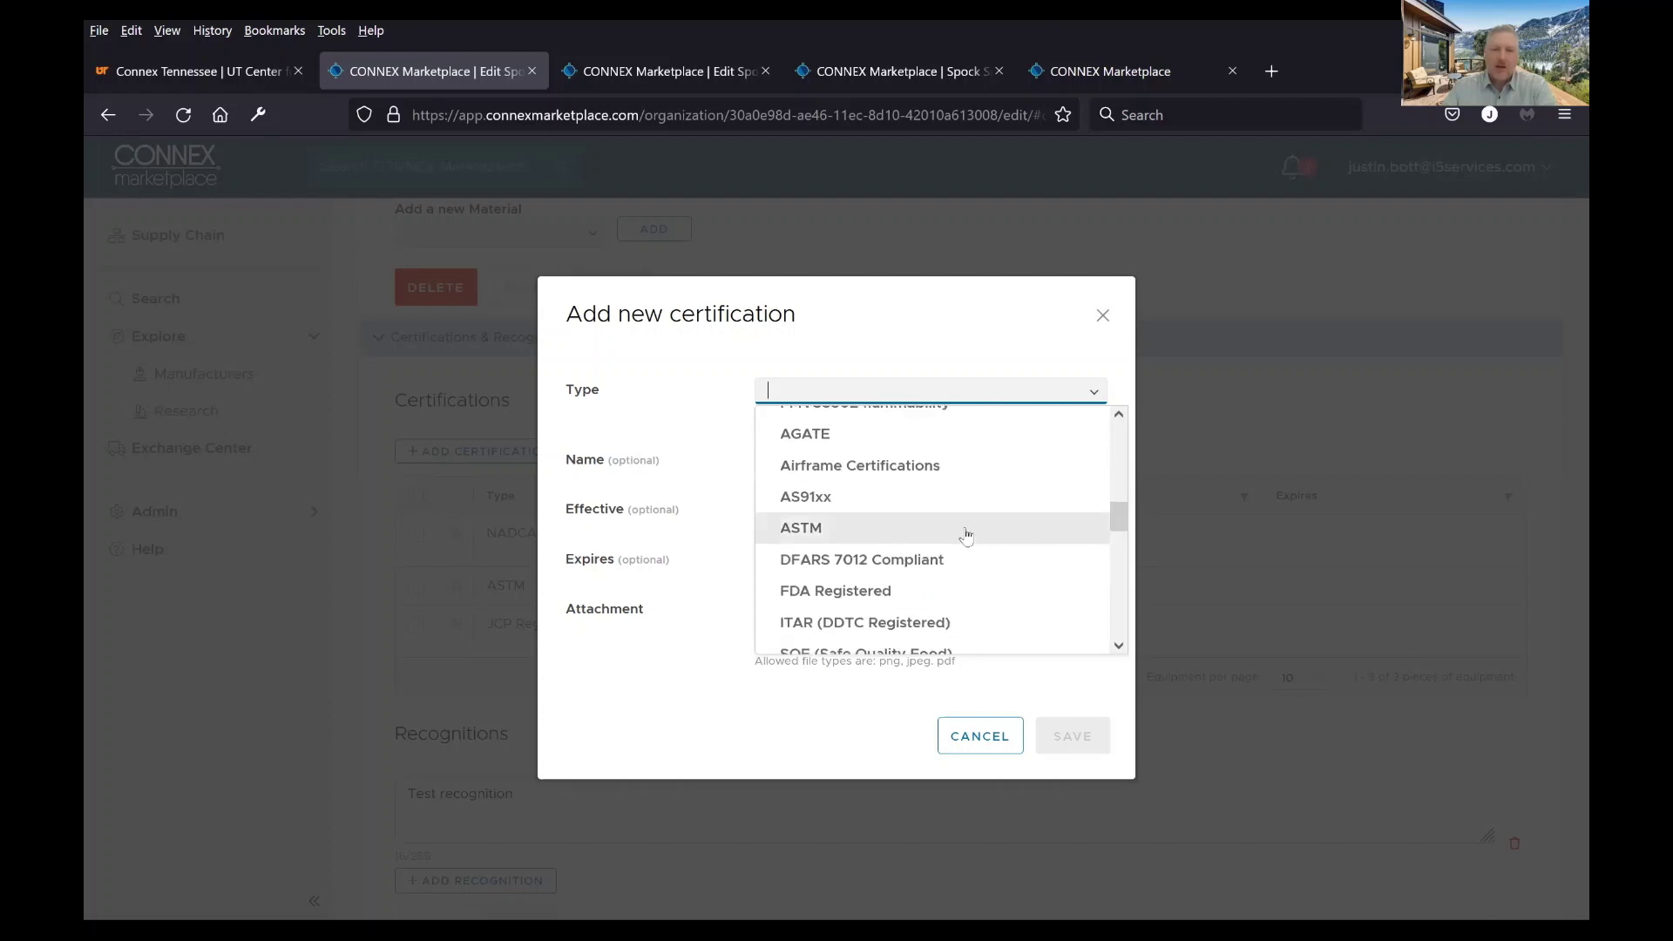
scroll(972, 591, "down", 3)
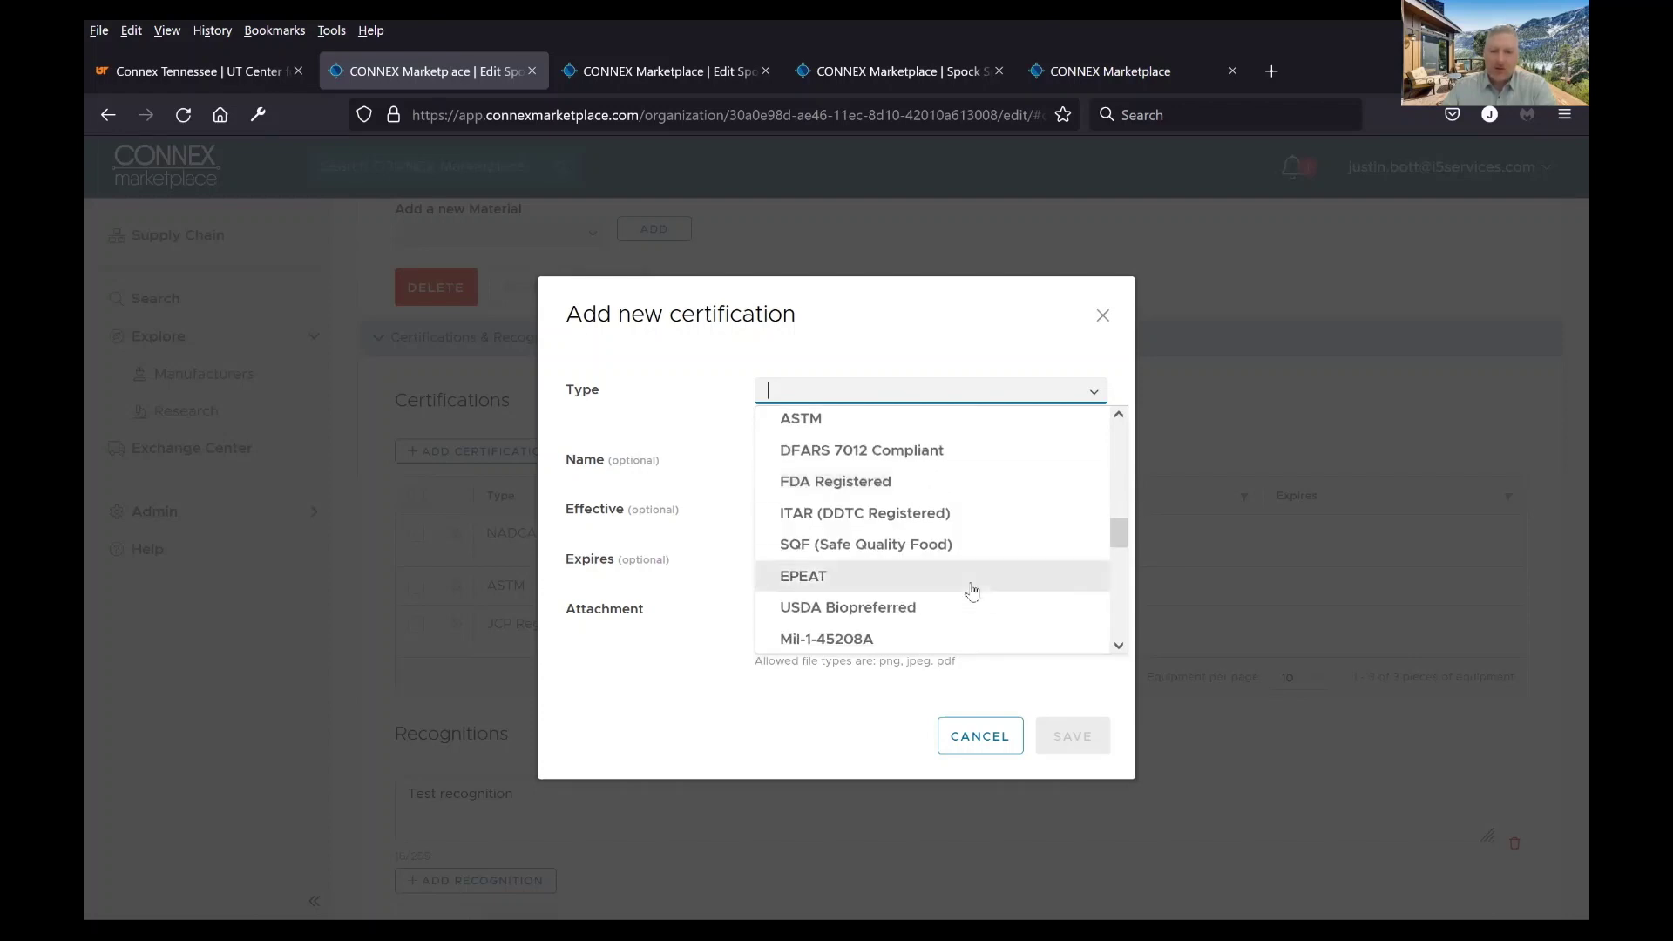
left_click(973, 740)
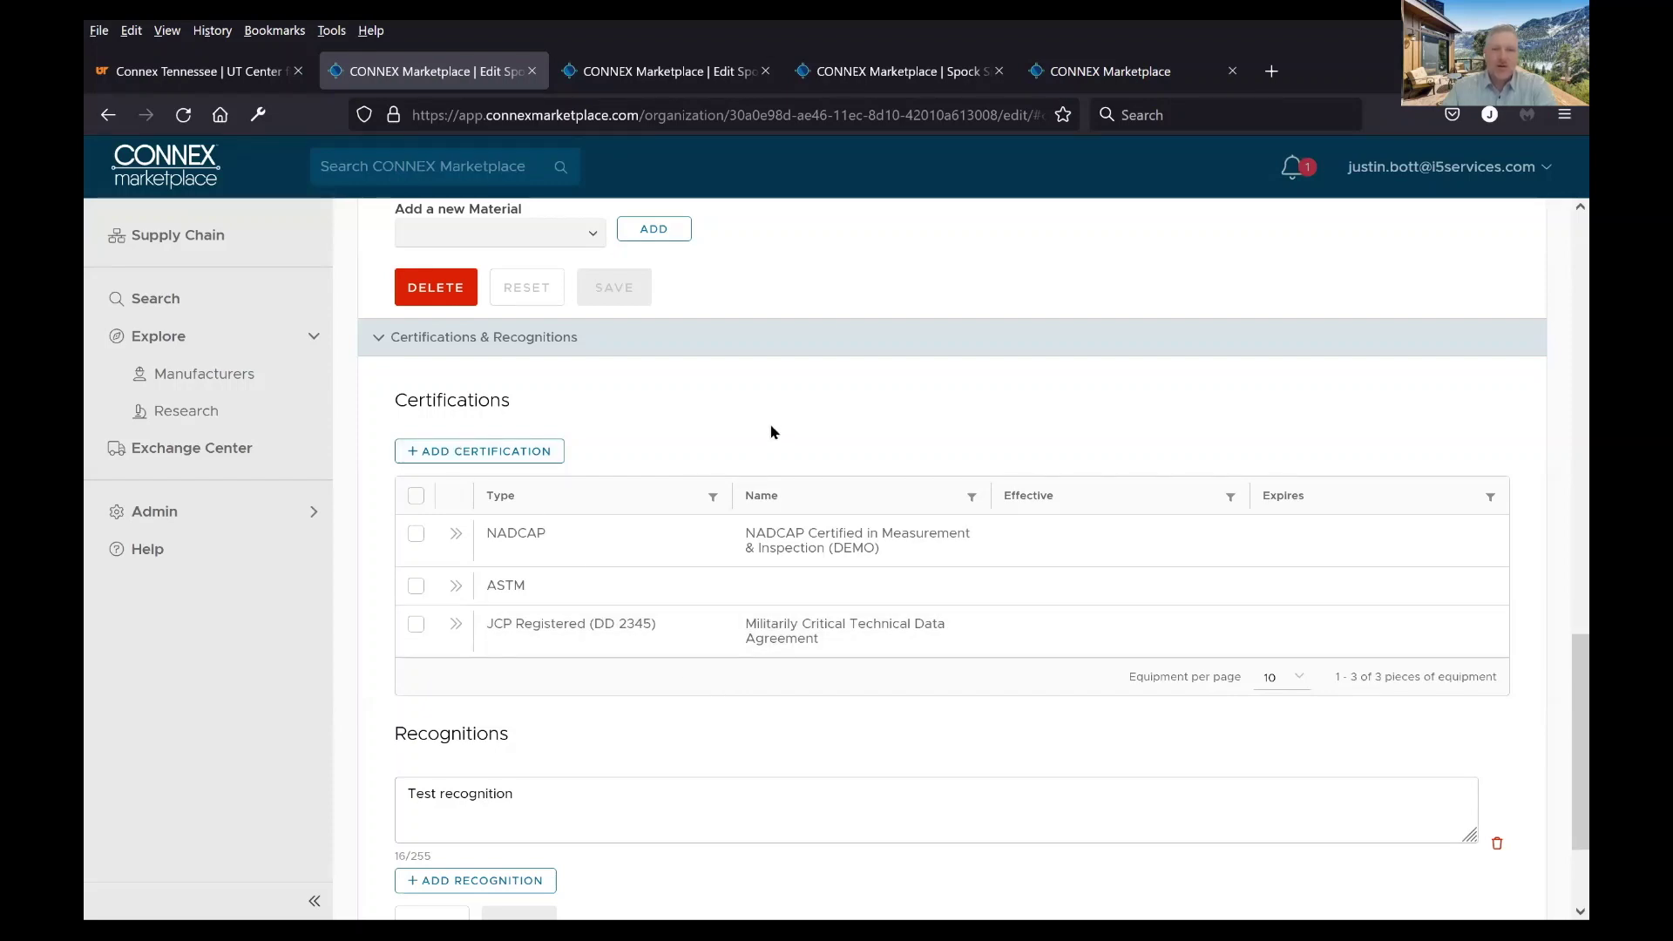
View the capability statements and open the attached file JW Capabilities Statement-demo.pdf
scroll(538, 706, "down", 2)
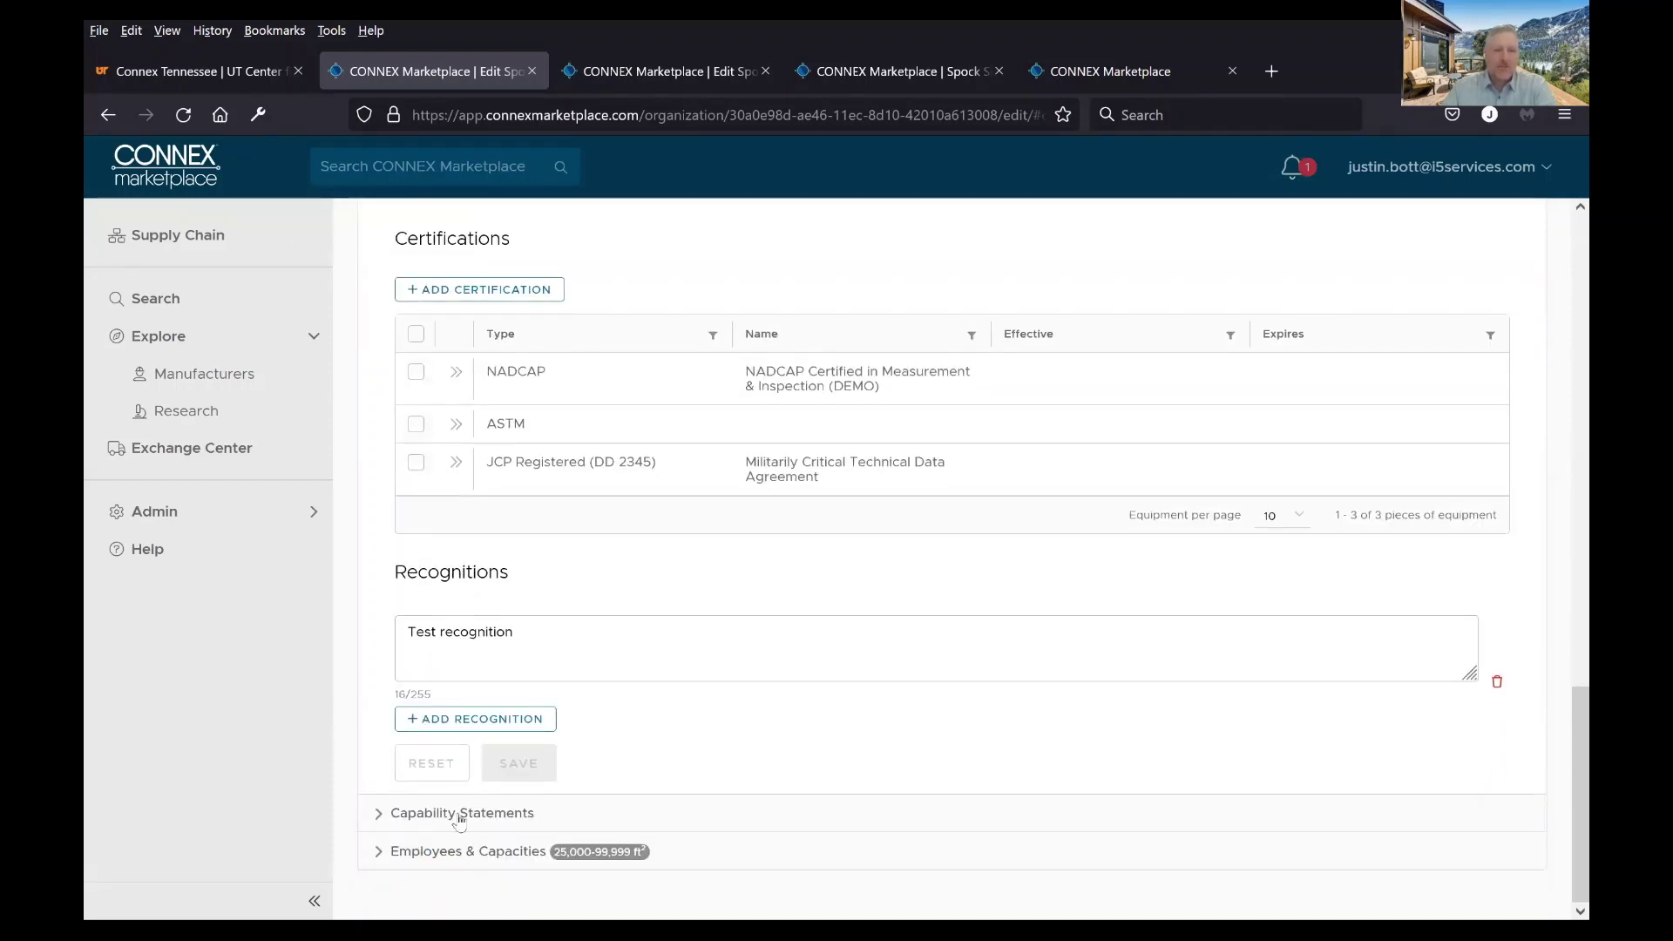
left_click(426, 818)
scroll(819, 616, "down", 3)
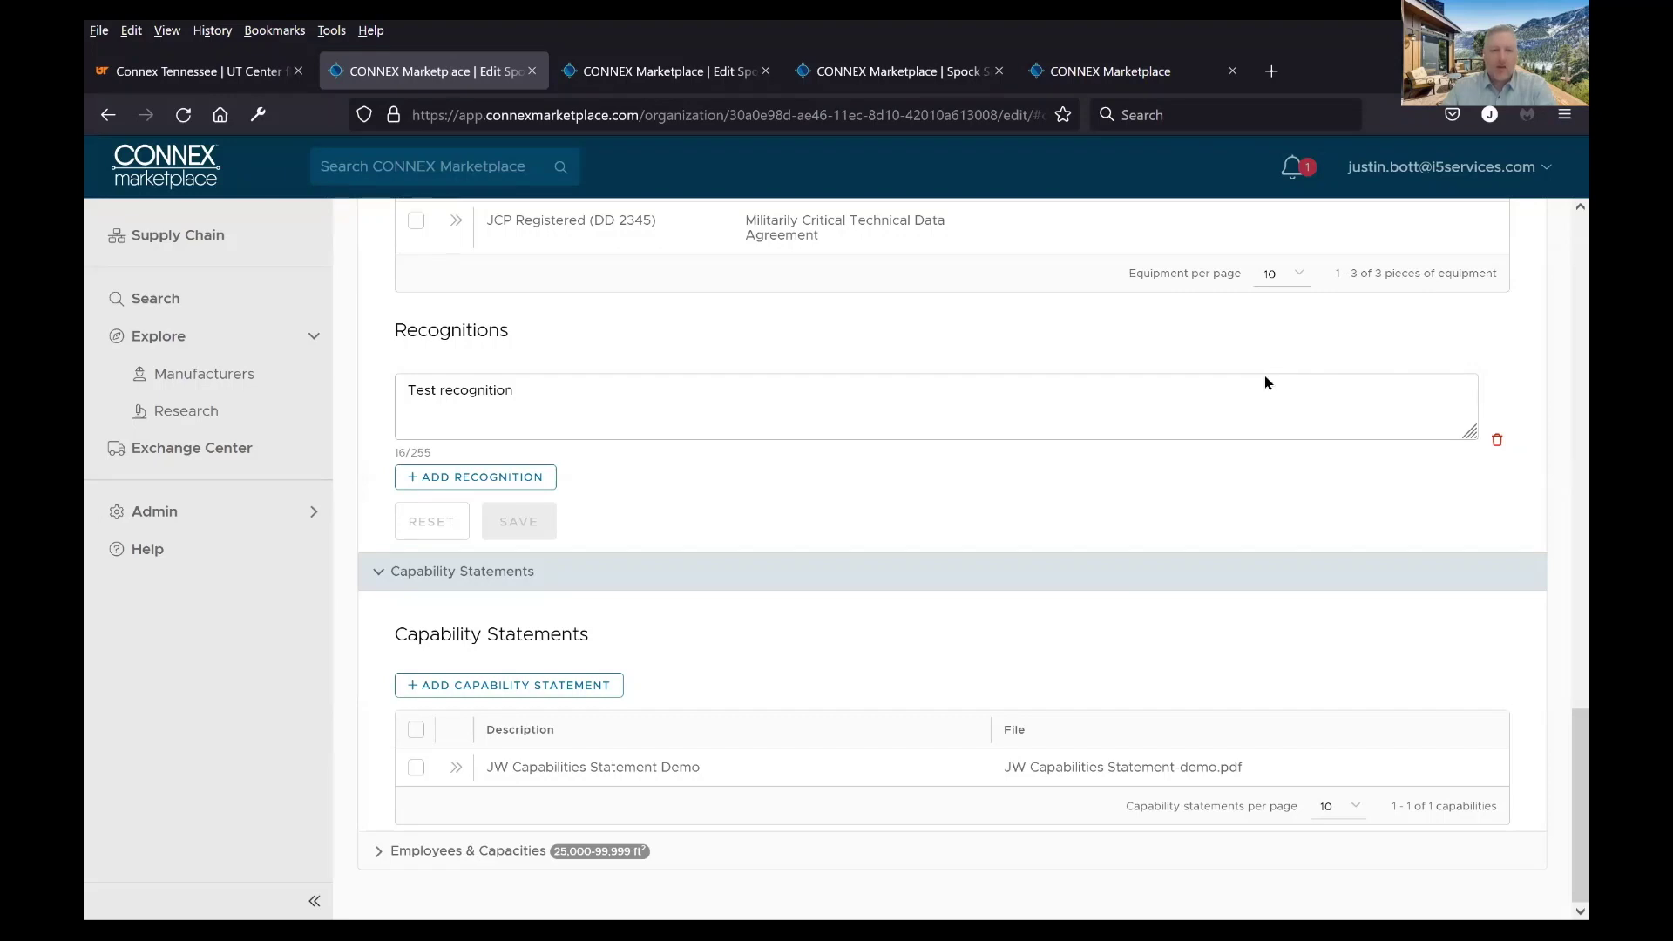
left_click(457, 768)
scroll(1002, 836, "down", 1)
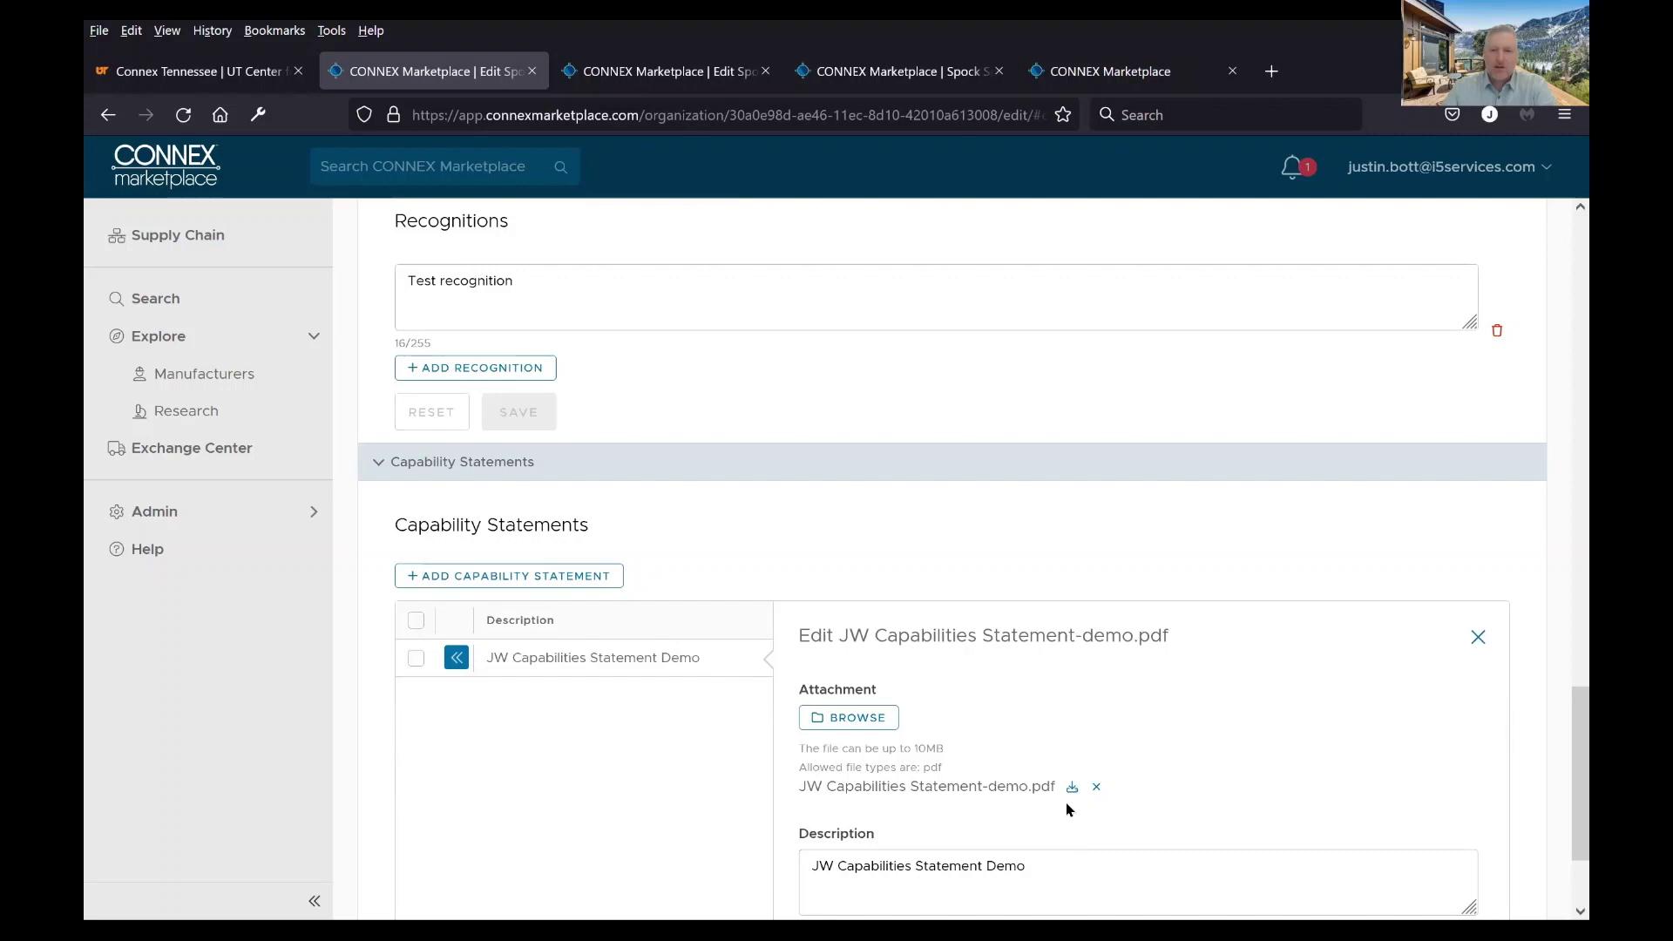
left_click(1072, 789)
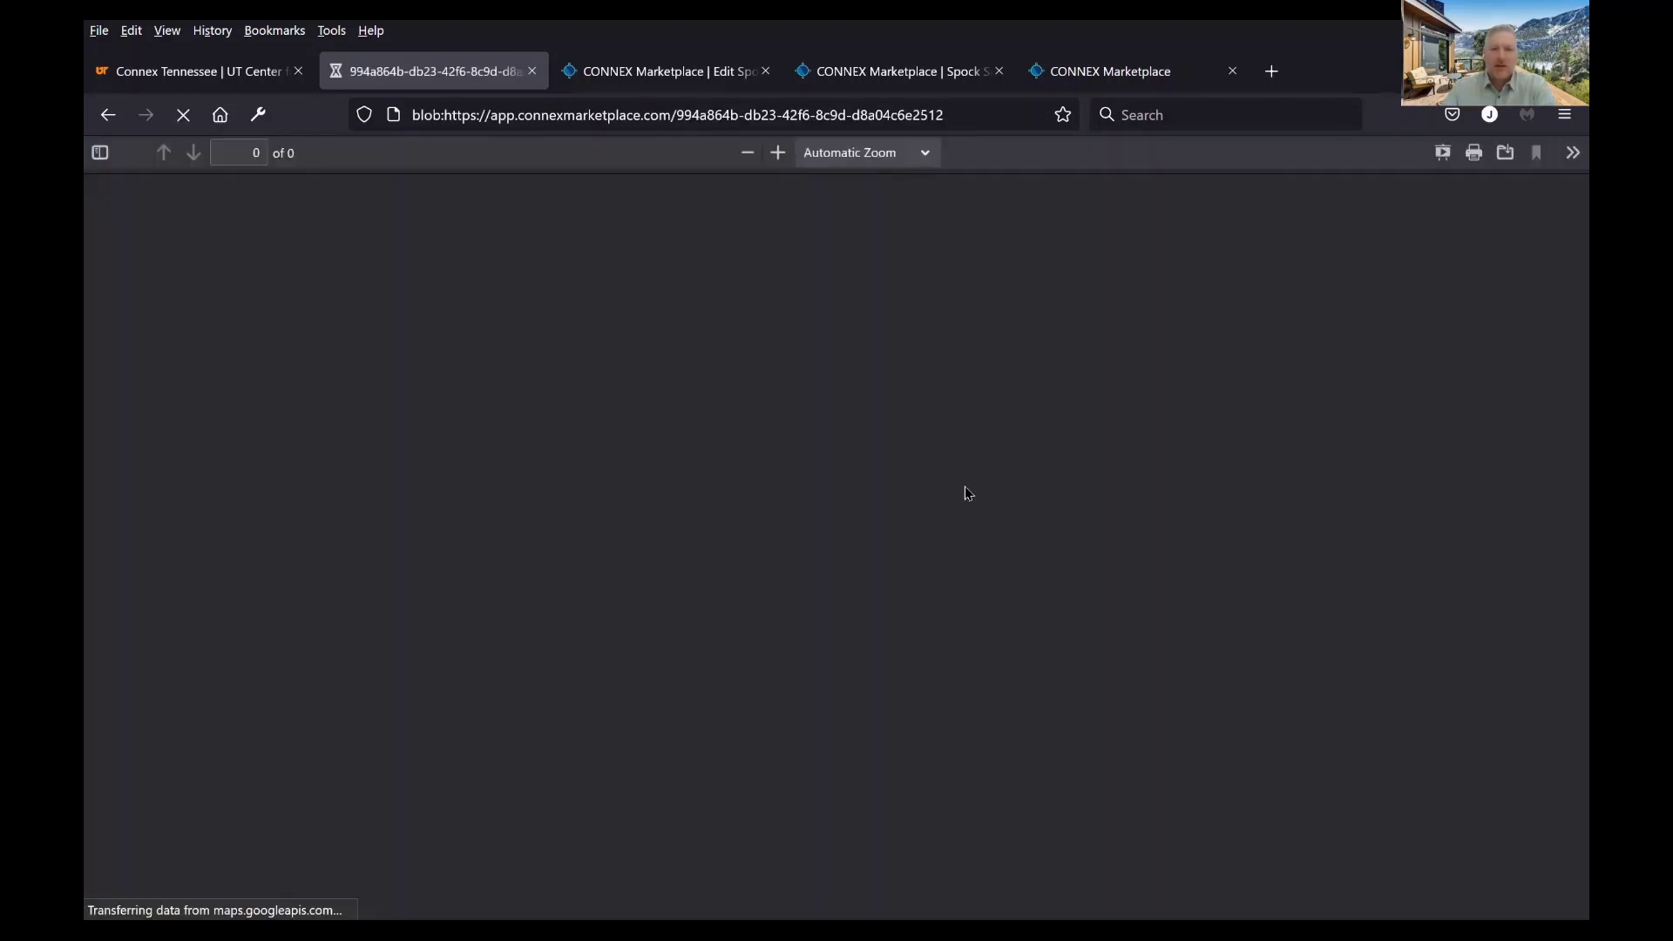
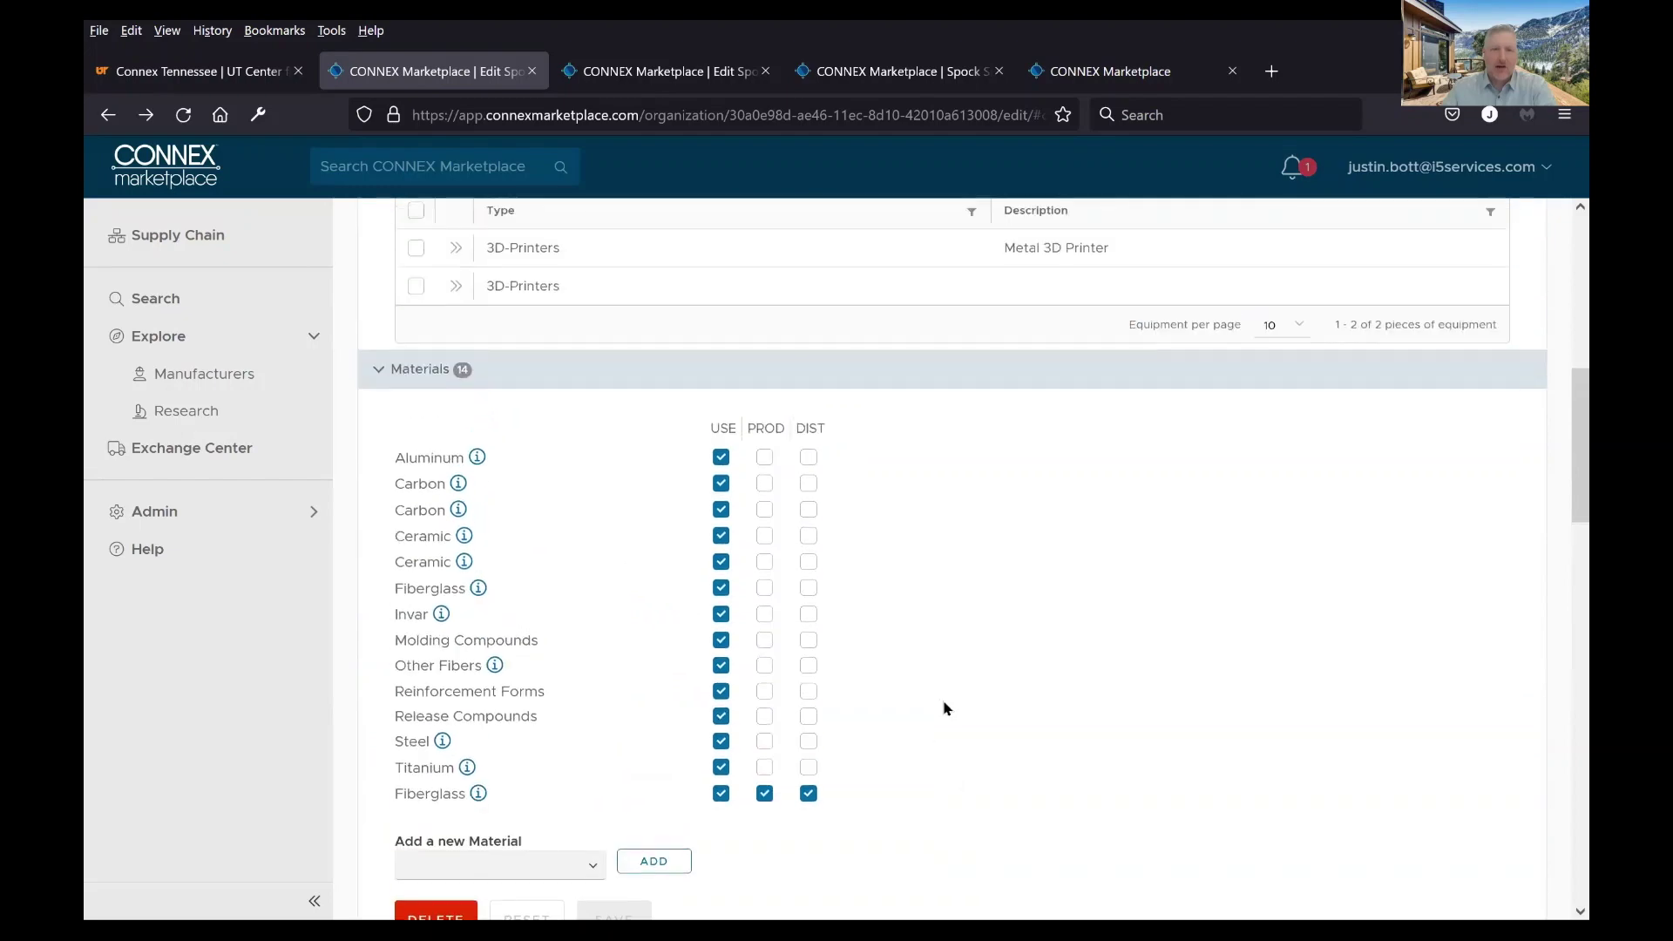
View the gallery's video and photo settings, and open the organization's profile page in the other open editing tab
scroll(946, 709, "up", 1)
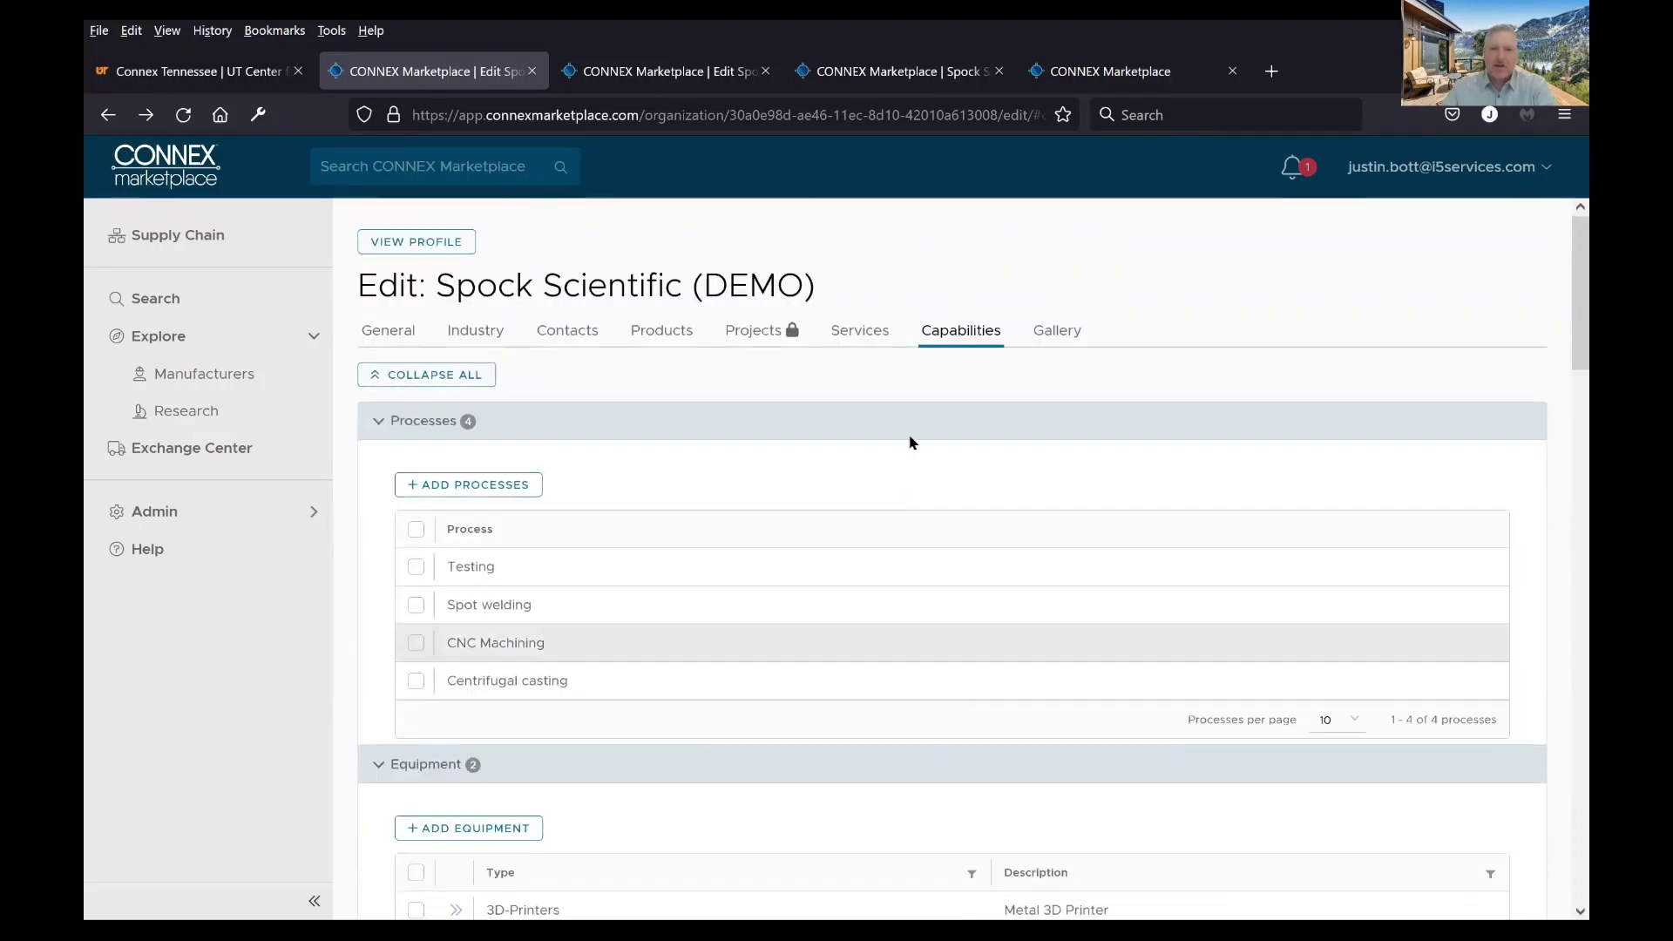
left_click(1057, 333)
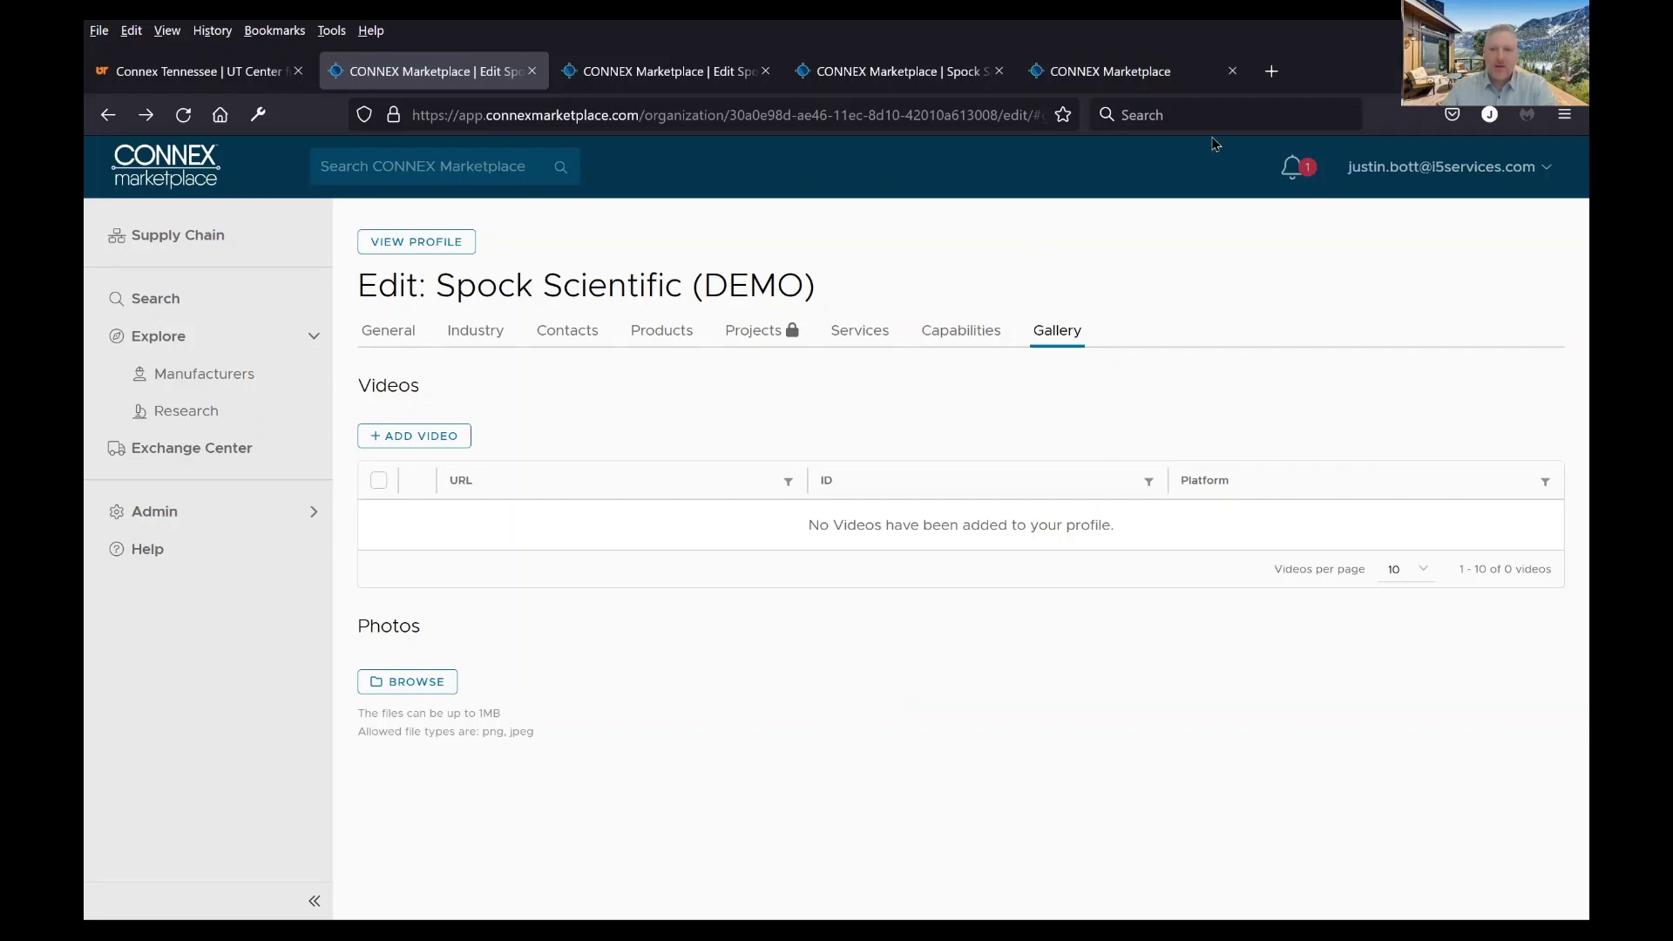
left_click(655, 69)
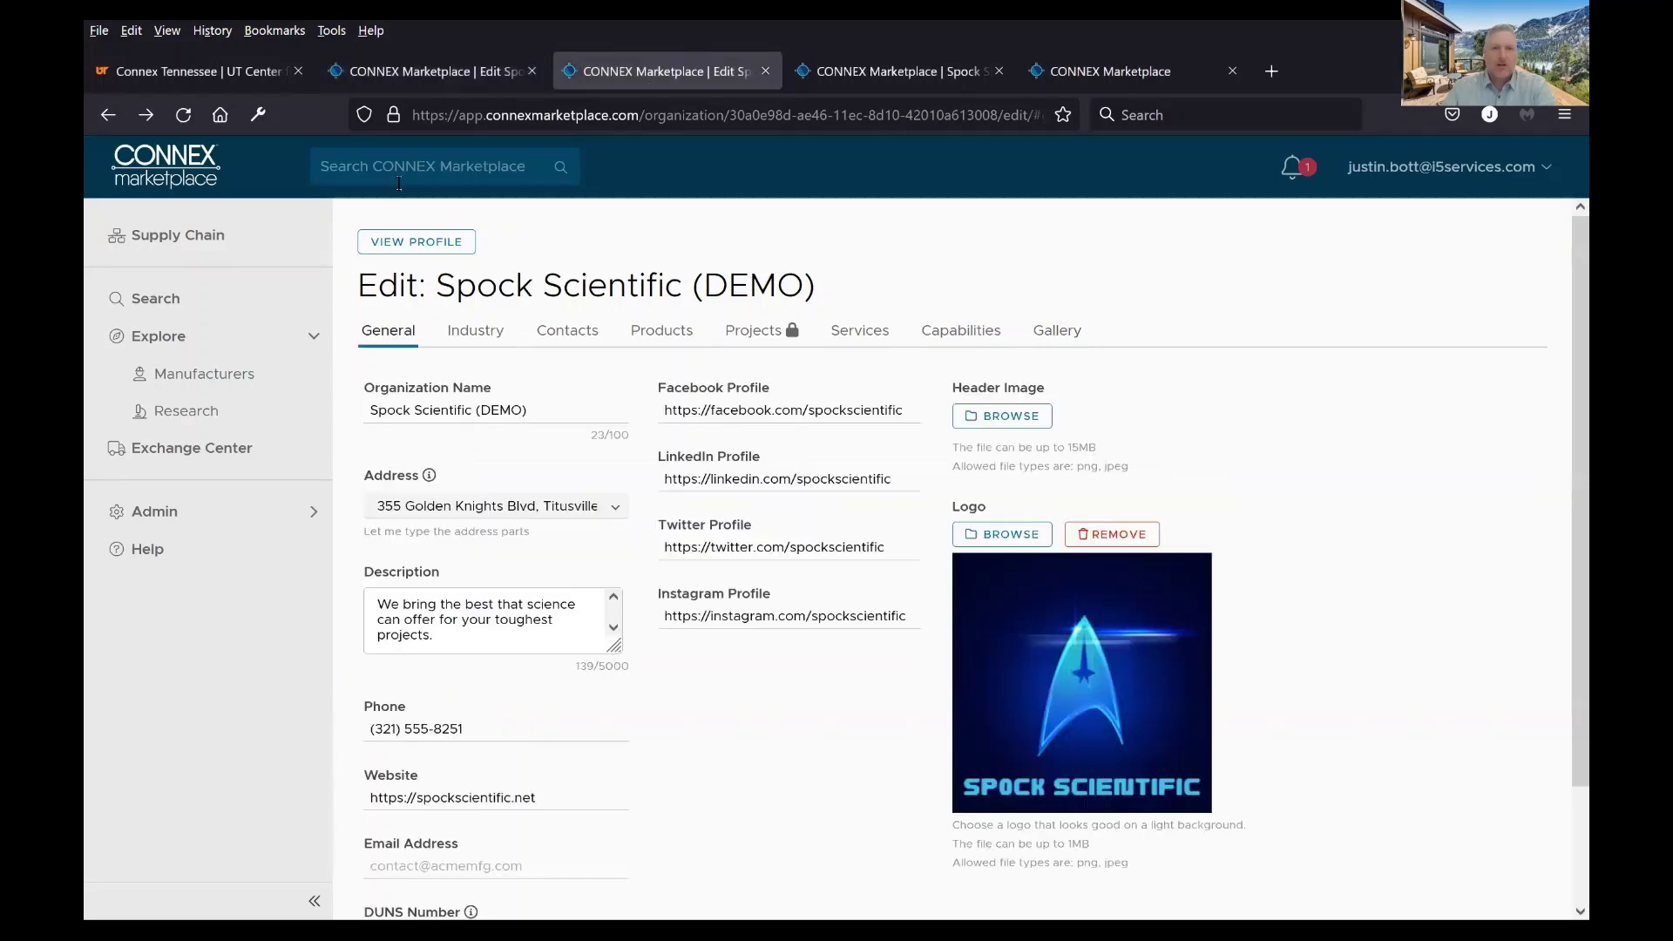
left_click(416, 242)
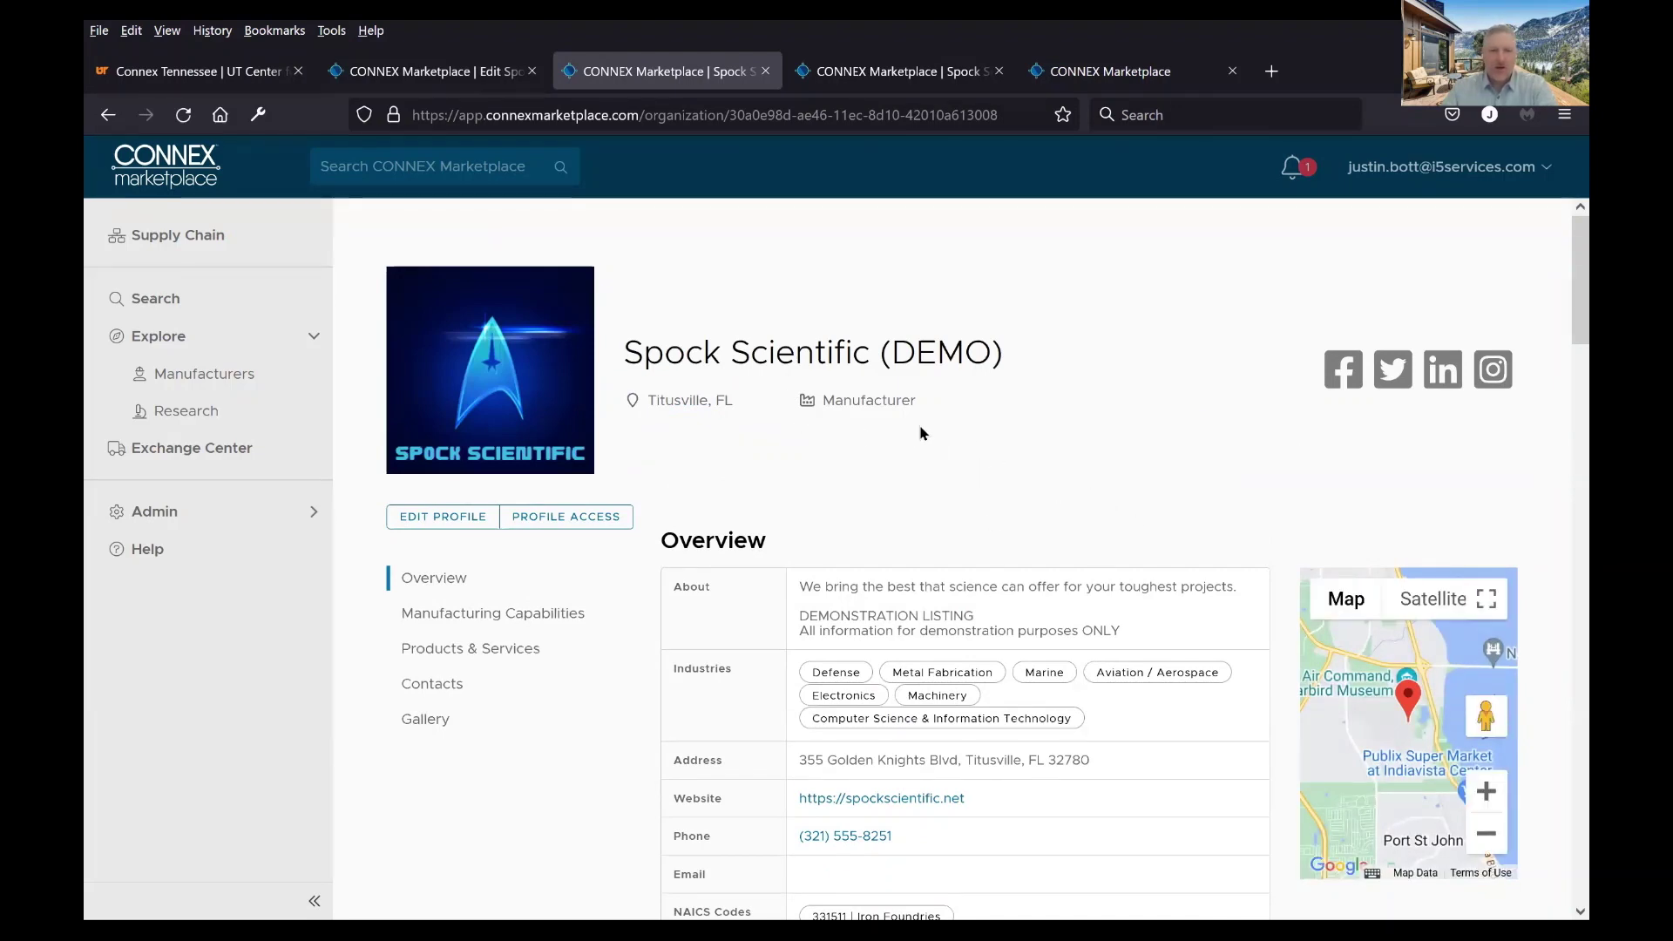
Review the Overview section of the Spock Scientific (DEMO) profile page, from the description through the product and service families
scroll(922, 433, "down", 1)
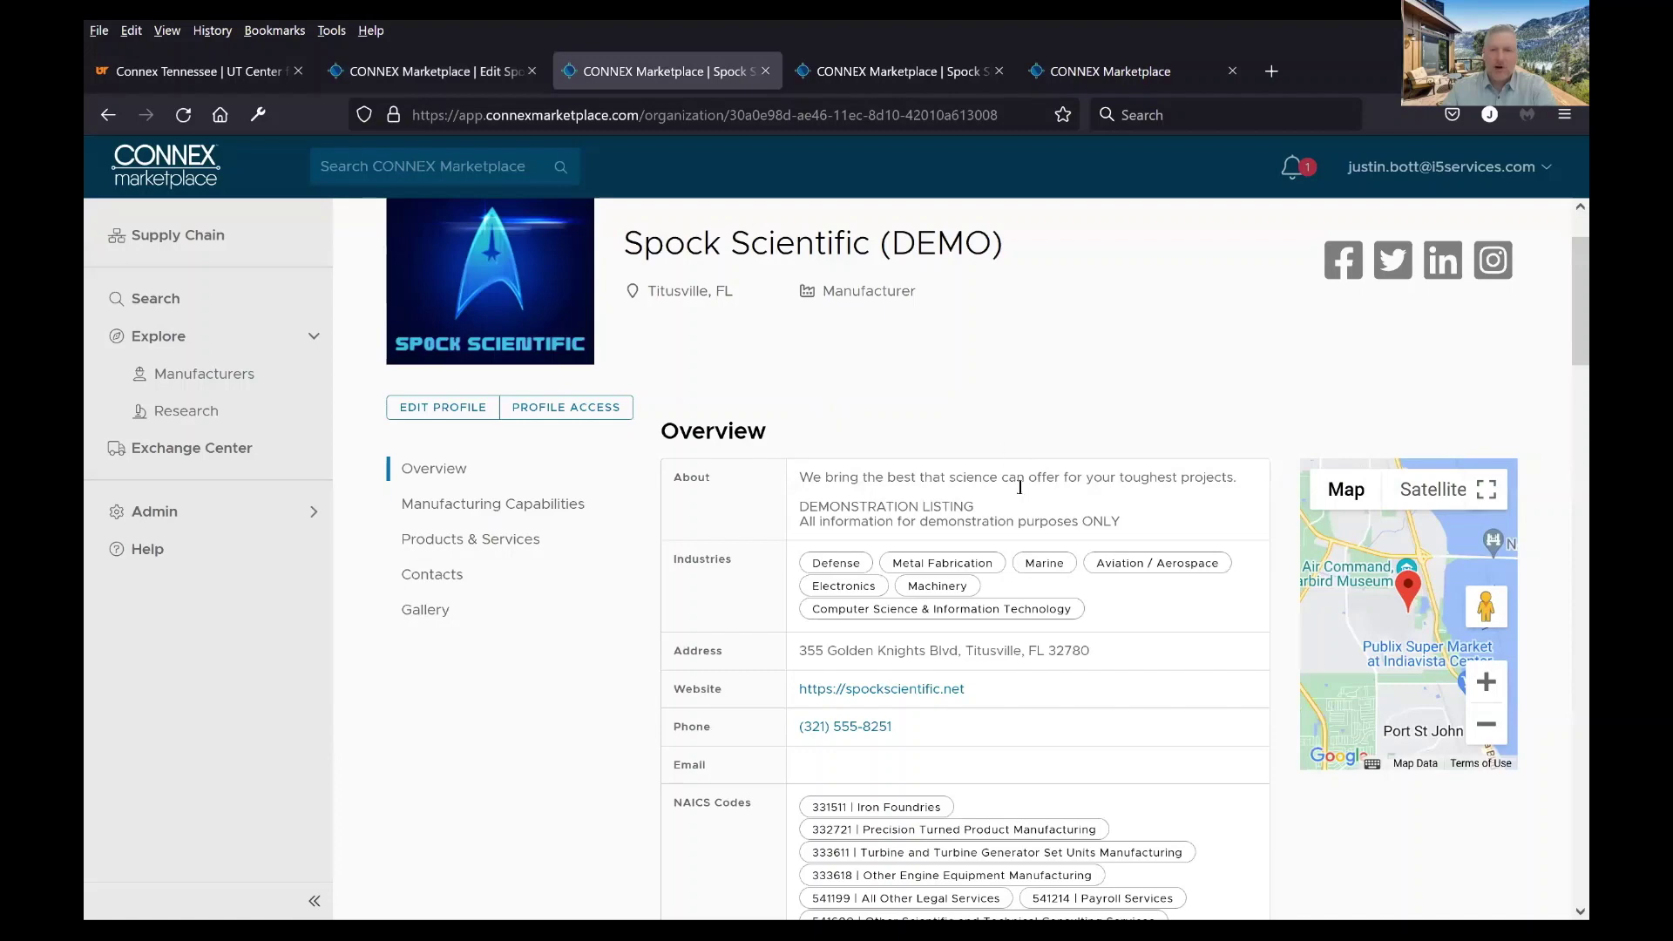
scroll(950, 514, "down", 1)
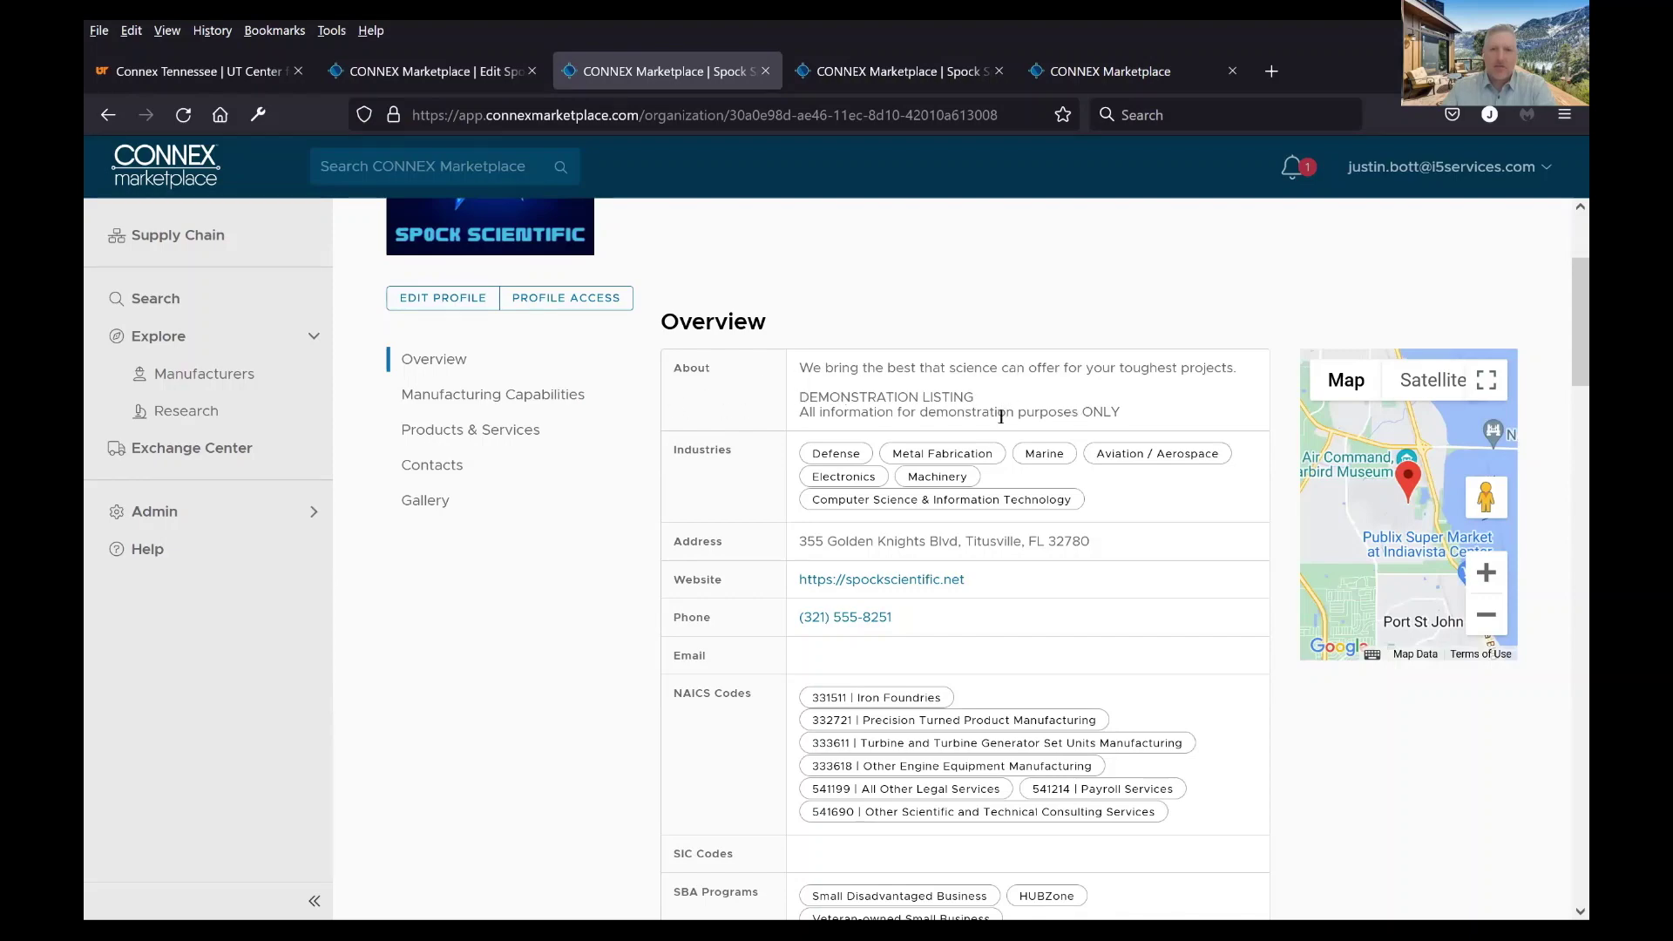
scroll(998, 433, "down", 1)
scroll(1046, 487, "down", 1)
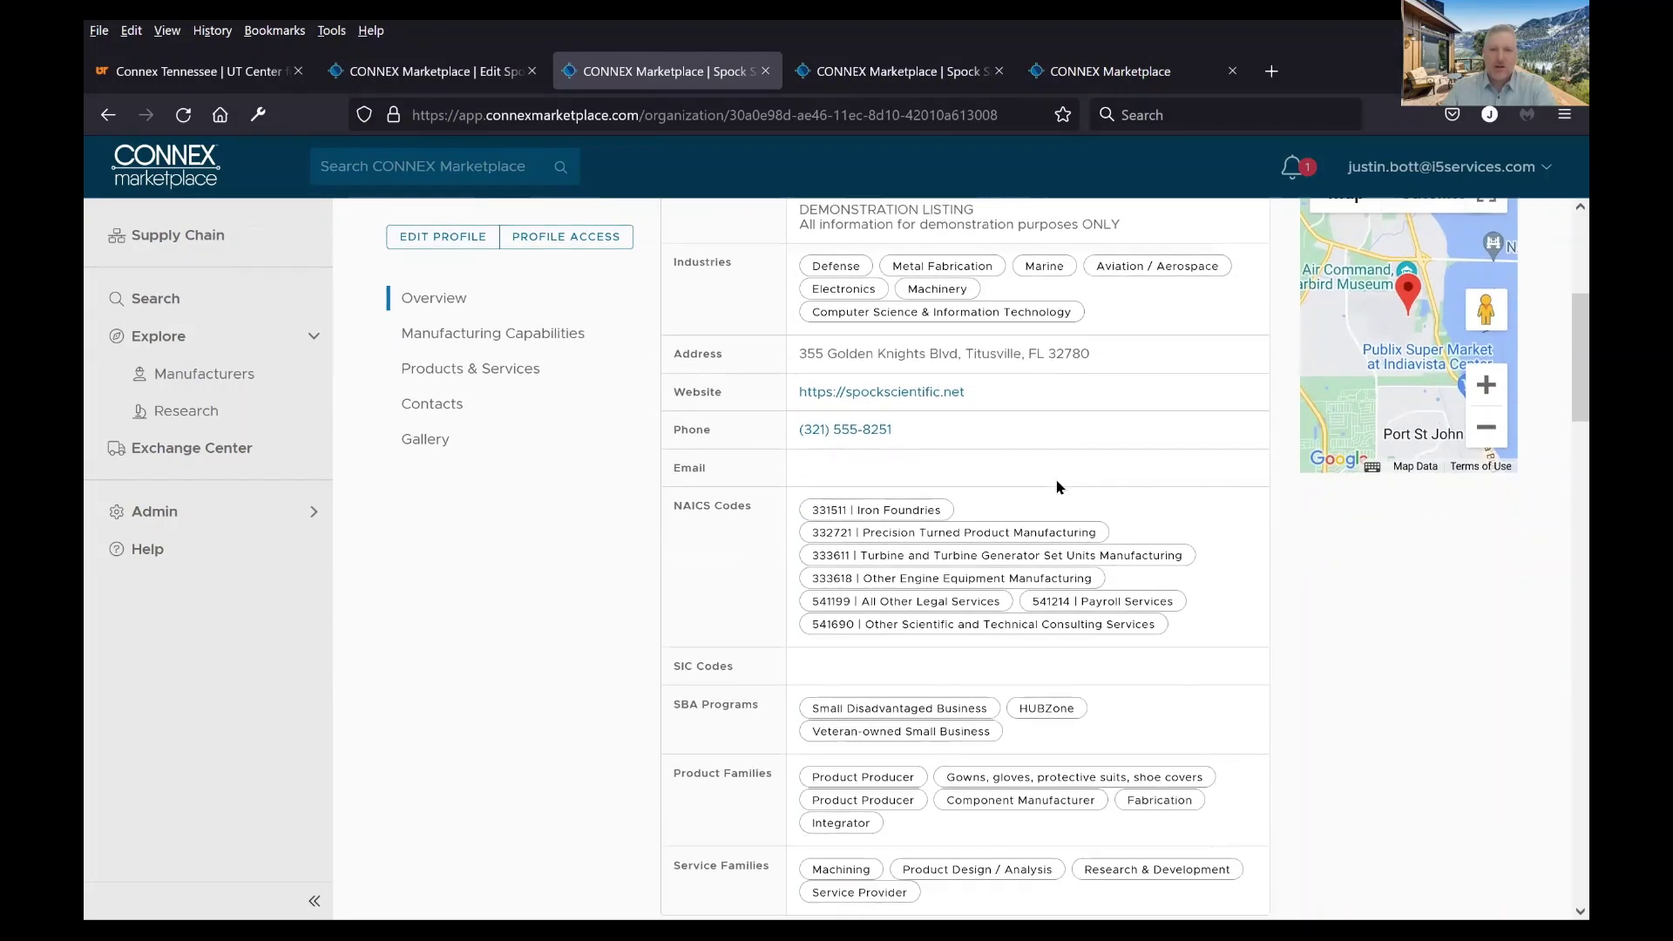
scroll(1005, 493, "down", 2)
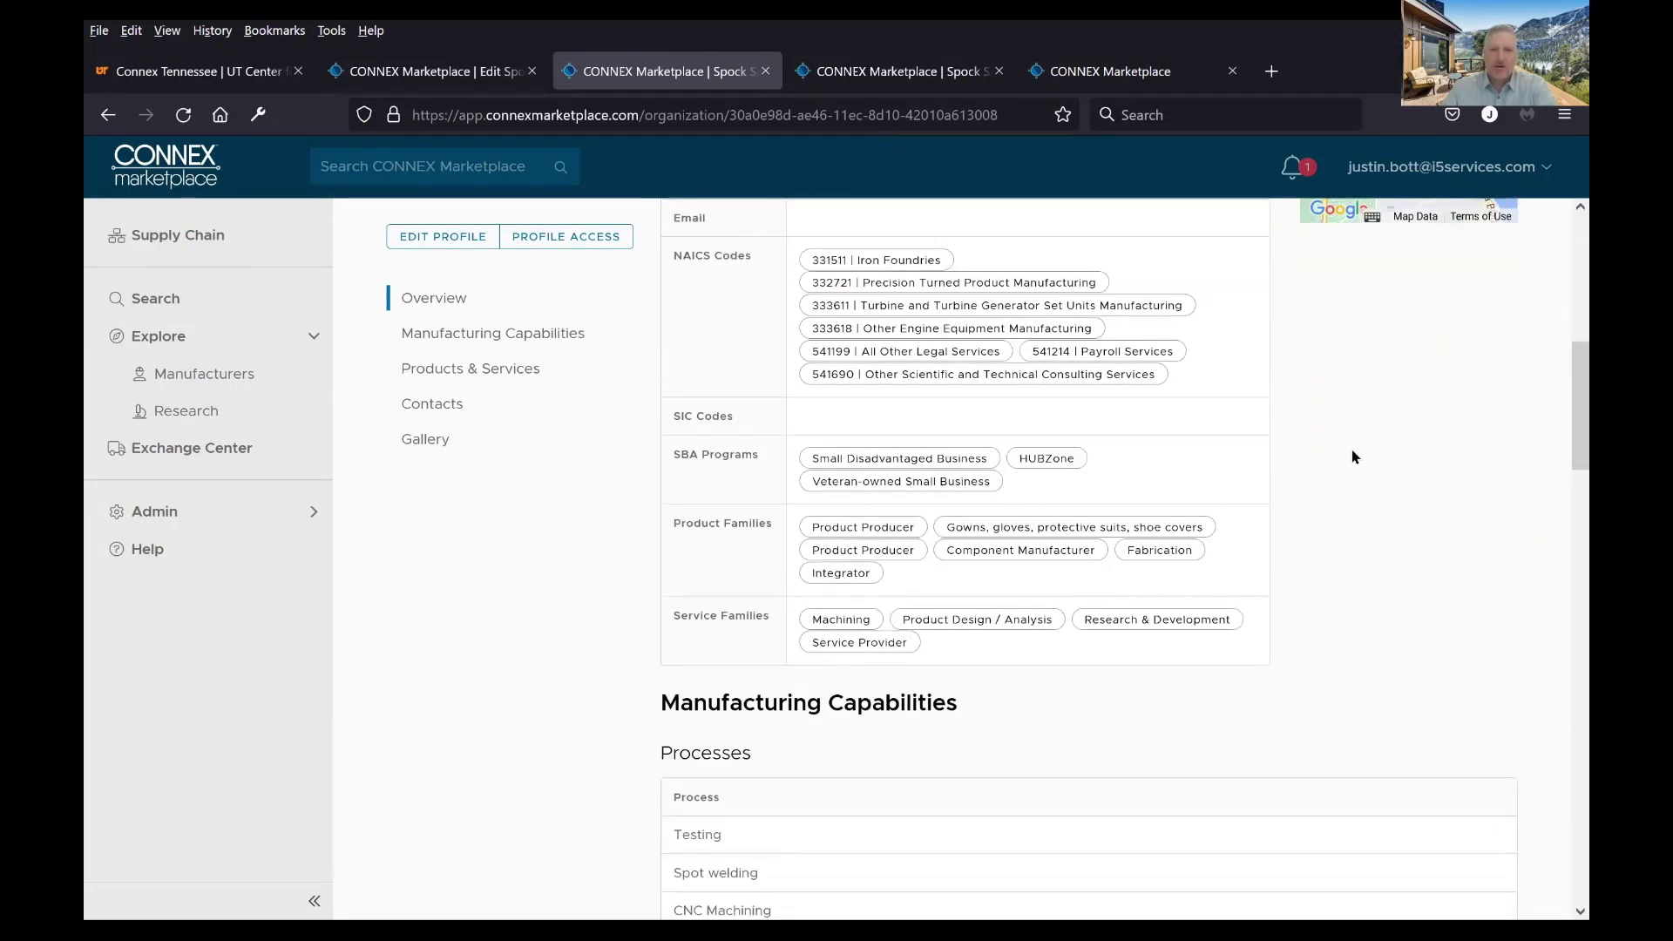
Examine the Manufacturing Capabilities section, covering processes, equipment, certifications, recognitions, materials and capability statements
scroll(1011, 498, "down", 3)
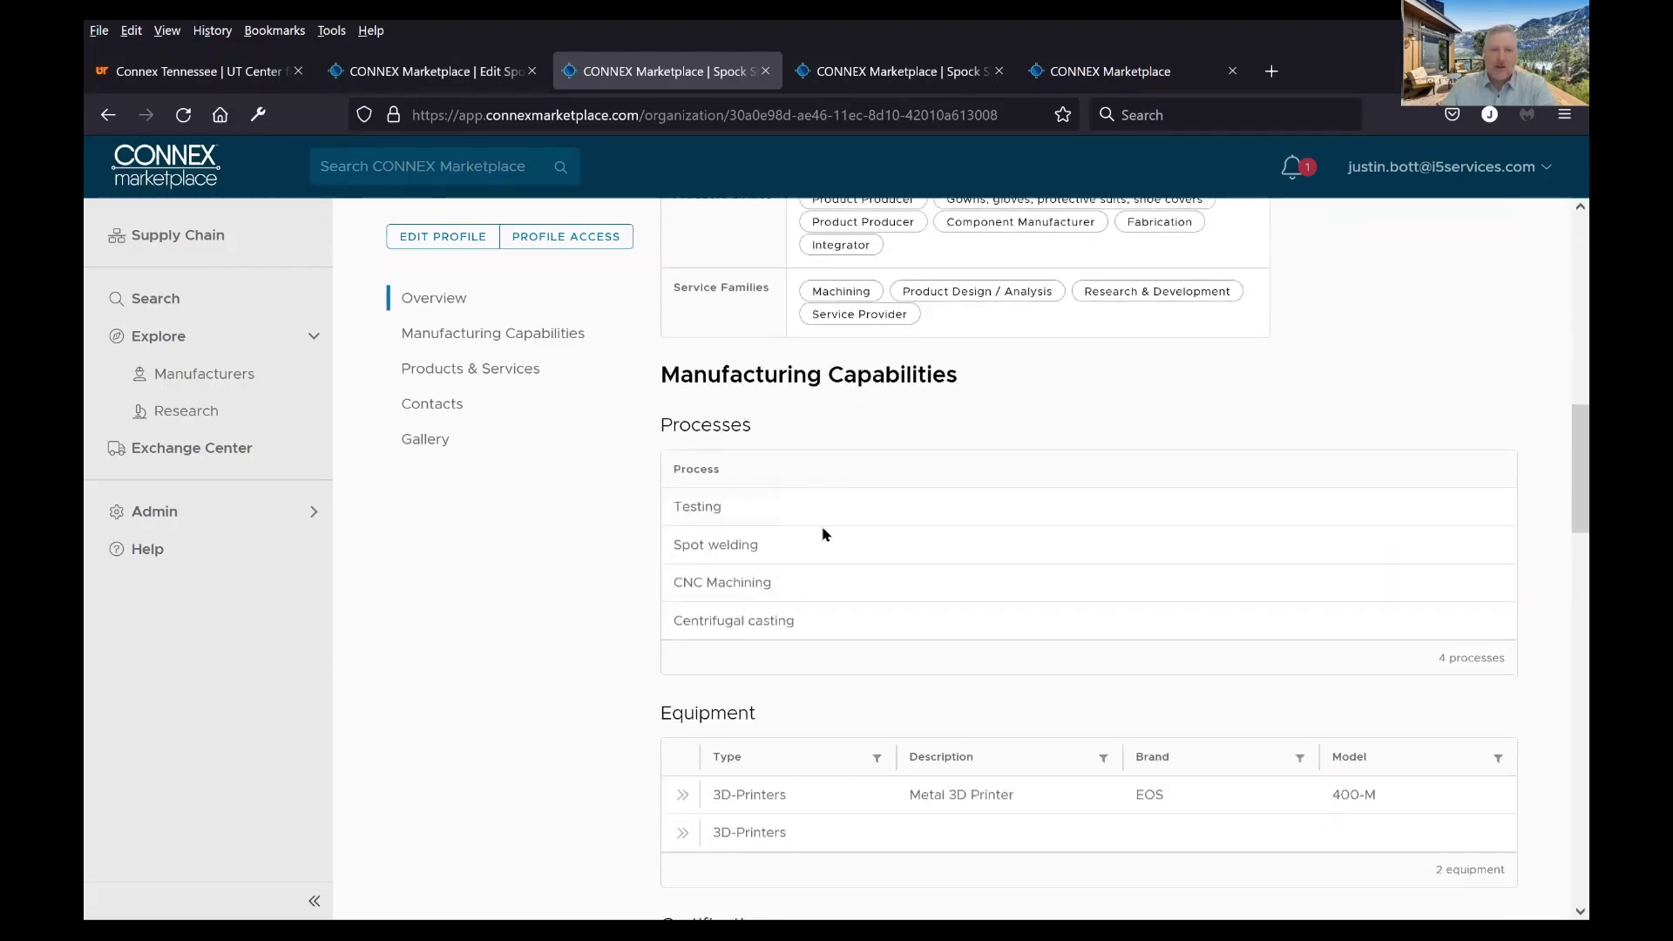
scroll(821, 534, "down", 2)
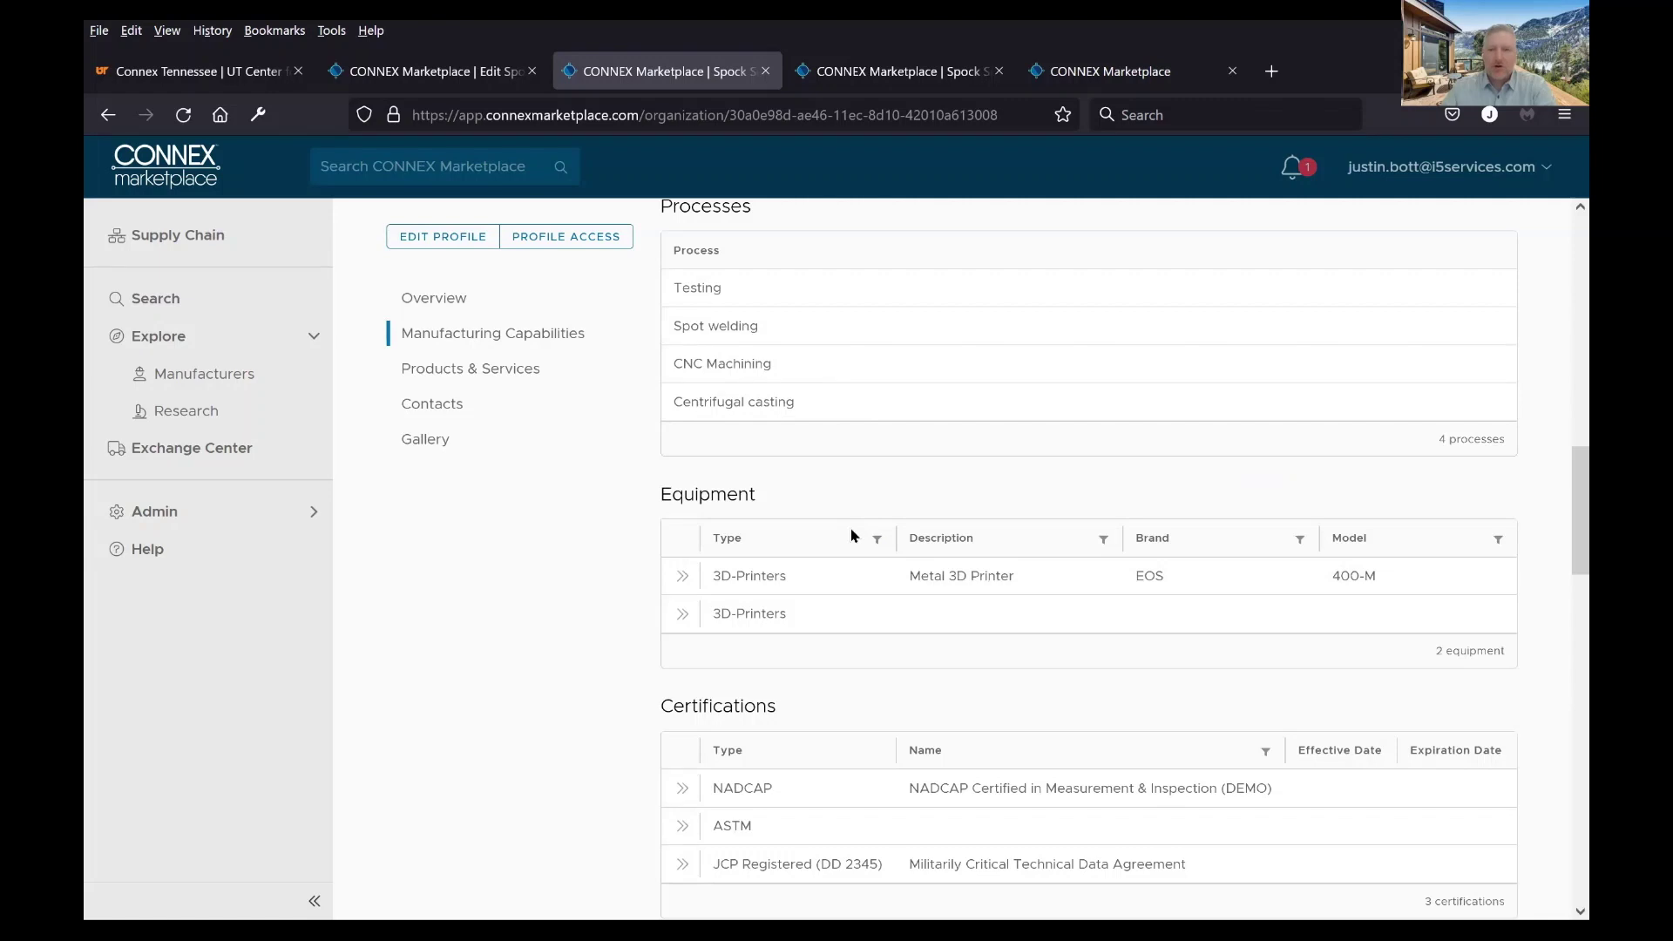
scroll(853, 532, "down", 3)
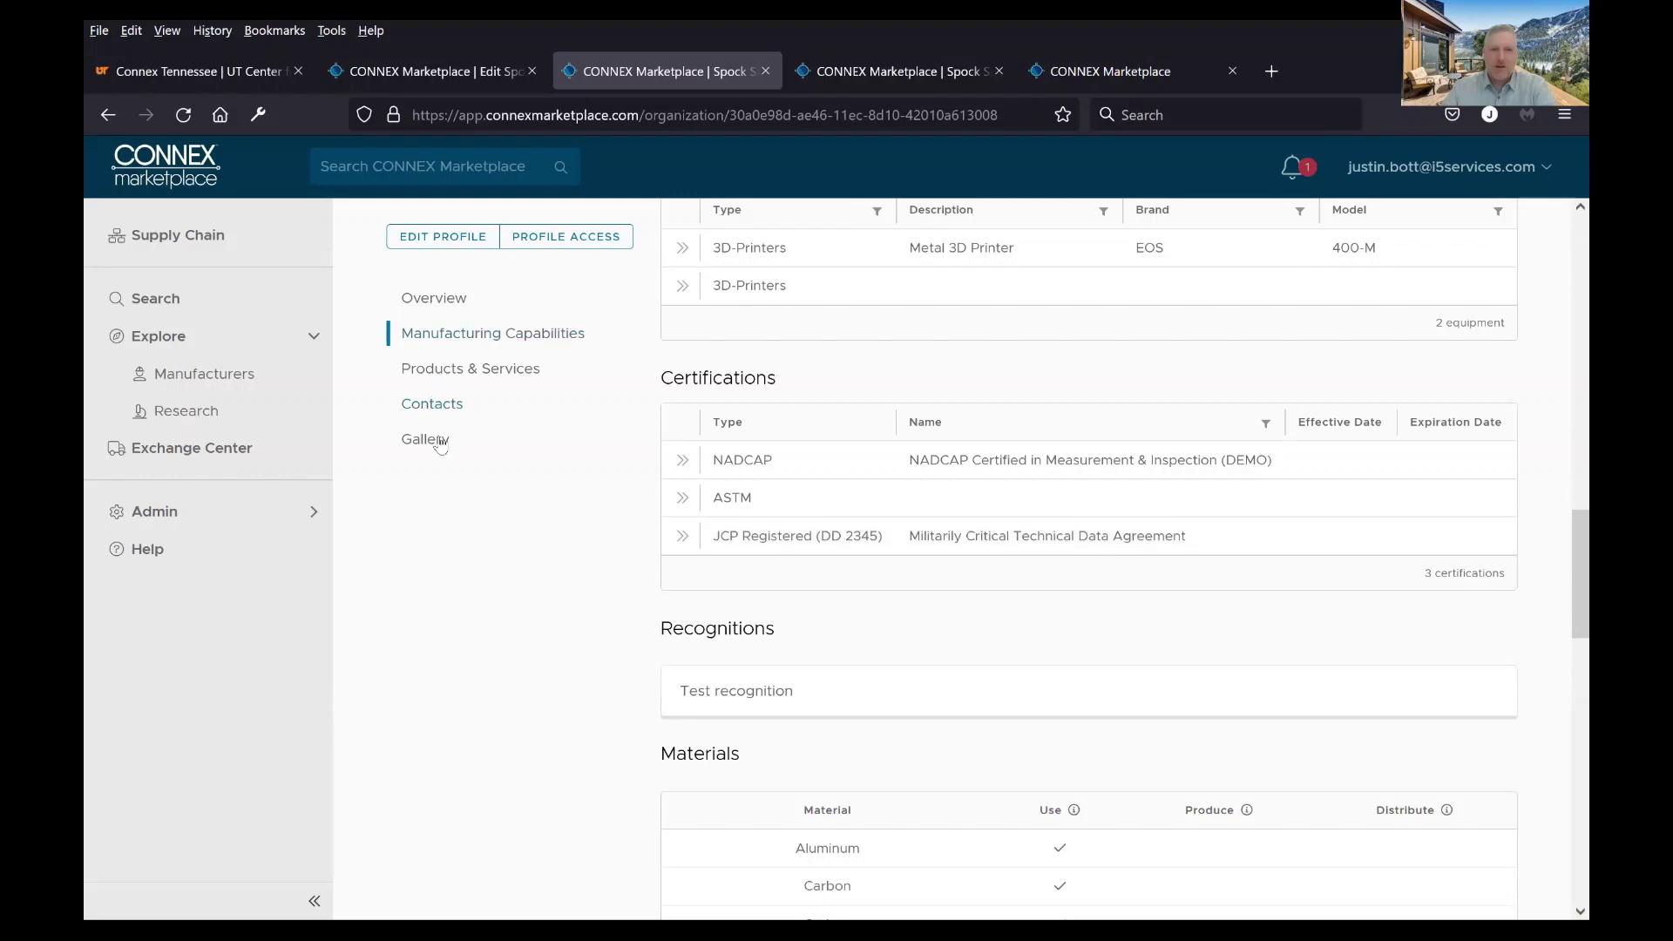
scroll(1104, 619, "down", 4)
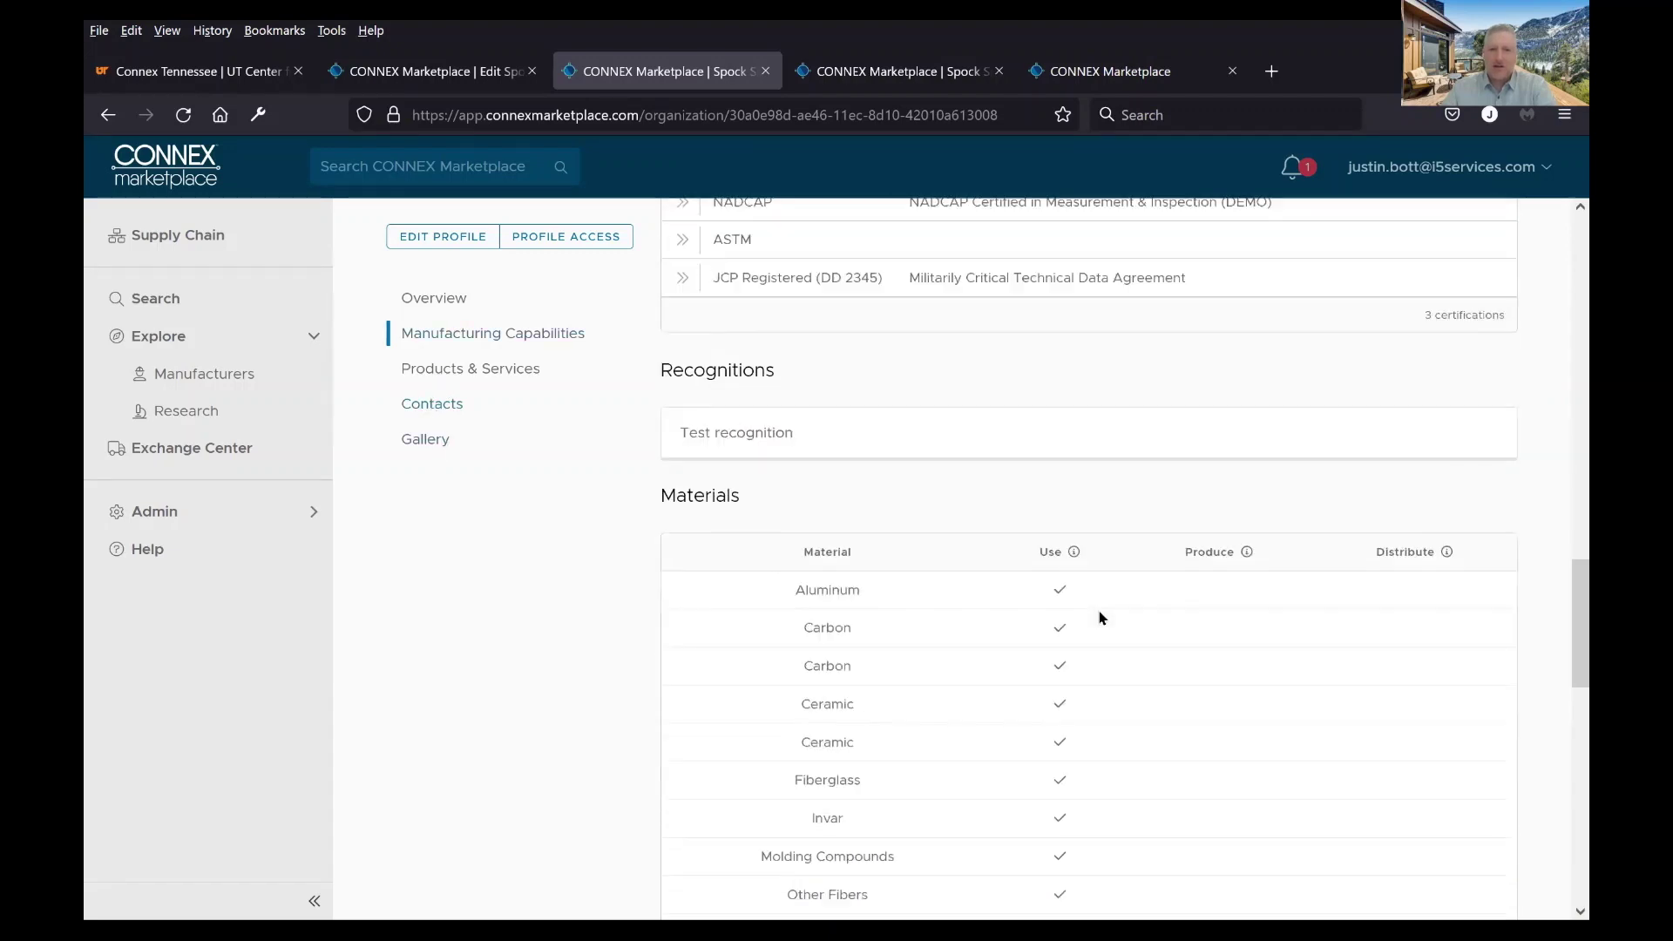
scroll(1091, 614, "down", 5)
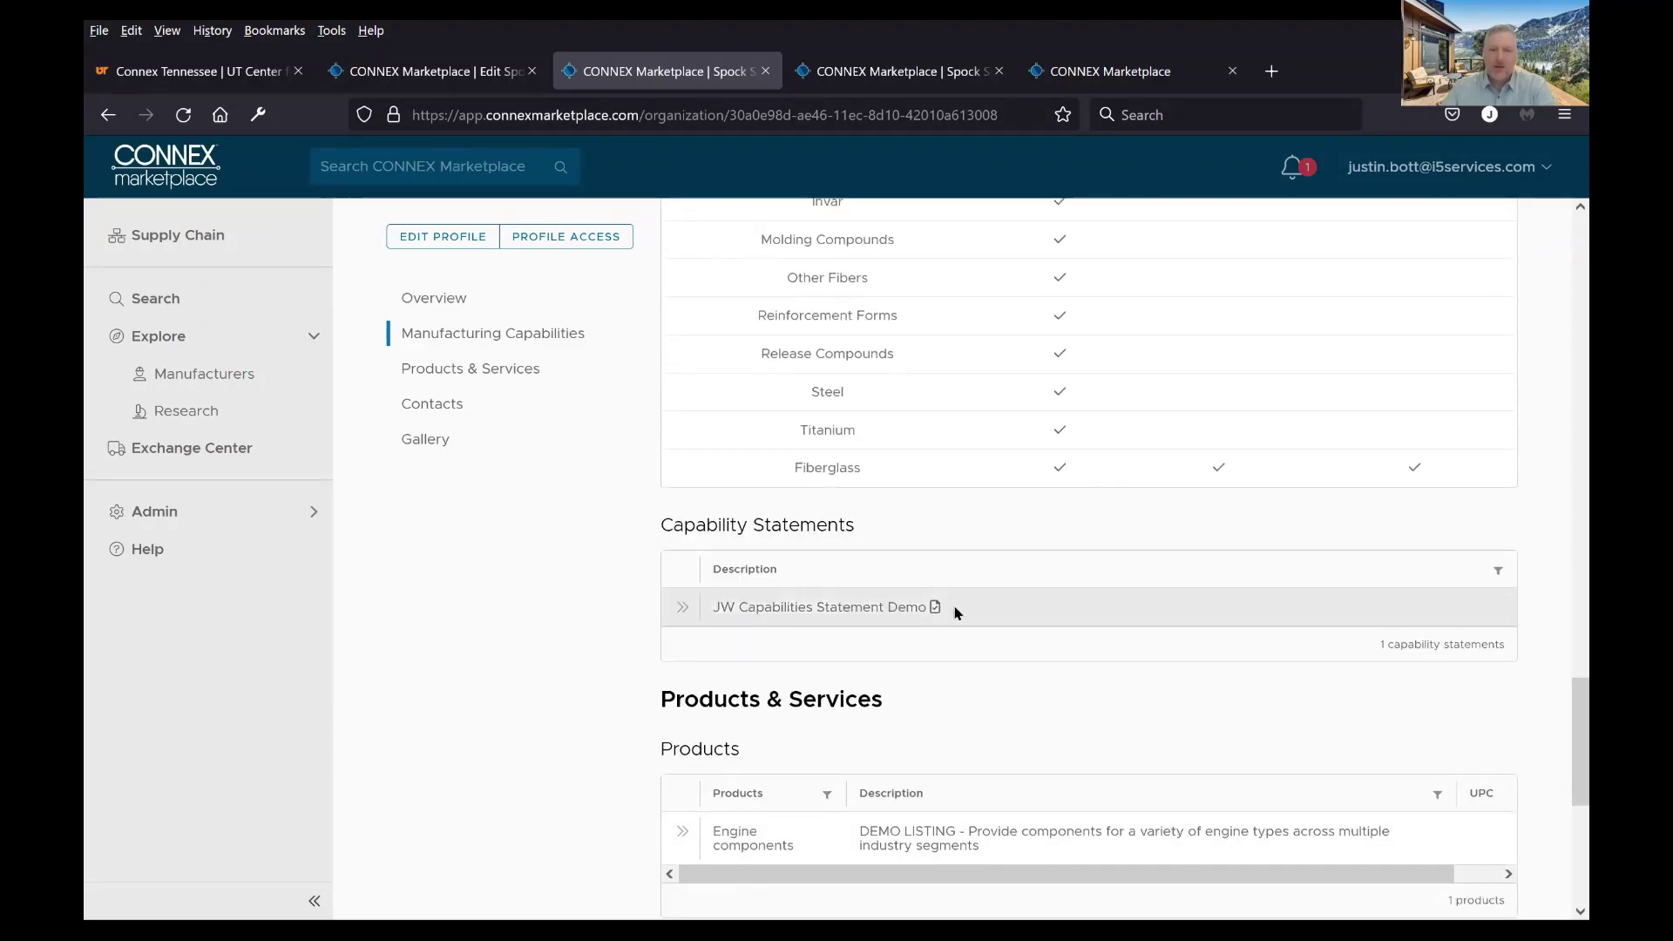
Review the profile's products, services, contacts and gallery, and return to its Overview section
scroll(1072, 635, "down", 2)
scroll(1072, 636, "down", 3)
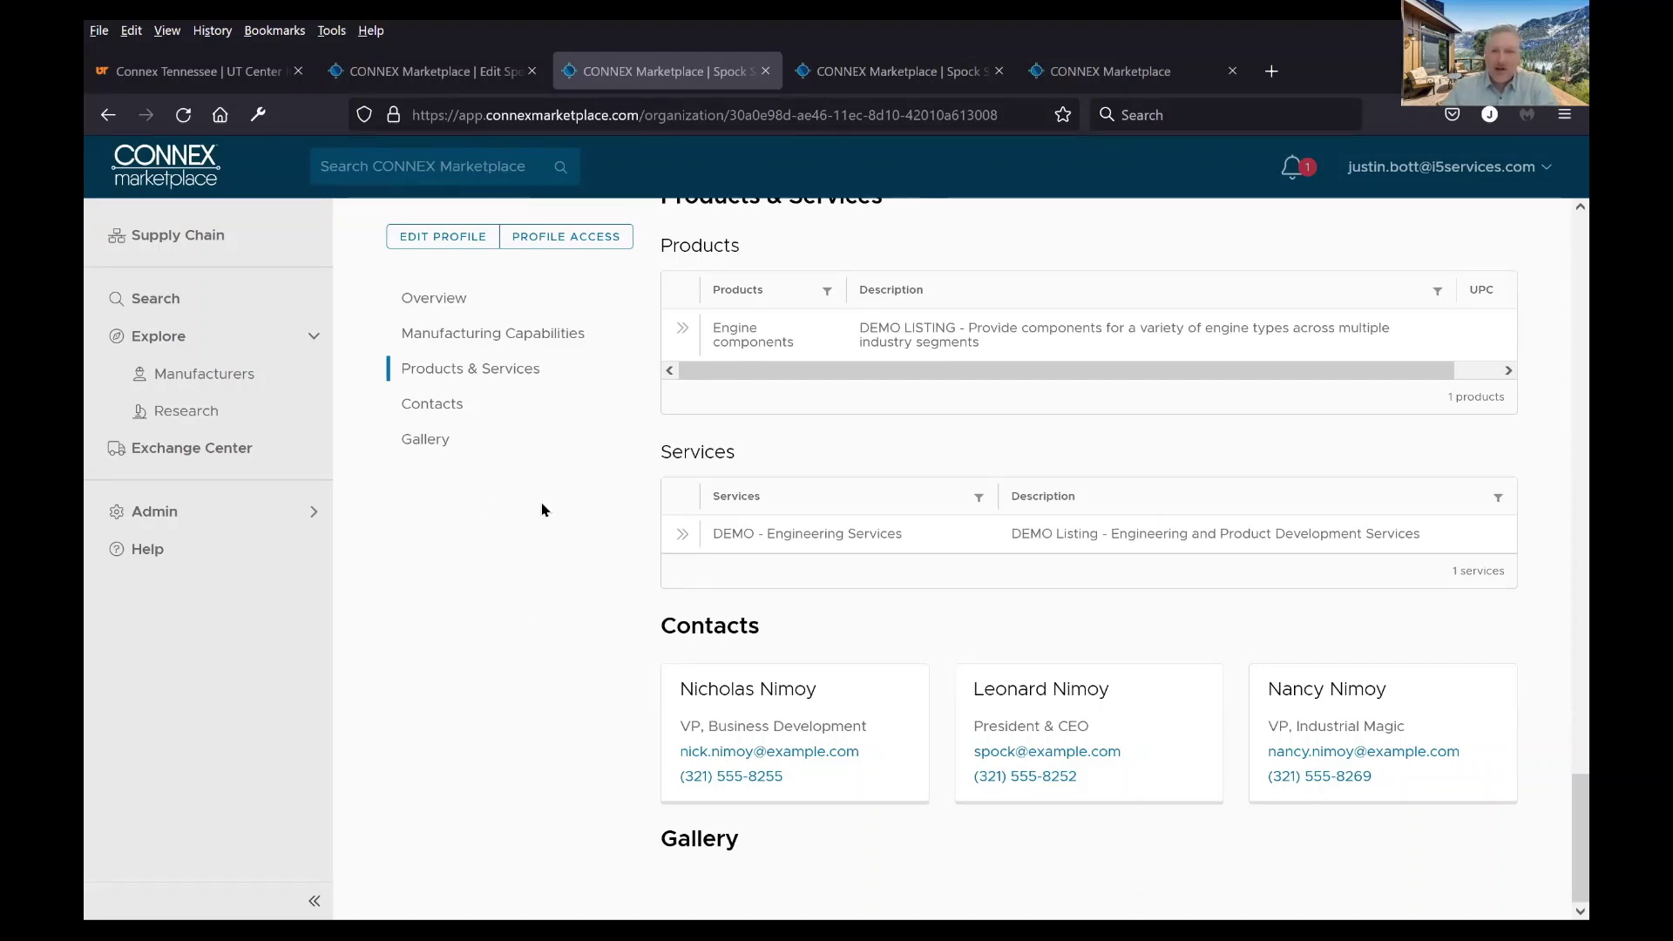
scroll(546, 511, "up", 3)
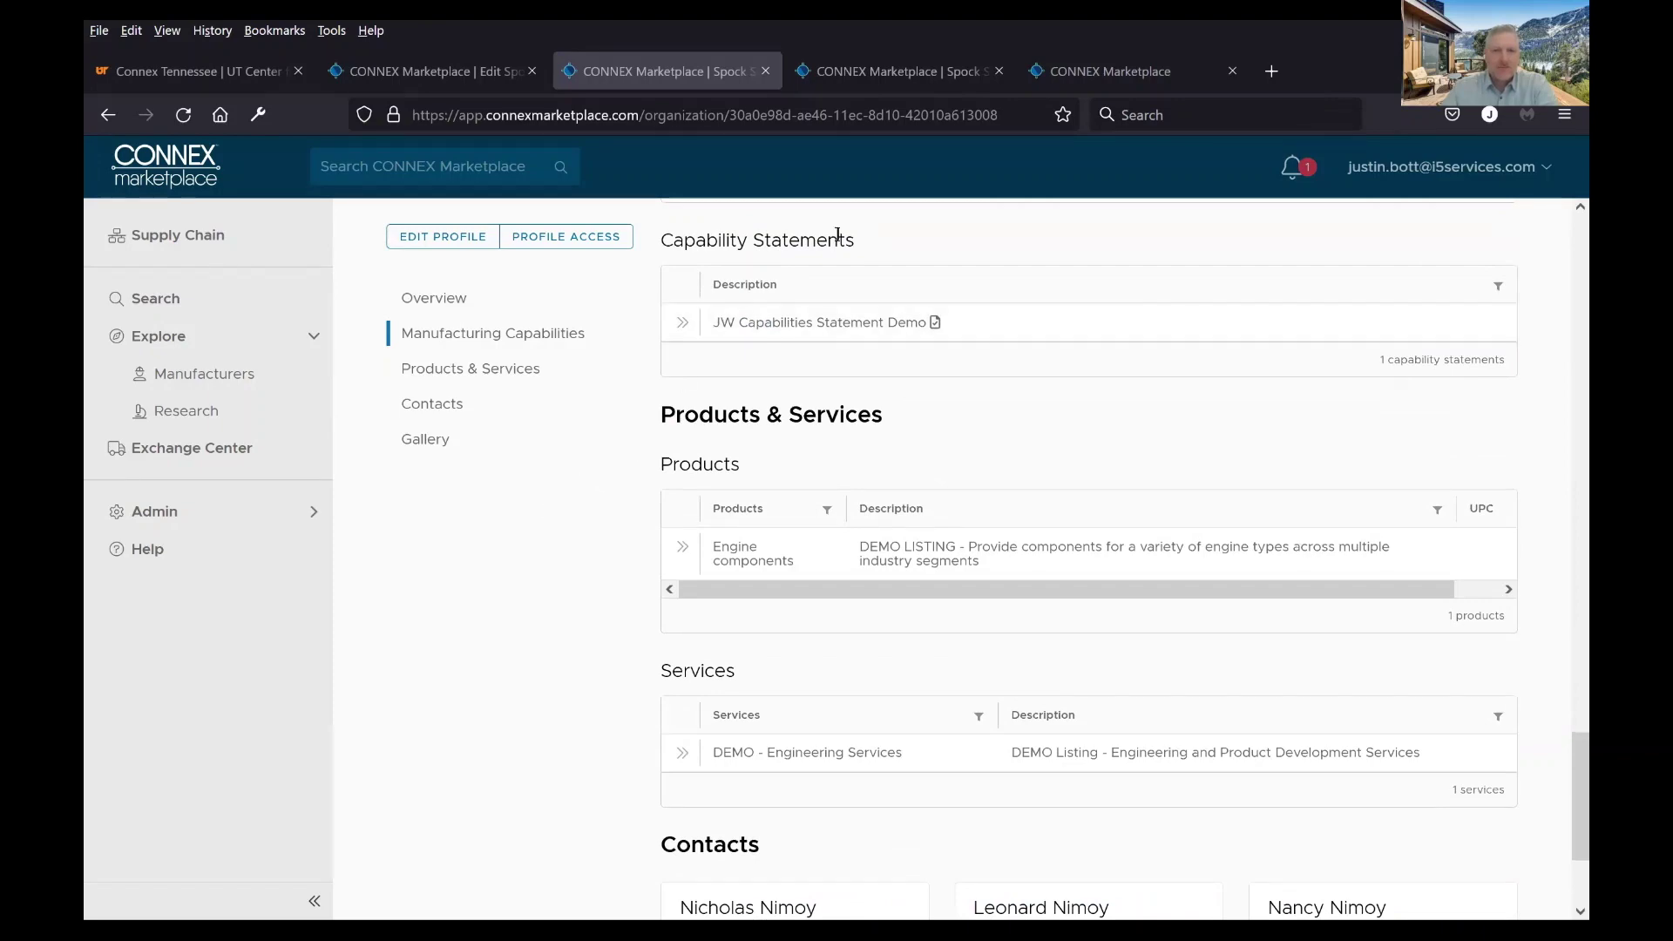
scroll(735, 388, "up", 5)
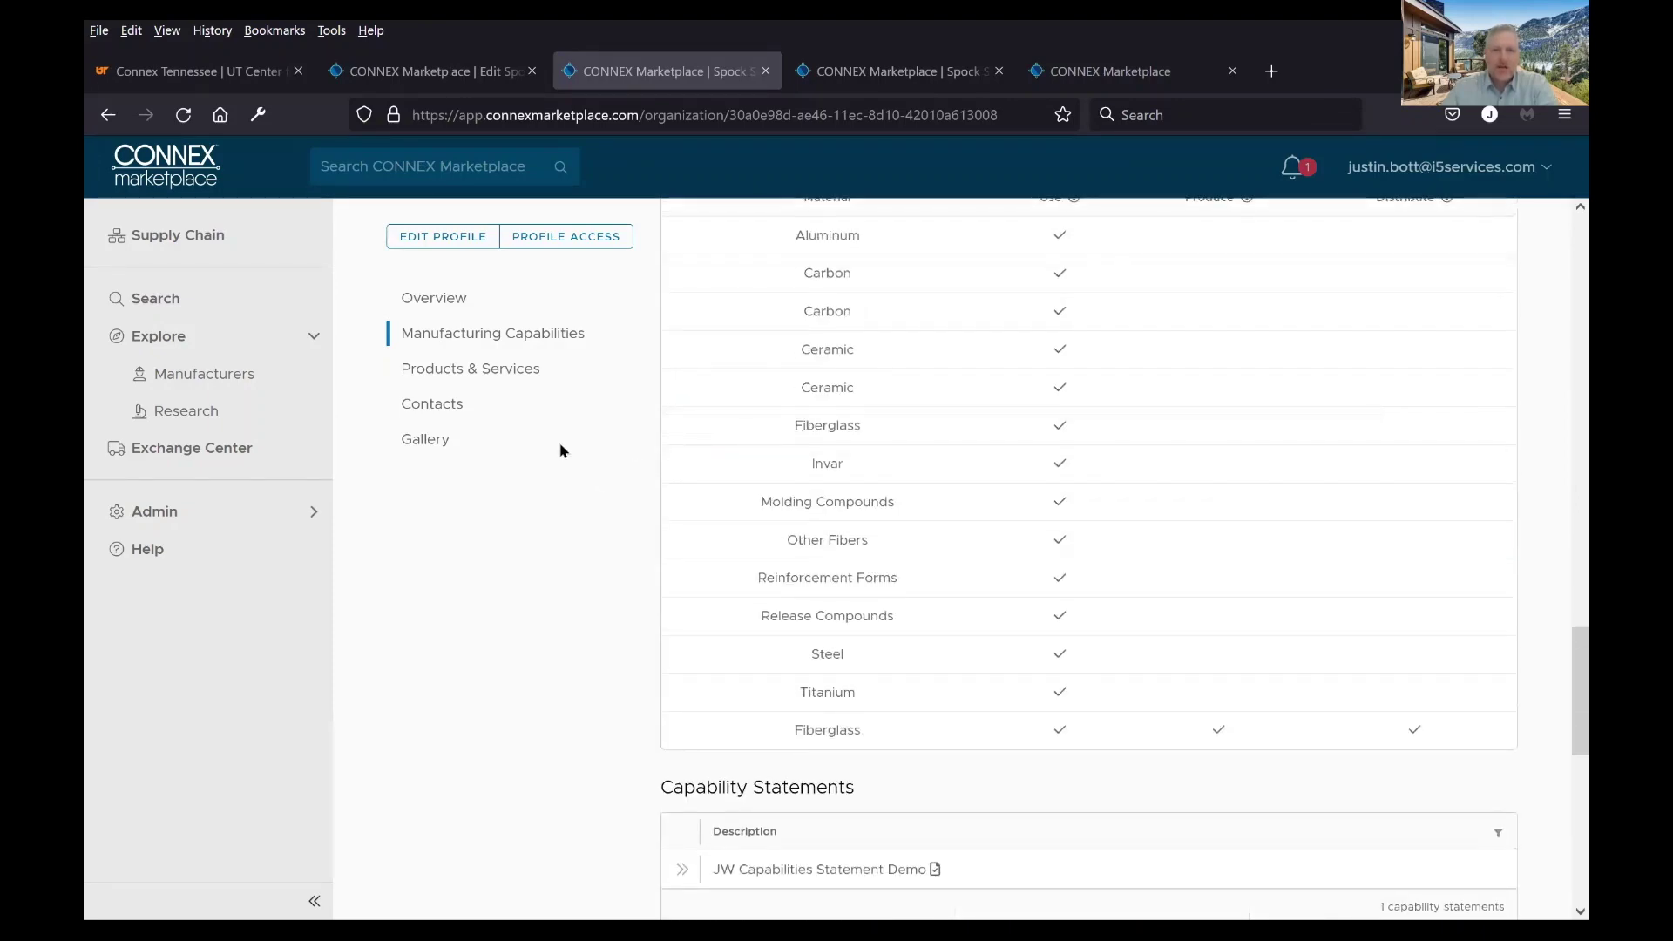
scroll(560, 470, "up", 9)
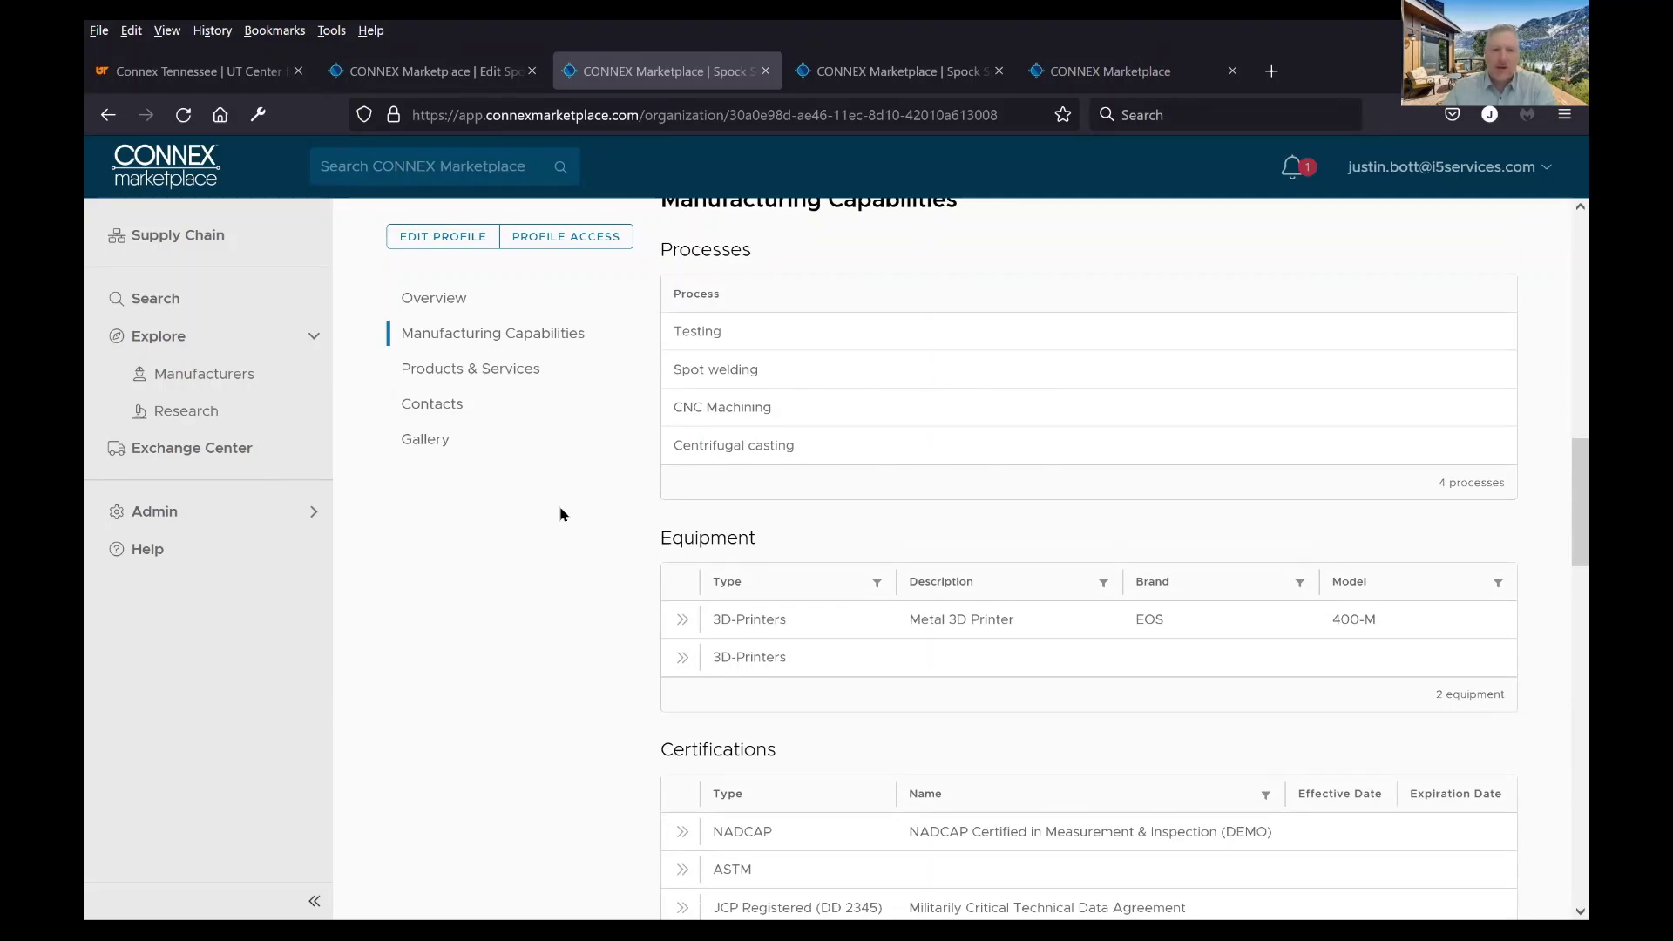
scroll(559, 536, "up", 5)
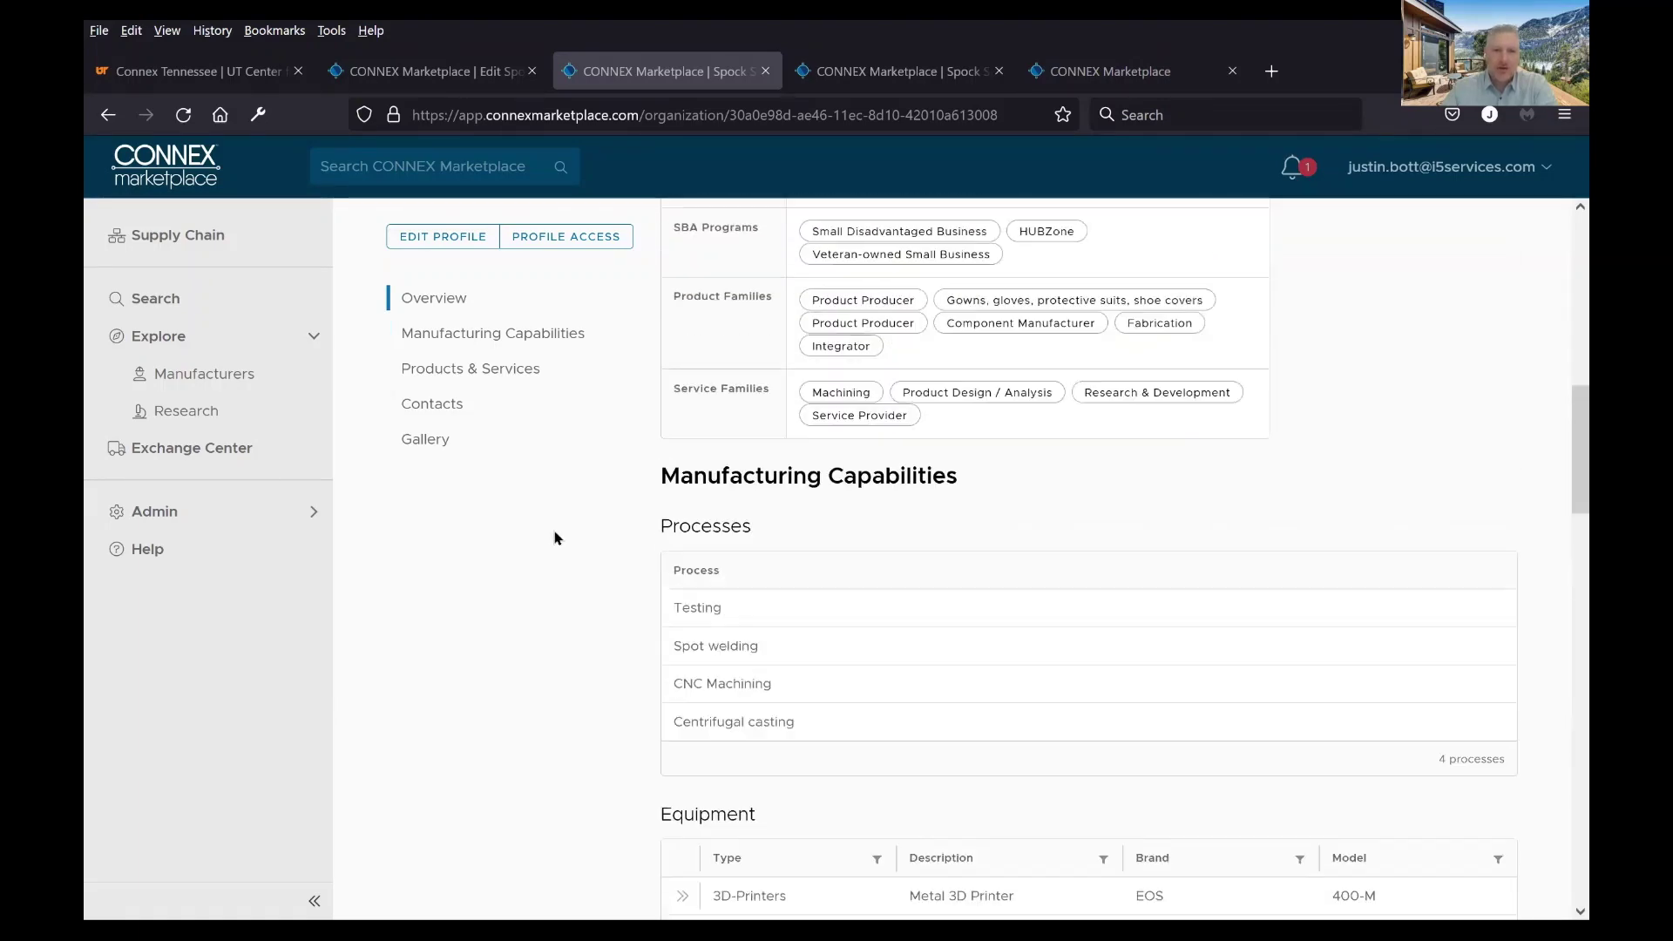
scroll(558, 539, "up", 5)
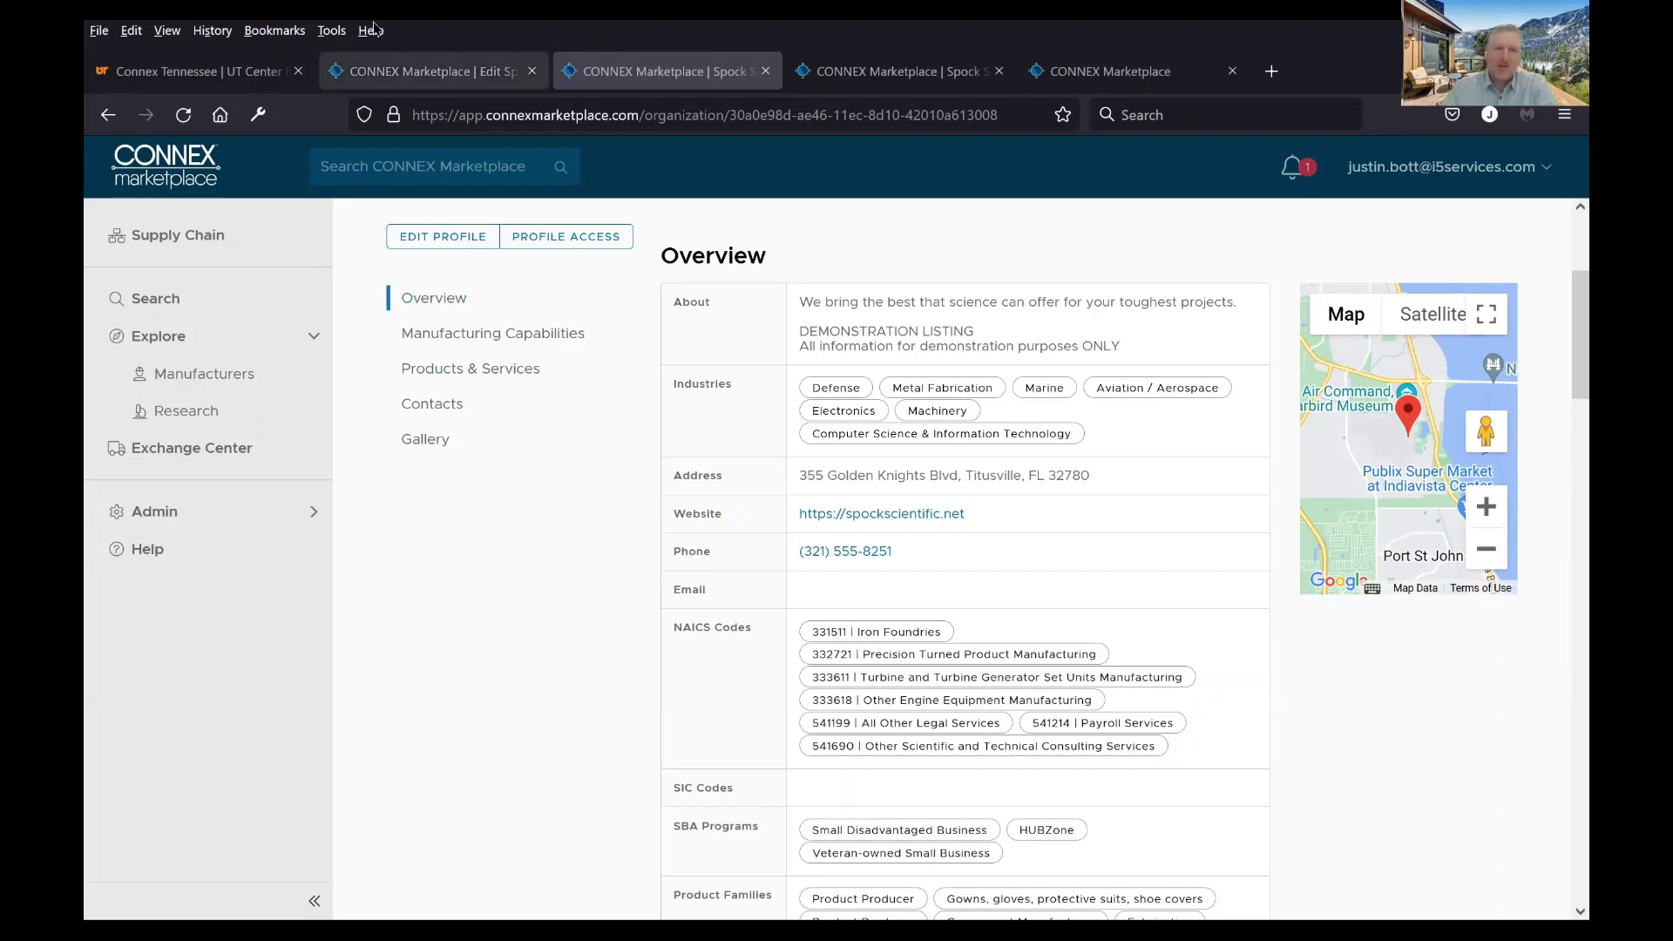
Leave the profile's Gallery editor for the organization search page and search all organizations for "steel"
left_click(423, 71)
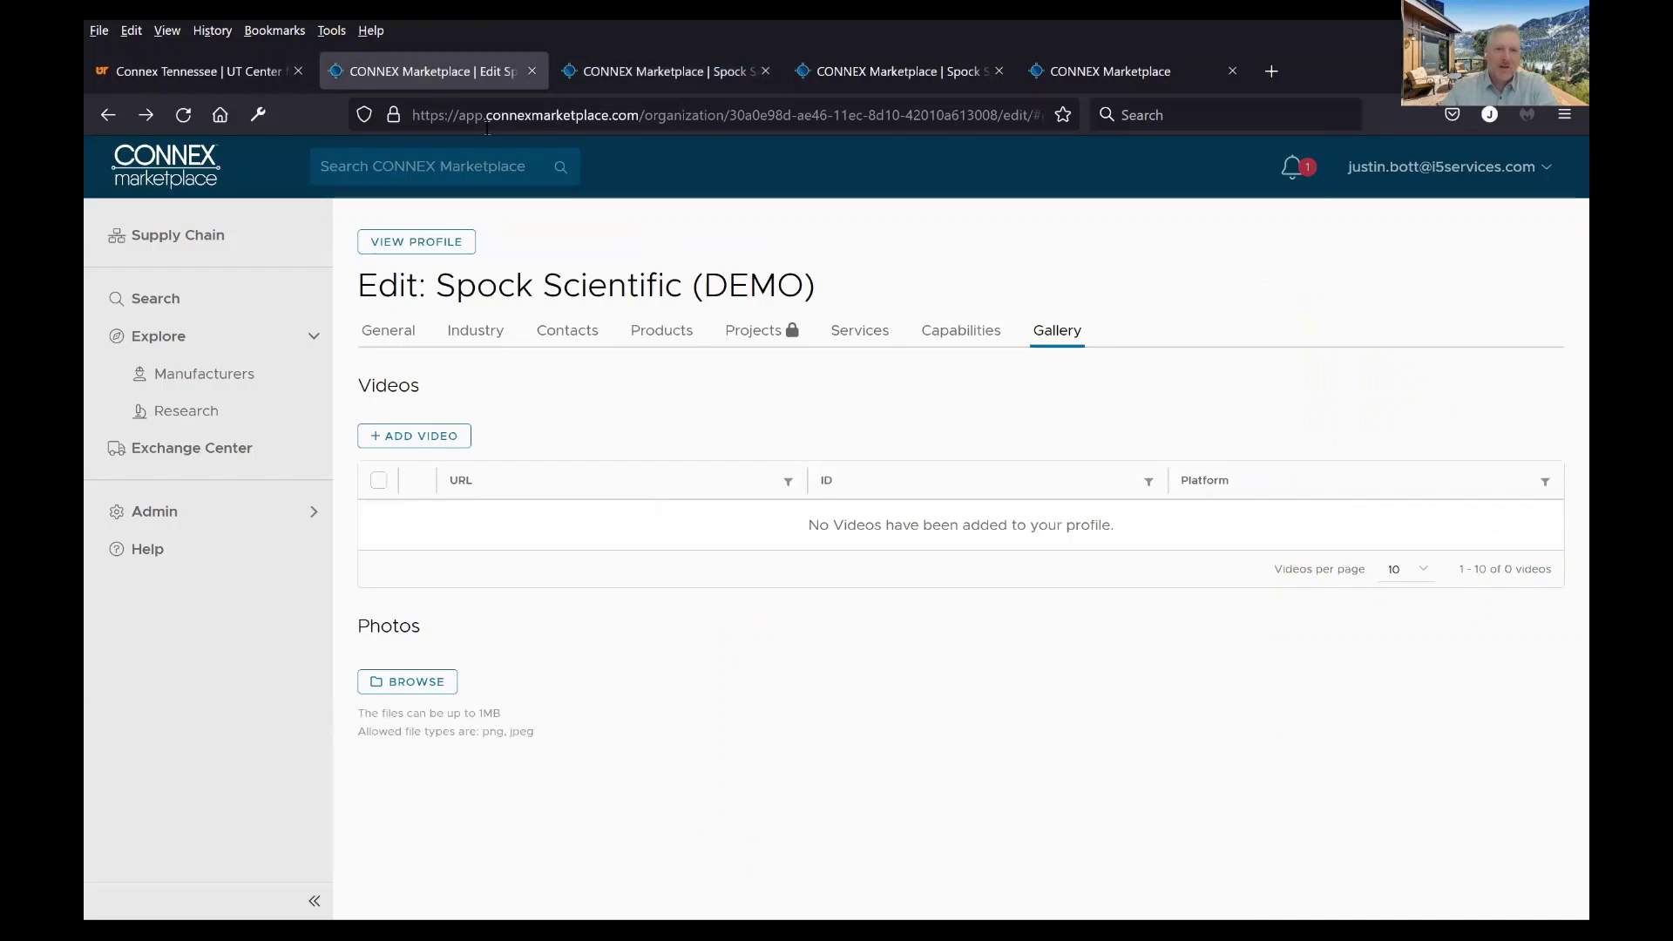
left_click(175, 167)
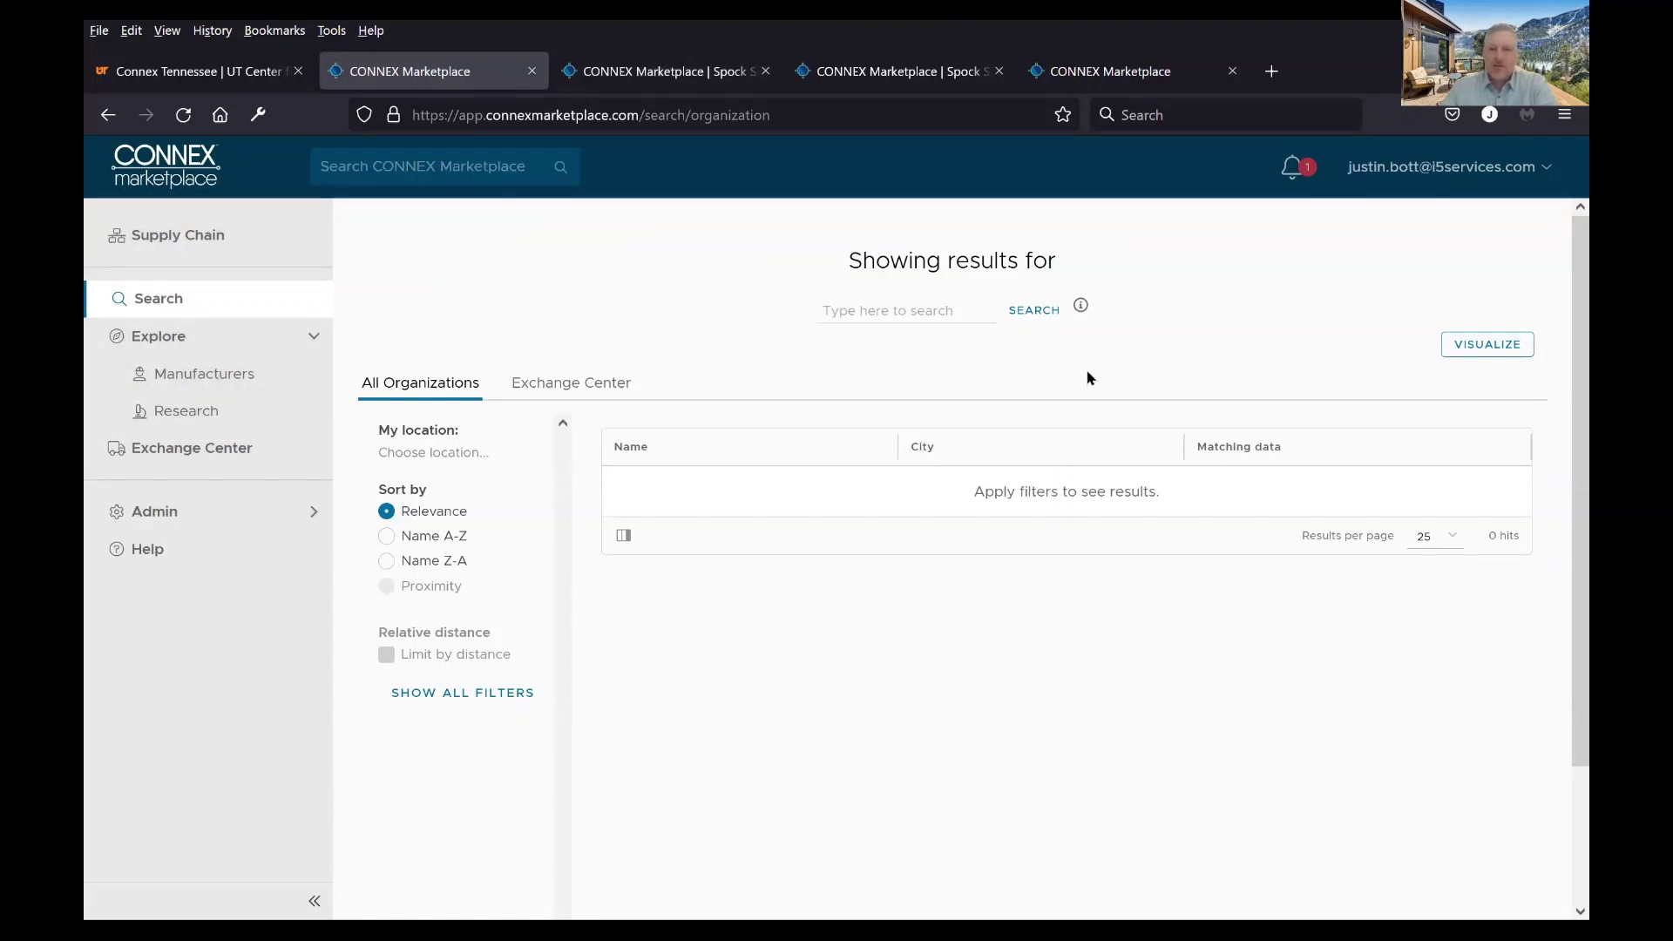
left_click(895, 308)
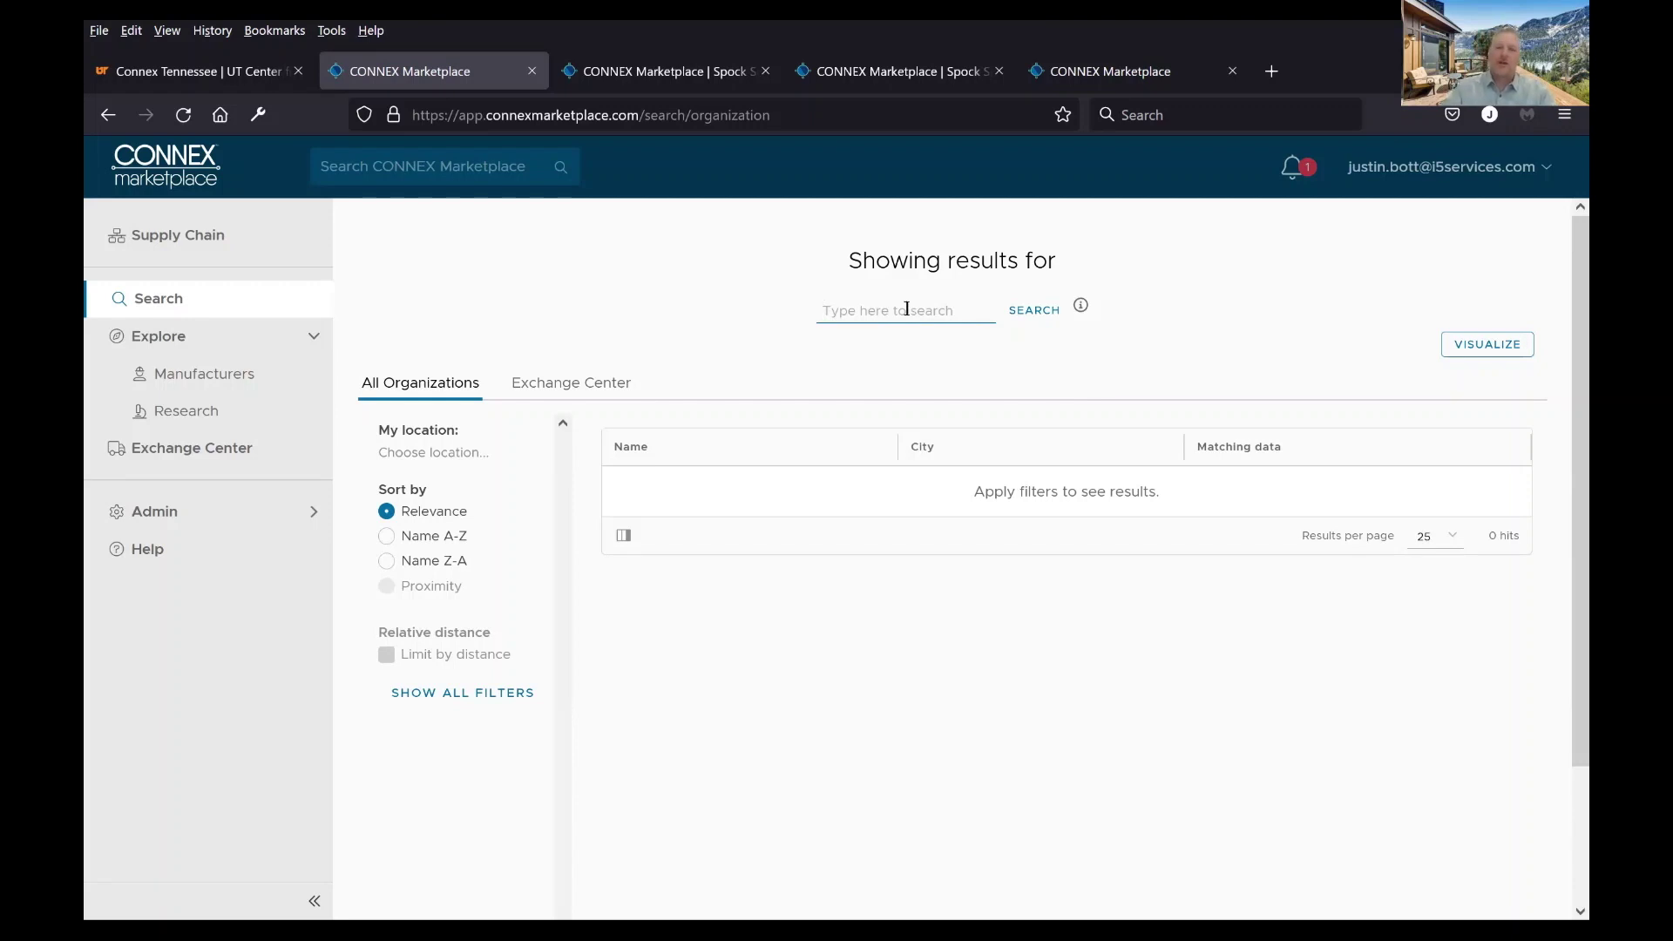
type("stee")
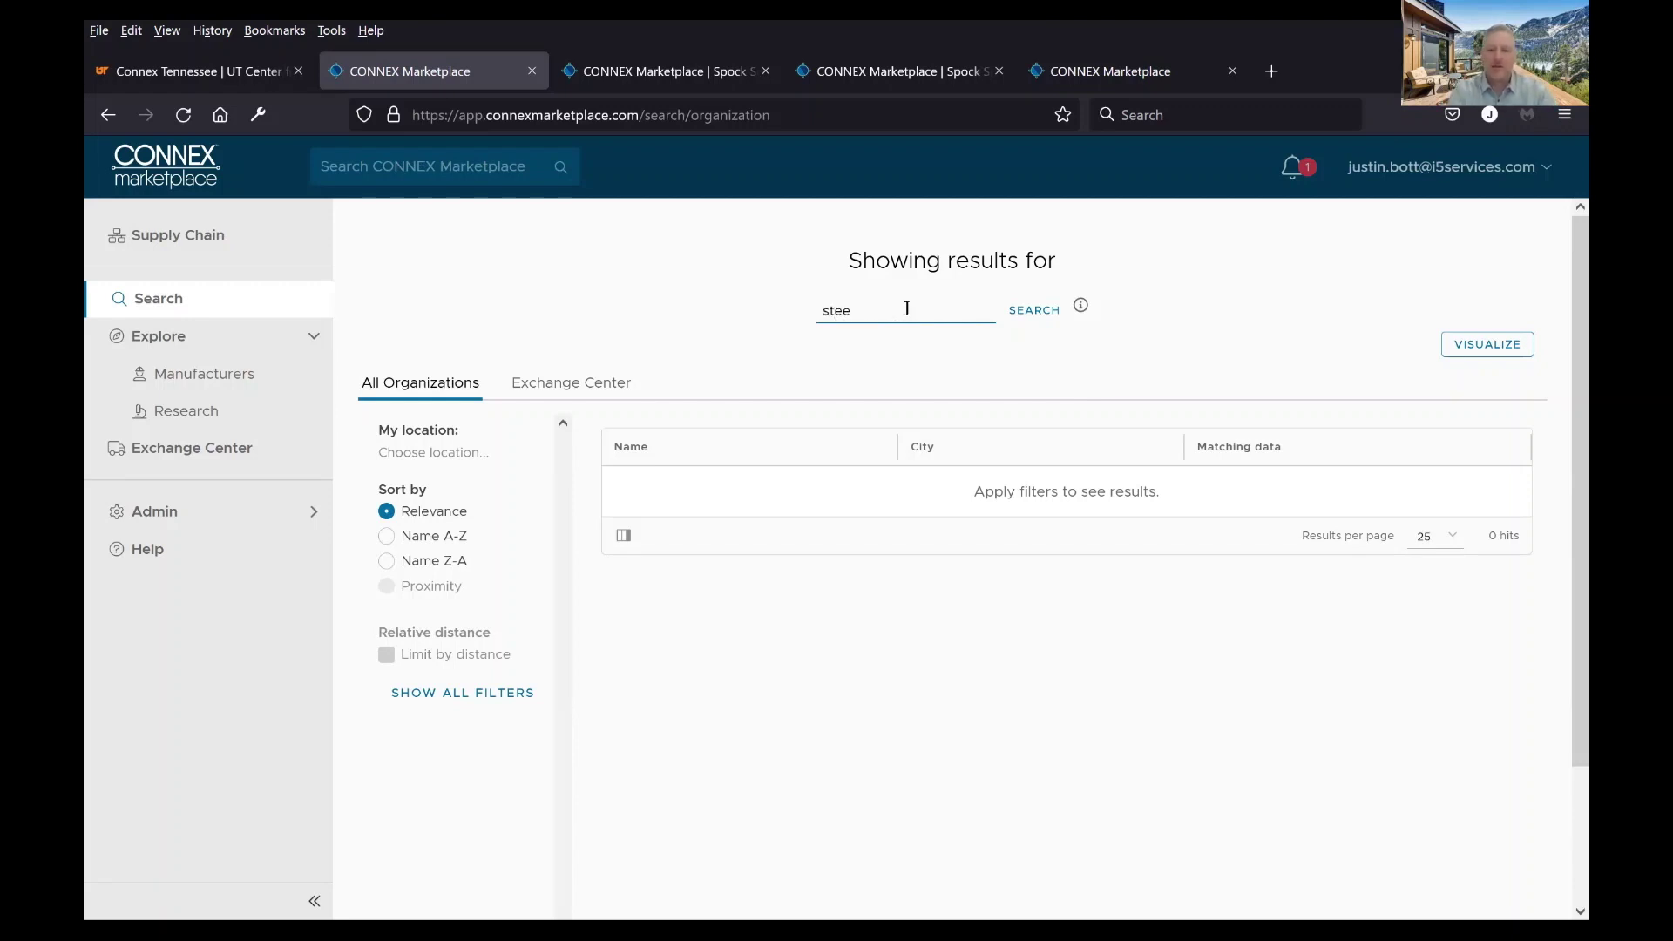
key("Return")
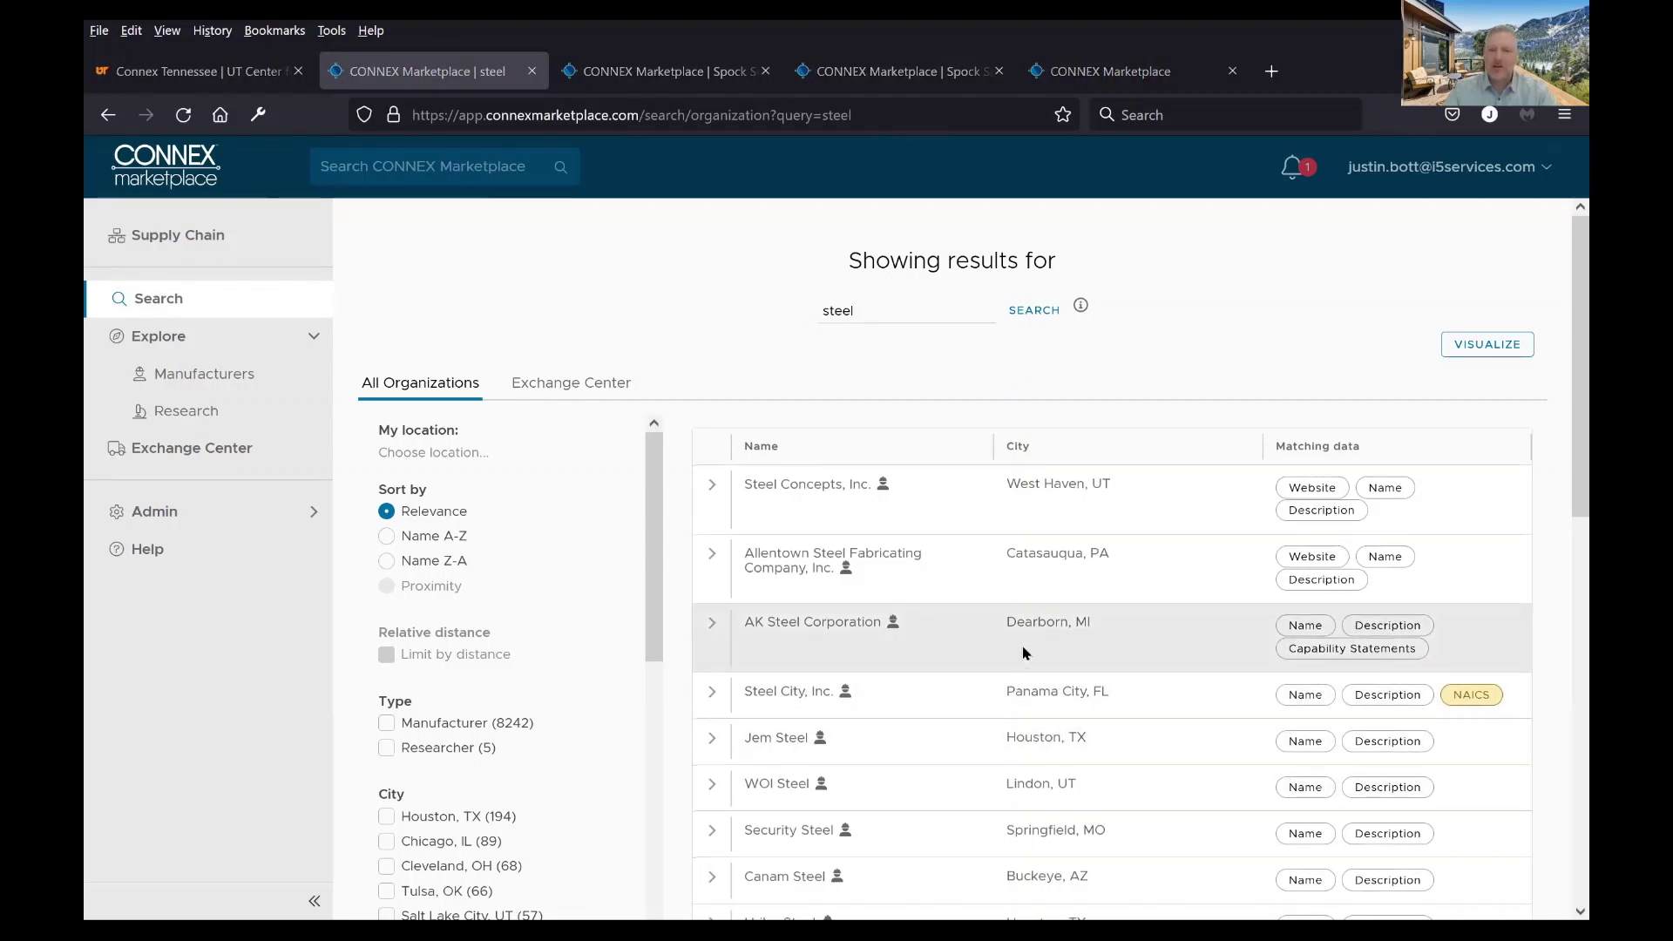
Look through the first page of steel results and check the total number of hits
scroll(1036, 679, "down", 1)
scroll(1046, 694, "down", 10)
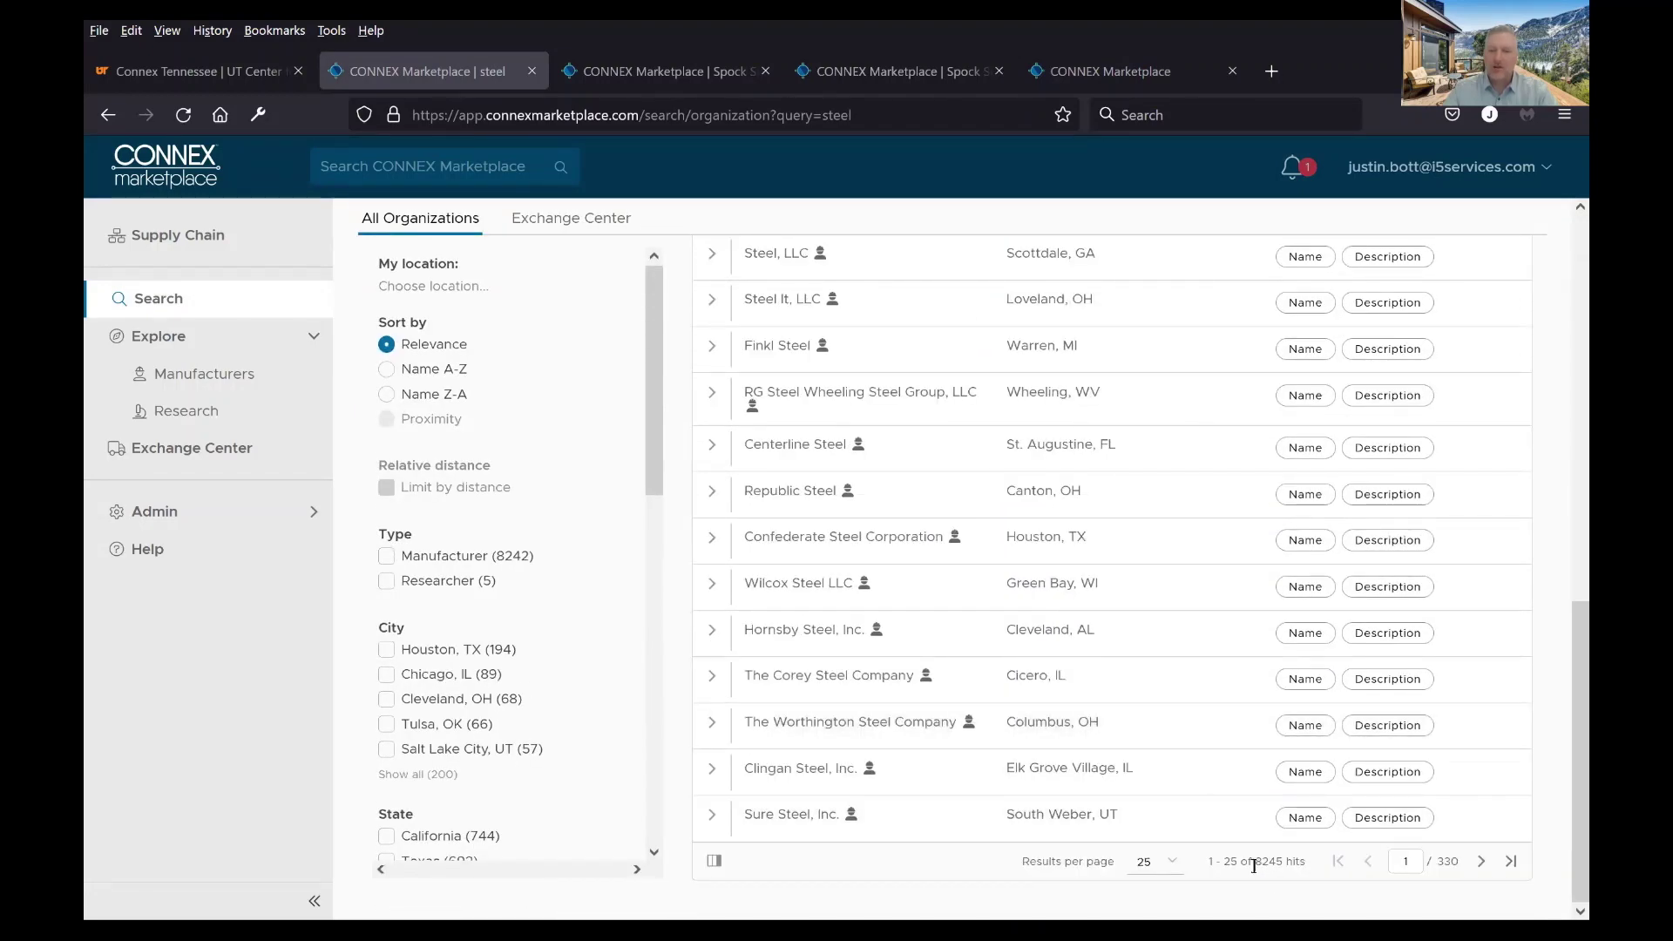
left_click_drag(1253, 865, 1309, 868)
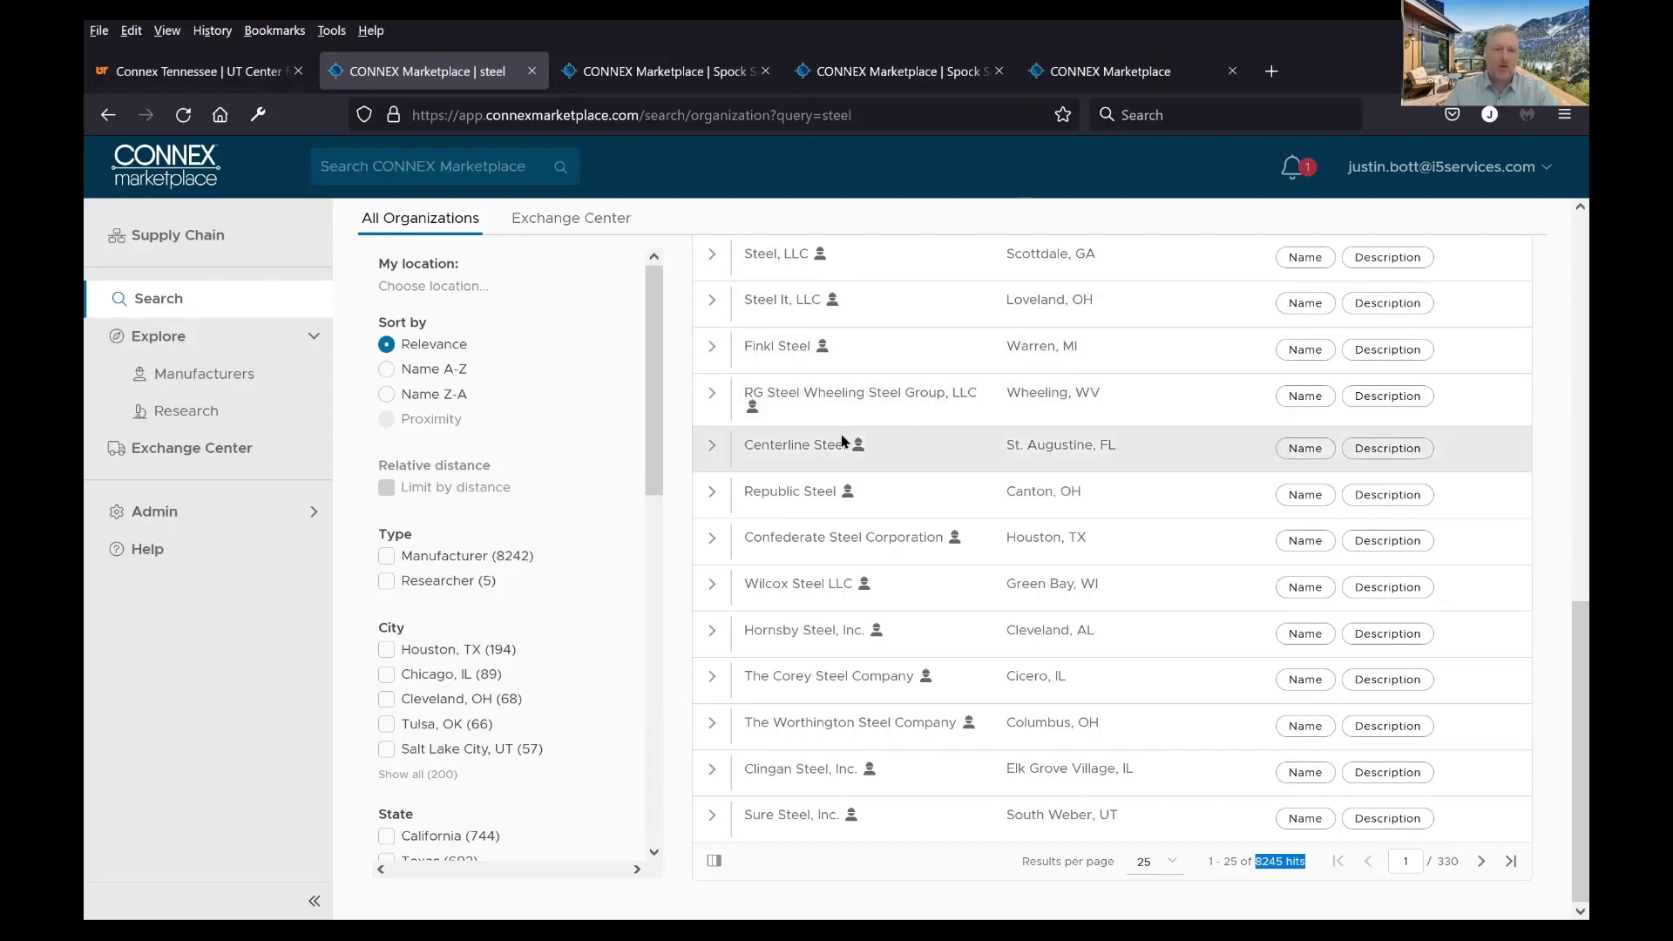
scroll(1008, 541, "up", 6)
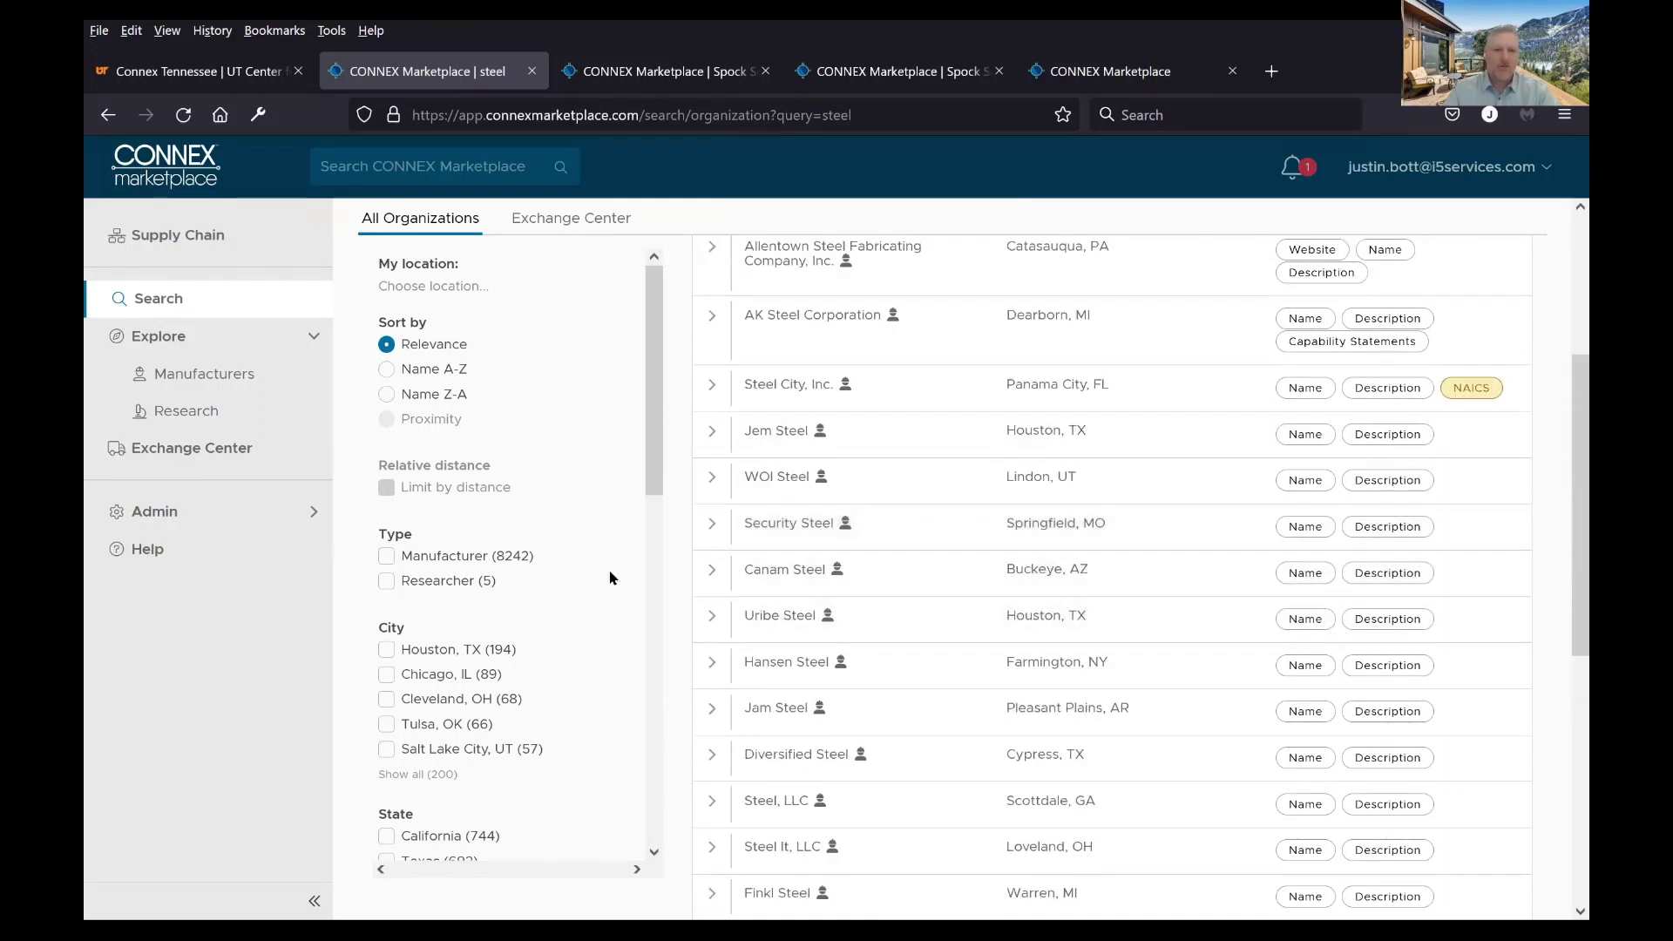
Show all search filters and examine the certification, equipment, process, materials, products, services and SBA program options
left_click_drag(651, 436, 661, 709)
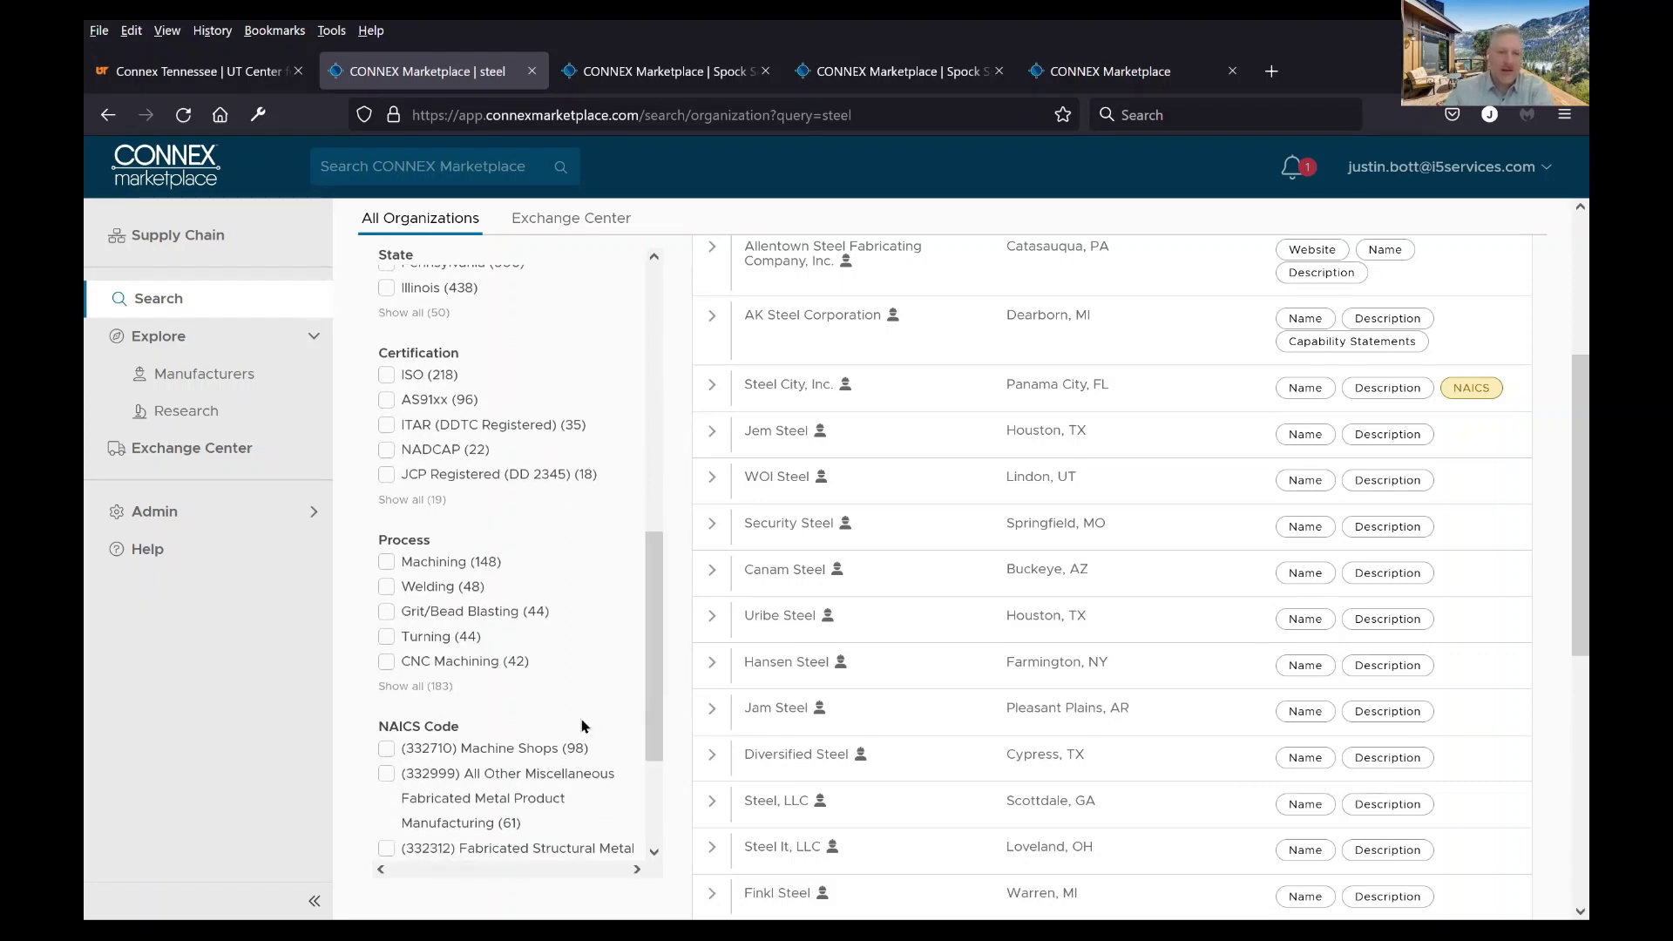
left_click_drag(657, 714, 648, 792)
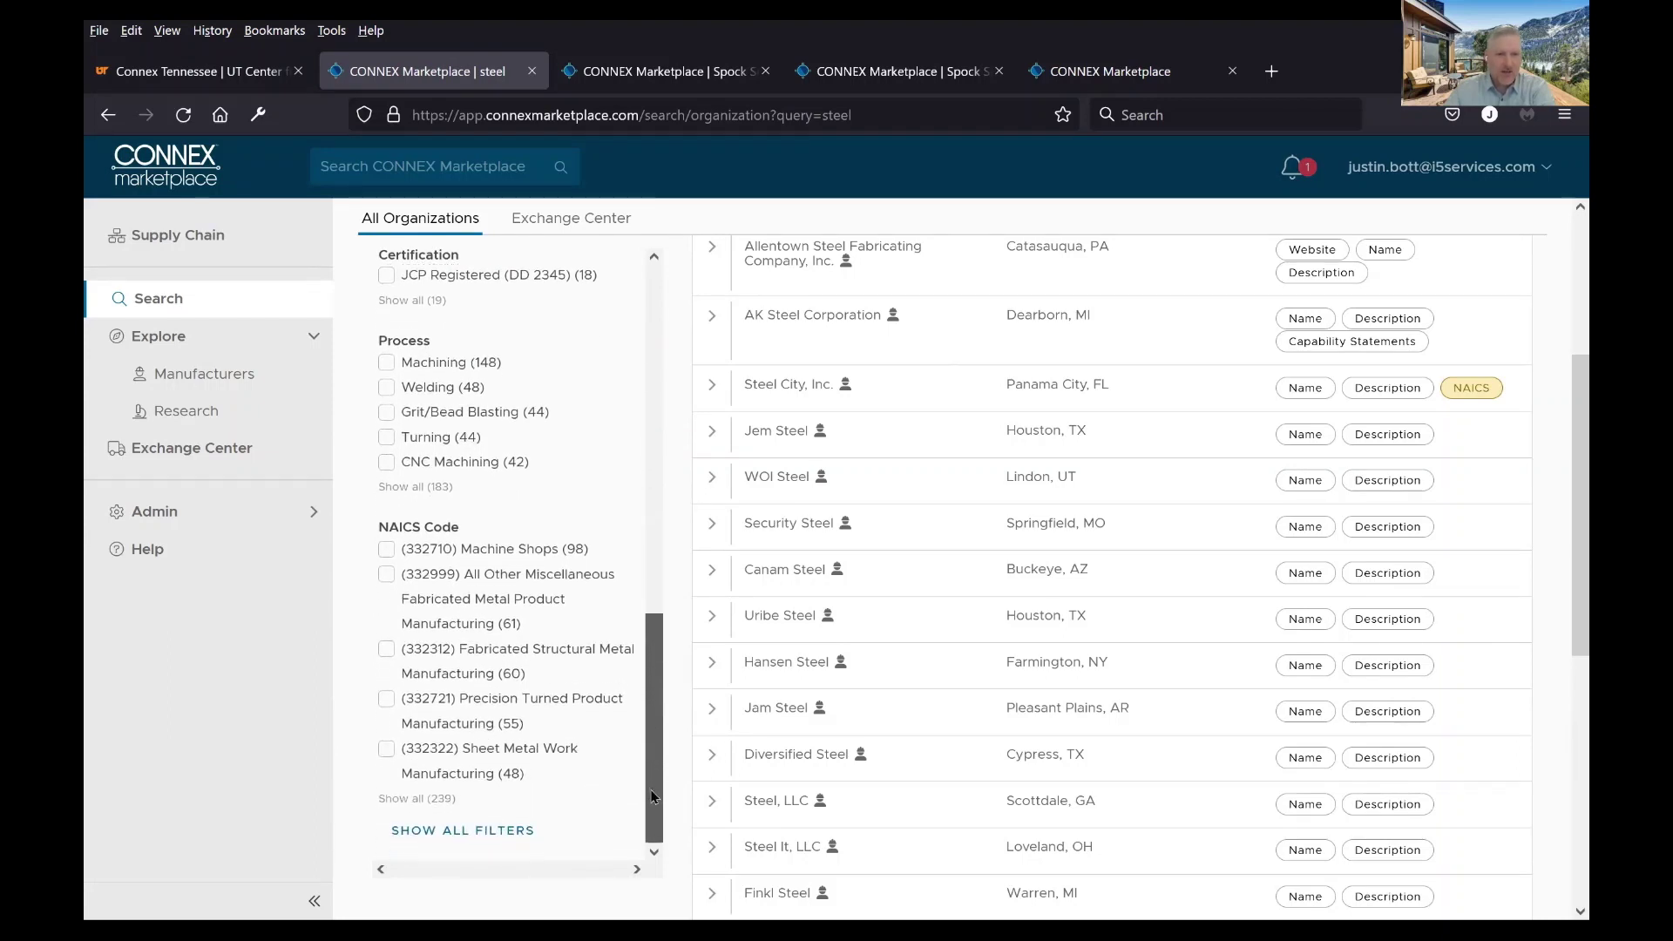
left_click(491, 832)
left_click_drag(656, 550, 656, 559)
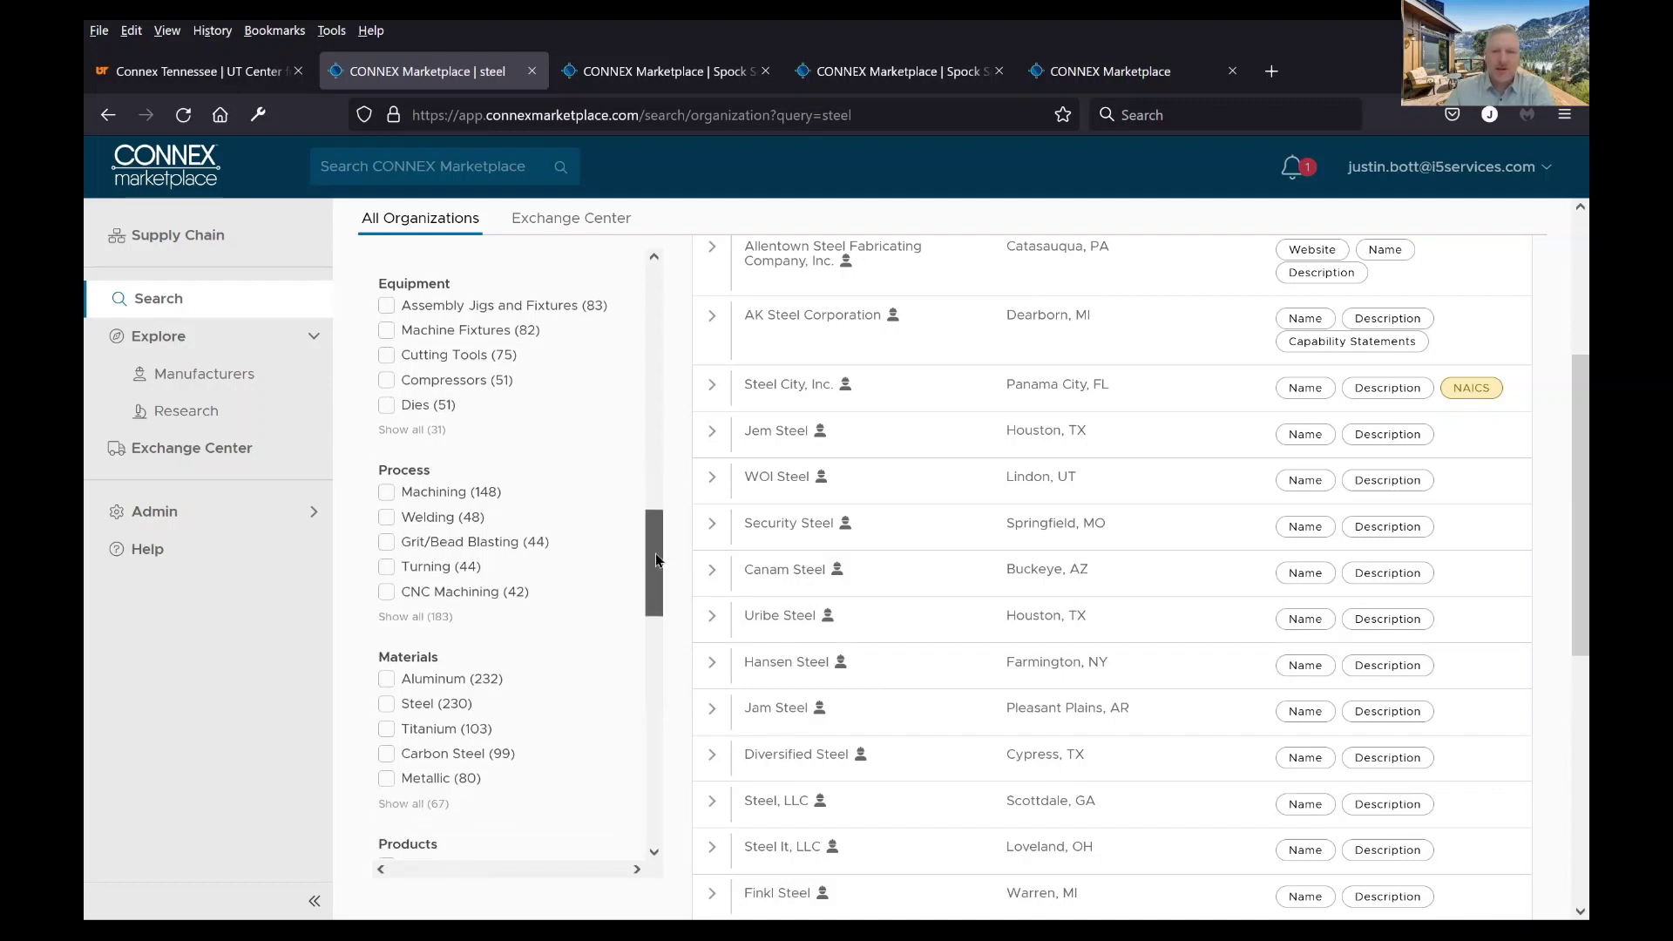
left_click_drag(655, 555, 671, 606)
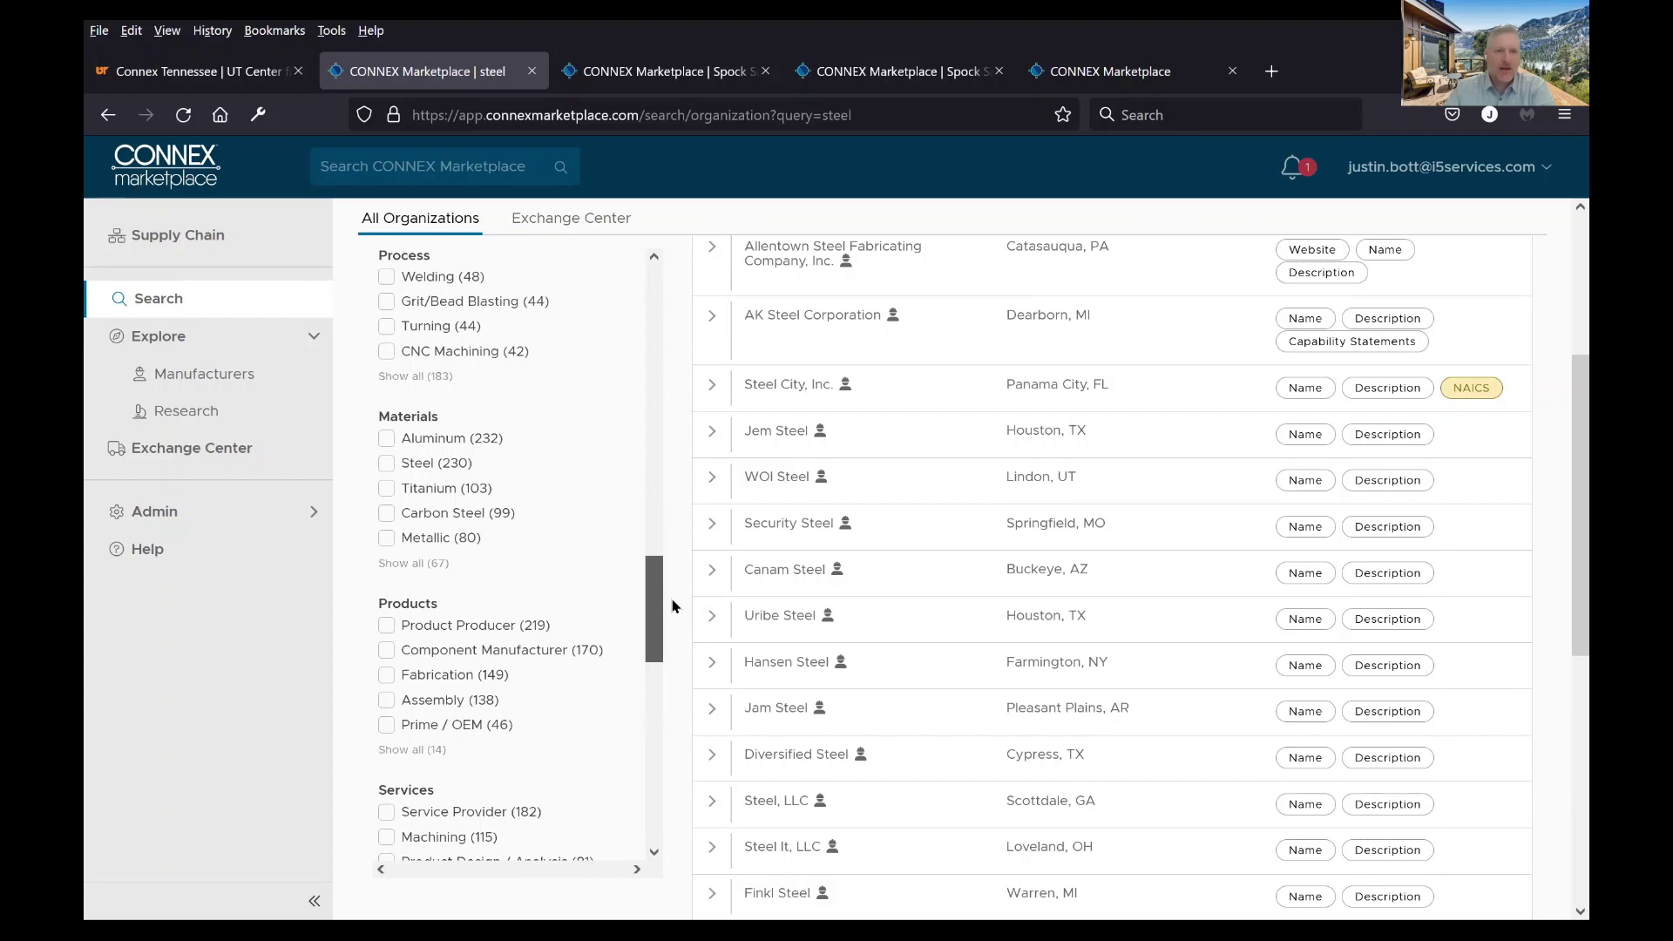
scroll(479, 714, "down", 1)
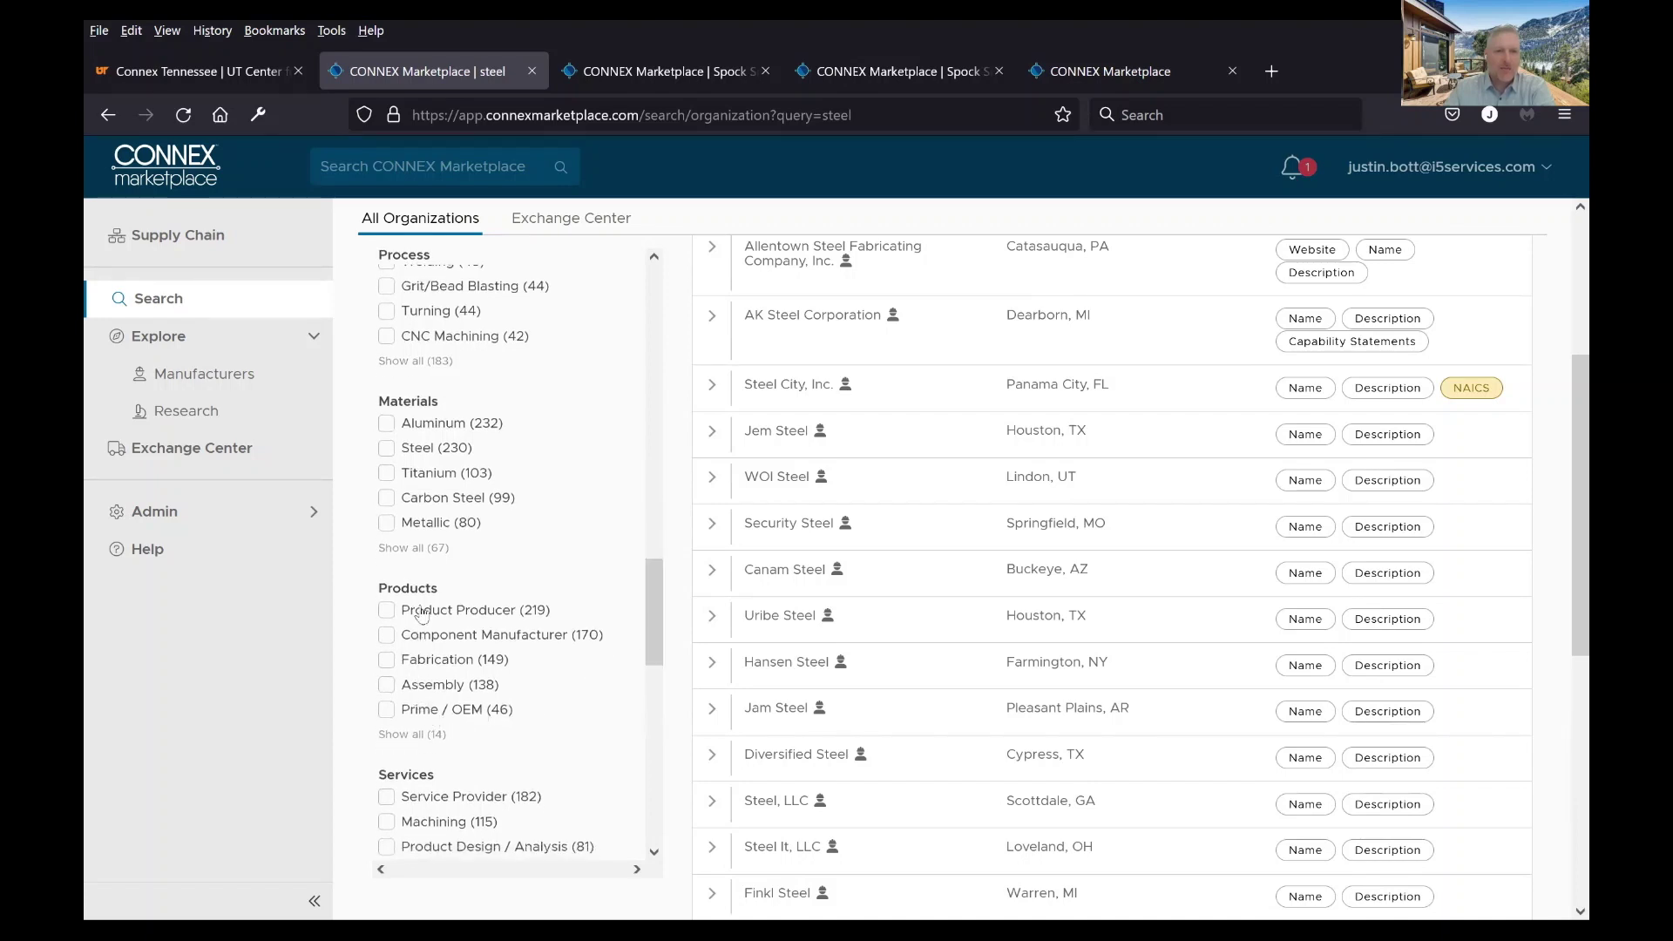
scroll(517, 757, "down", 2)
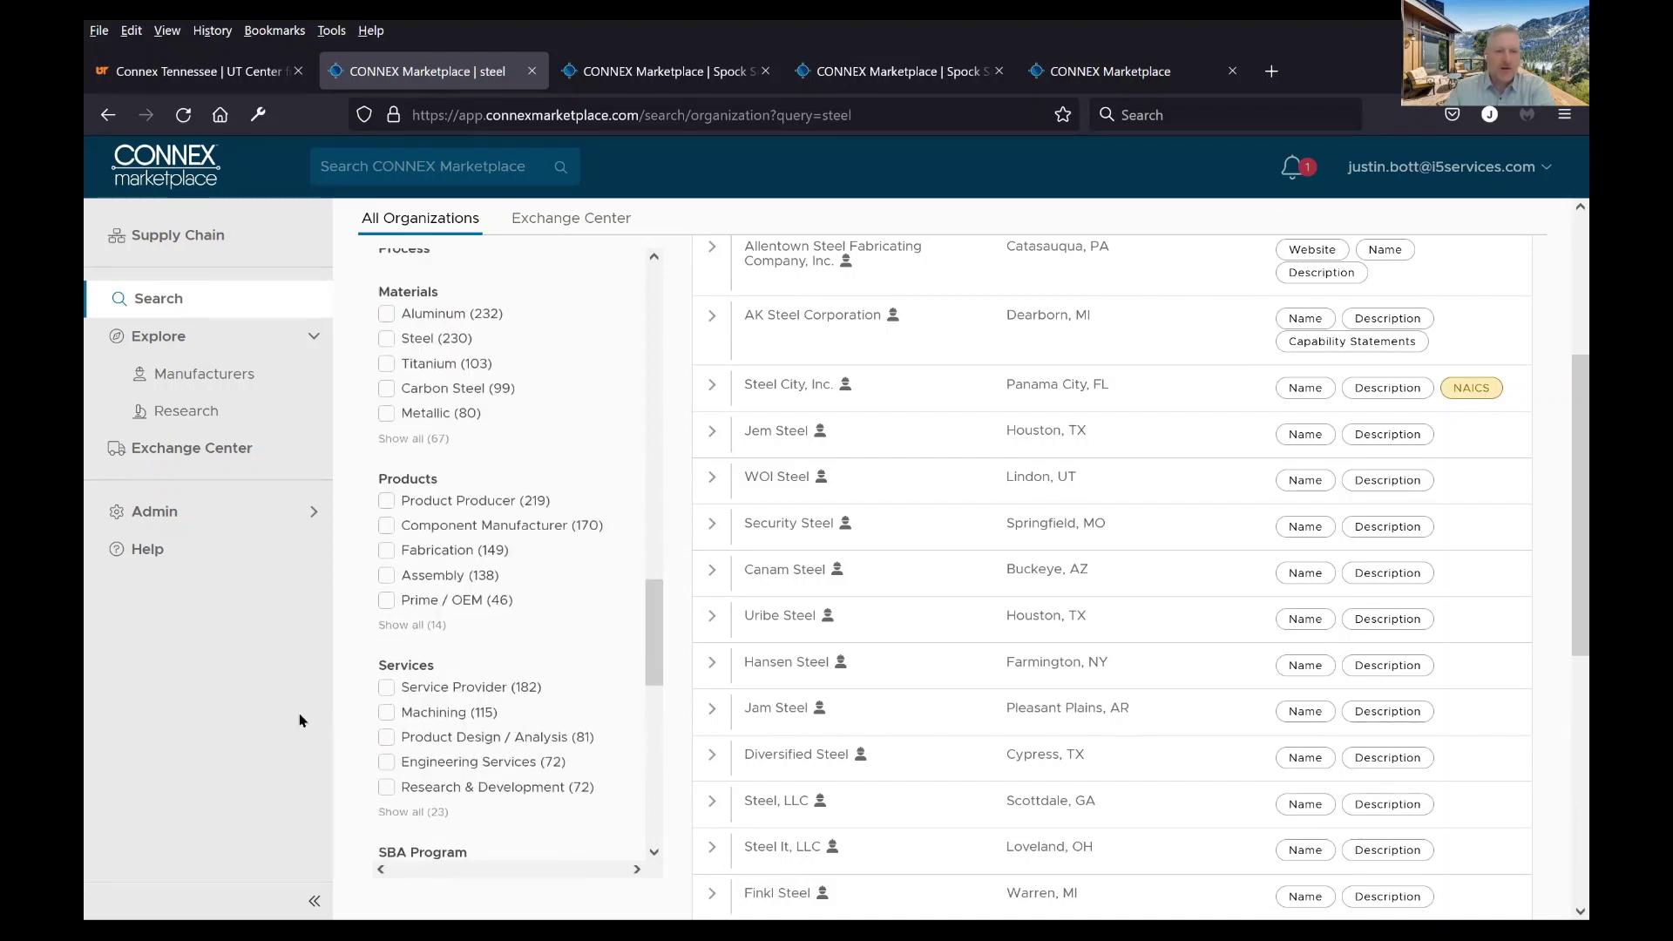
scroll(405, 747, "down", 4)
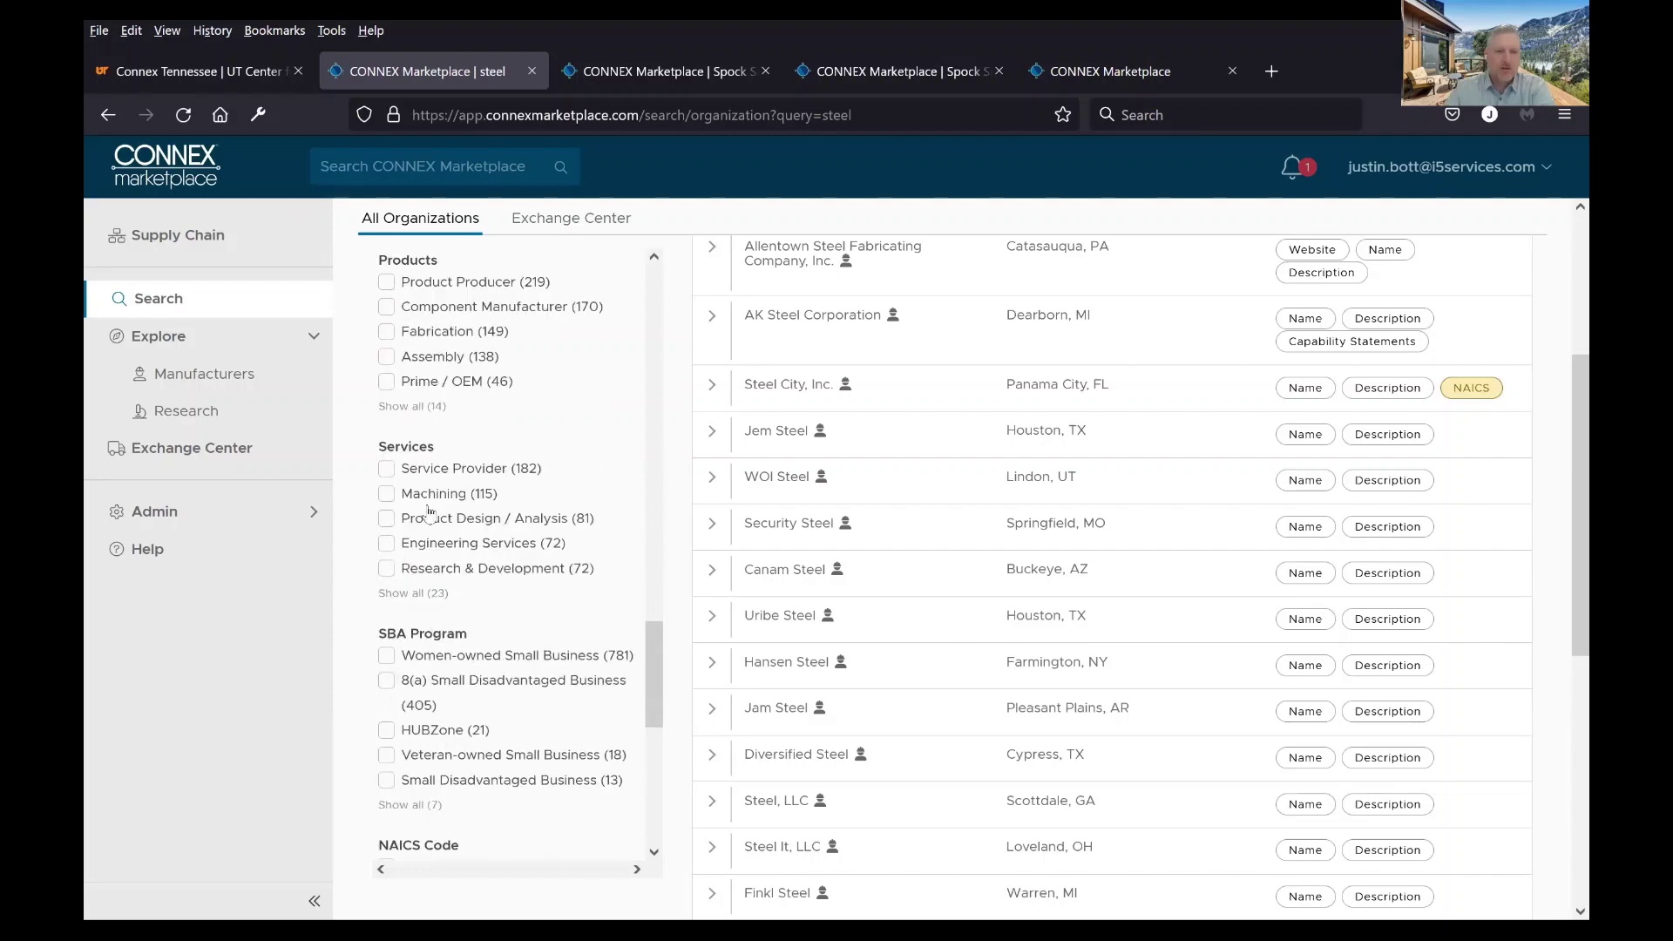
Expand the State filter to its full list and look through the available states
left_click_drag(653, 675, 652, 394)
left_click(418, 670)
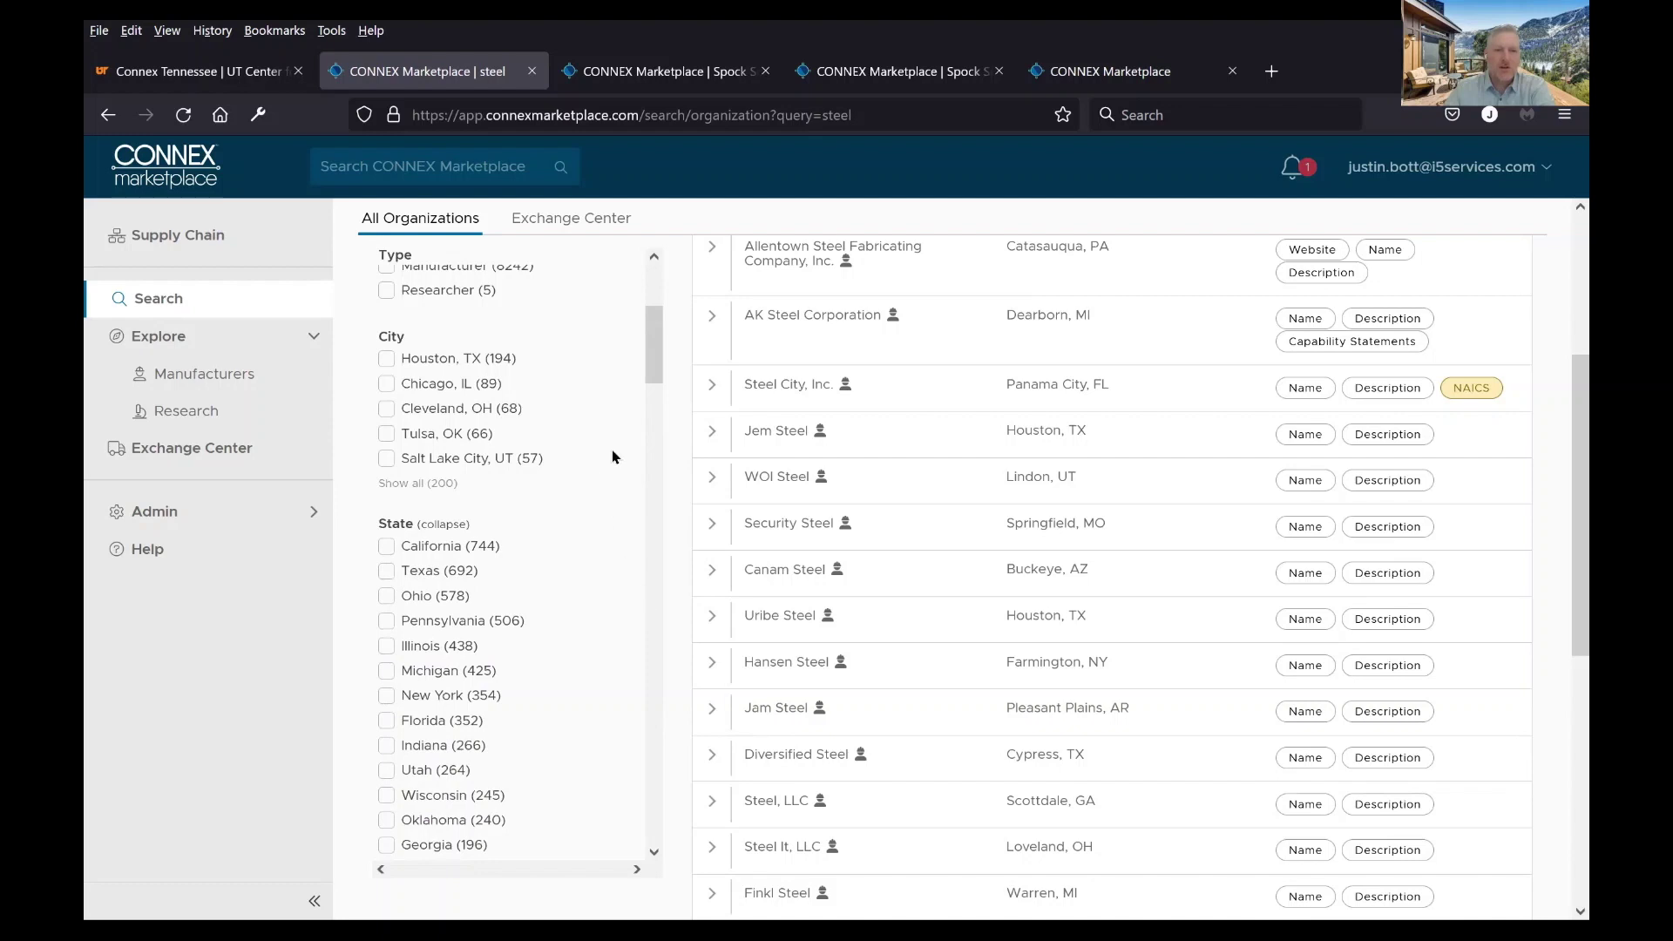
scroll(657, 392, "down", 2)
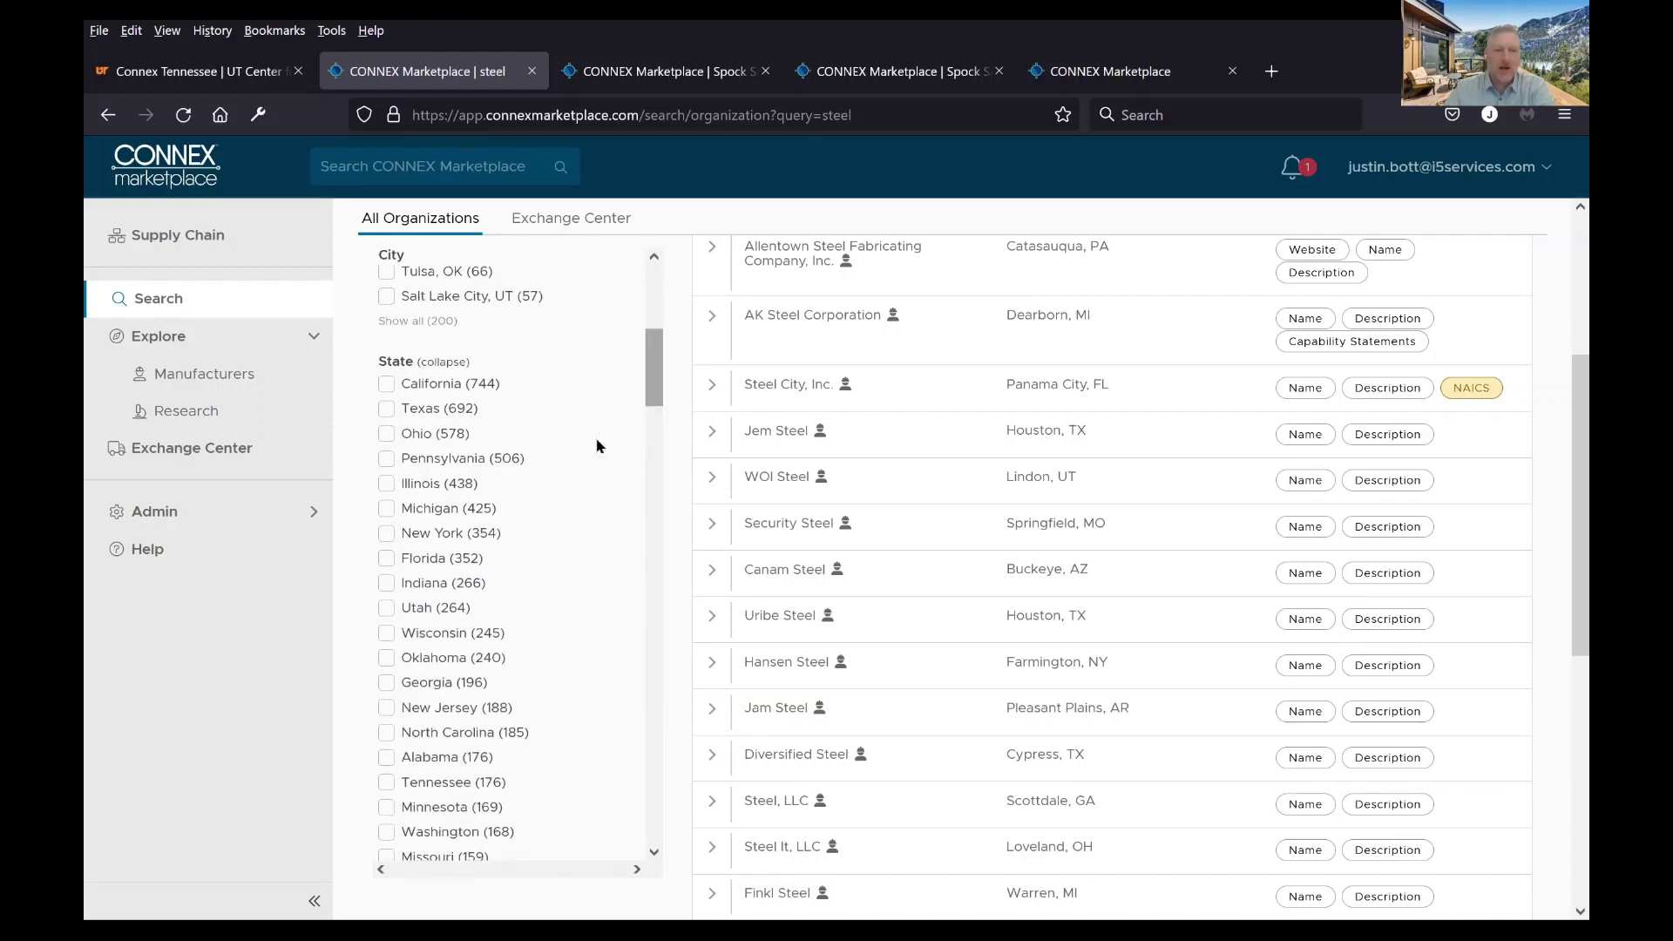
left_click(387, 509)
Filter the steel results by the Machining process and view the matching organizations
left_click_drag(655, 381, 671, 620)
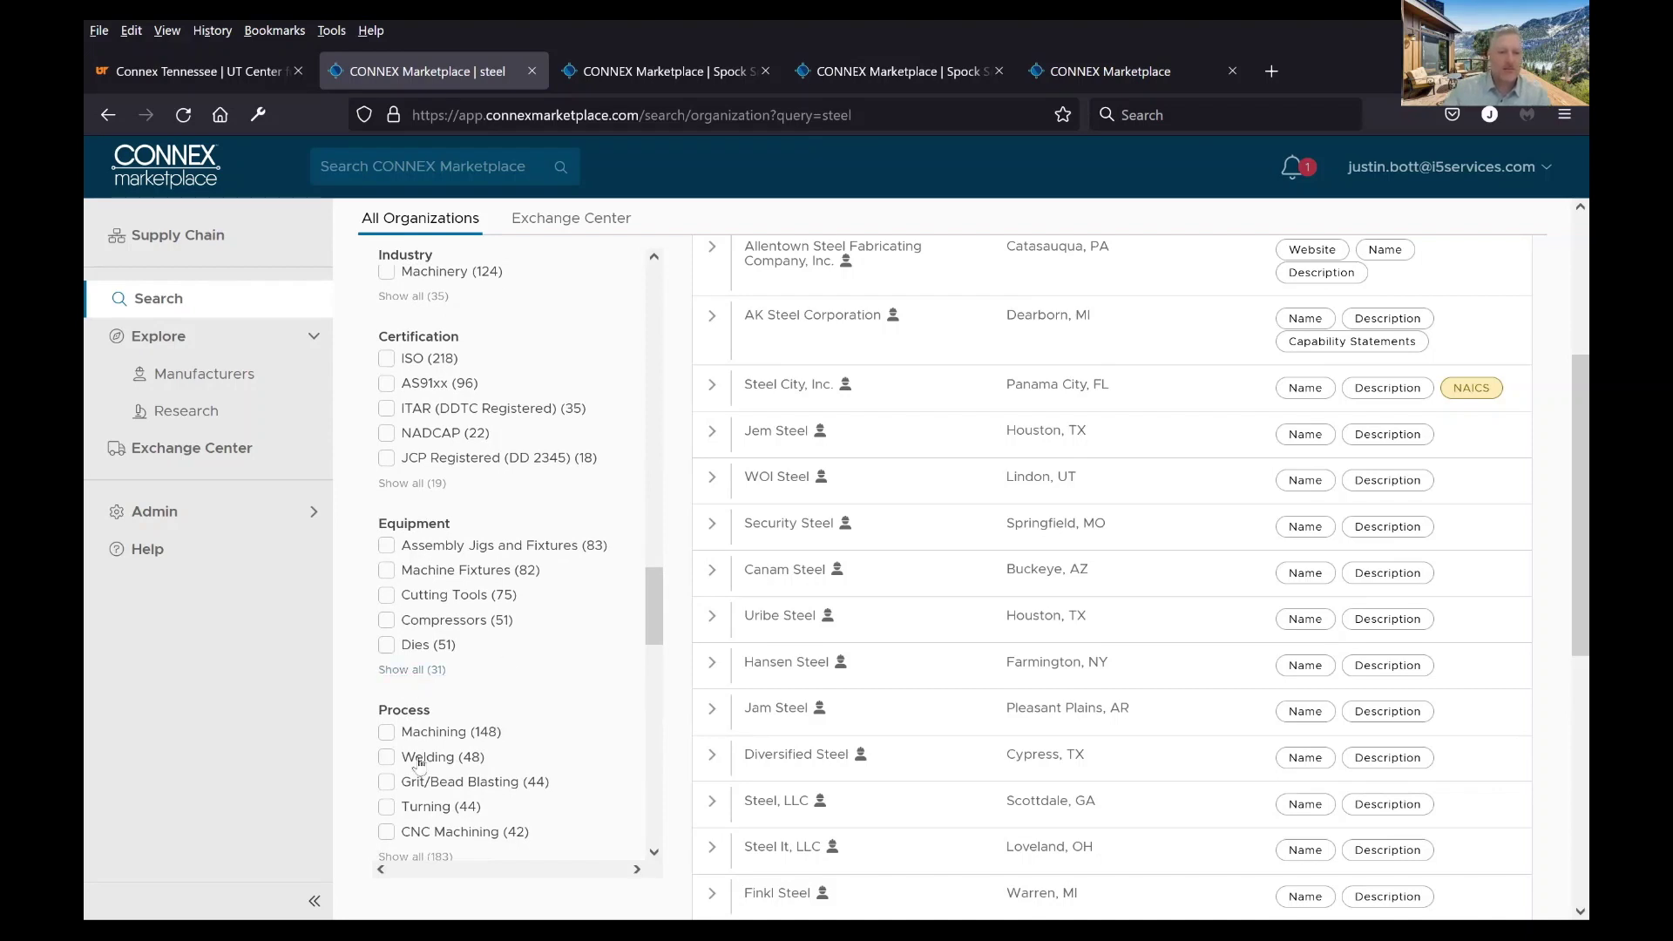
left_click(386, 732)
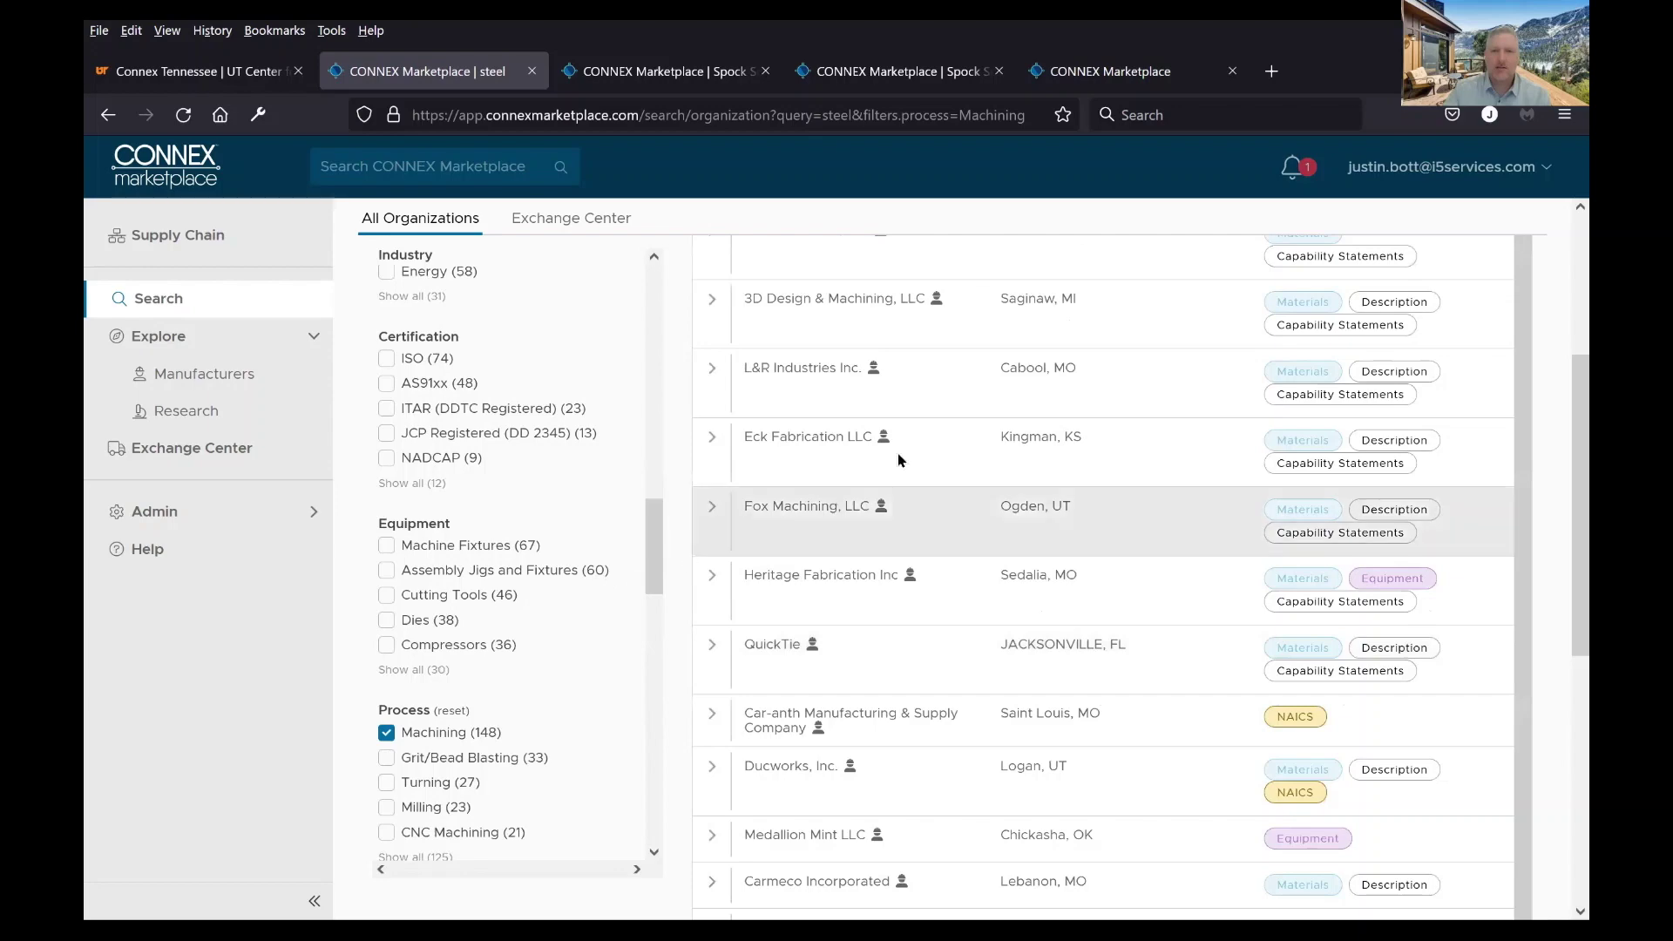
scroll(907, 448, "up", 2)
scroll(1105, 524, "up", 1)
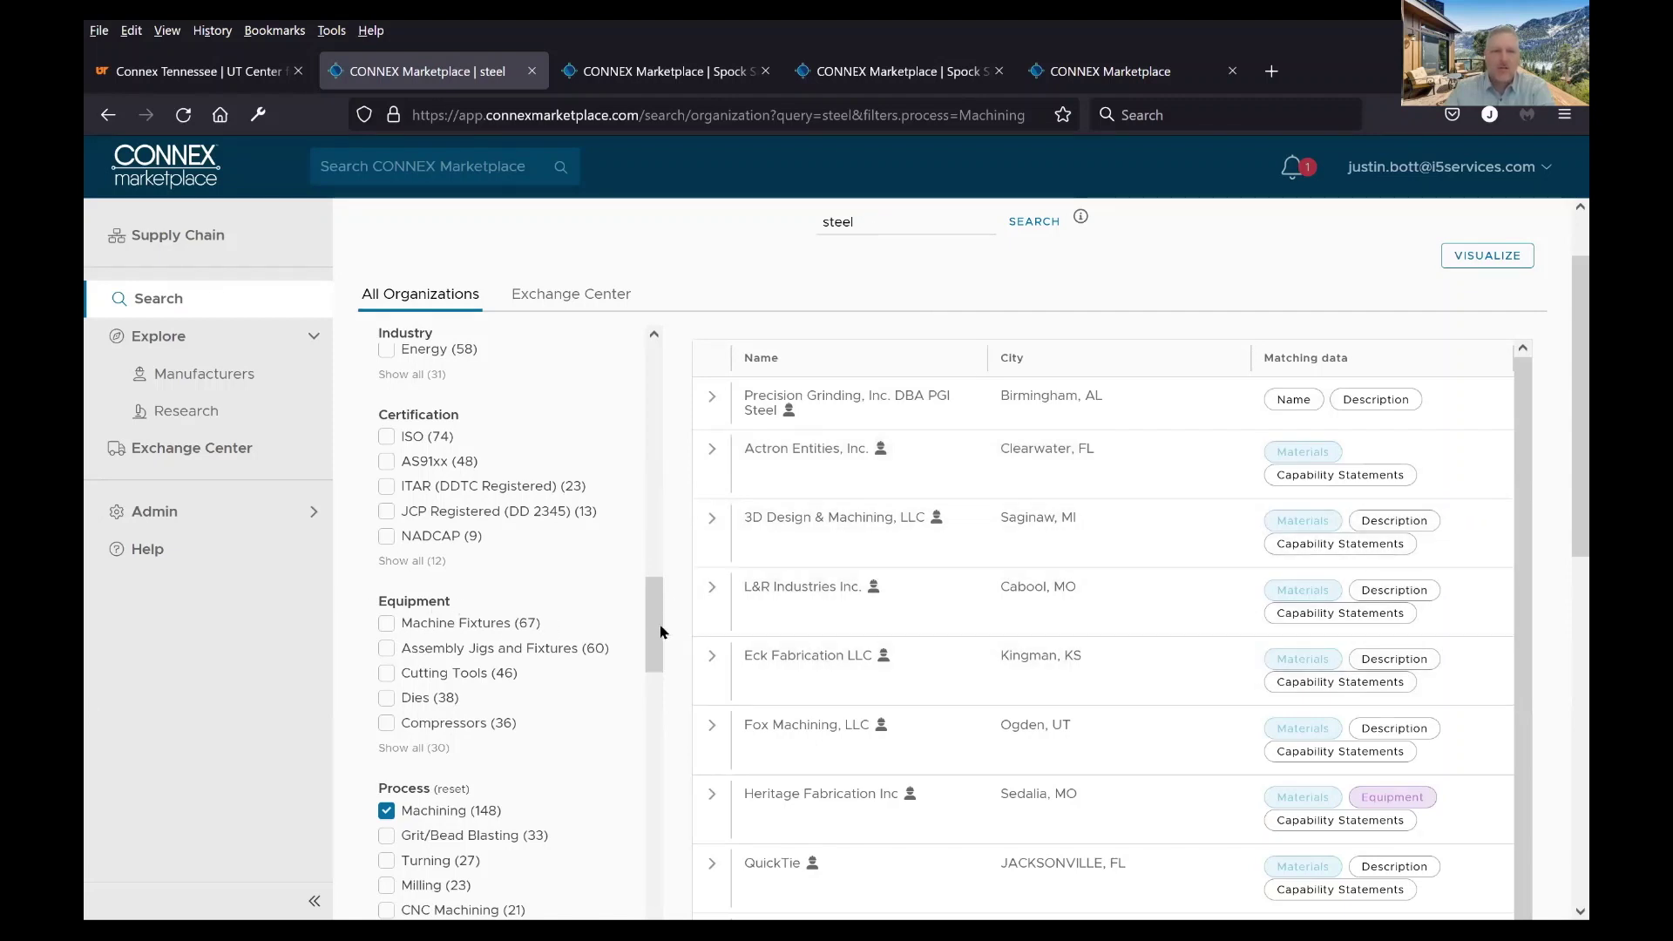
Try to limit the Machining steel results to organizations in Michigan using the State filter
scroll(645, 636, "up", 2)
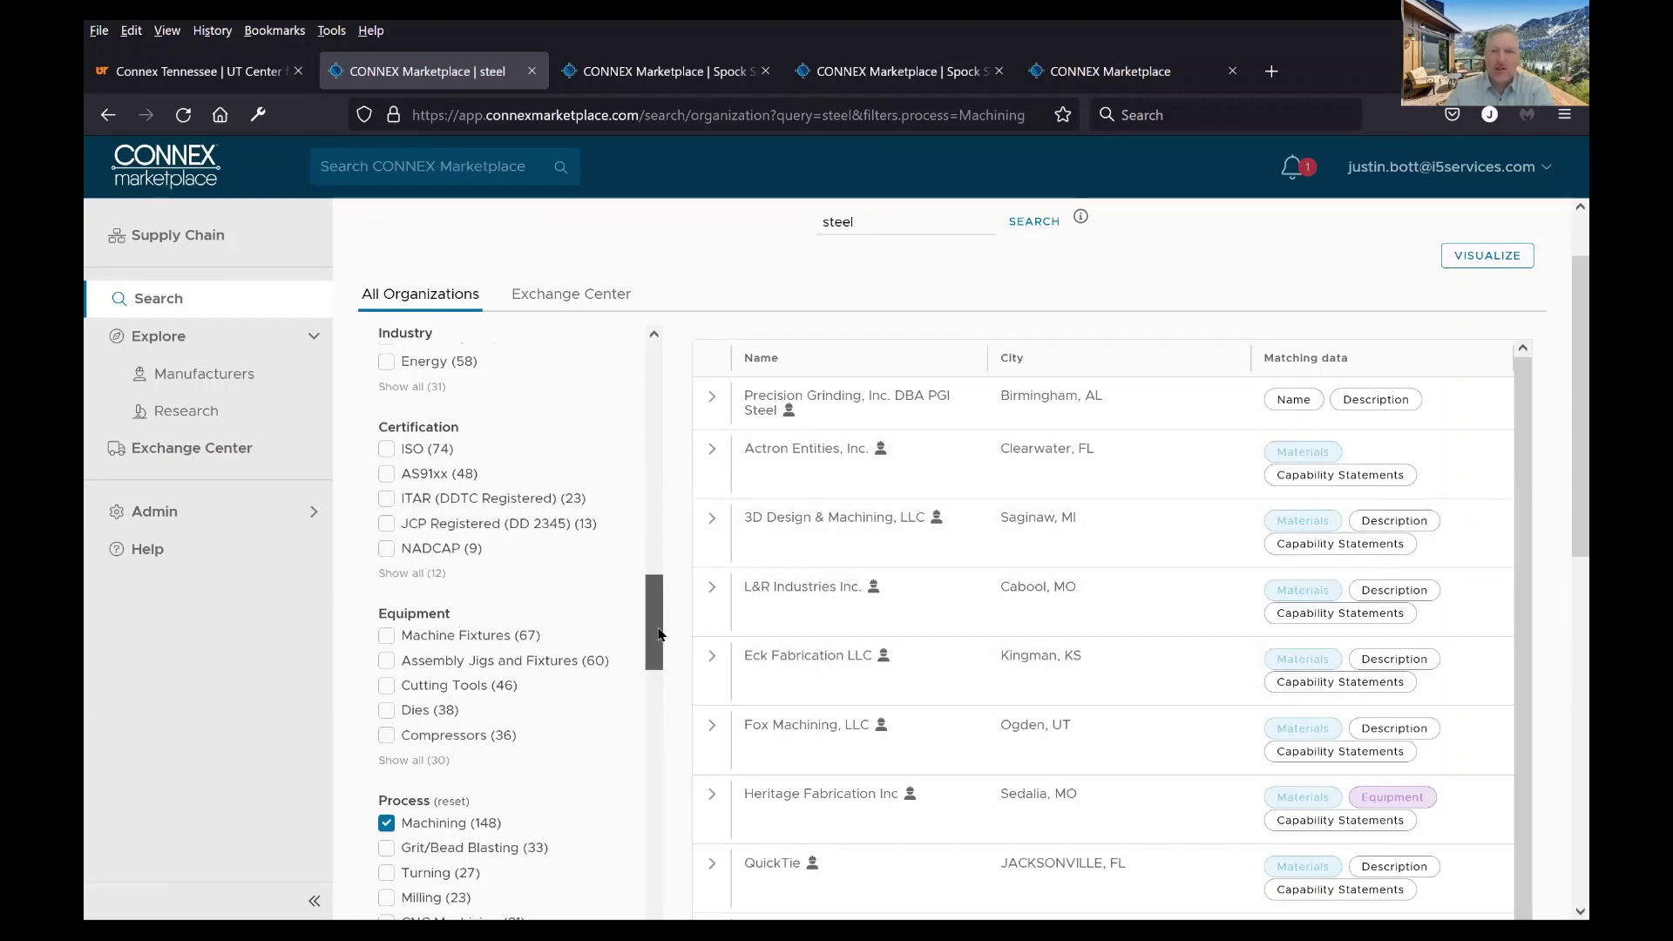
scroll(634, 571, "up", 8)
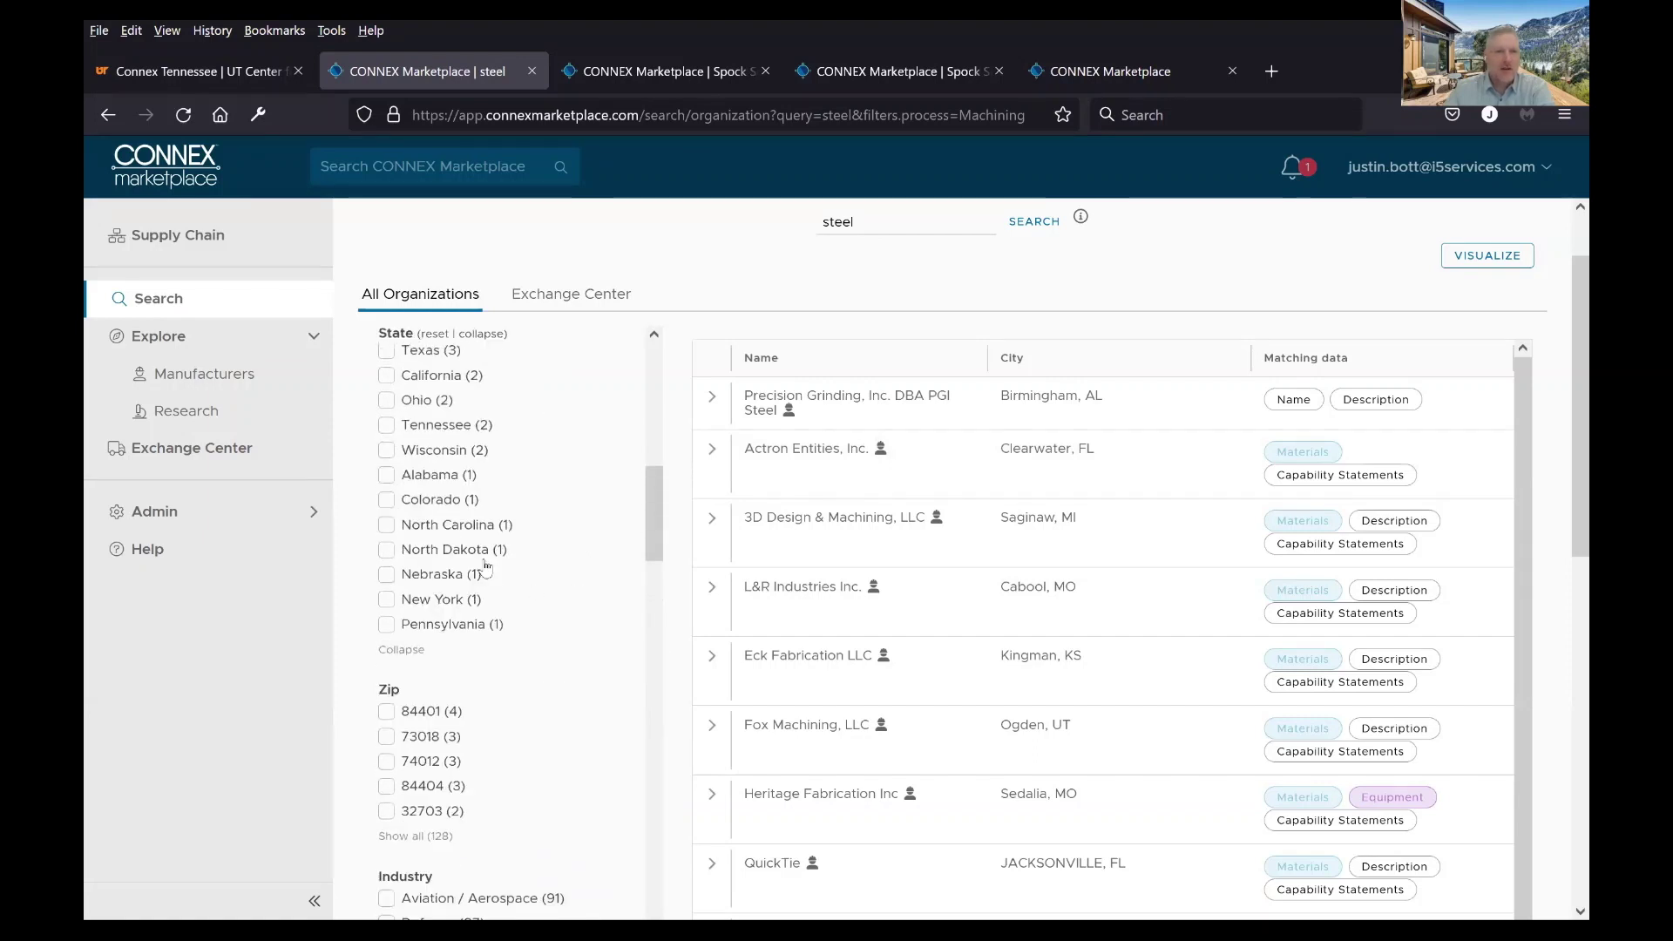
left_click(386, 470)
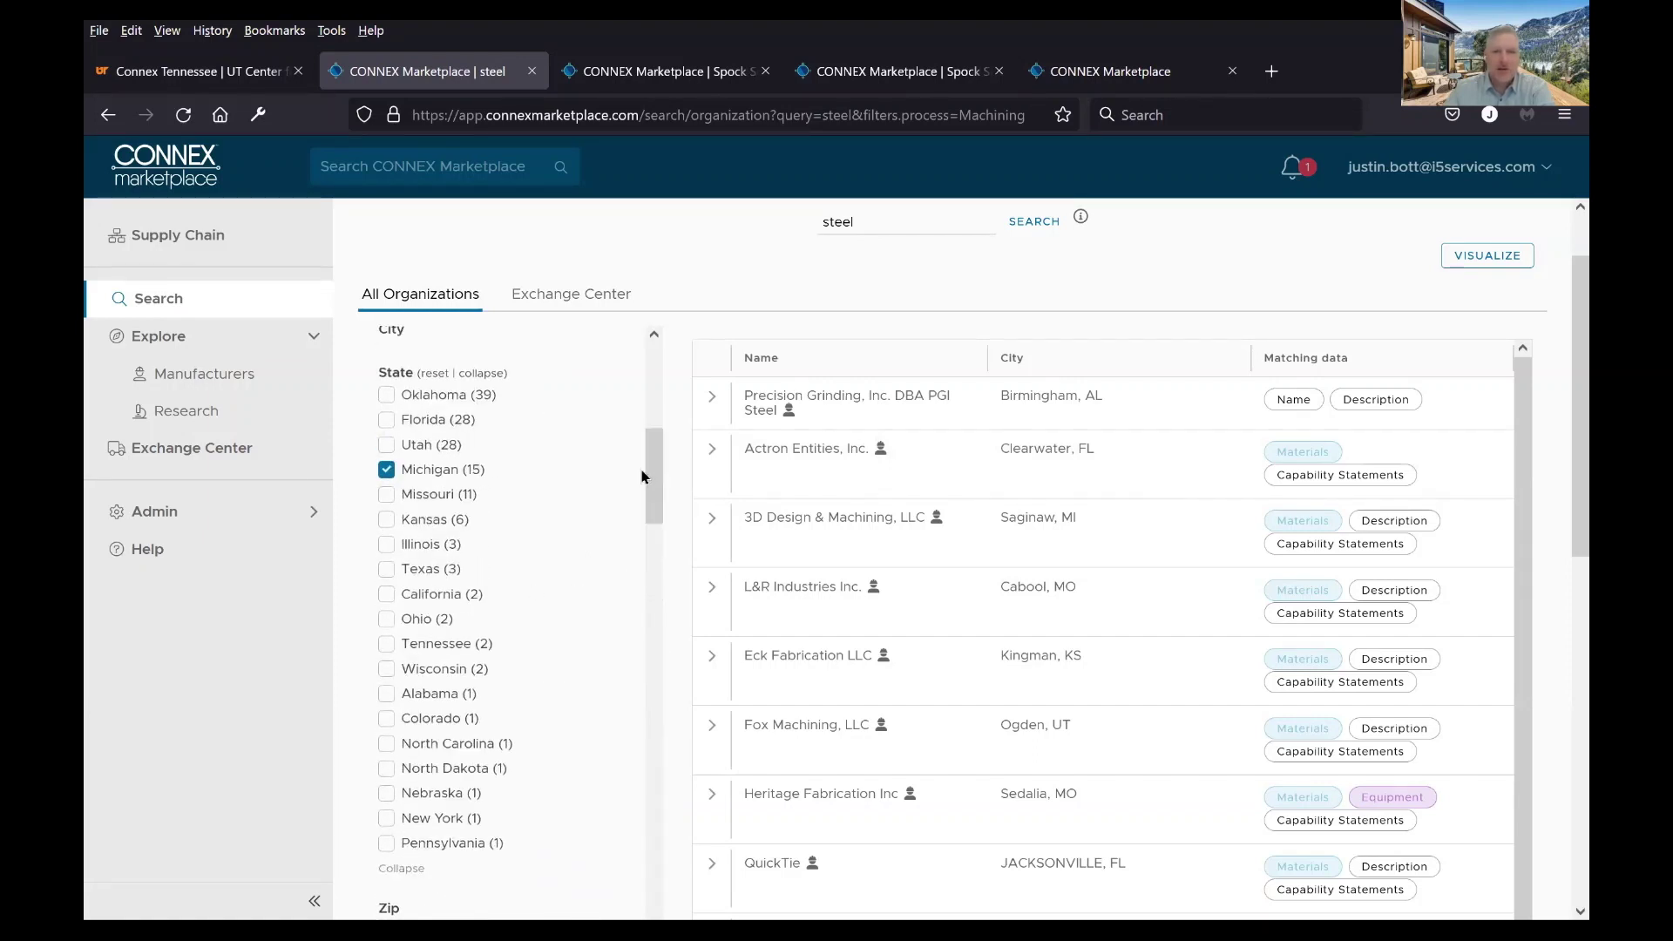
scroll(1126, 520, "up", 1)
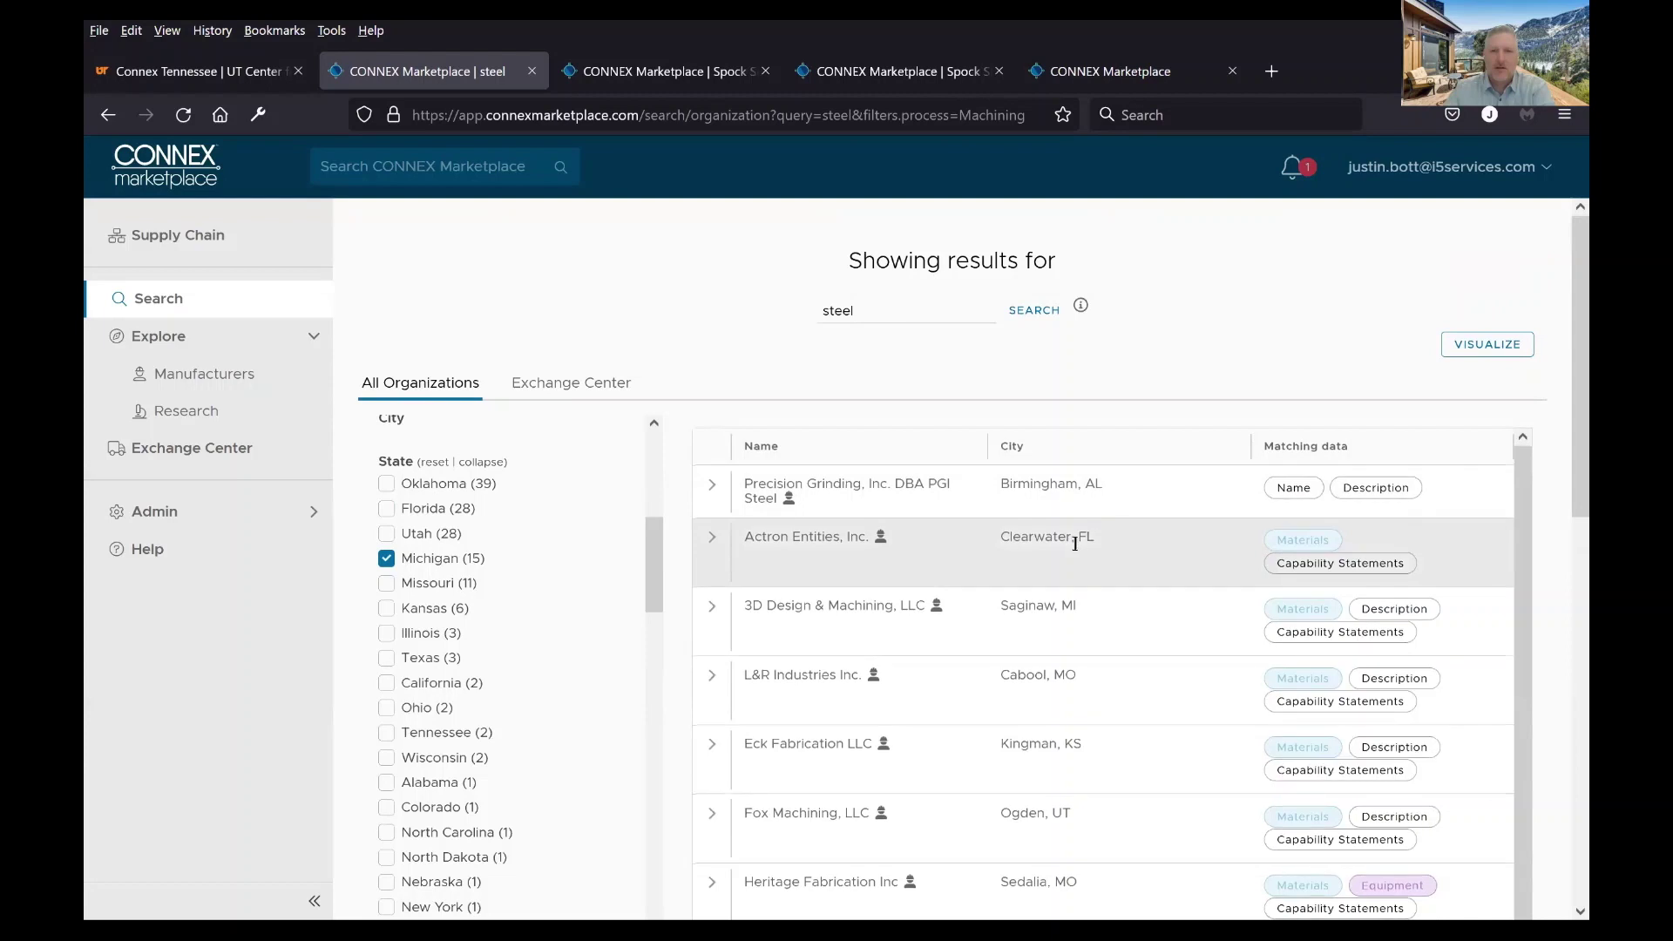
scroll(1085, 558, "down", 1)
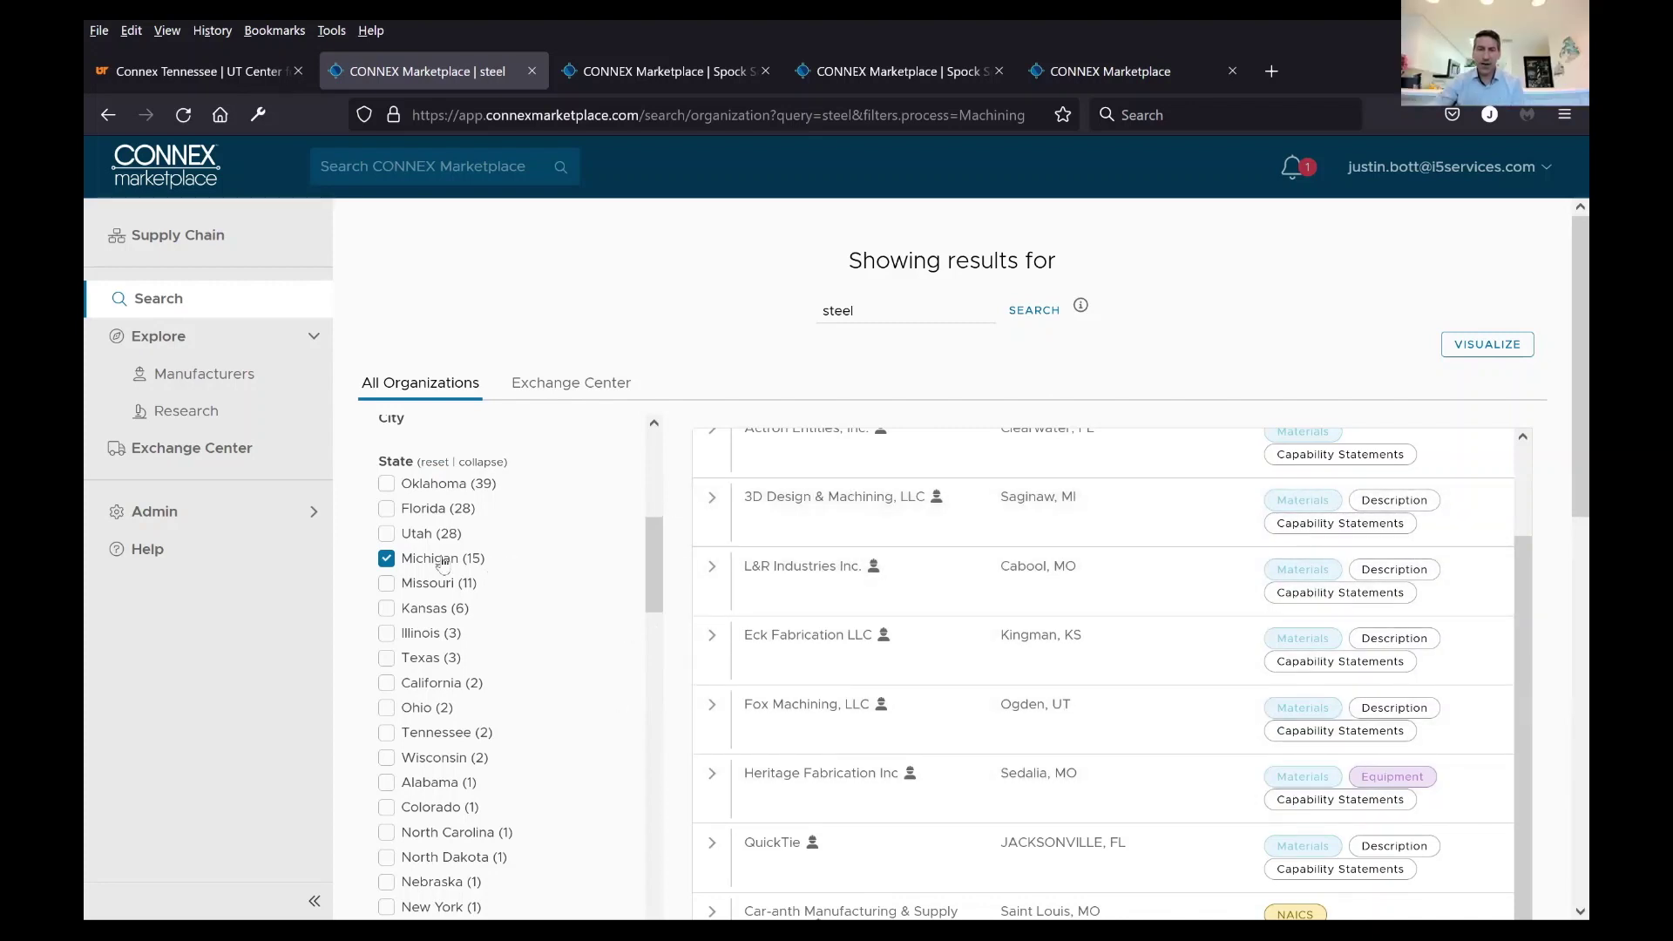
Reset the State filter, reselect Michigan and apply it to the Machining steel results
scroll(653, 558, "up", 2)
scroll(671, 614, "down", 4)
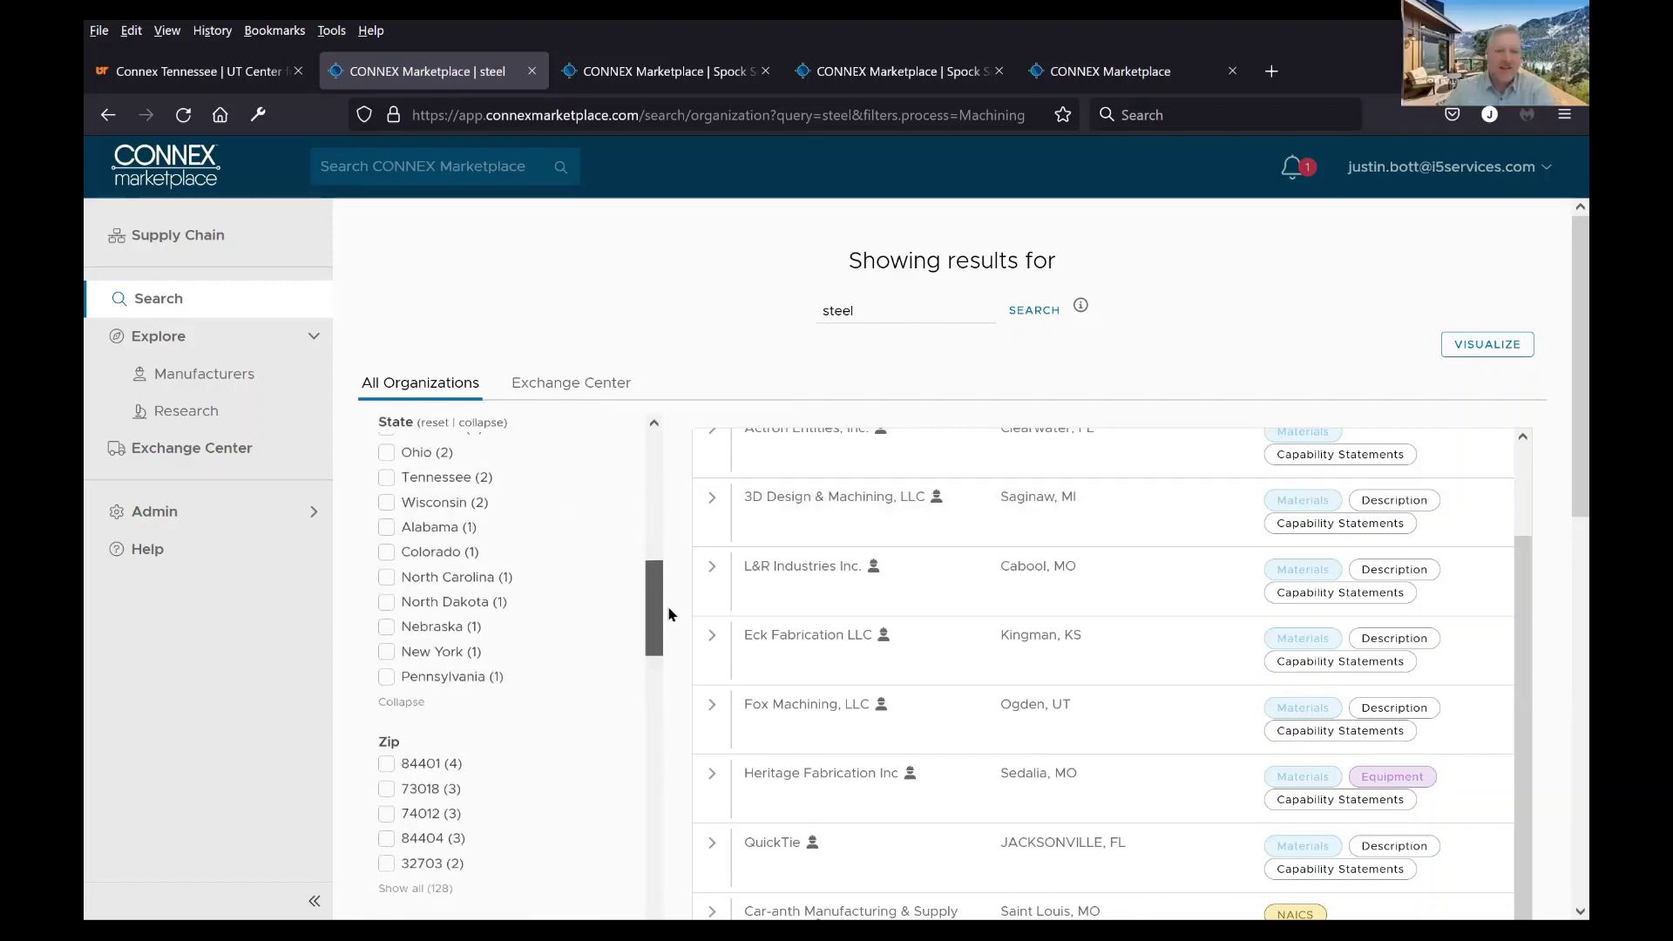
scroll(558, 662, "up", 6)
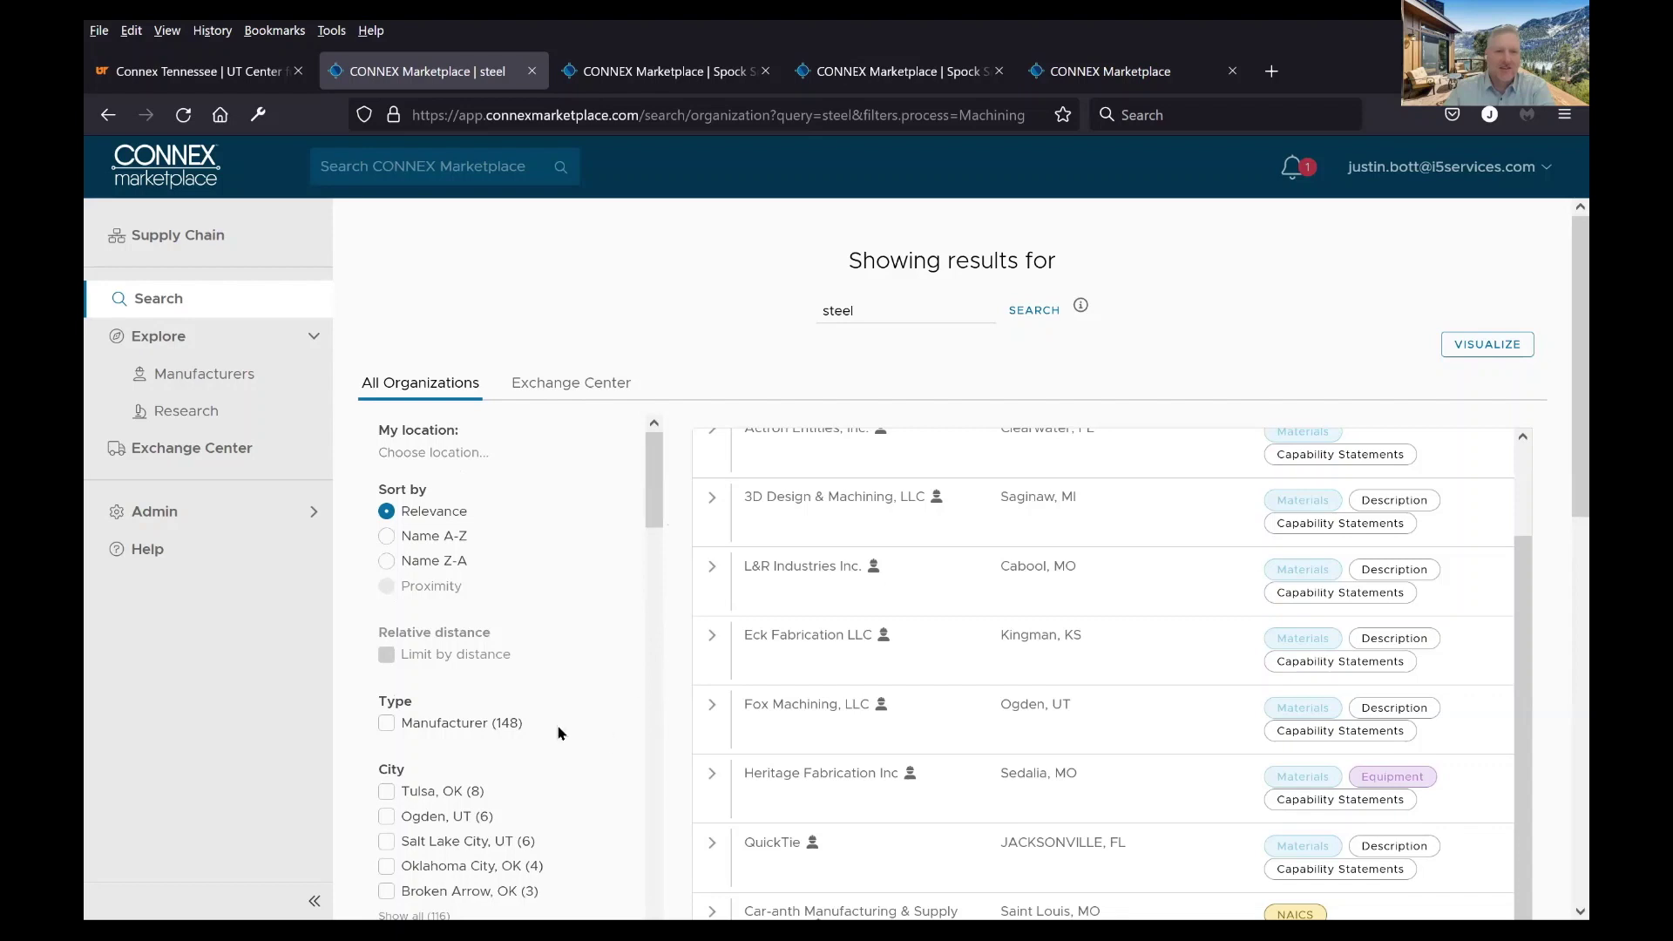
scroll(518, 710, "down", 1)
scroll(518, 710, "down", 5)
scroll(501, 558, "up", 2)
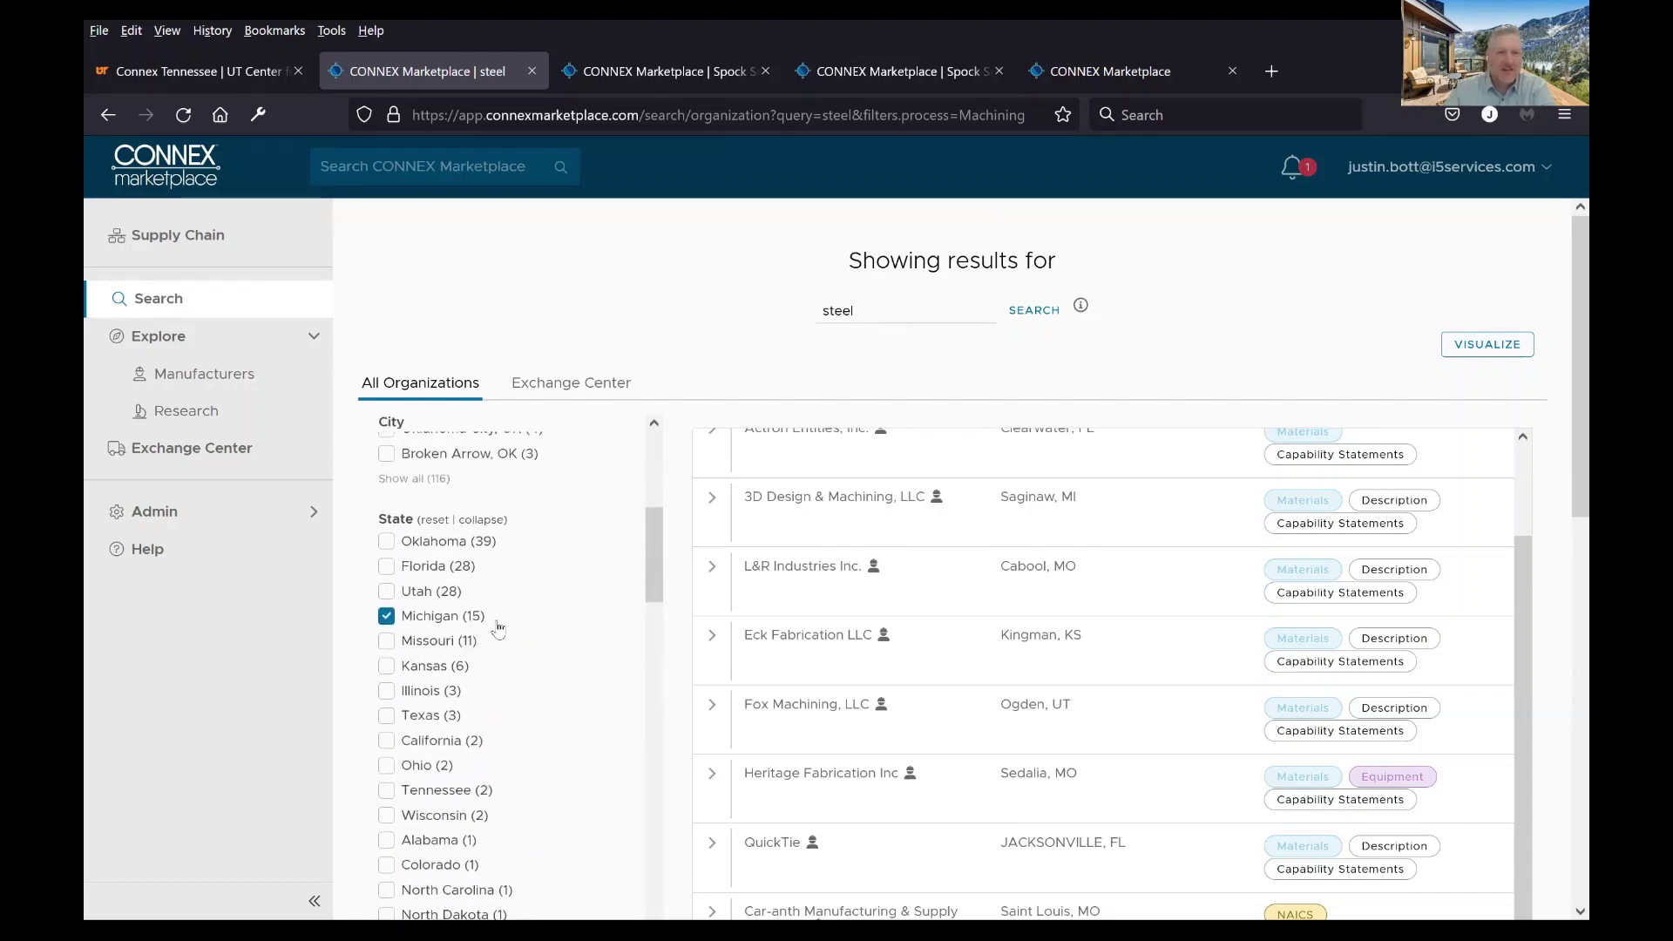
left_click(433, 521)
left_click(387, 617)
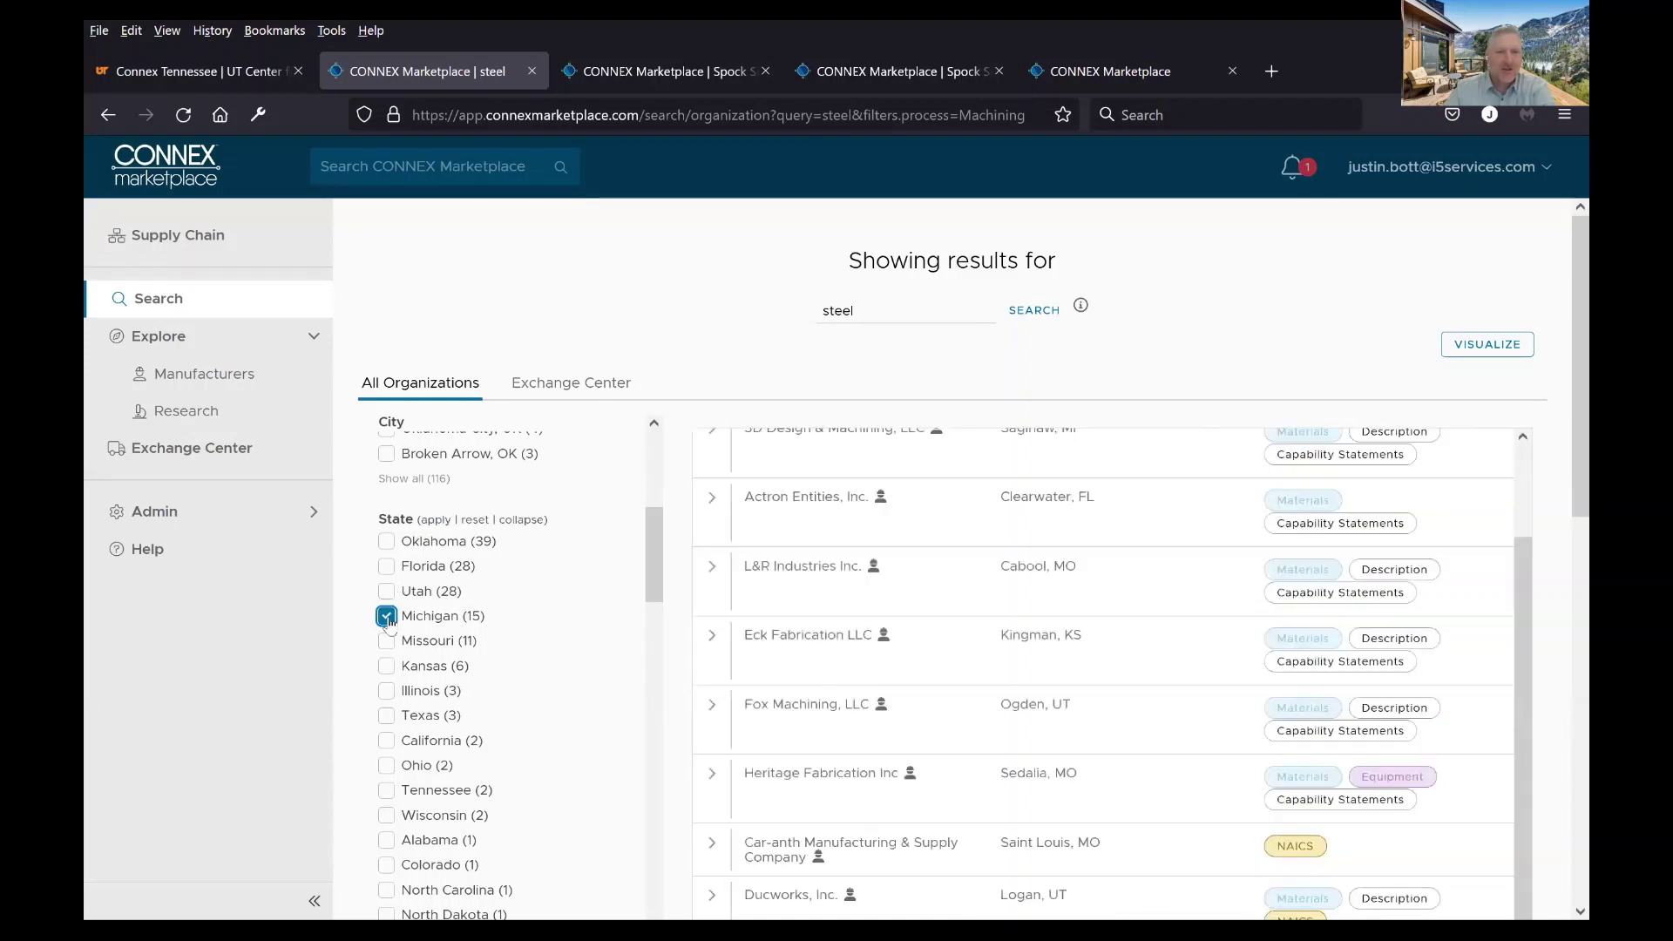
left_click(435, 521)
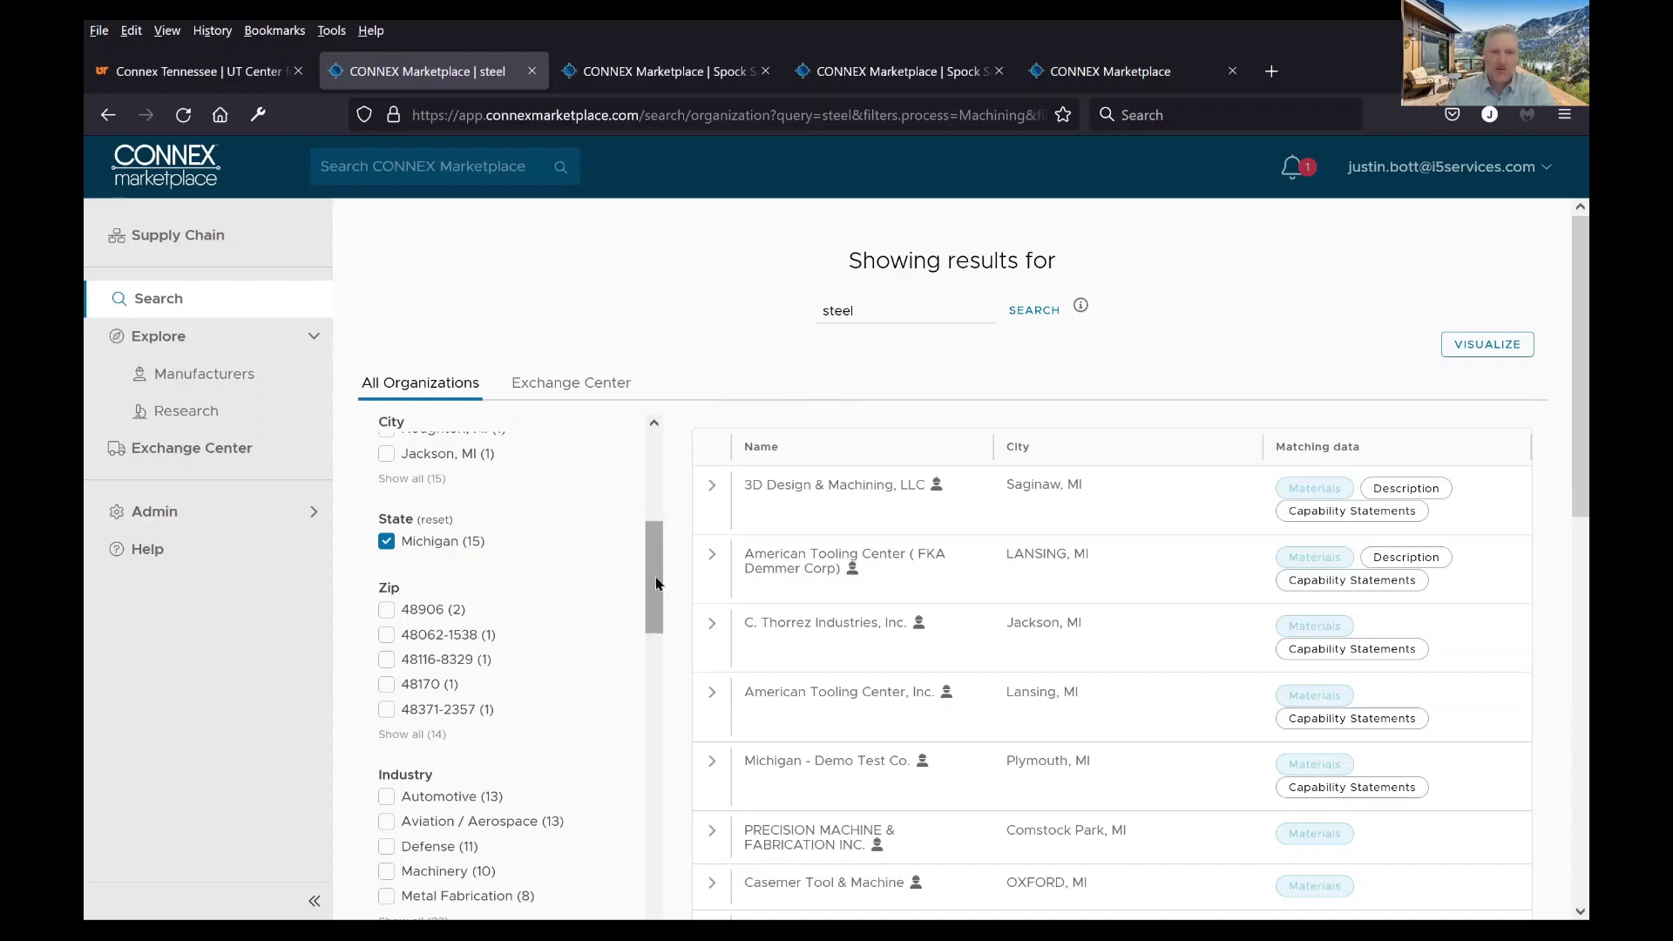
Look through the Michigan organizations in the results and the filter options available for them
left_click_drag(655, 577, 652, 681)
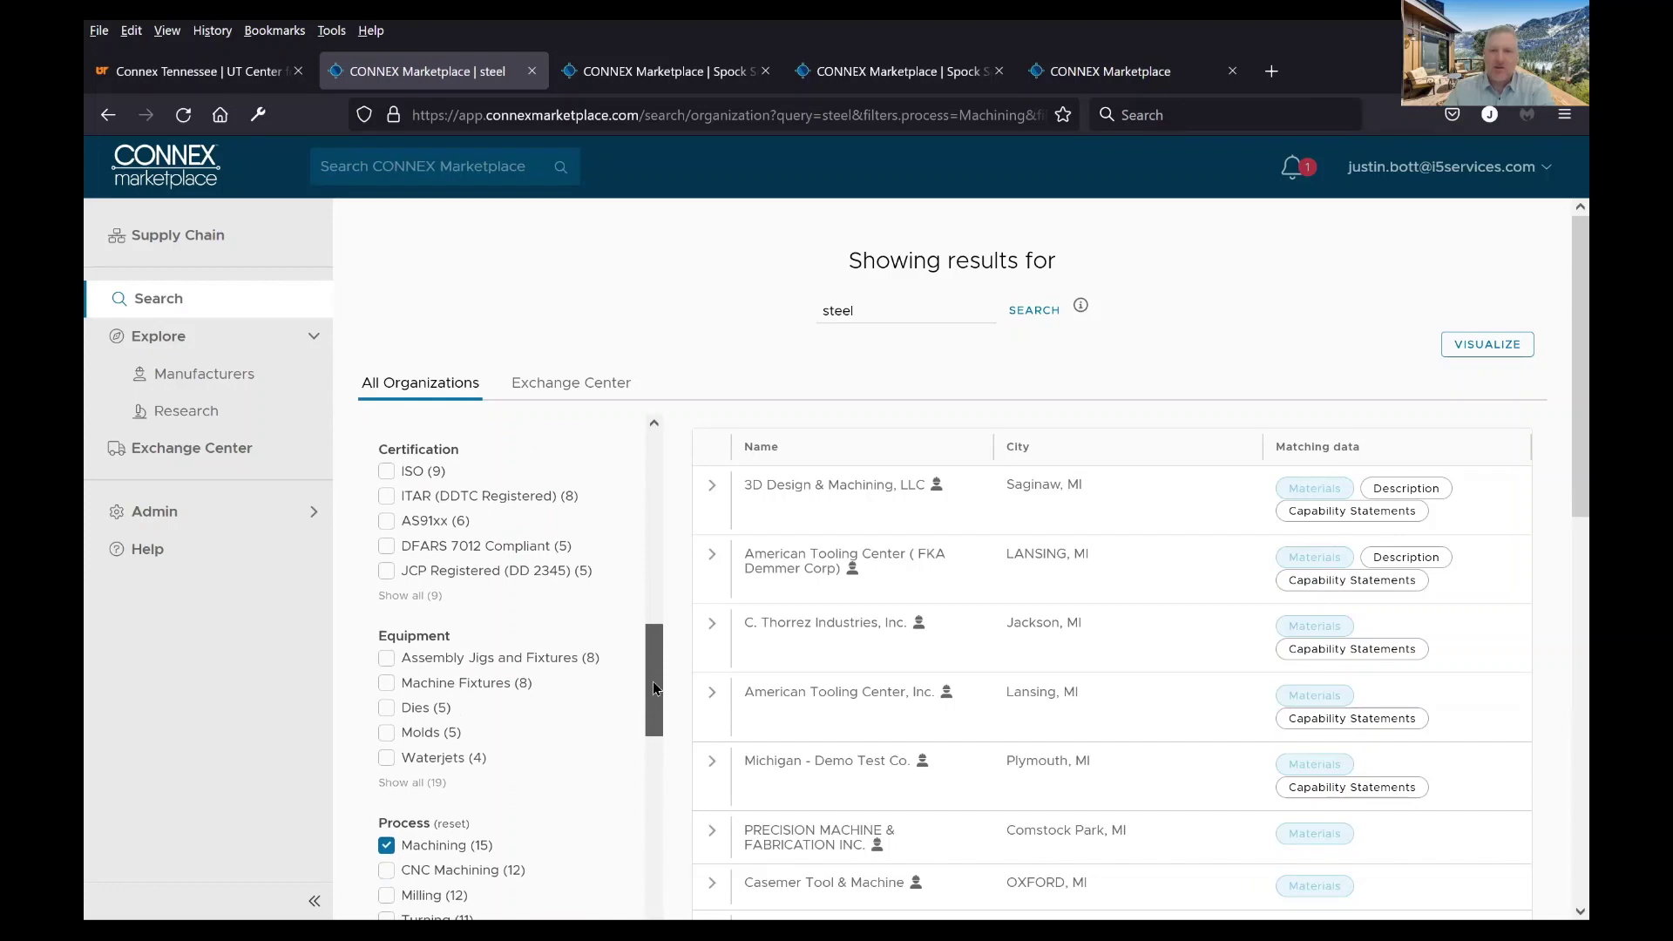
scroll(1165, 841, "down", 5)
scroll(1254, 866, "down", 2)
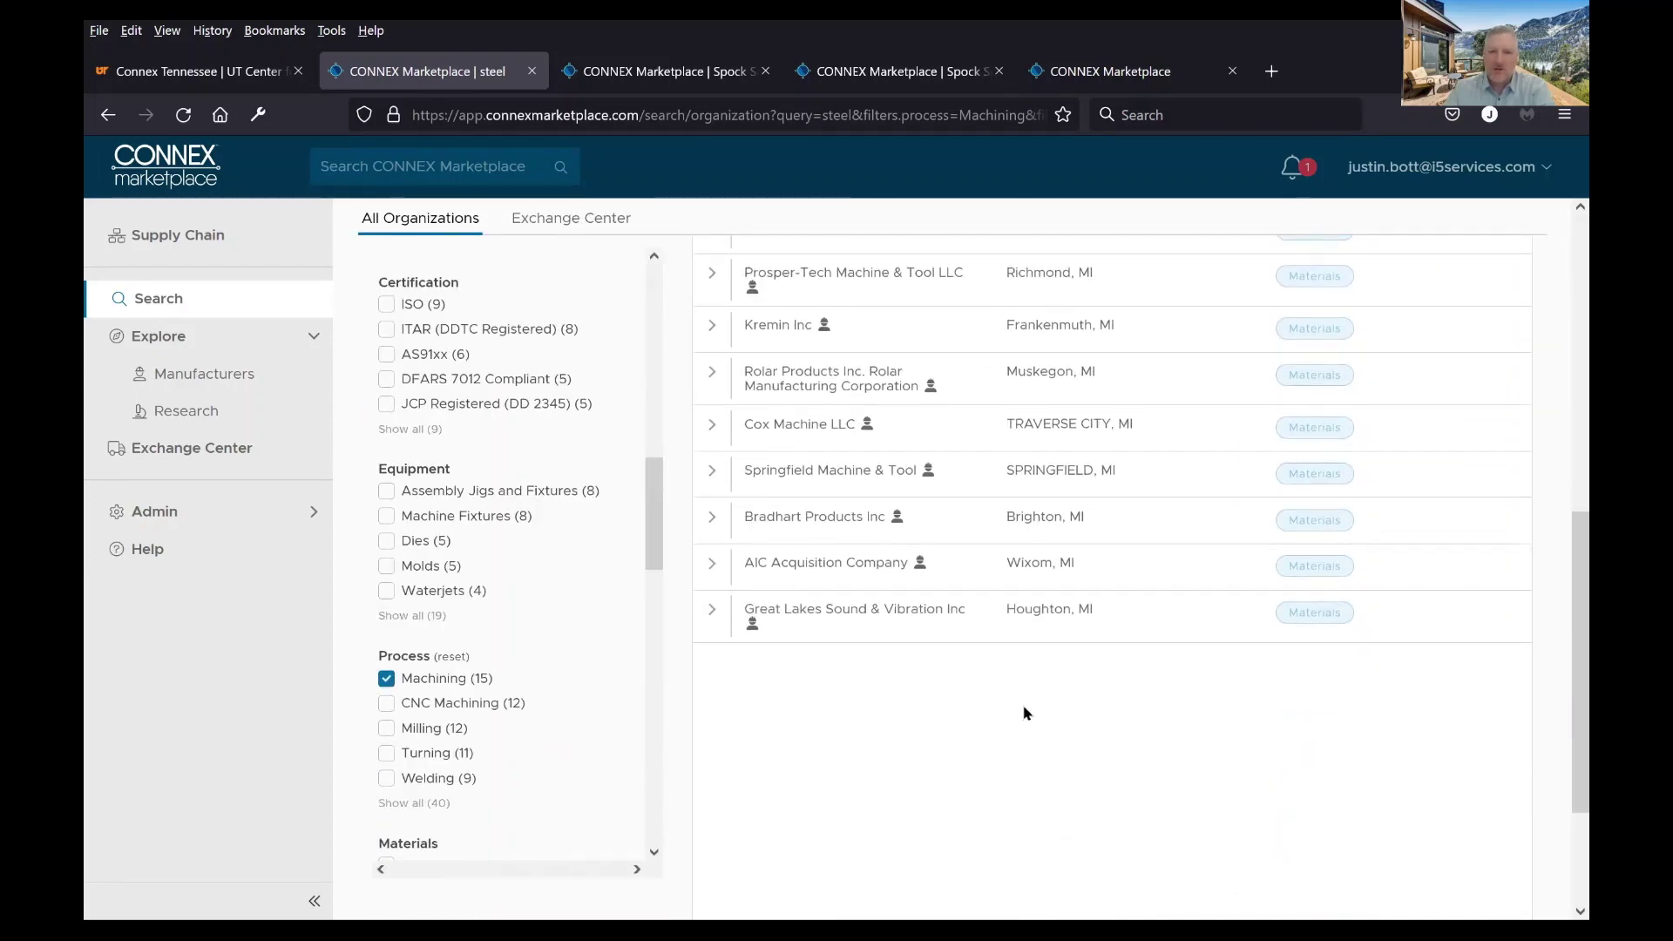
scroll(1028, 689, "up", 2)
scroll(1089, 695, "up", 4)
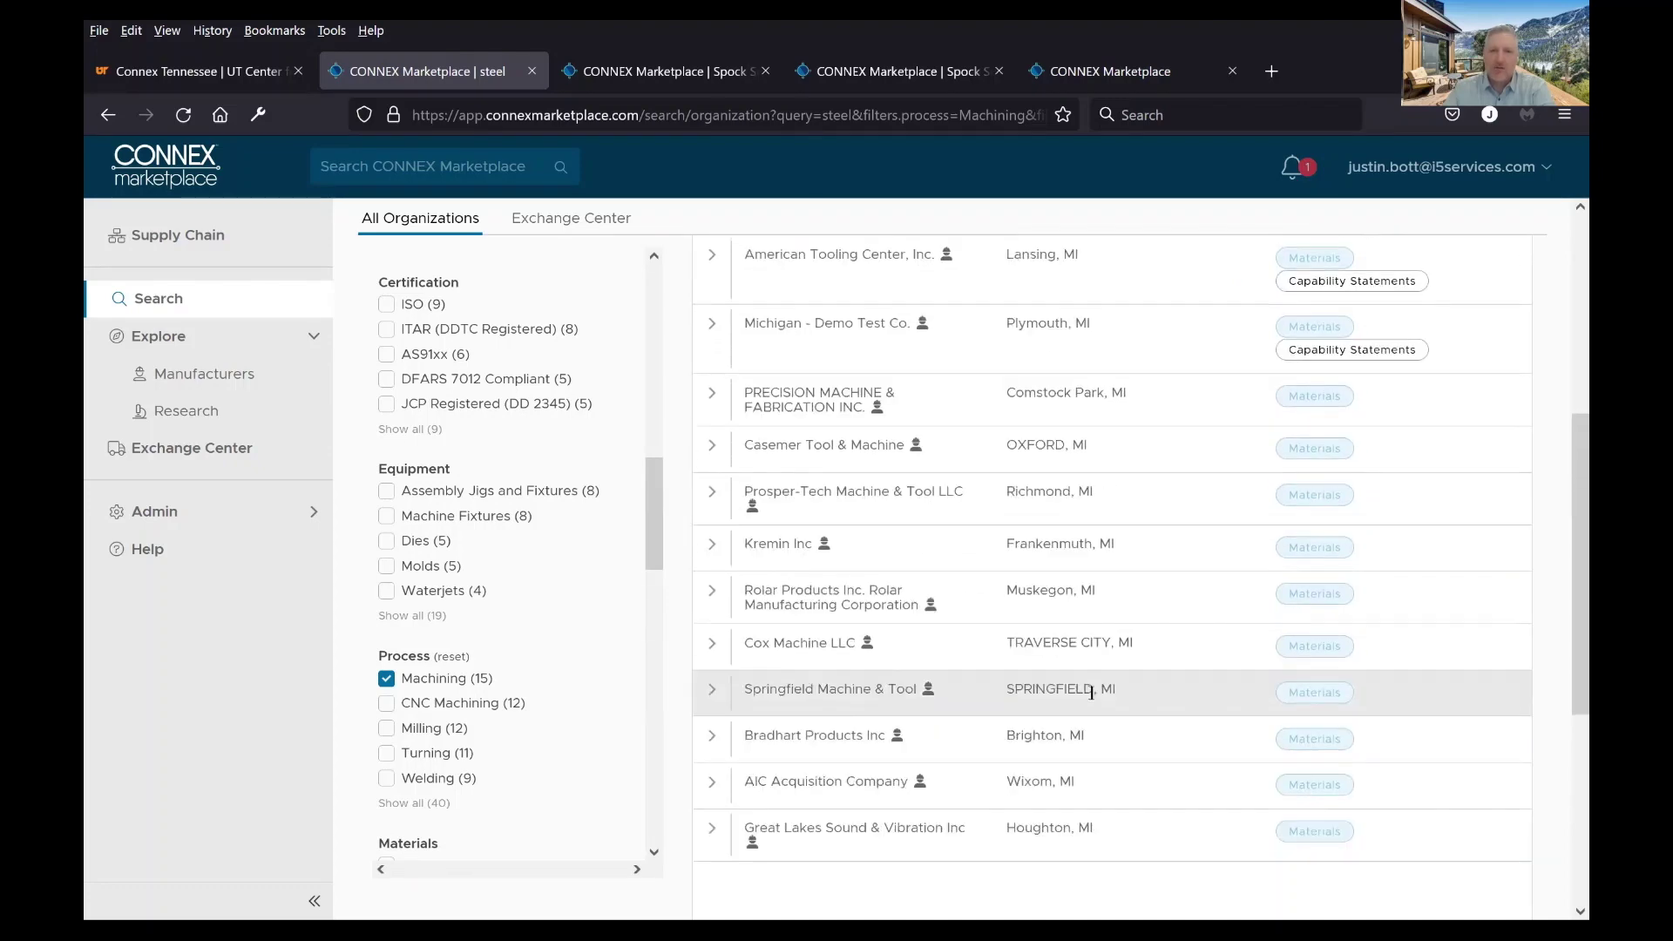
scroll(1068, 639, "up", 4)
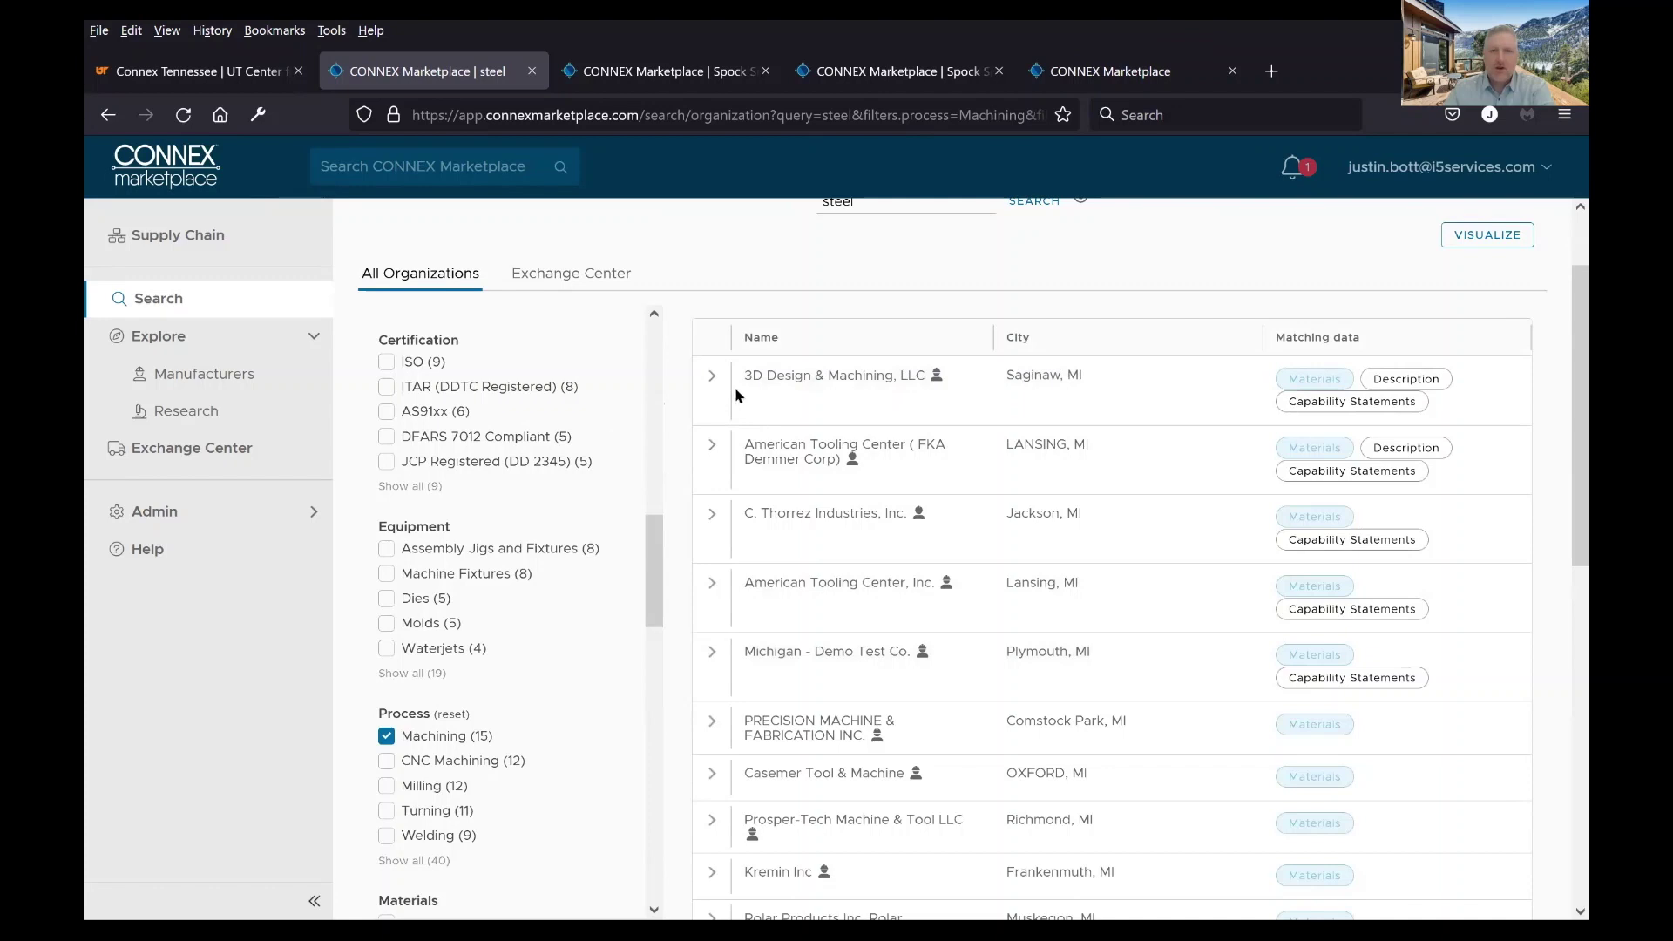
Expand the 3D Design & Machining, LLC result, open its full profile and review the overview, processes, equipment, certifications and materials
left_click(710, 377)
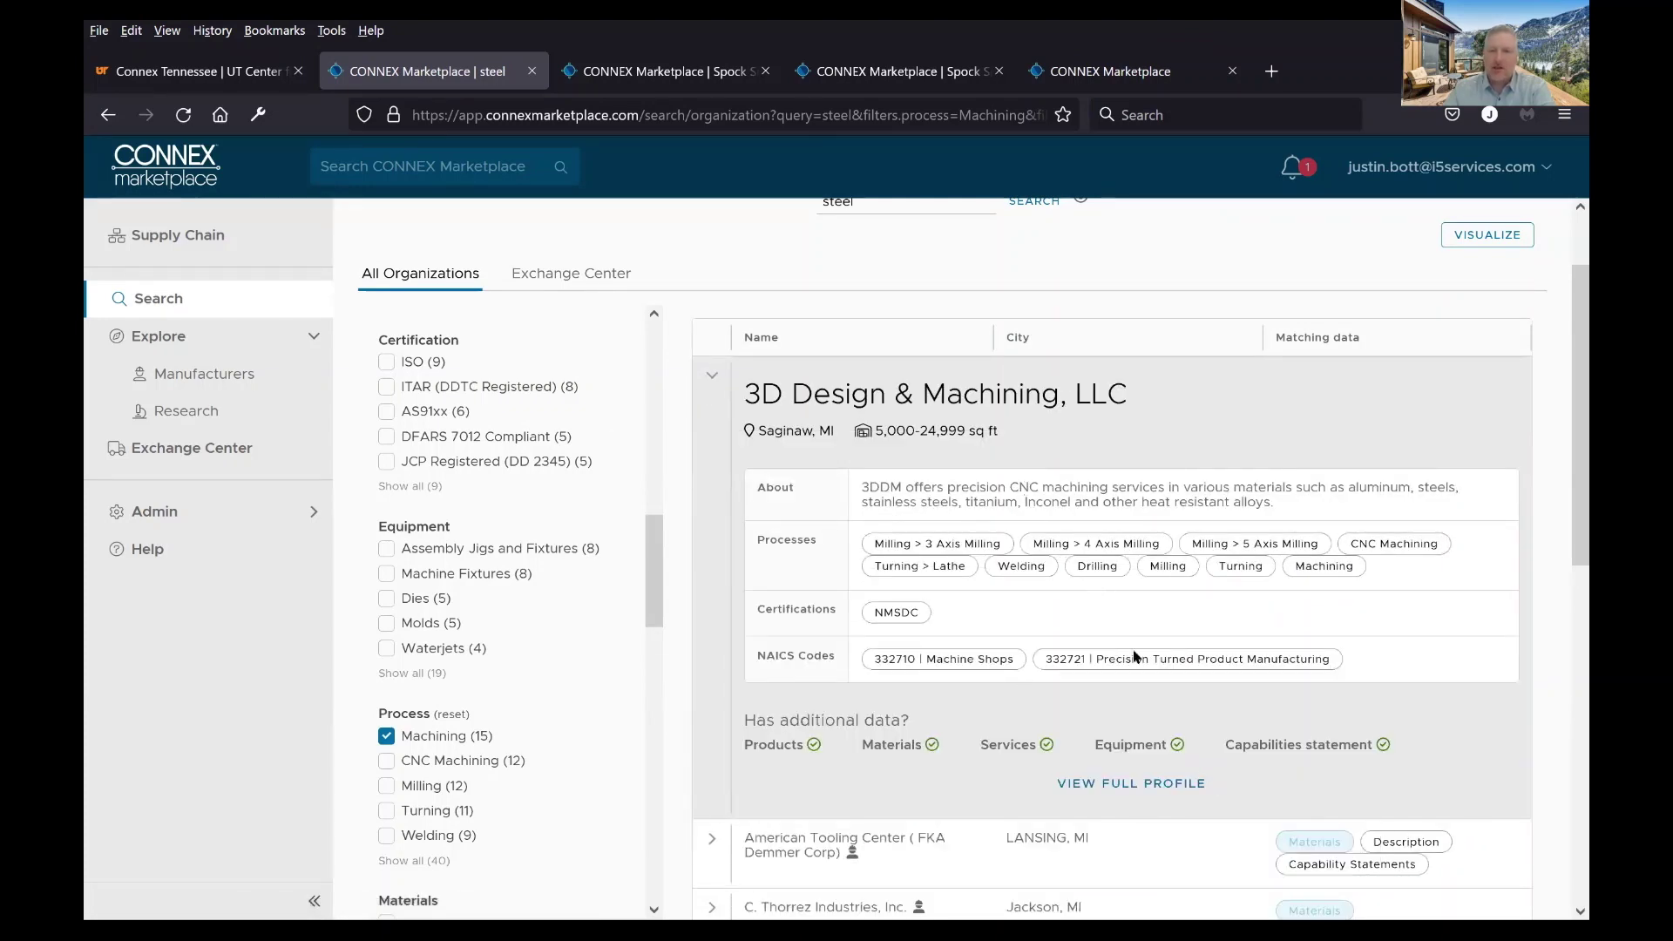
left_click(1121, 788)
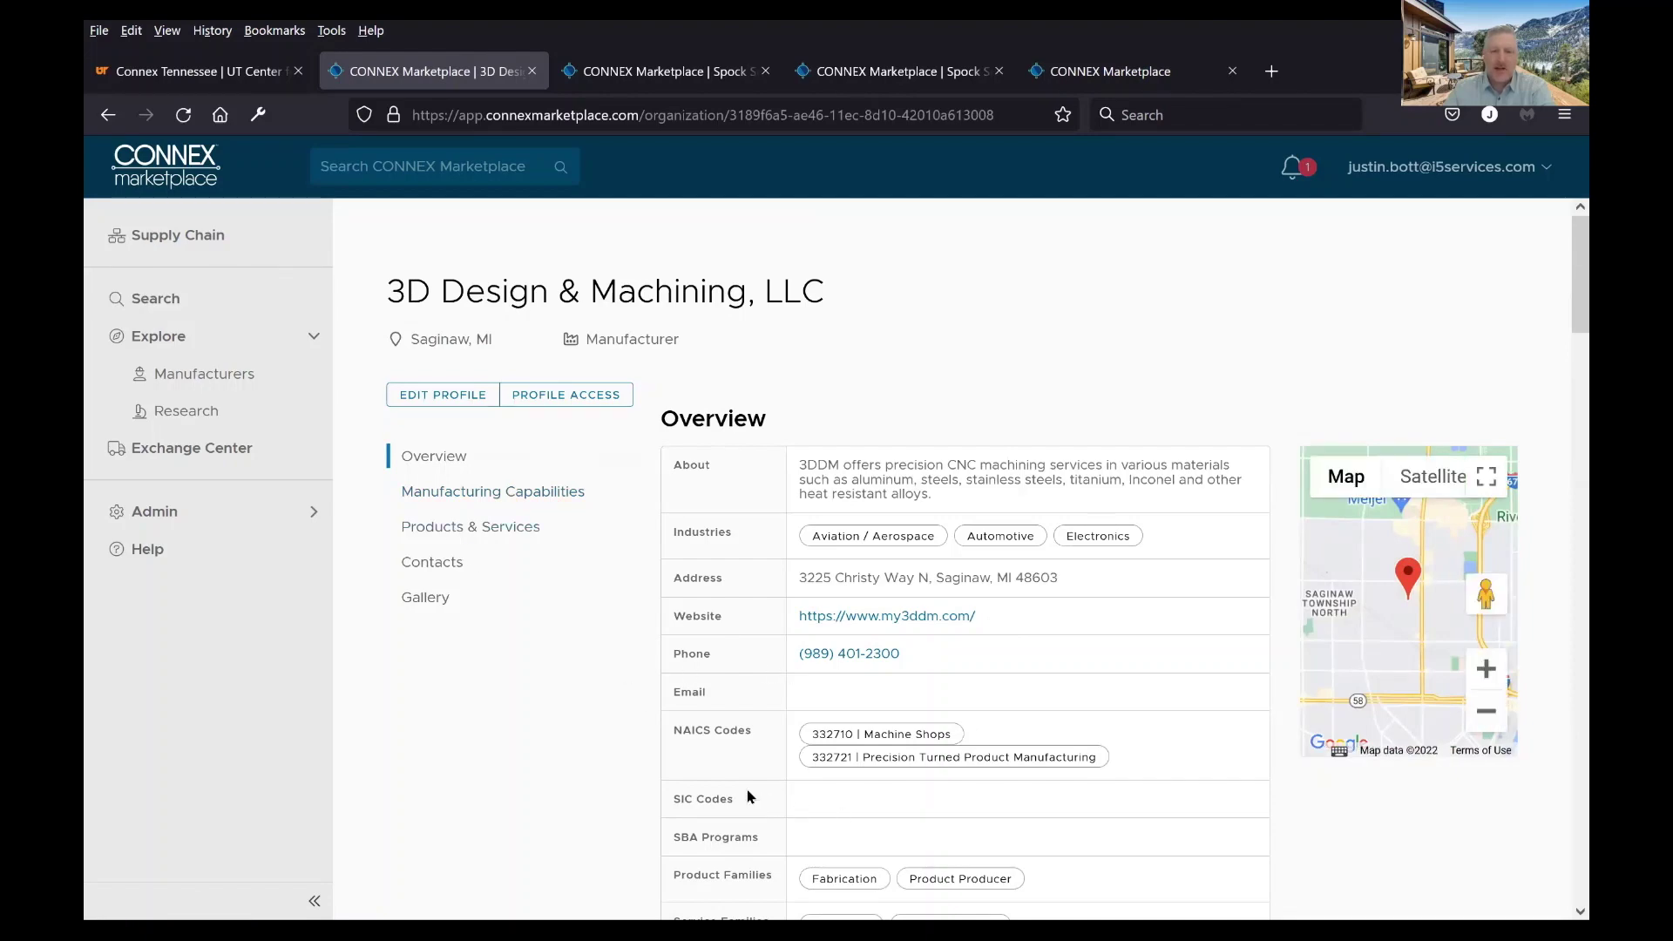
scroll(562, 680, "down", 3)
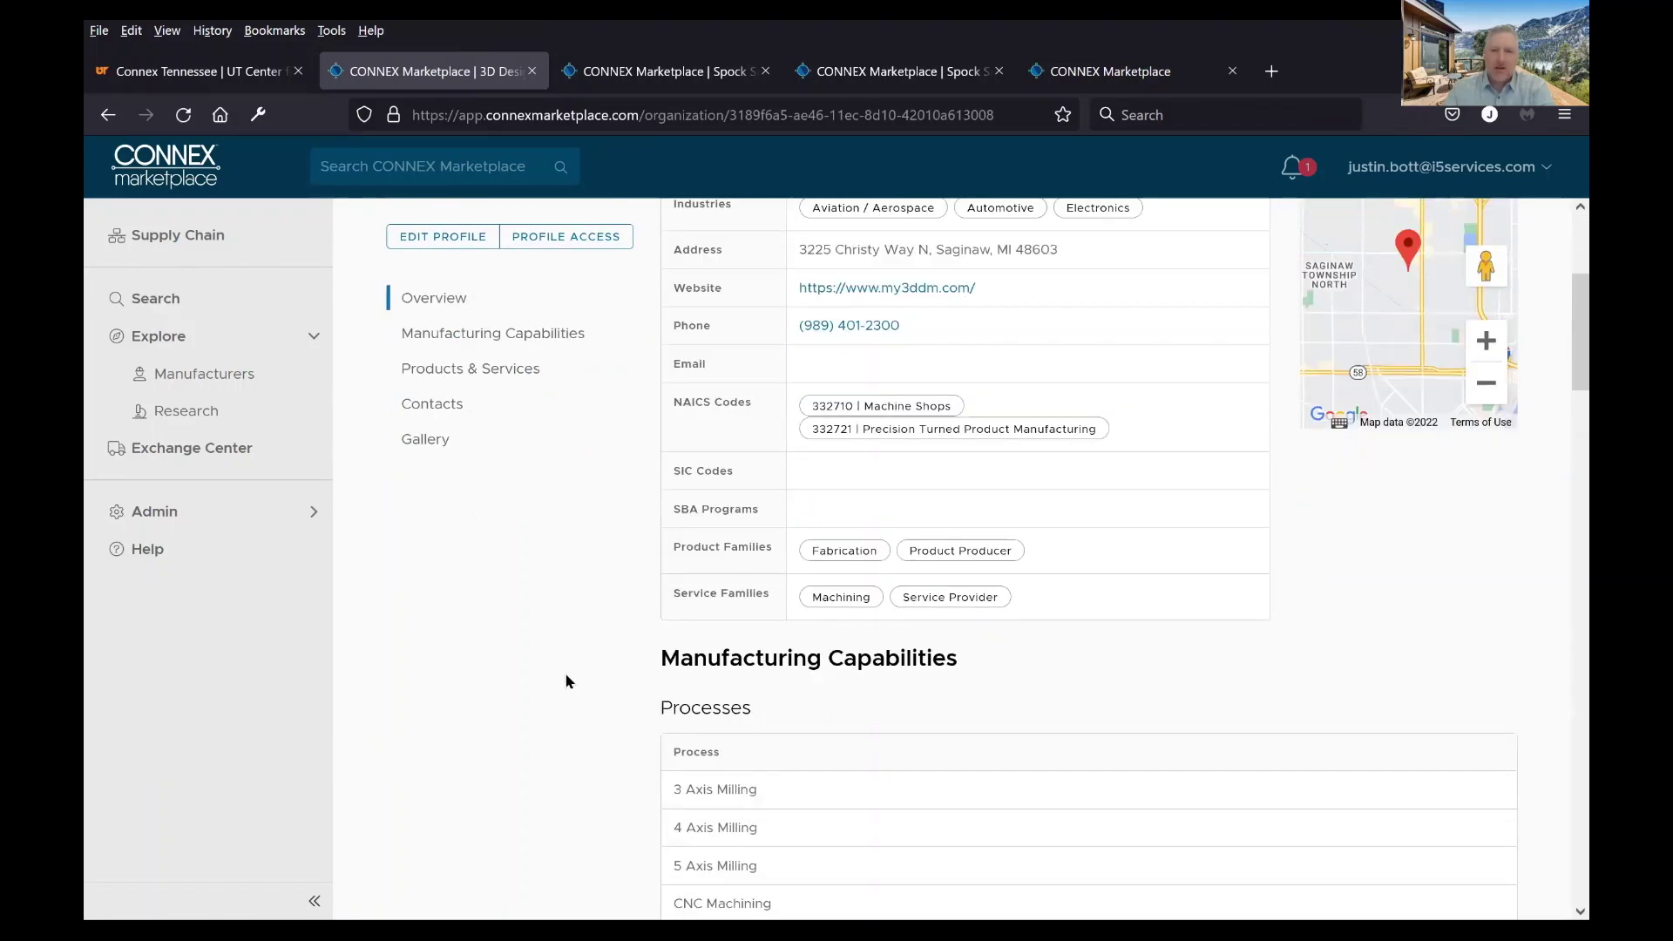
scroll(566, 682, "down", 2)
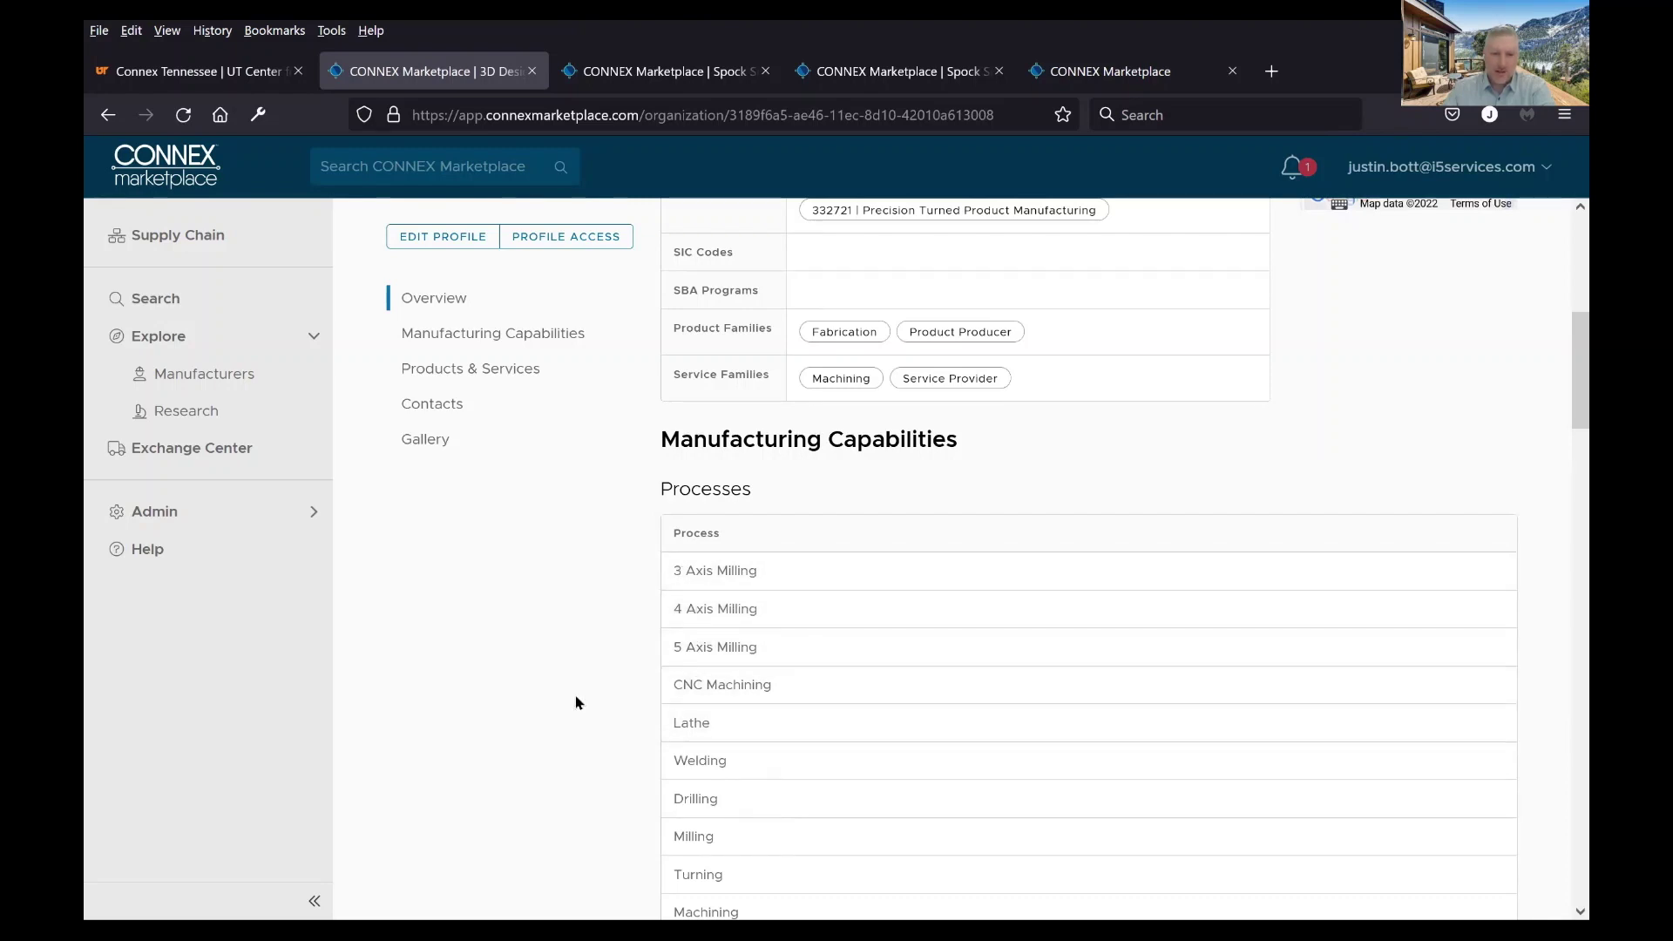
scroll(575, 698, "down", 3)
scroll(574, 699, "down", 3)
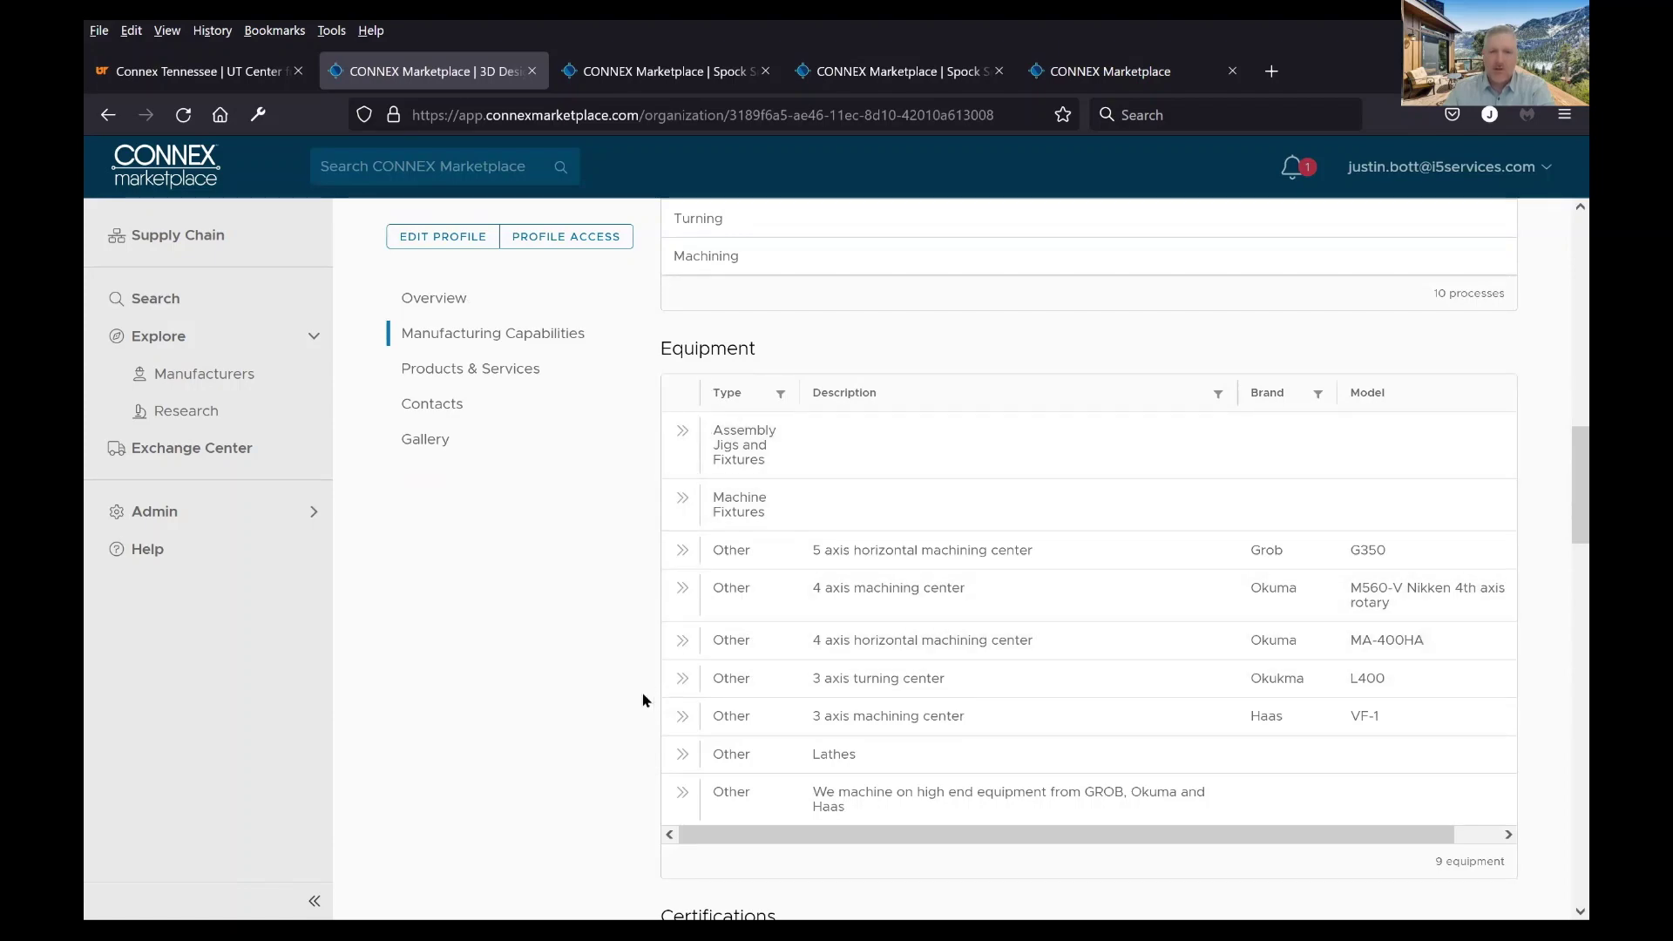
scroll(640, 698, "down", 5)
scroll(636, 698, "down", 8)
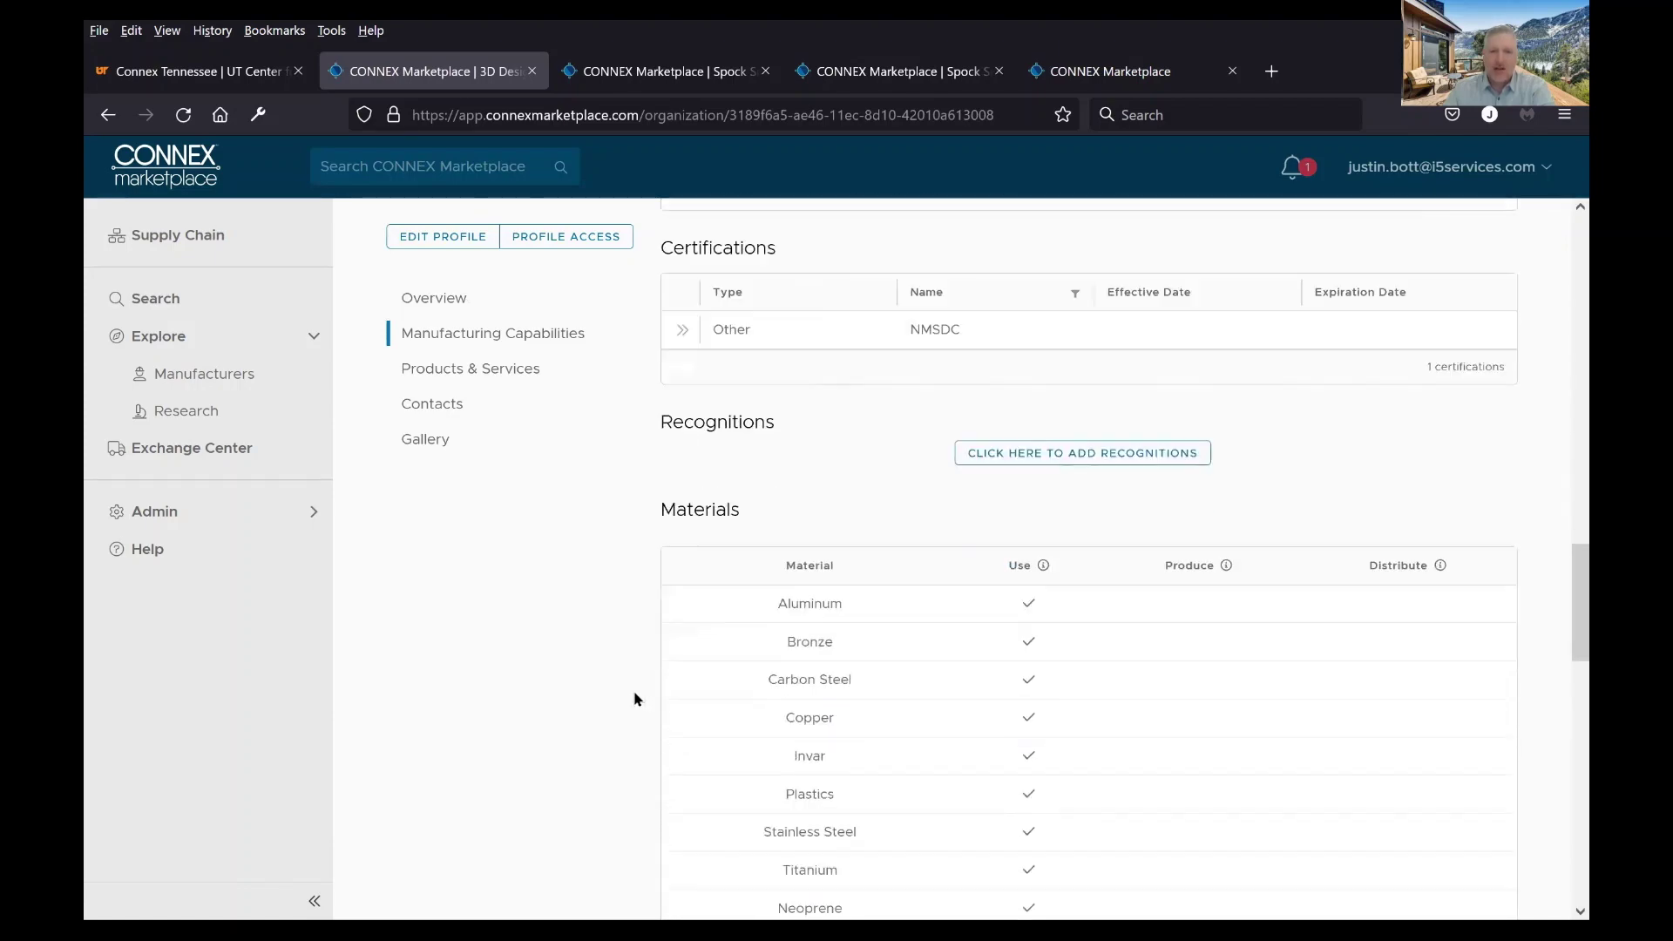
Go to the profile's Contacts section and look back through its capability statements, materials and equipment up to the overview
left_click(415, 404)
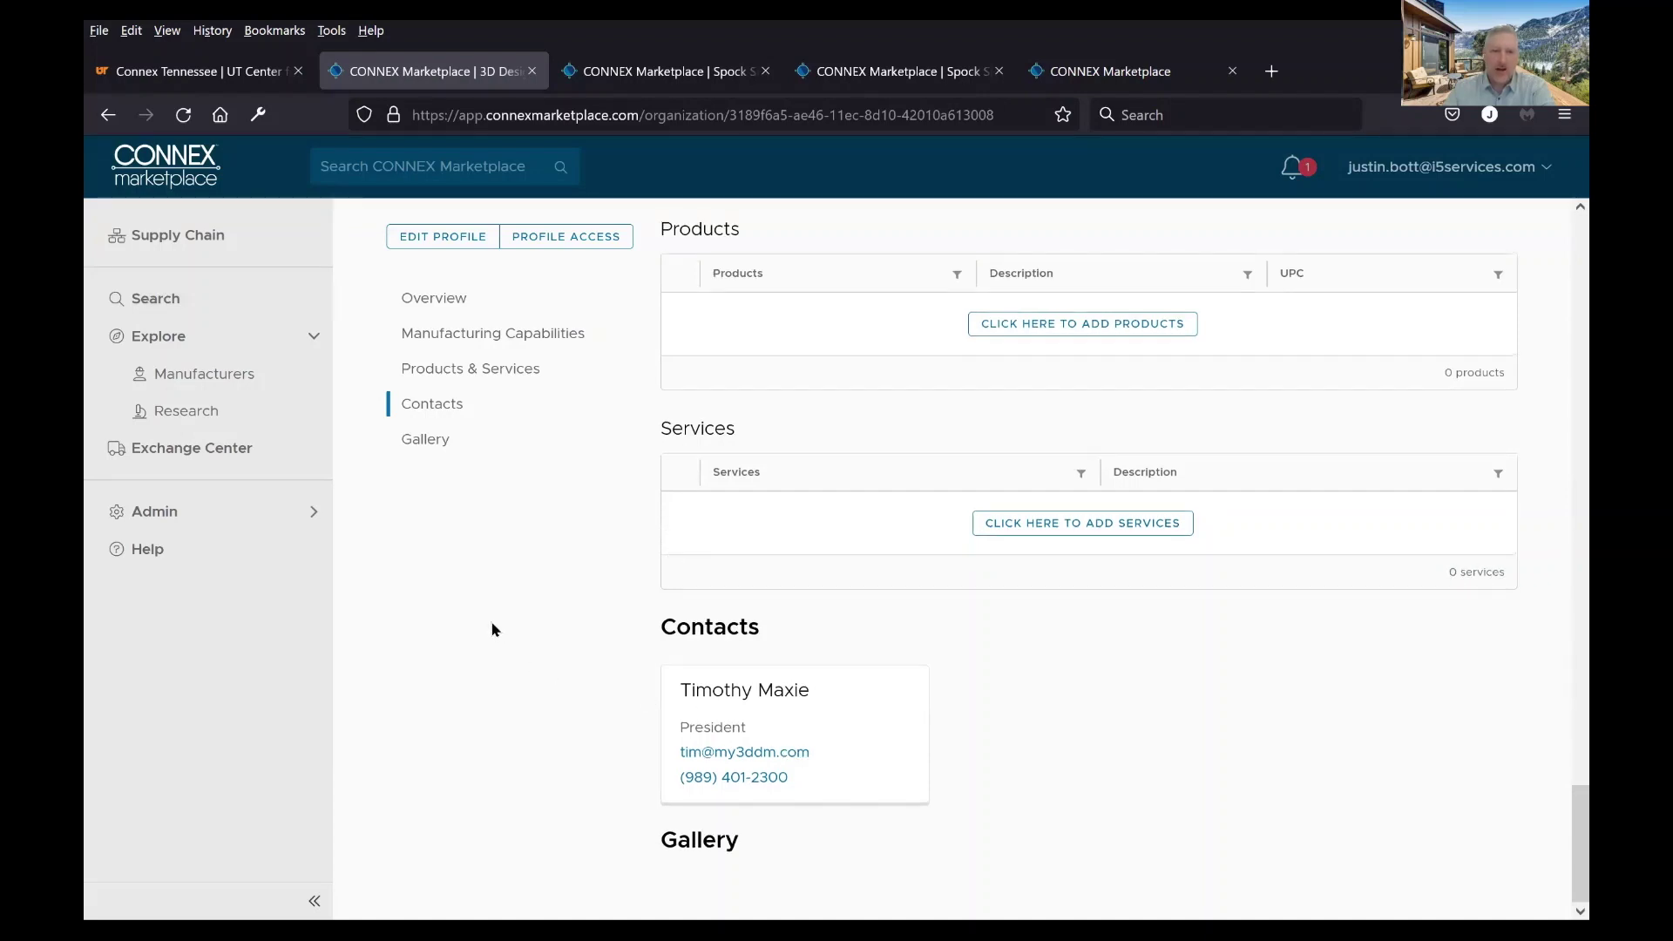
scroll(498, 631, "up", 5)
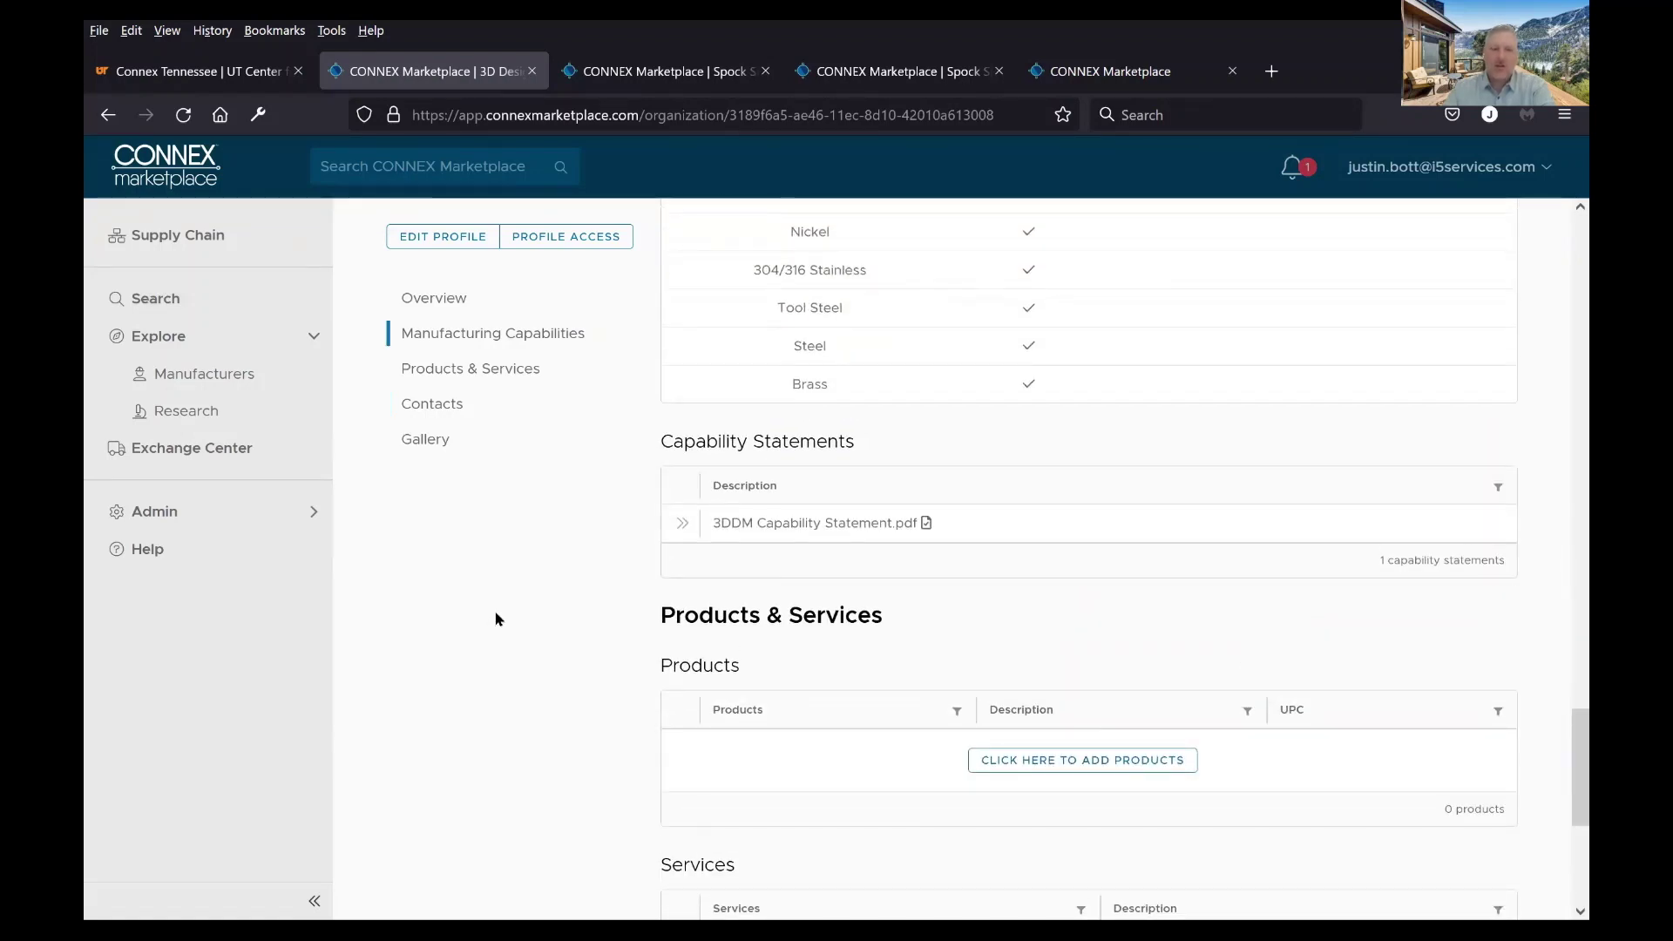
scroll(498, 622, "up", 4)
scroll(497, 620, "up", 1)
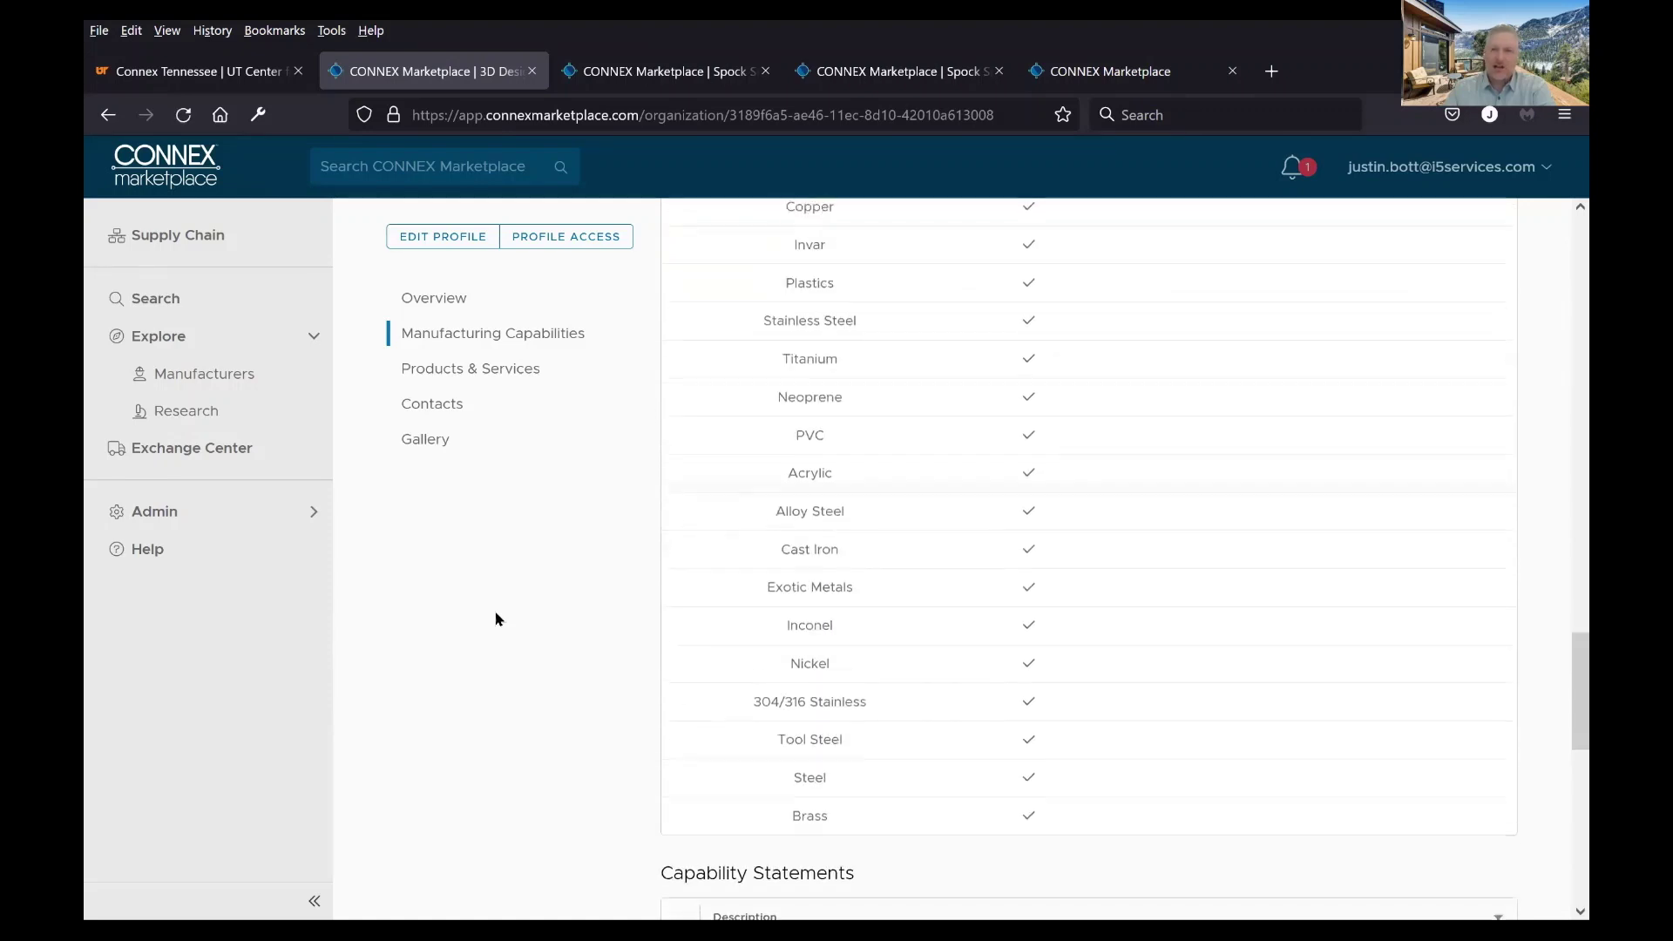
scroll(497, 620, "up", 7)
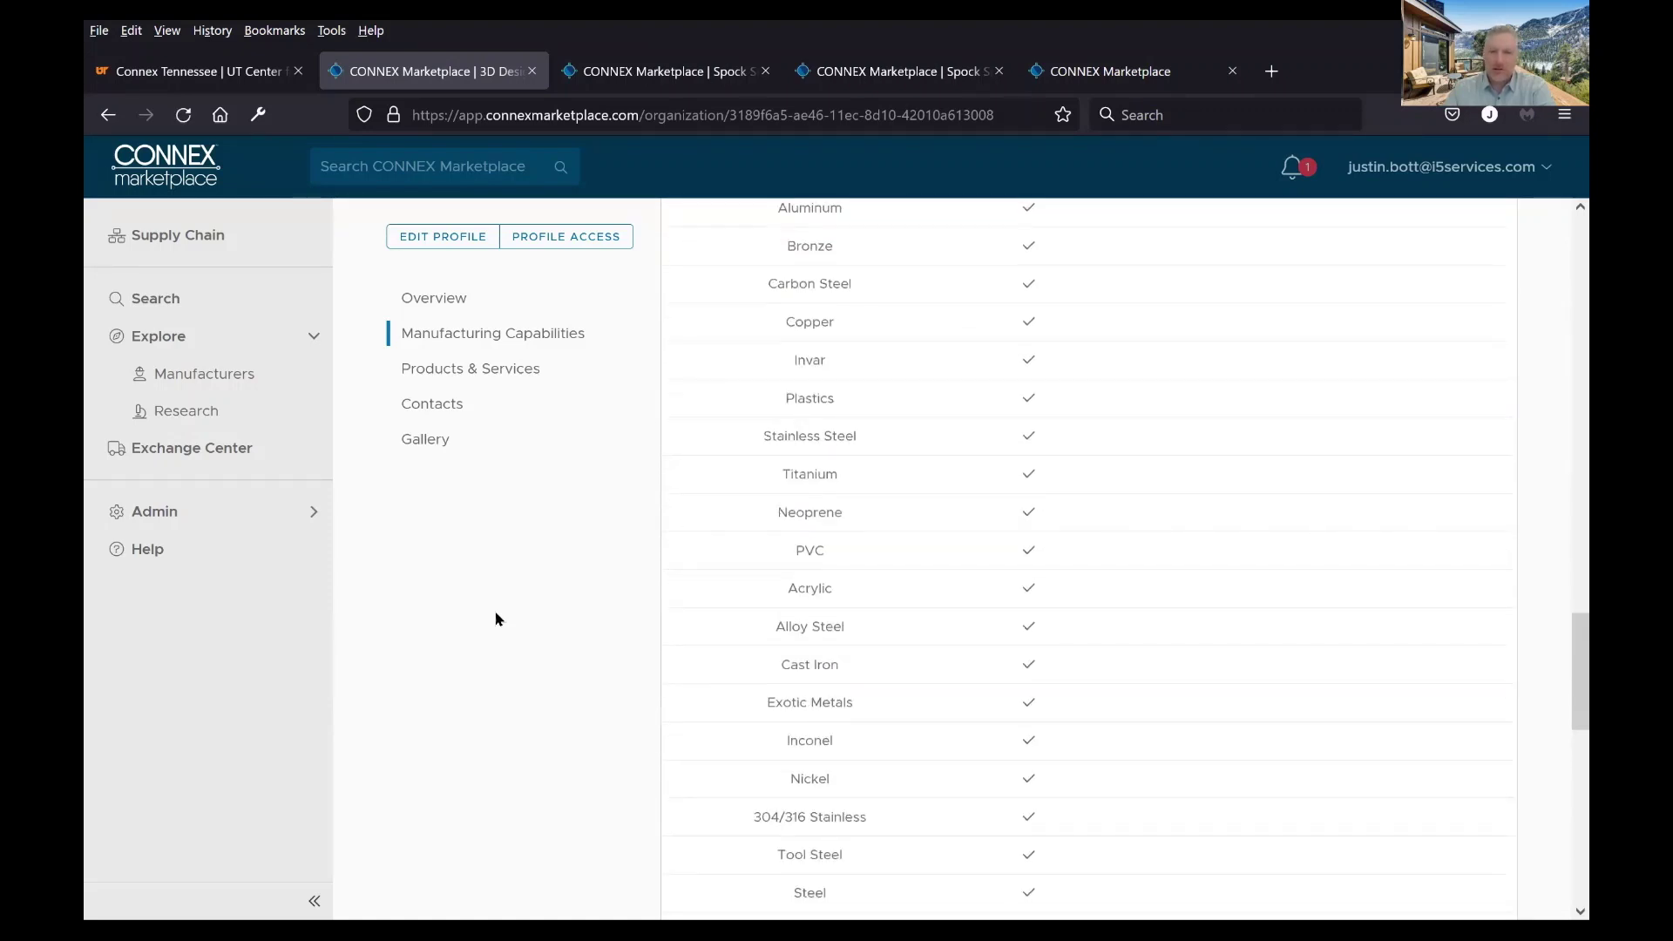
scroll(502, 618, "up", 5)
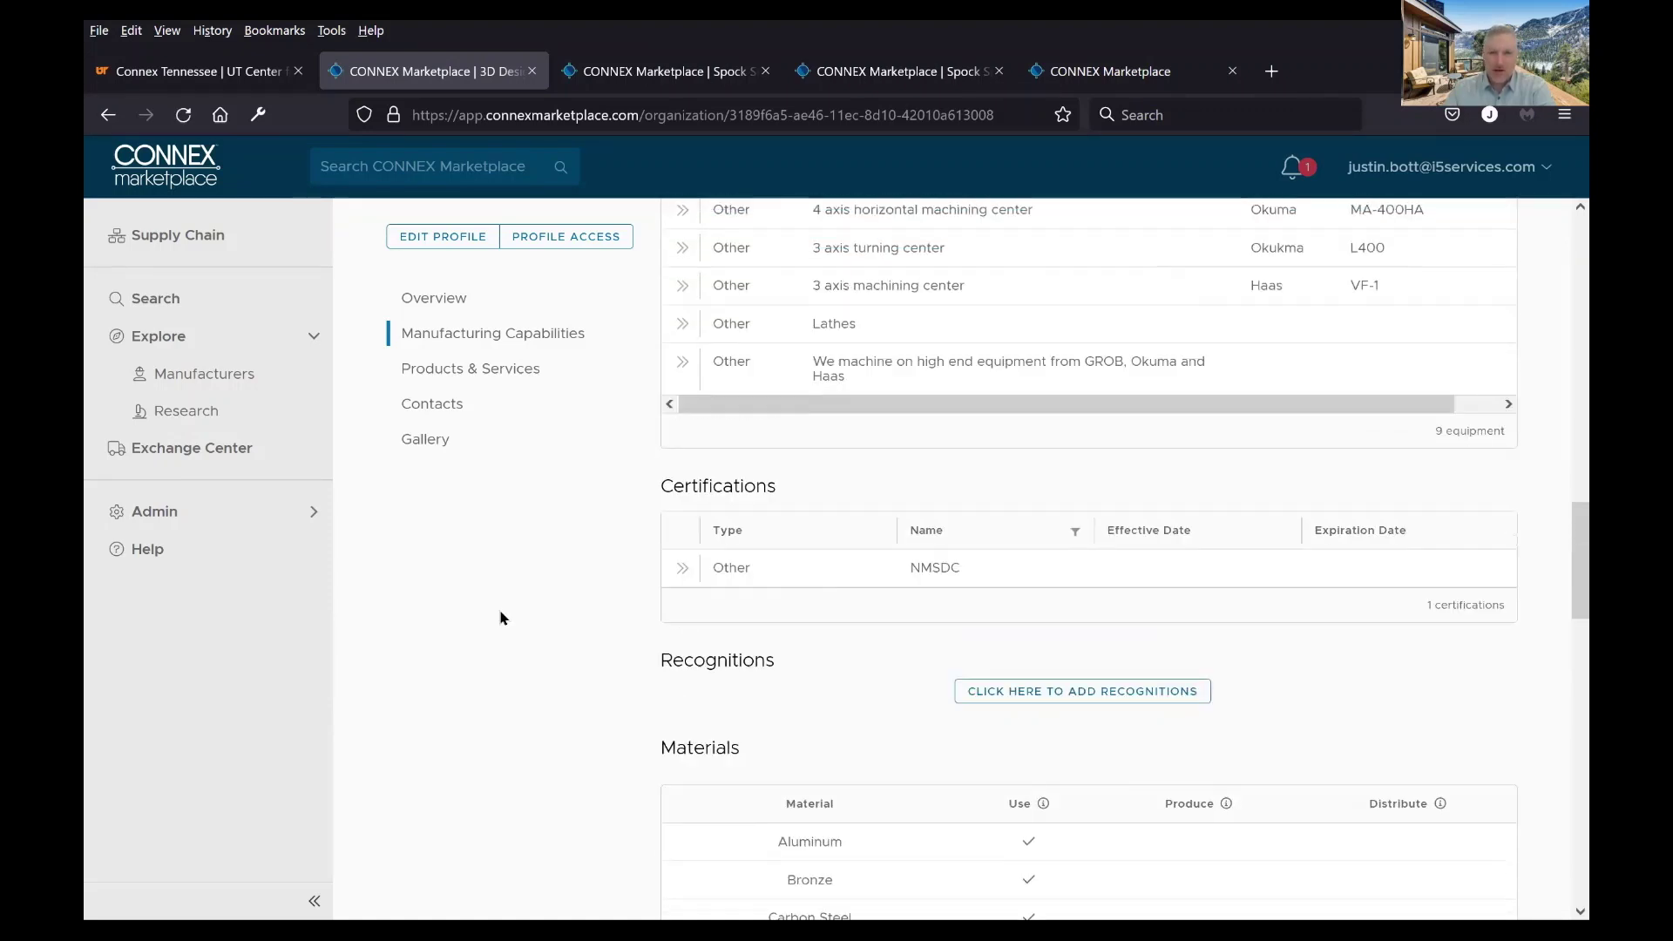
scroll(510, 618, "up", 2)
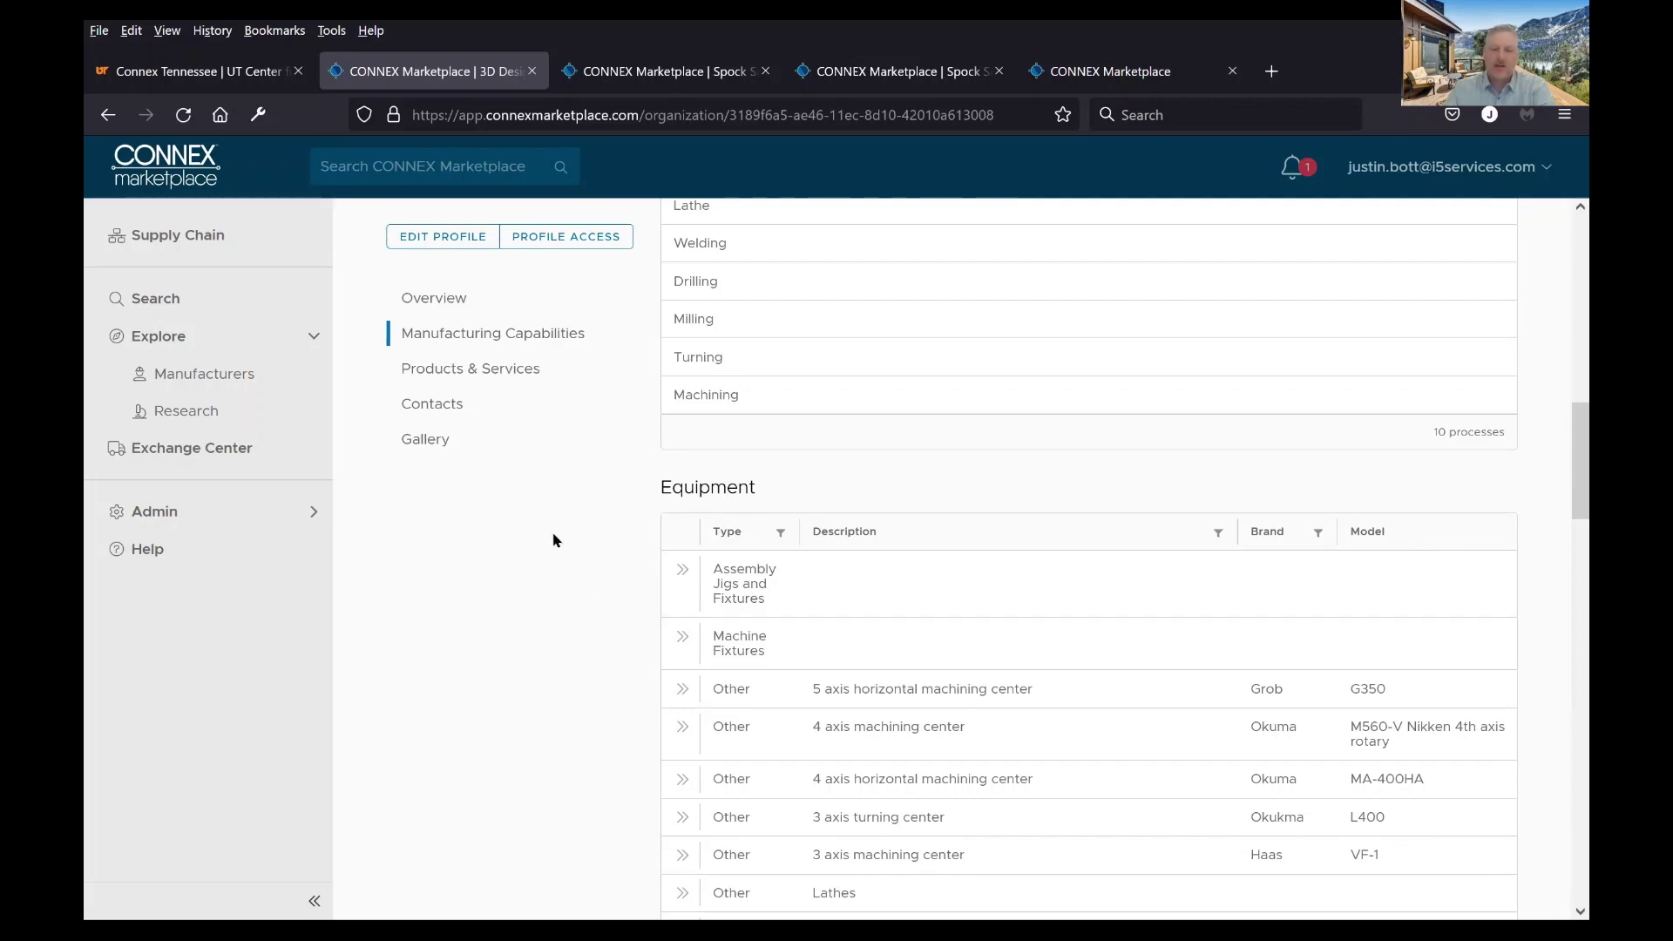
scroll(551, 541, "up", 5)
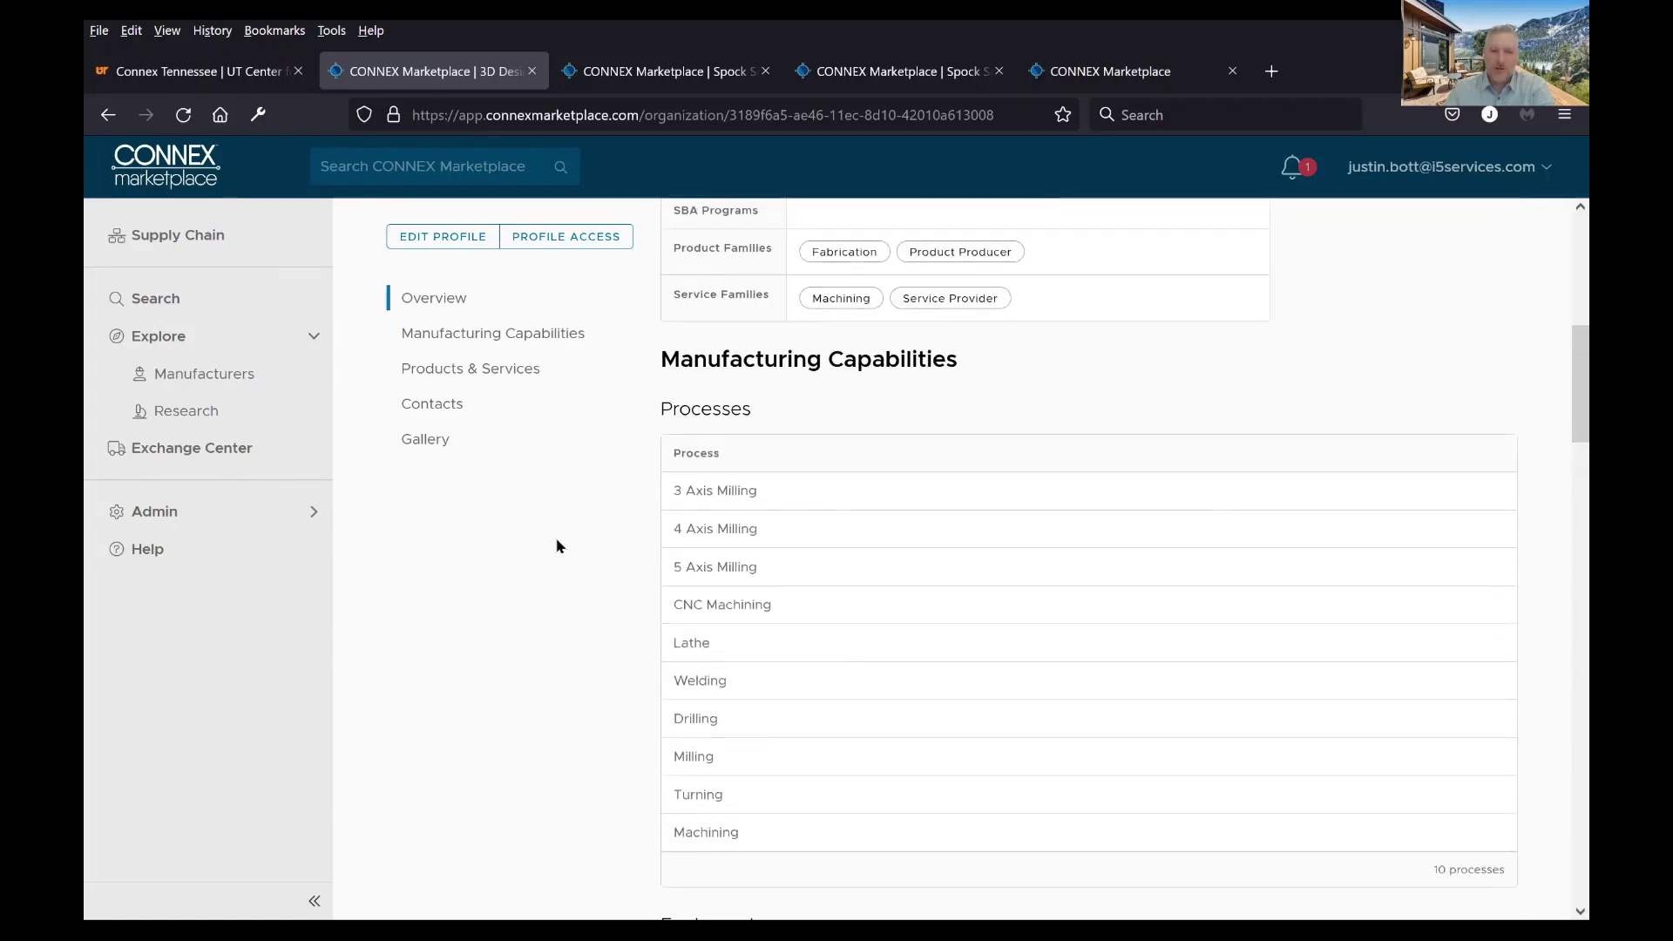
scroll(559, 546, "up", 4)
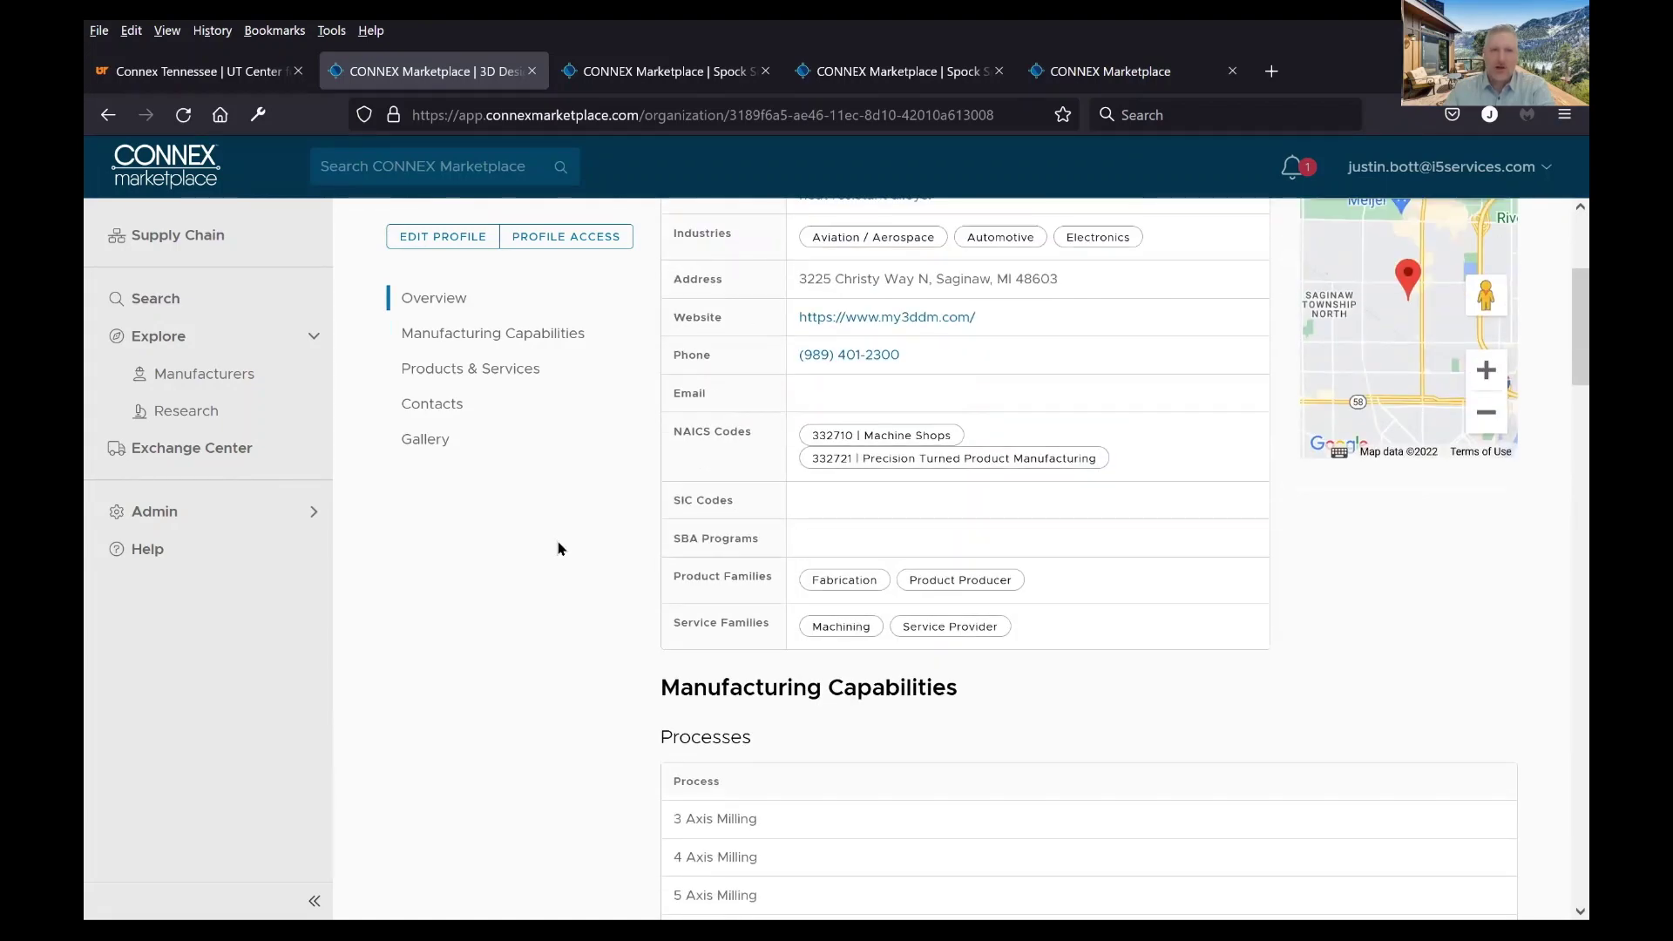
scroll(558, 548, "up", 3)
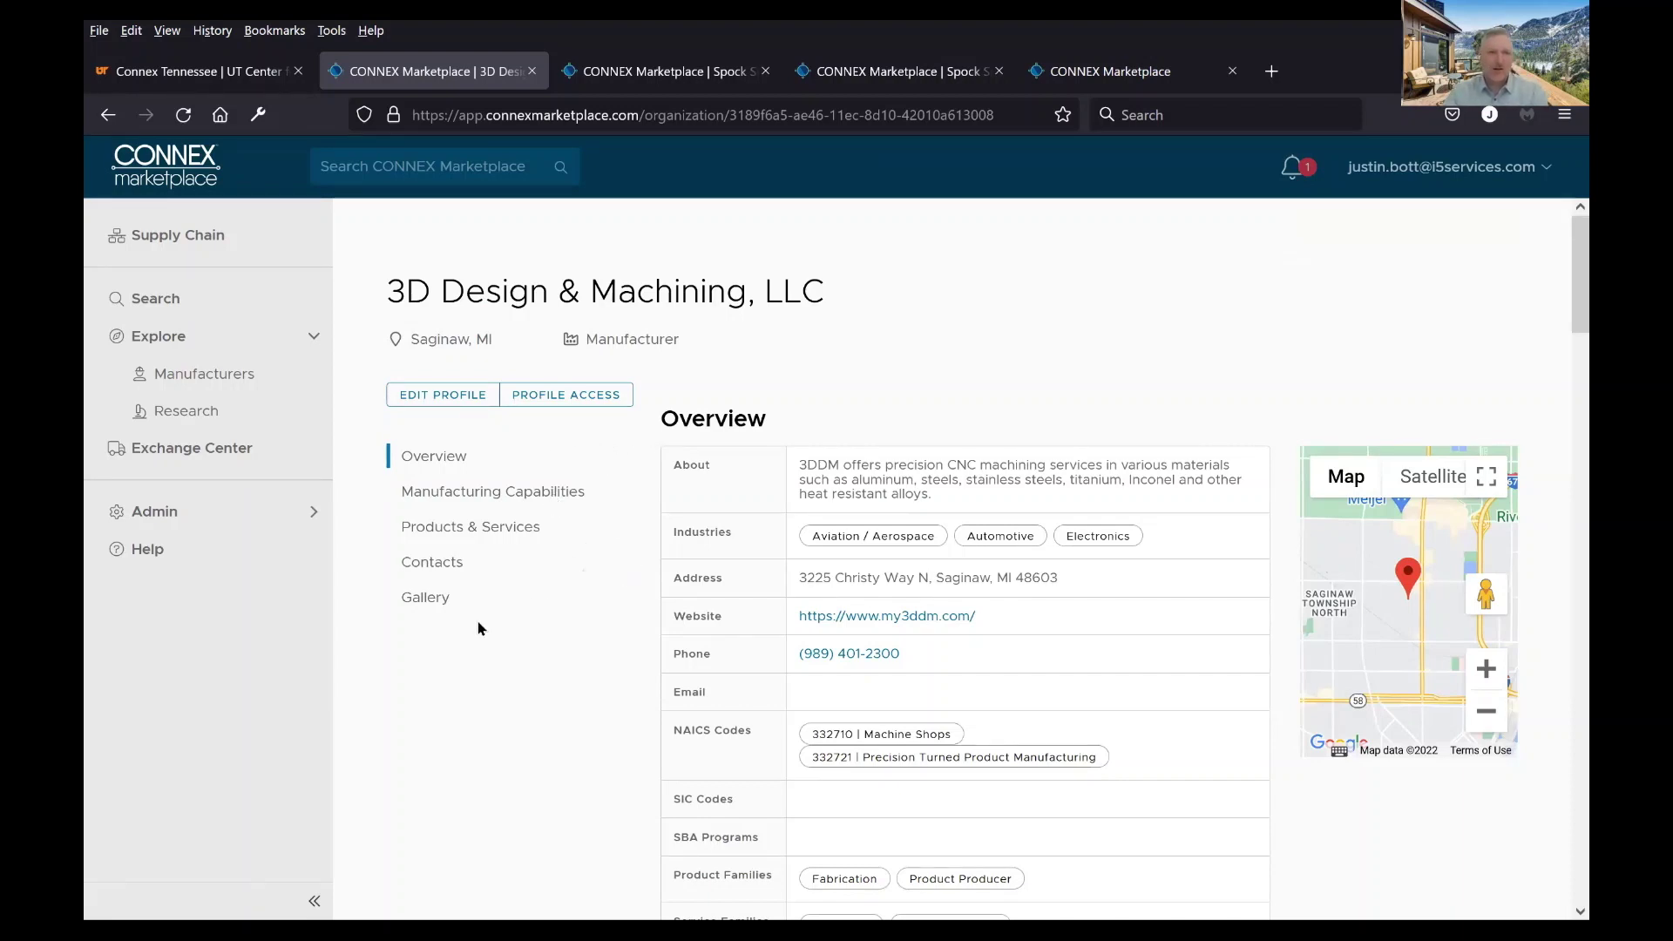
Open the Exchange Center and sort its open listings by Newest
left_click(318, 340)
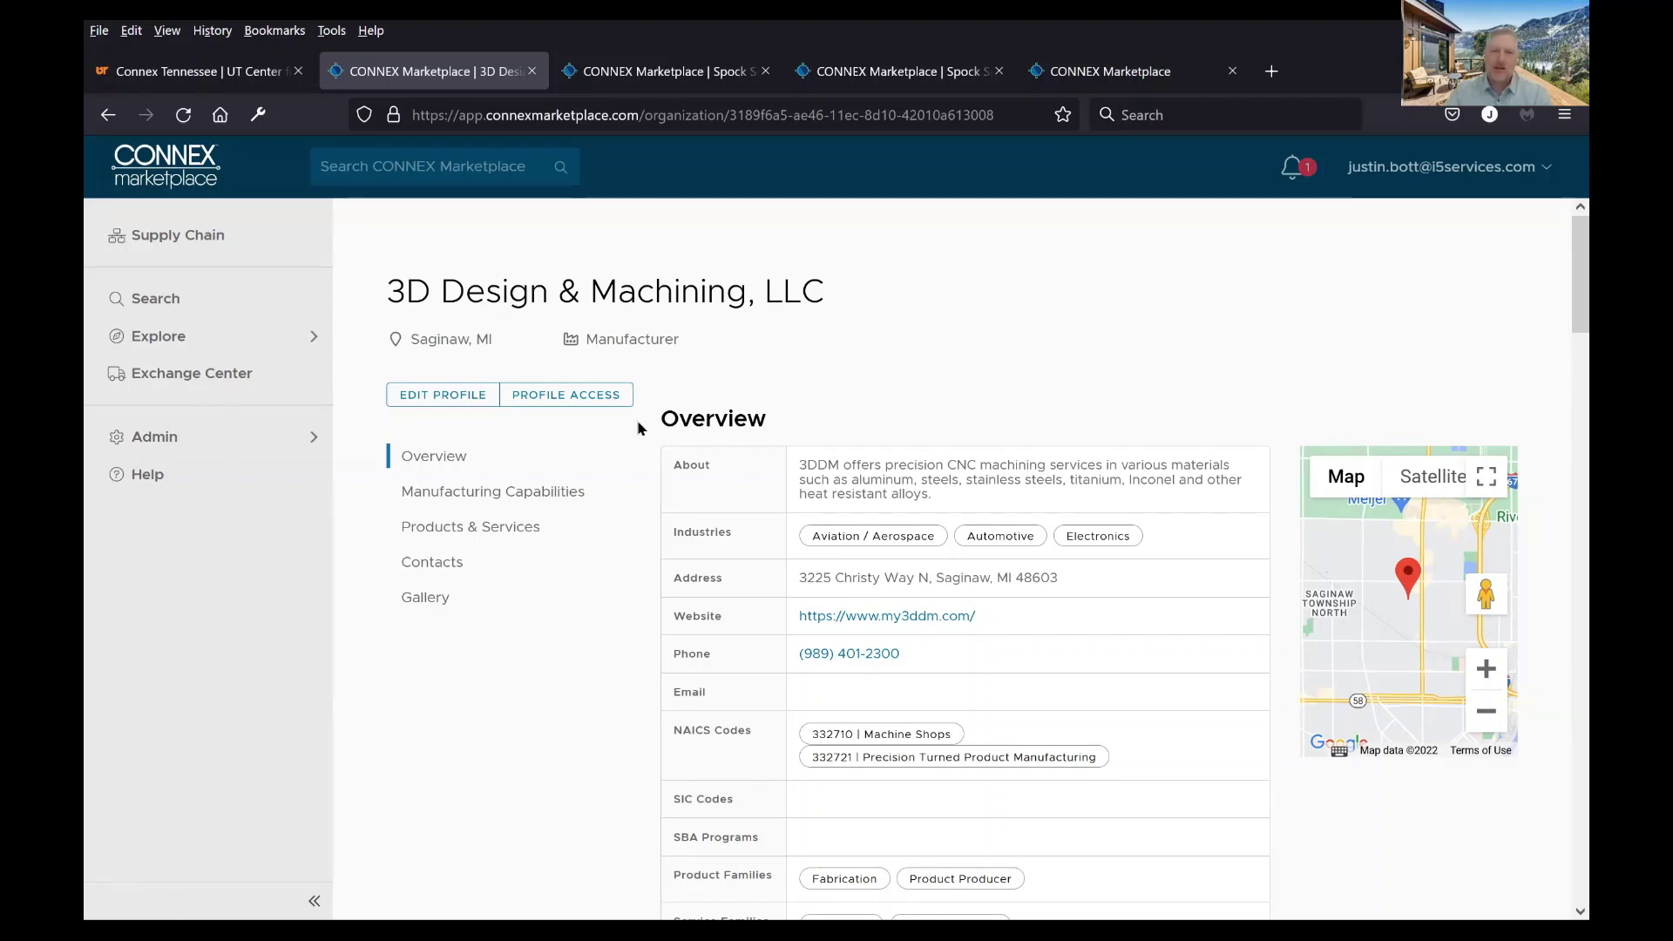
left_click(160, 376)
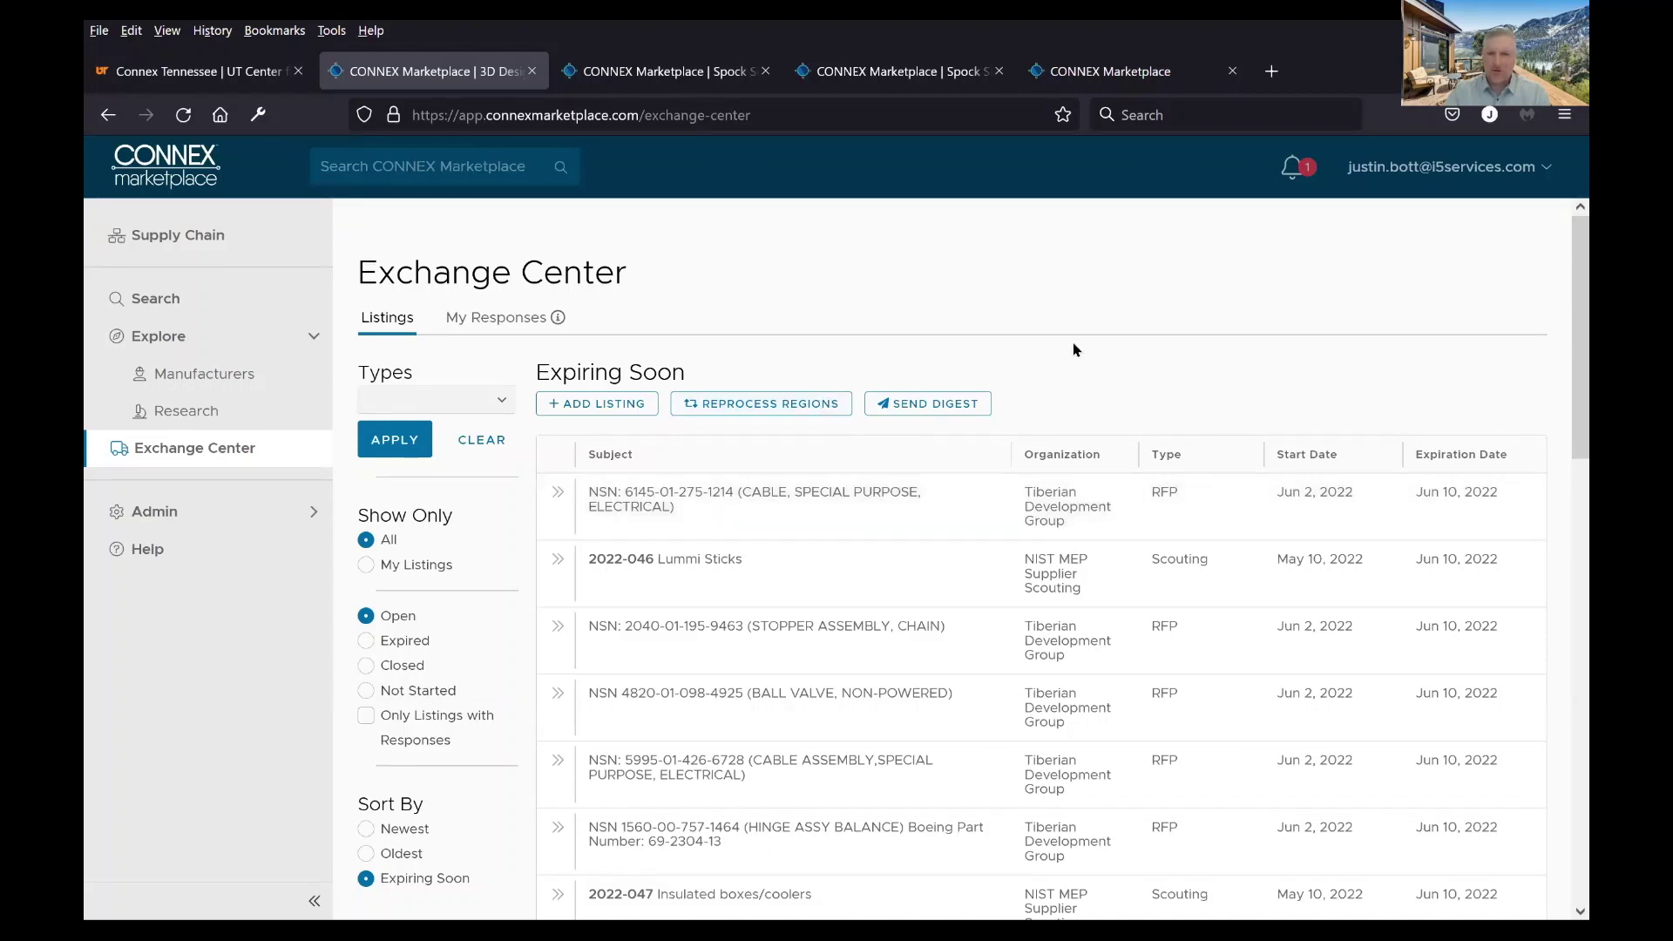
left_click(366, 830)
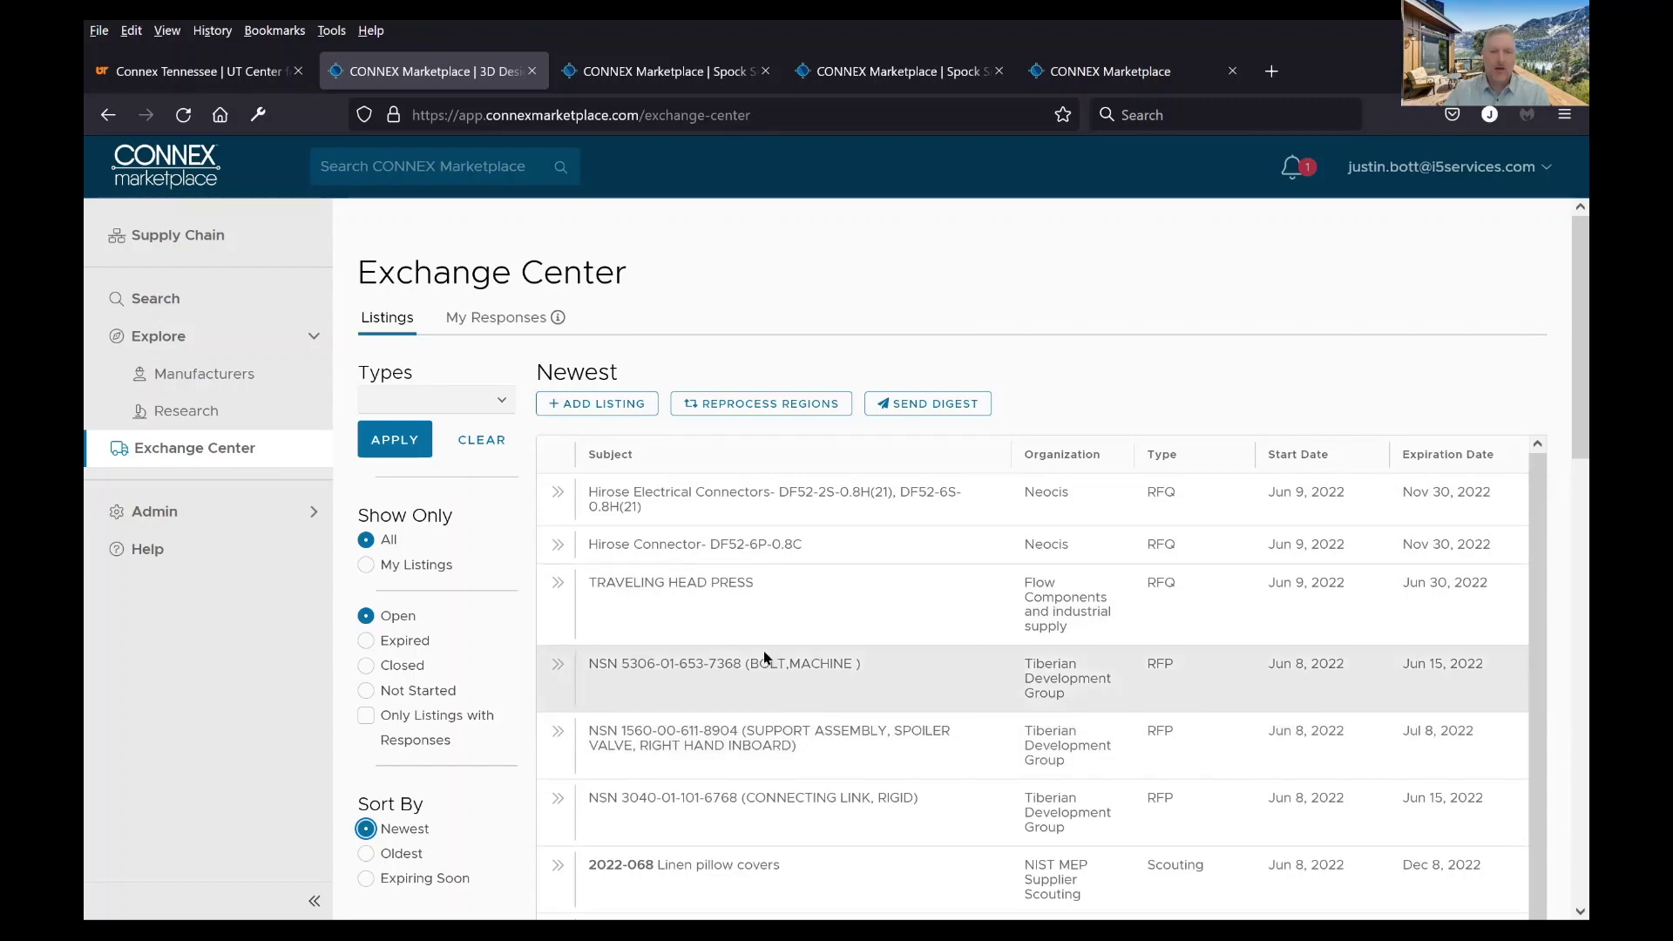
Look through the newest Exchange Center listings and open the details of the Thermal paper listing
scroll(765, 658, "down", 1)
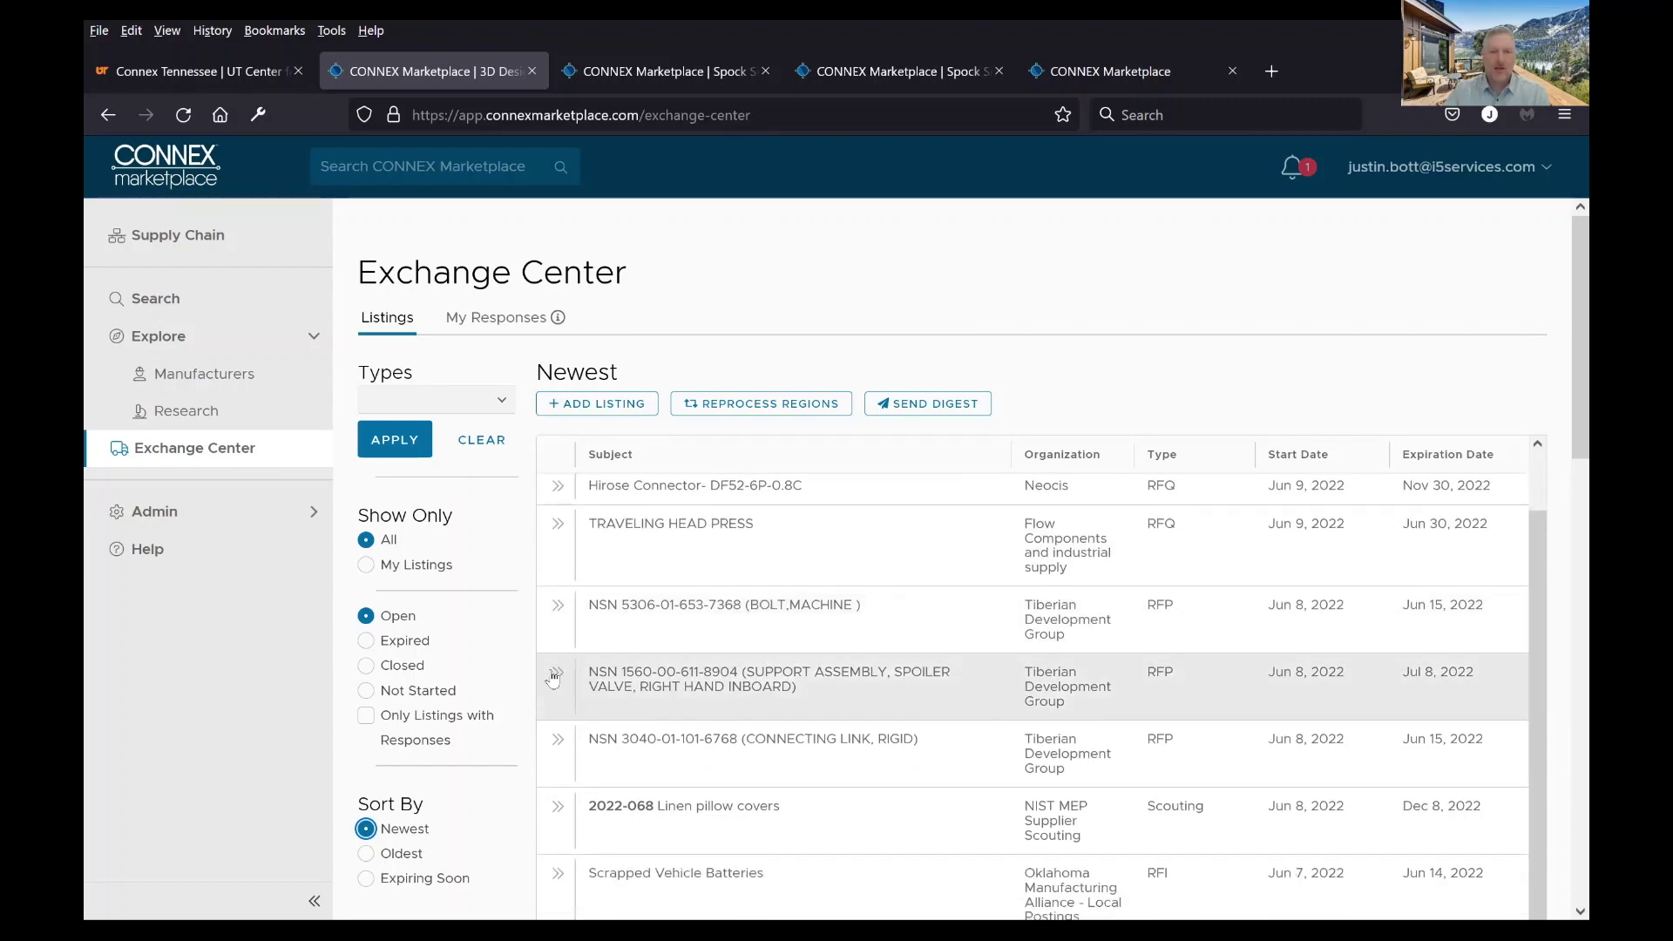
scroll(802, 789, "down", 5)
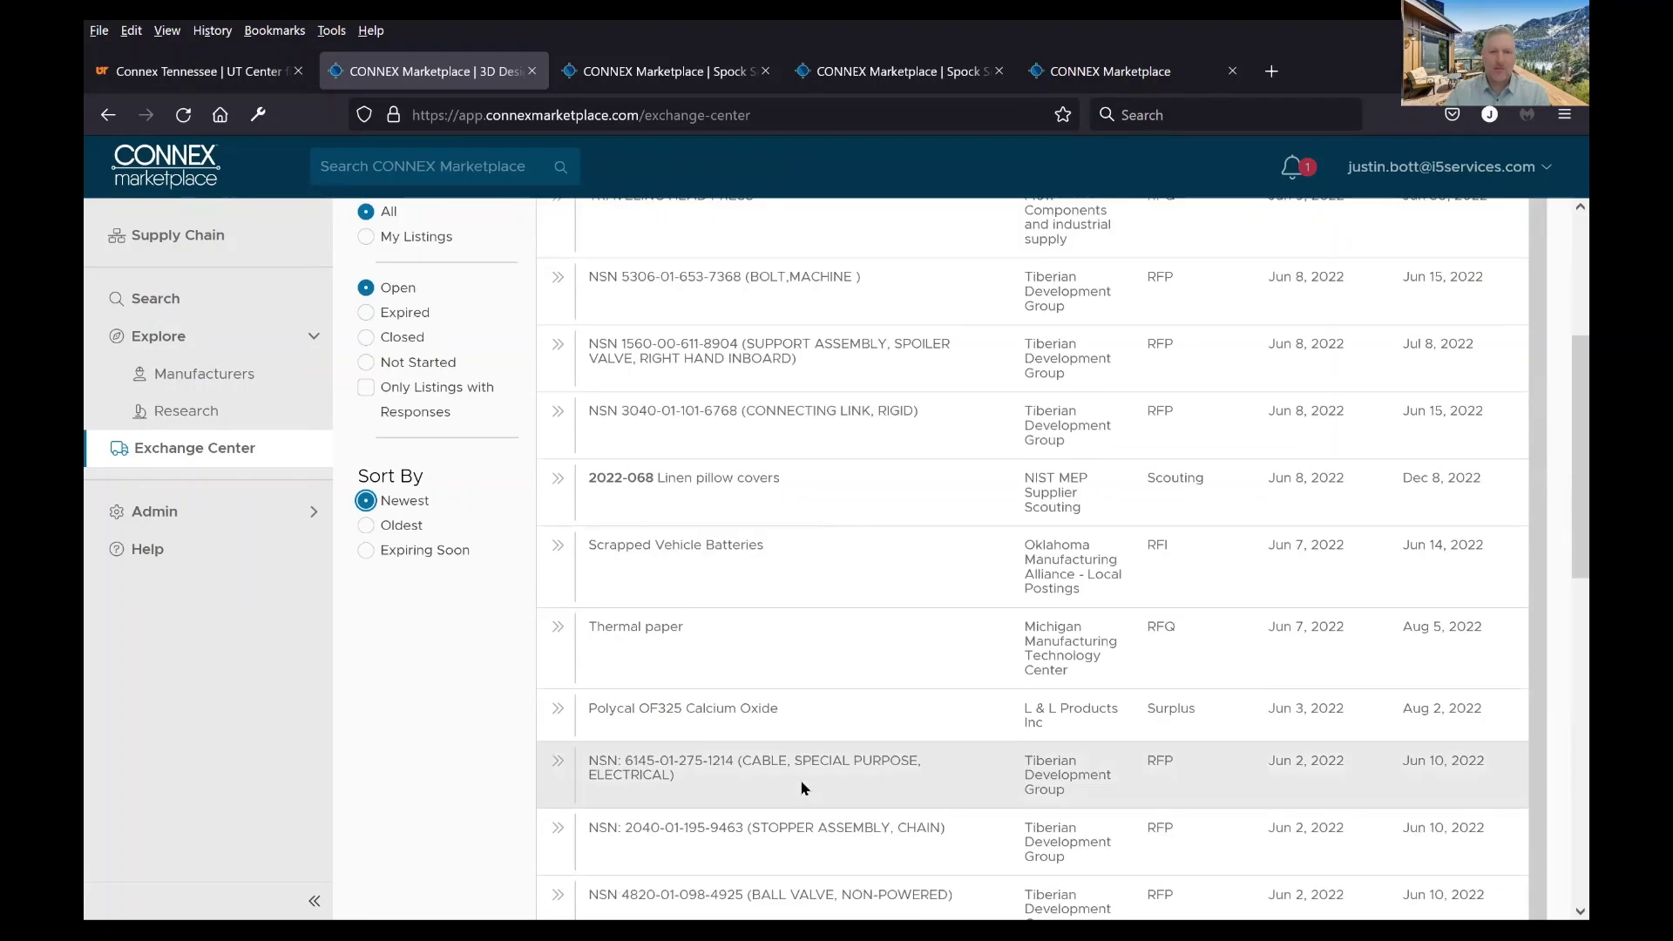
left_click(557, 628)
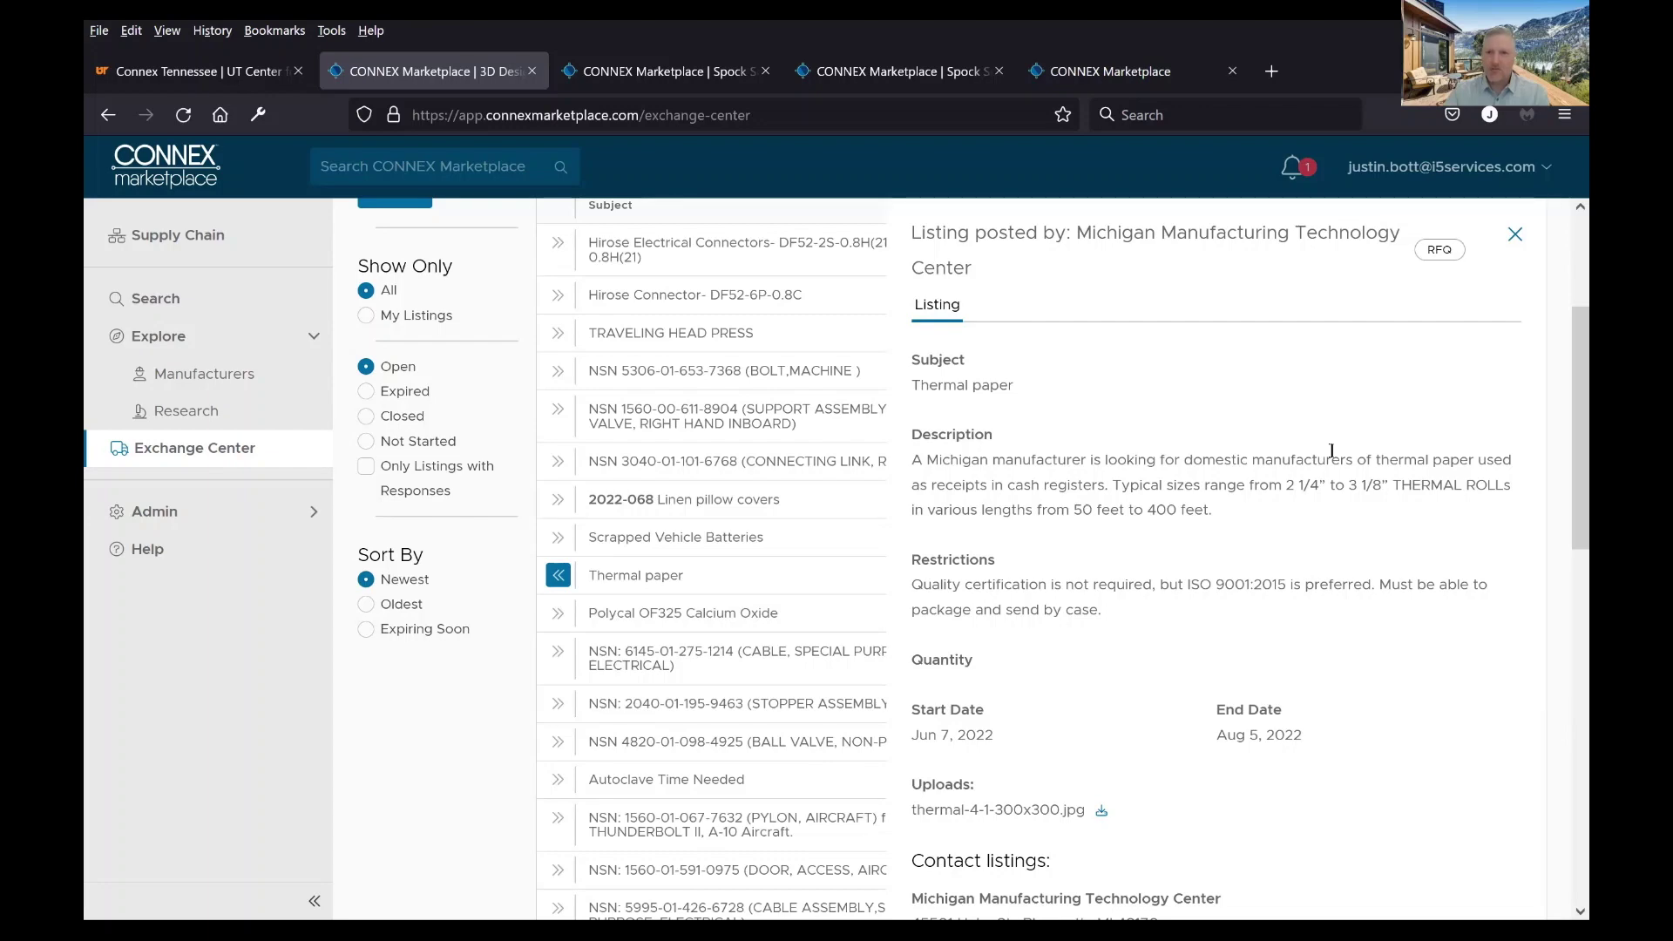
Start a response to the Thermal paper listing on behalf of Spock Scientific (DEMO)
scroll(1298, 692, "down", 2)
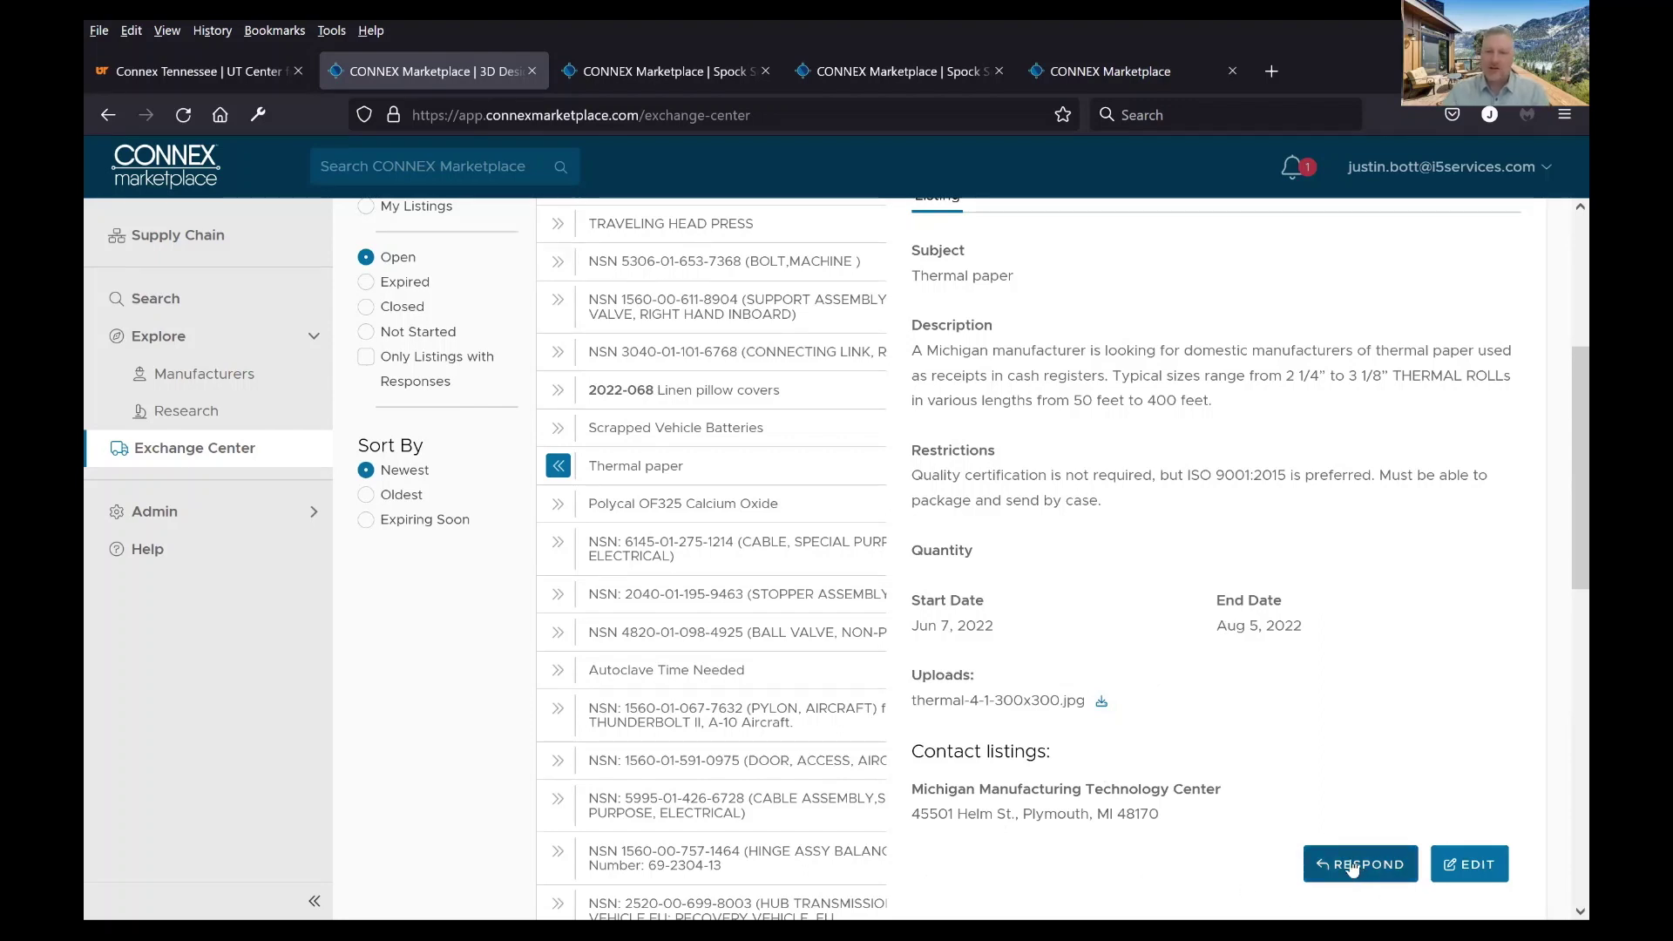
left_click(1357, 869)
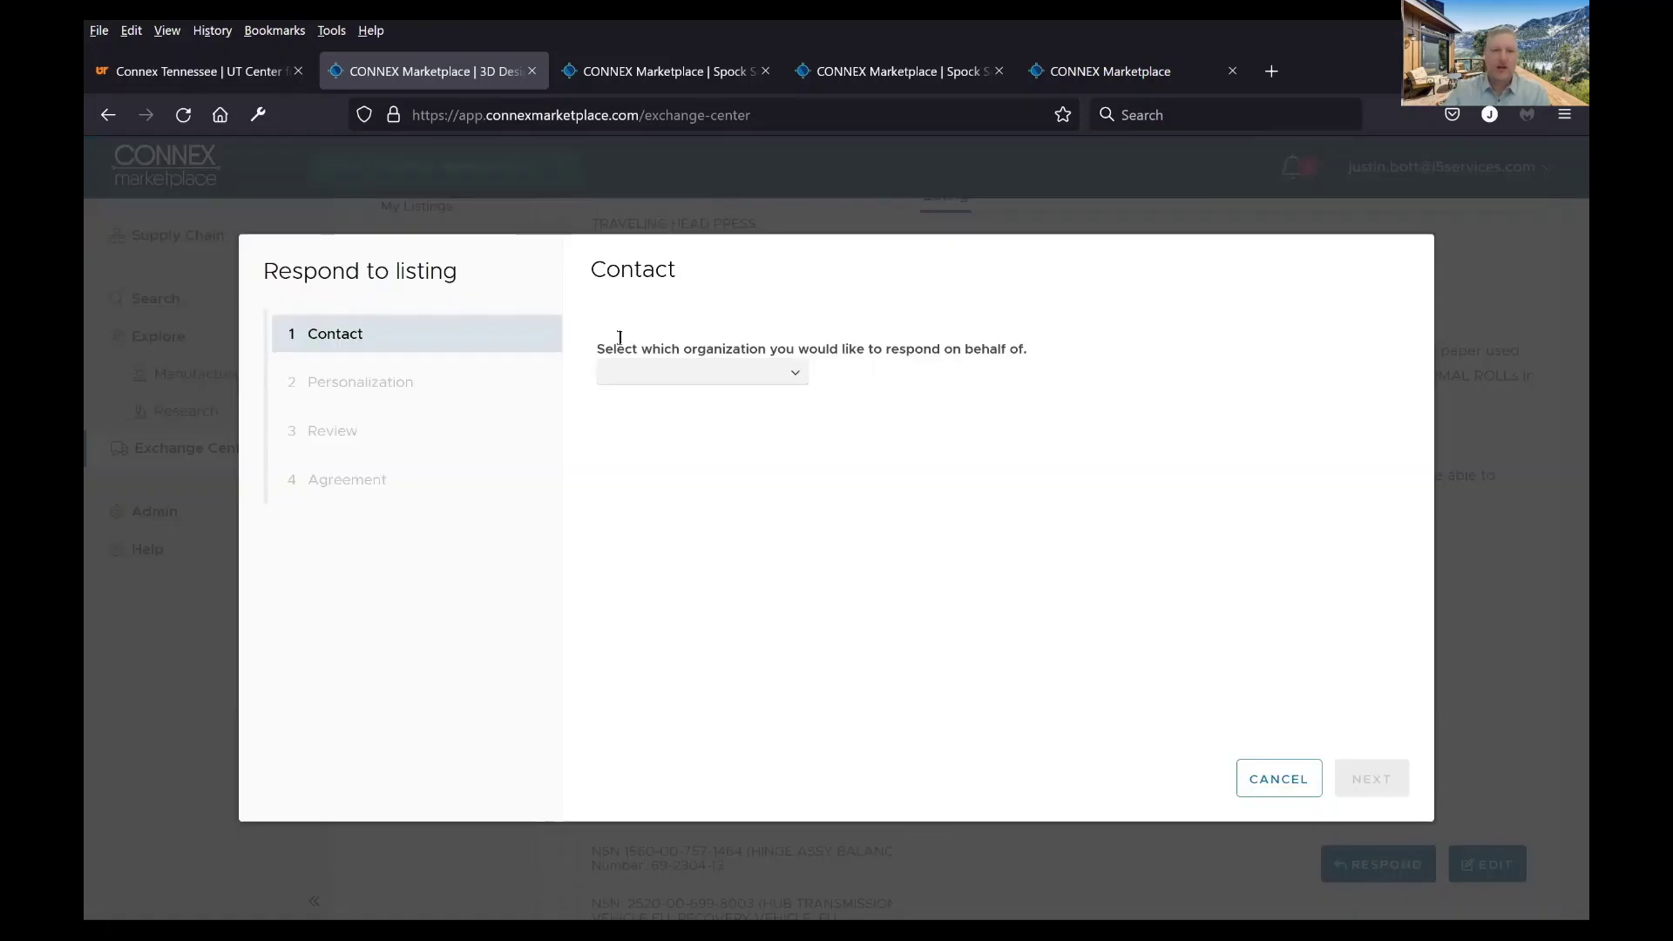
left_click(802, 375)
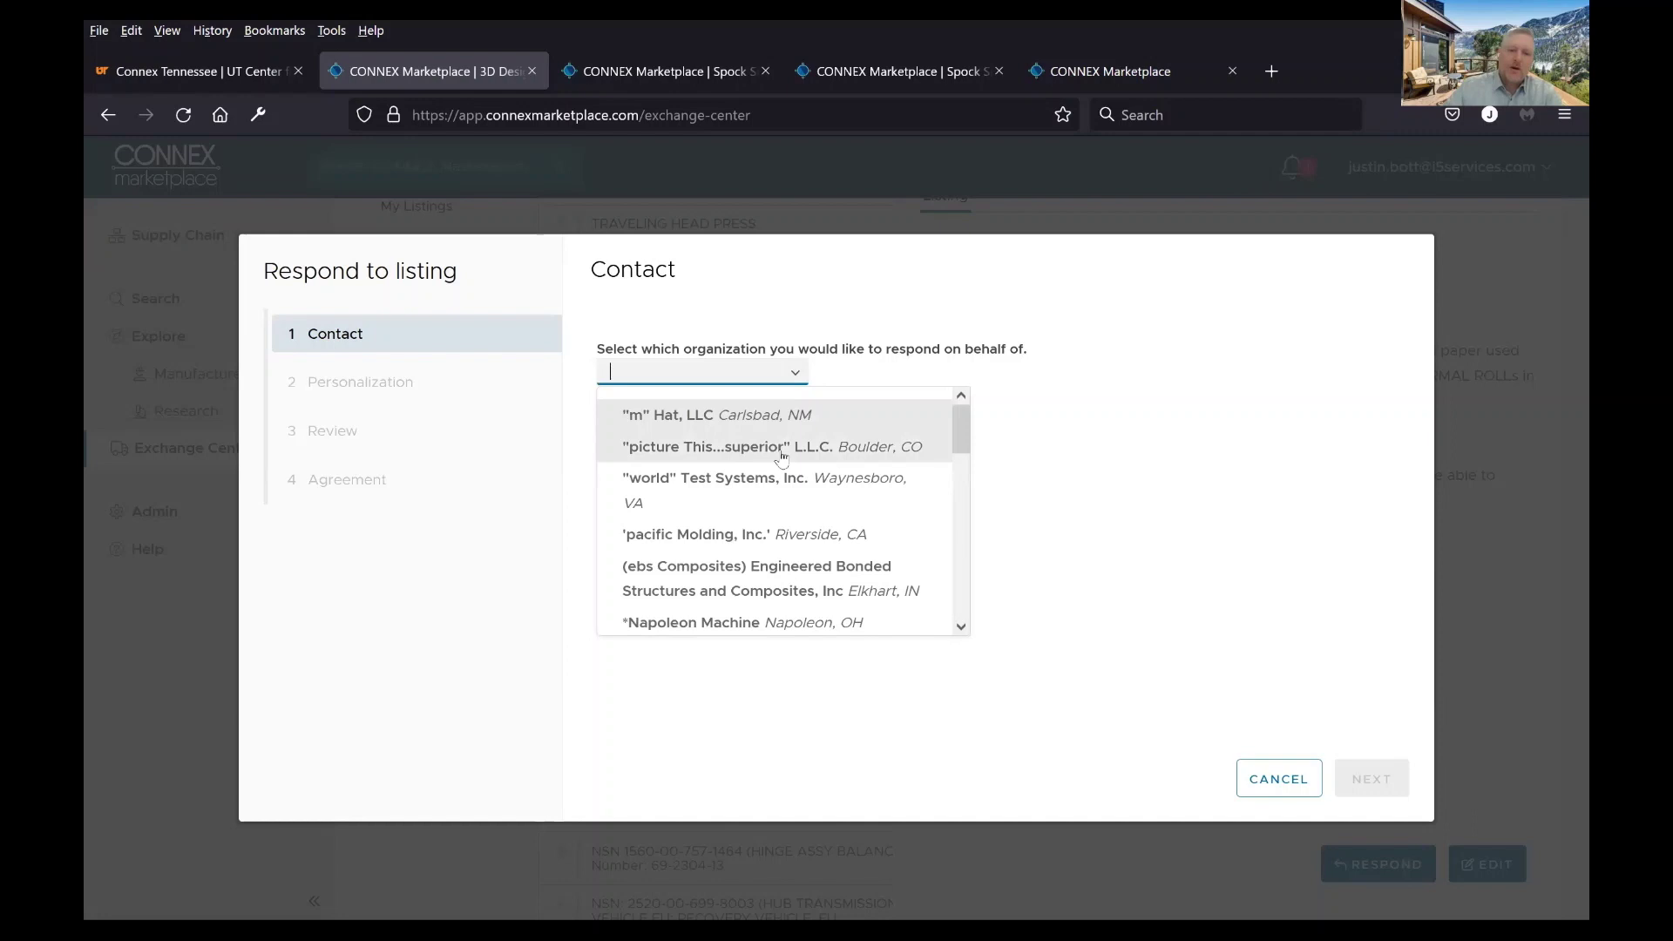
type("p")
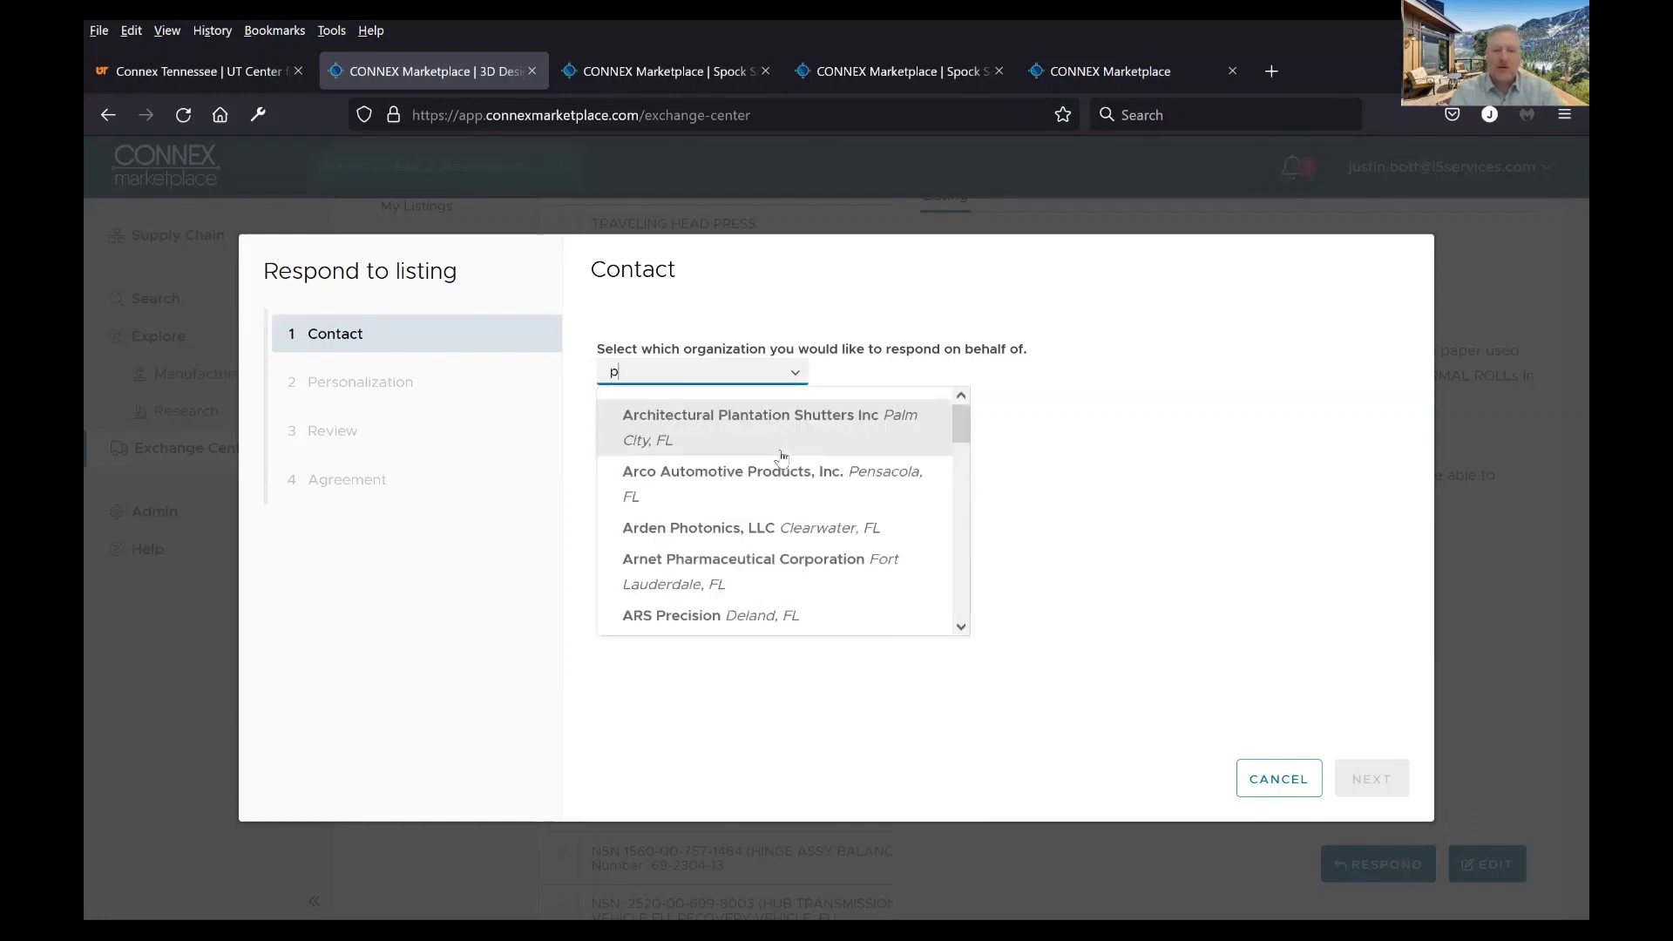
key("BackSpace")
type("spock")
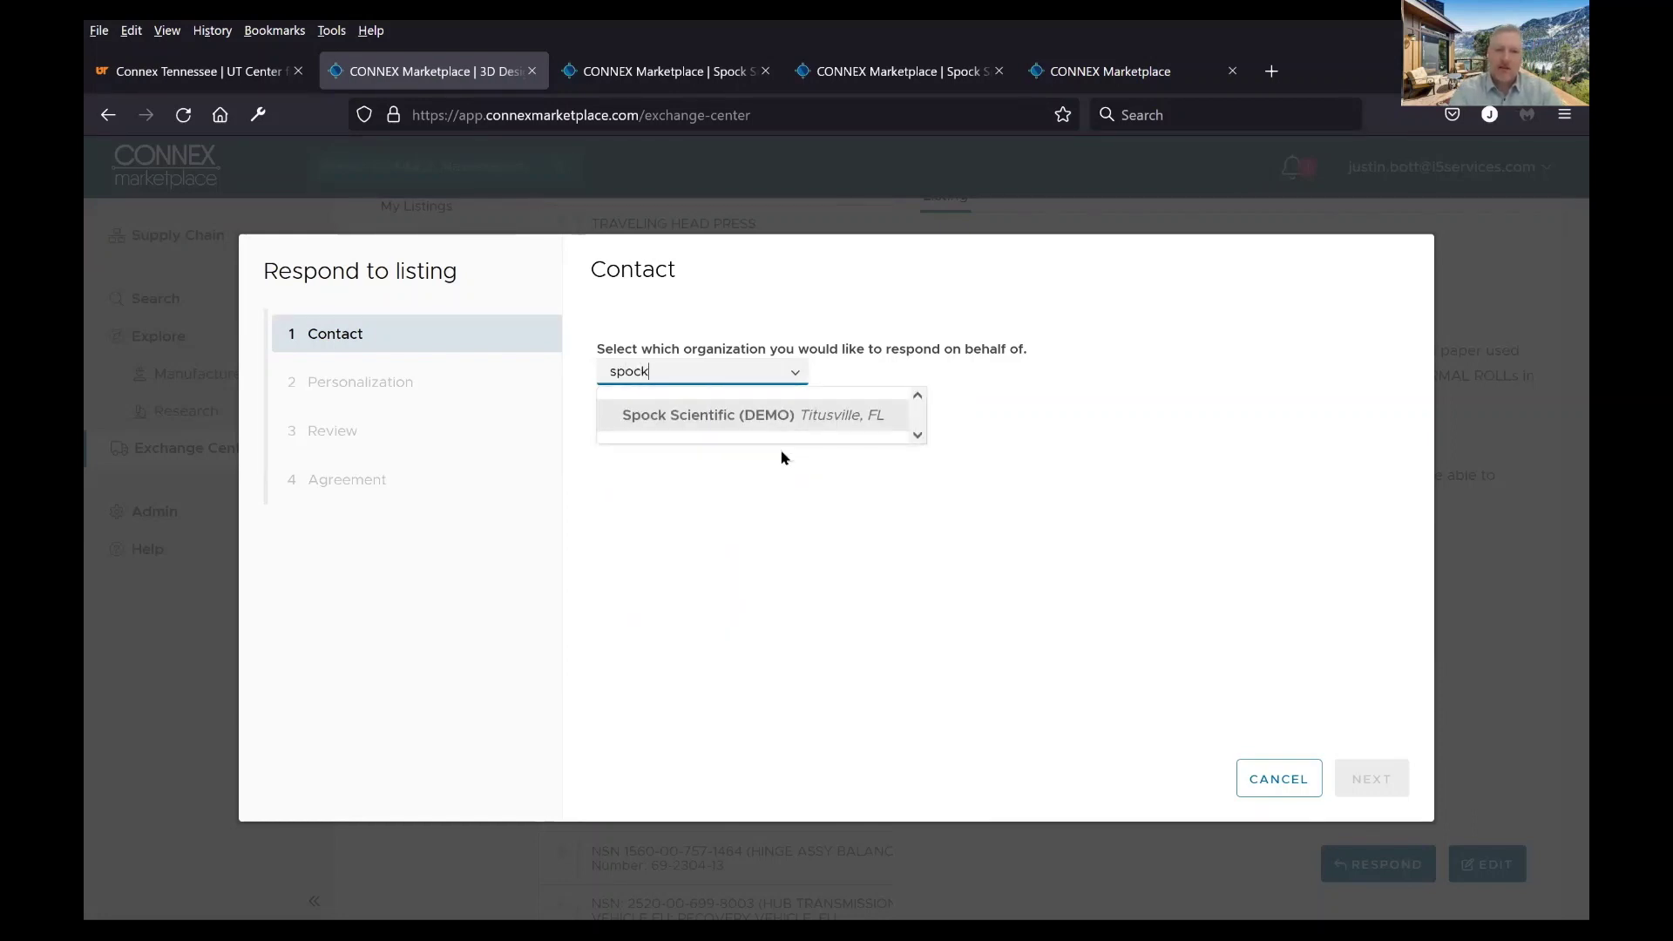
left_click(763, 416)
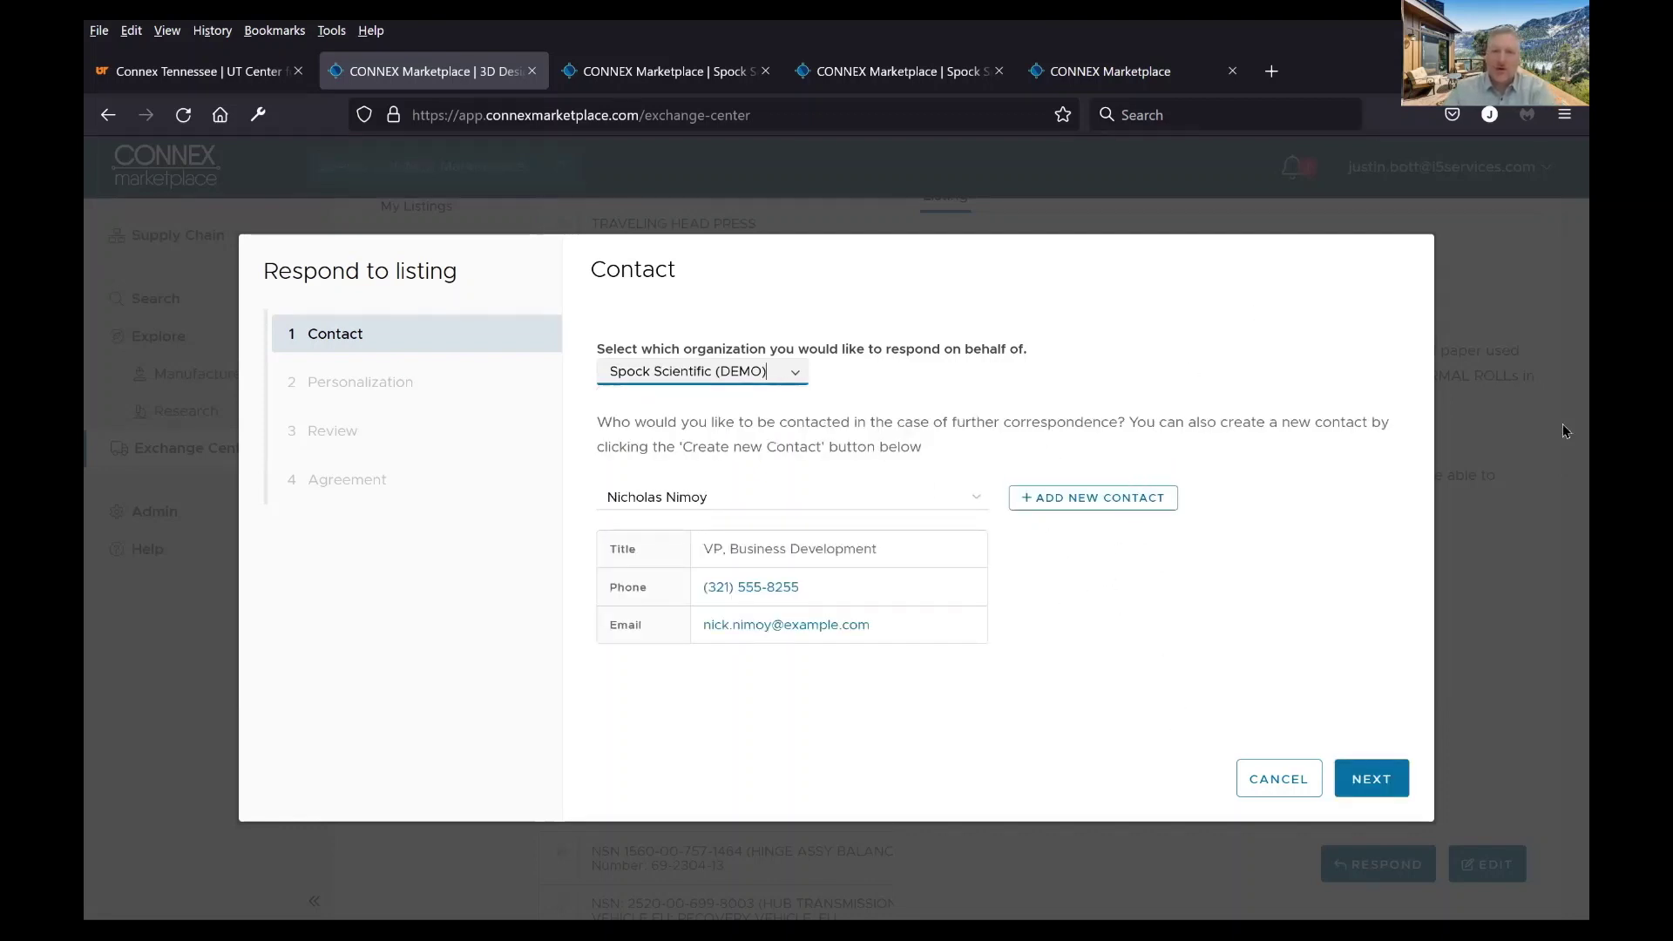
Continue to the response's personalization stage, go to the message field, and cancel the response
left_click(1405, 760)
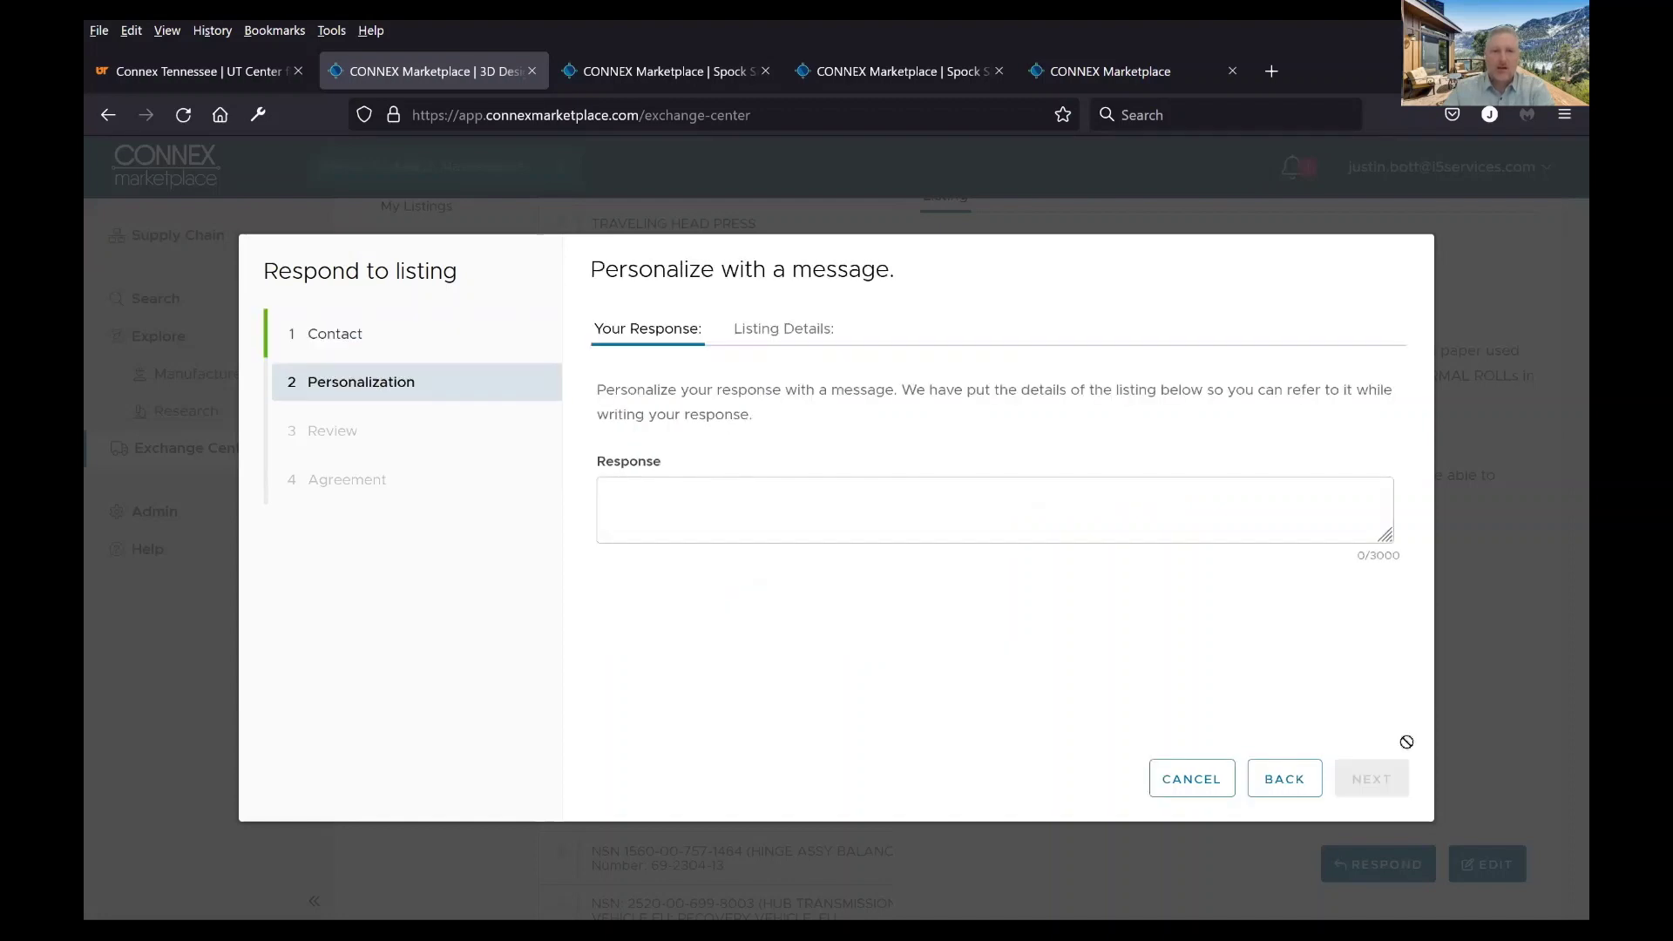
left_click(736, 489)
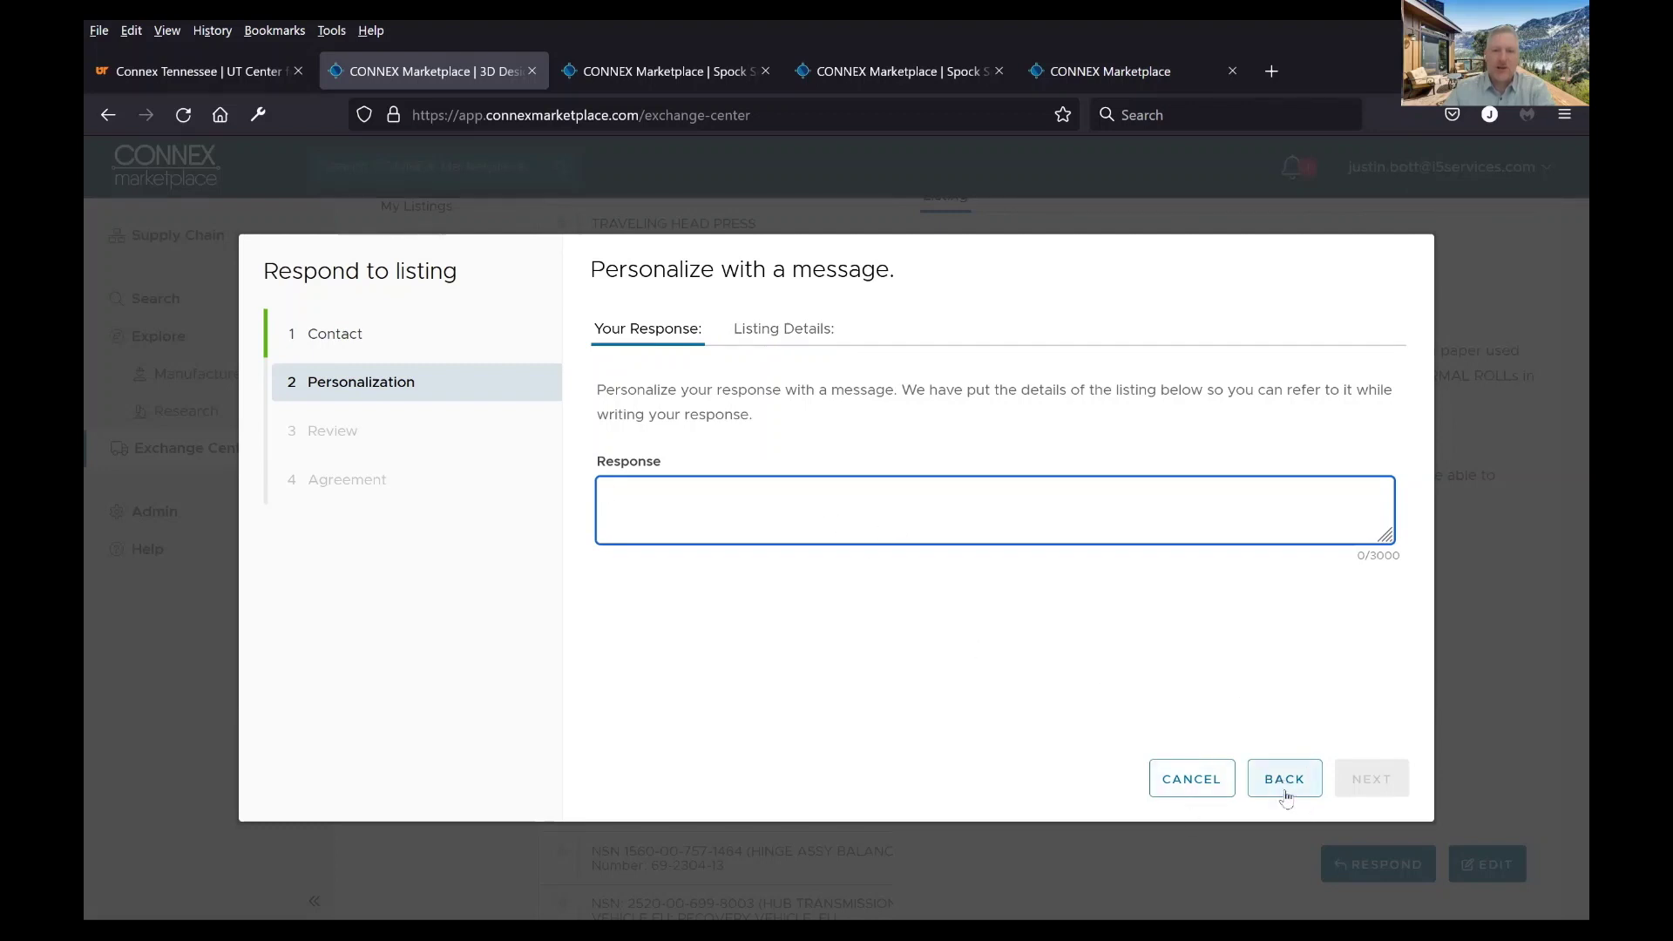
left_click(1190, 786)
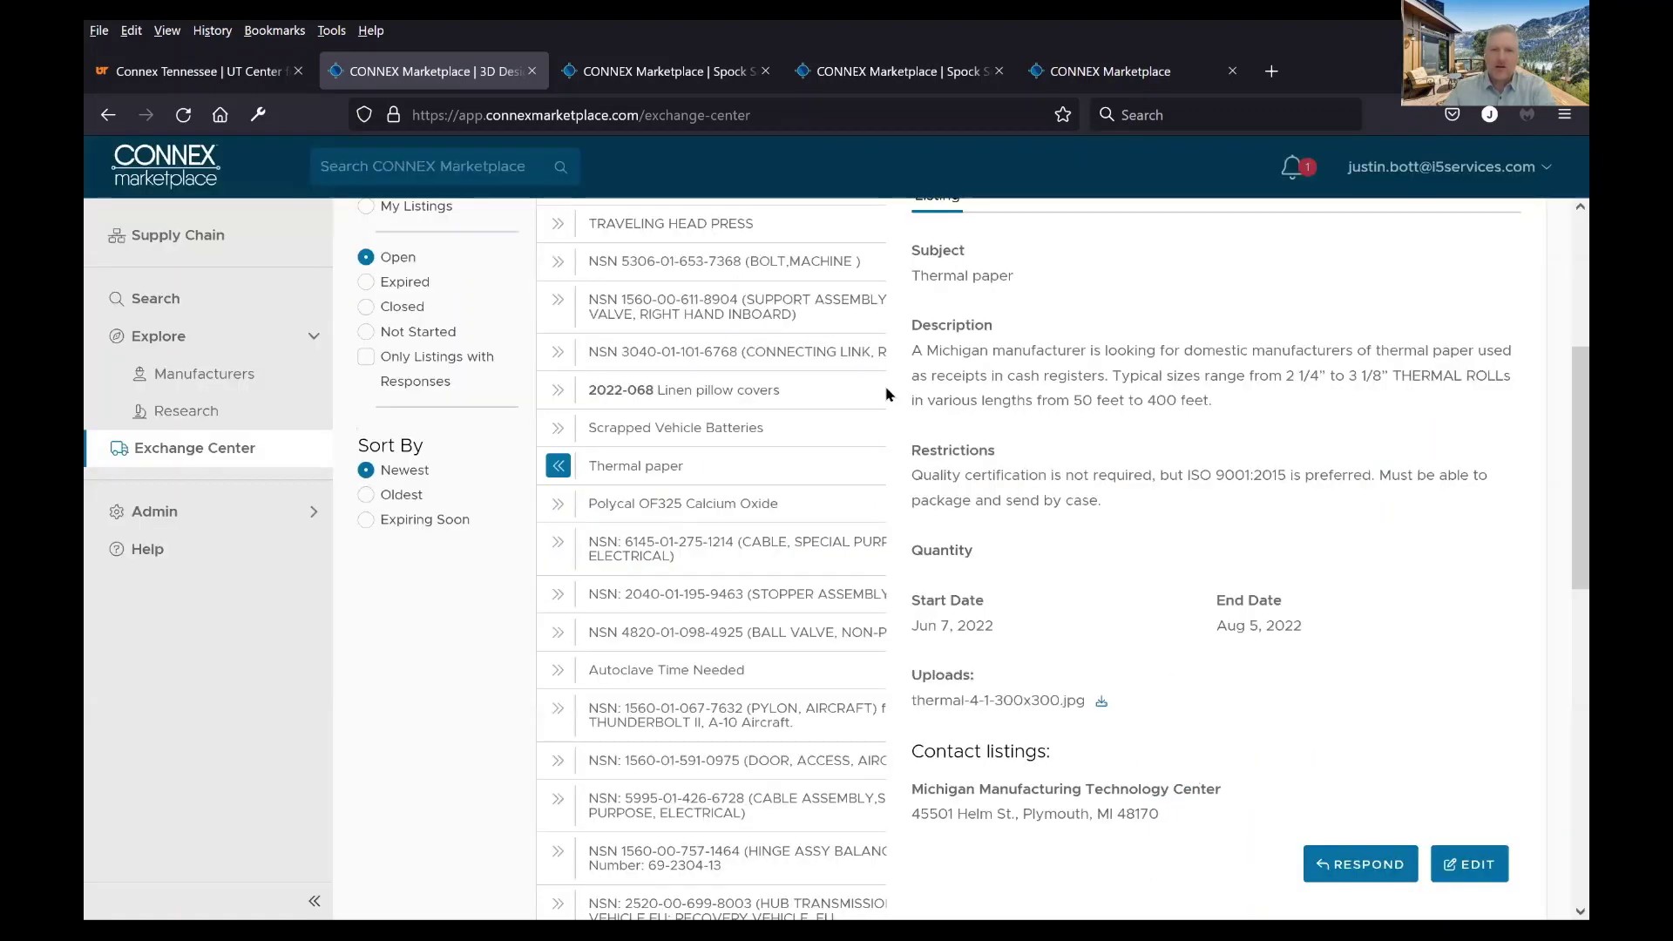
Open the Thermal paper listing for editing and review its details, dates, attachments and responses
scroll(1358, 568, "down", 3)
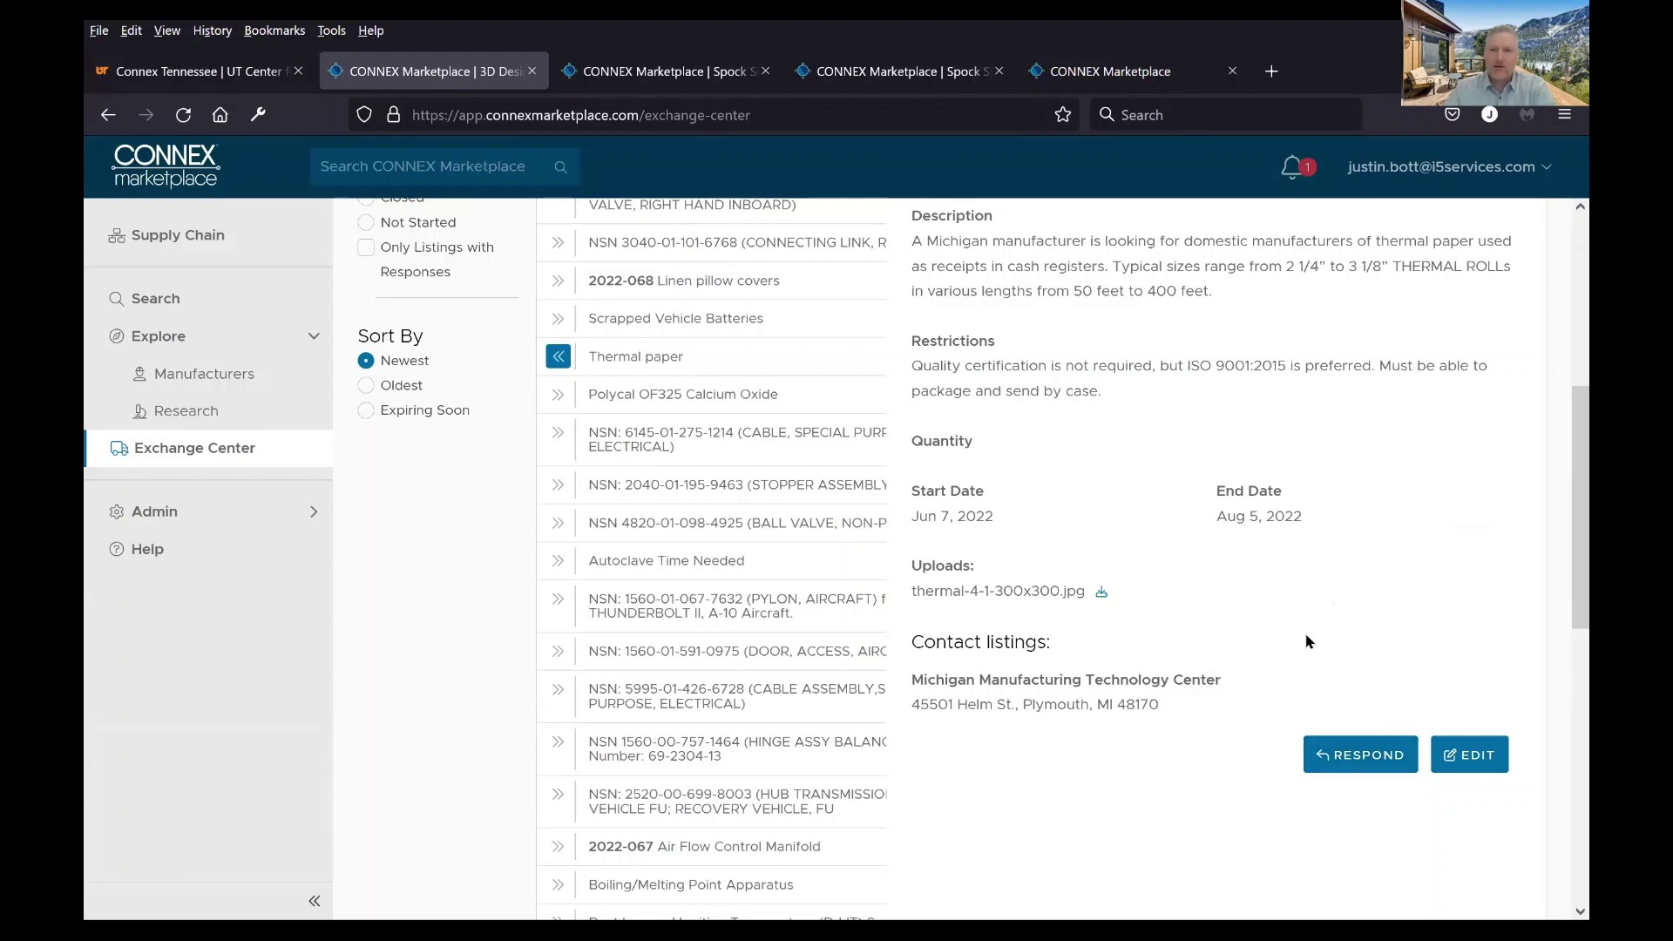
left_click(1490, 754)
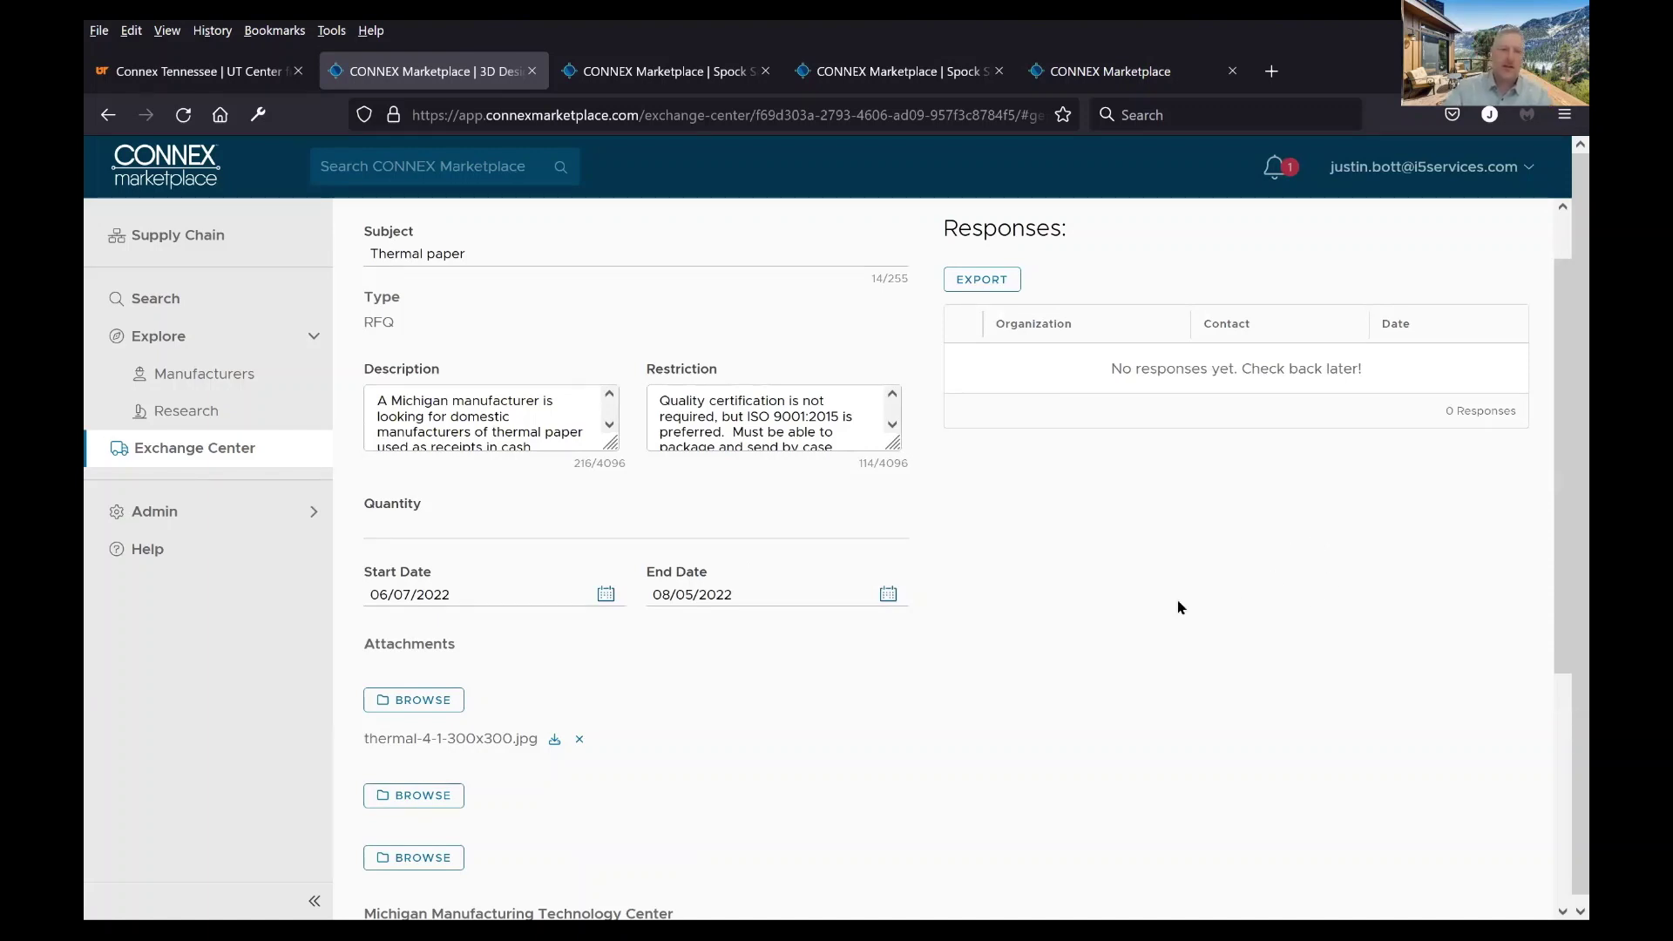
scroll(979, 592, "up", 2)
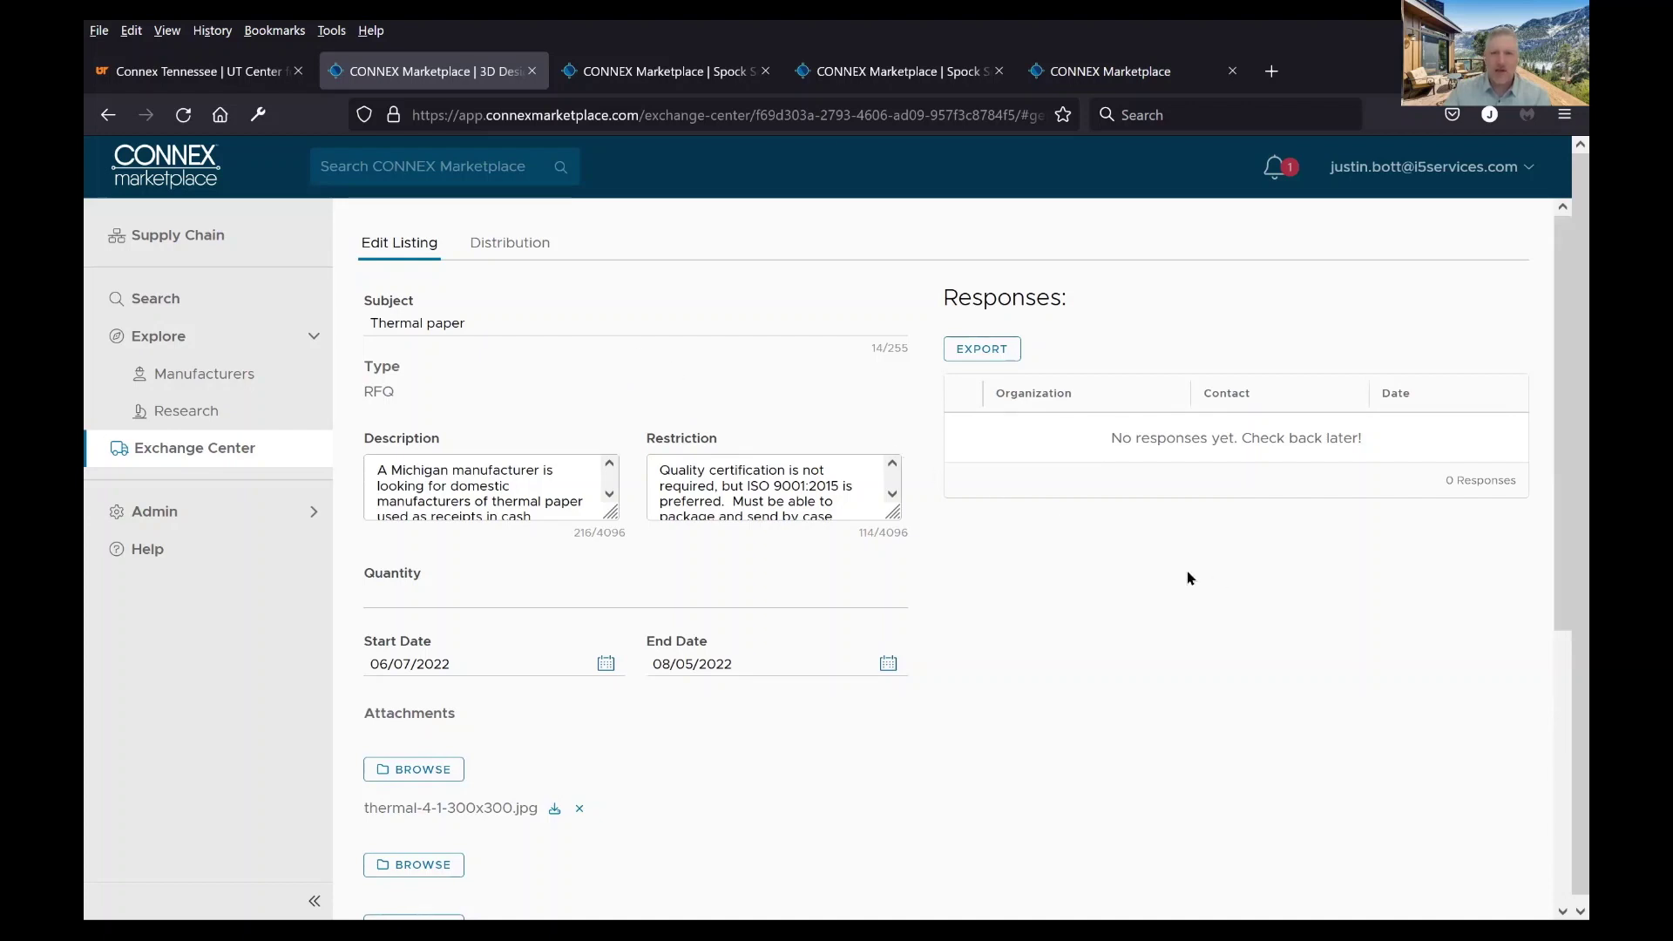
mouse_move(1562, 453)
left_mouse_down()
mouse_move(1561, 664)
mouse_move(1556, 440)
left_mouse_up()
Open the Thermal paper listing's distribution settings, add a blank criterion, and return to the listing's edit form
left_click(517, 244)
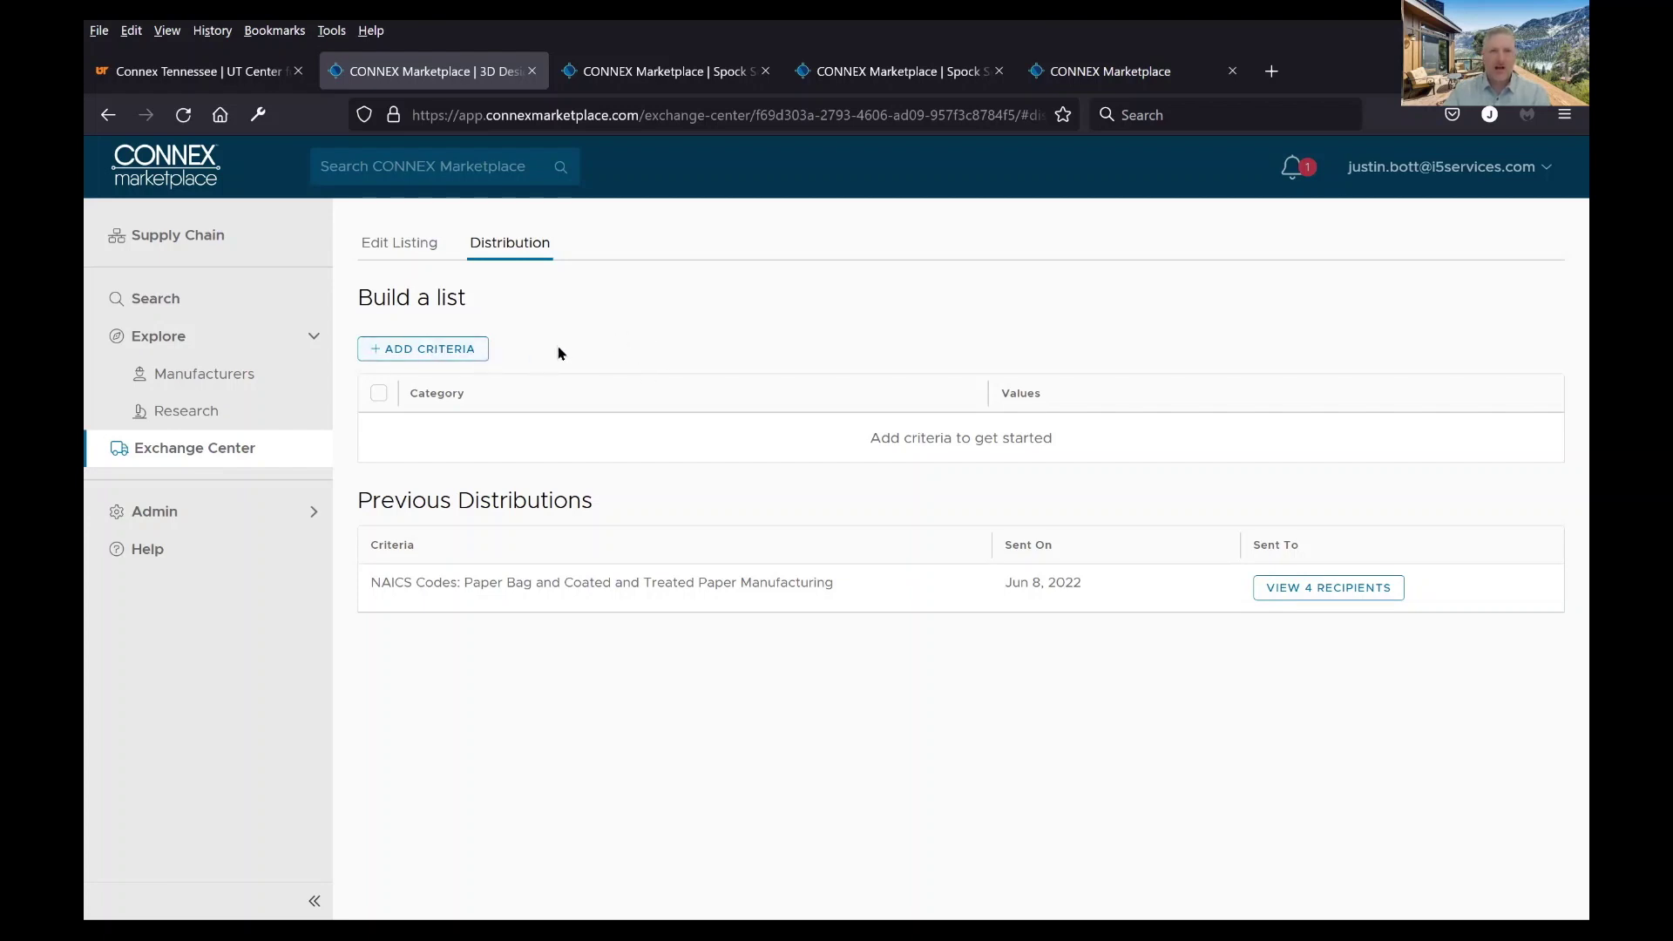
left_click(427, 357)
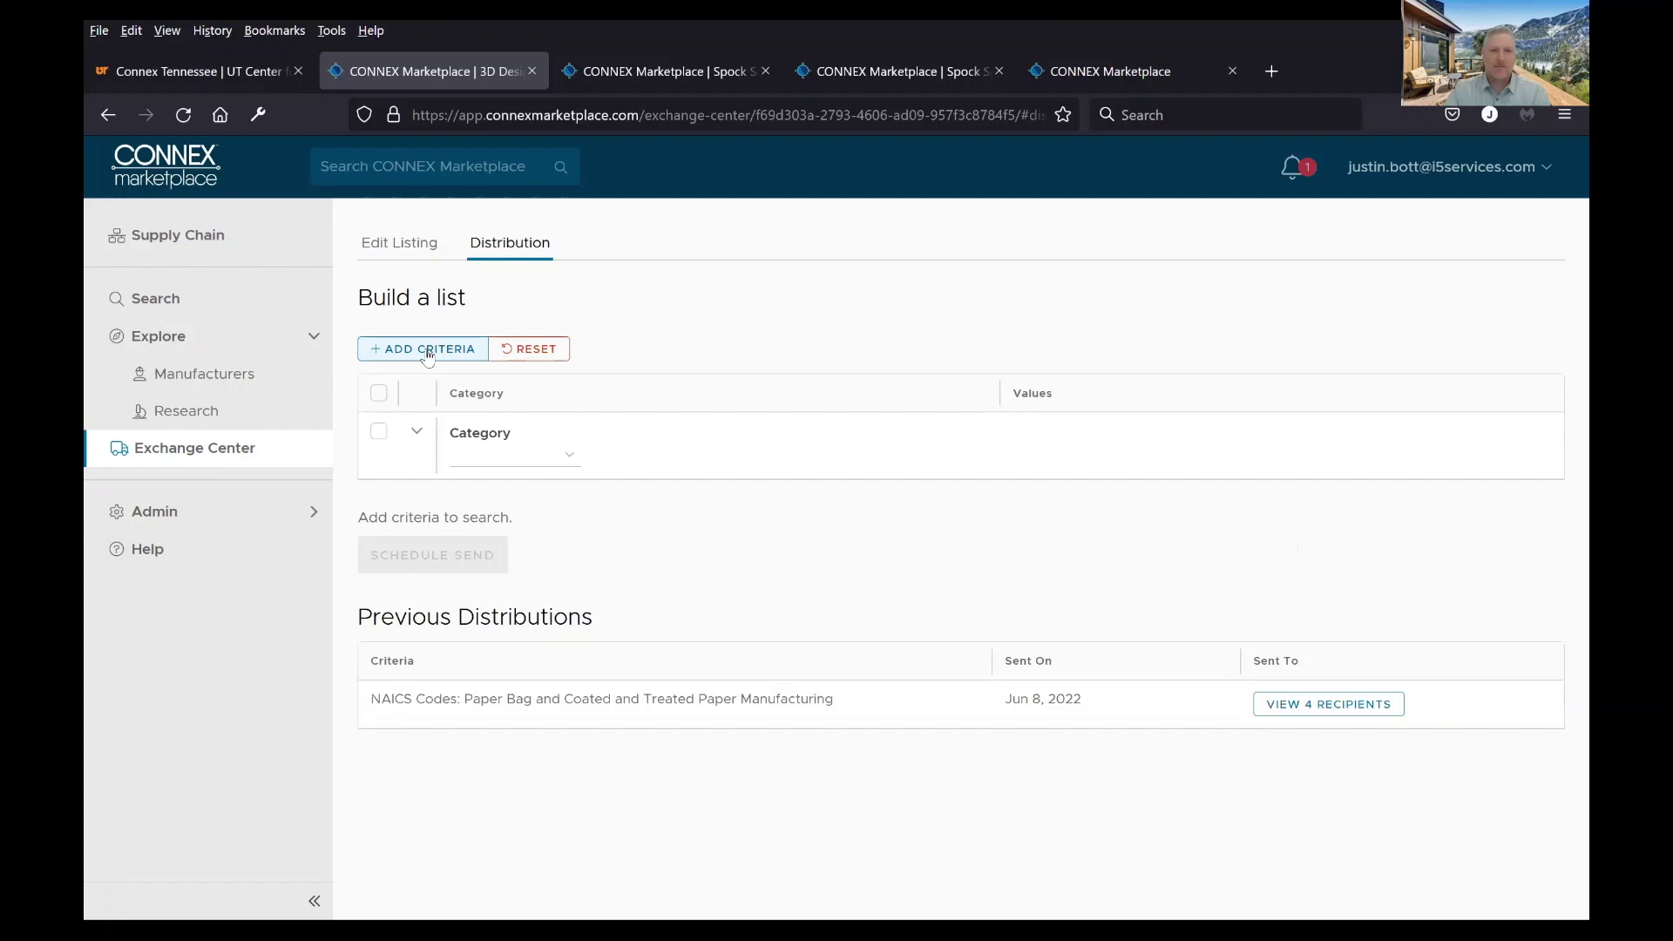
left_click(393, 247)
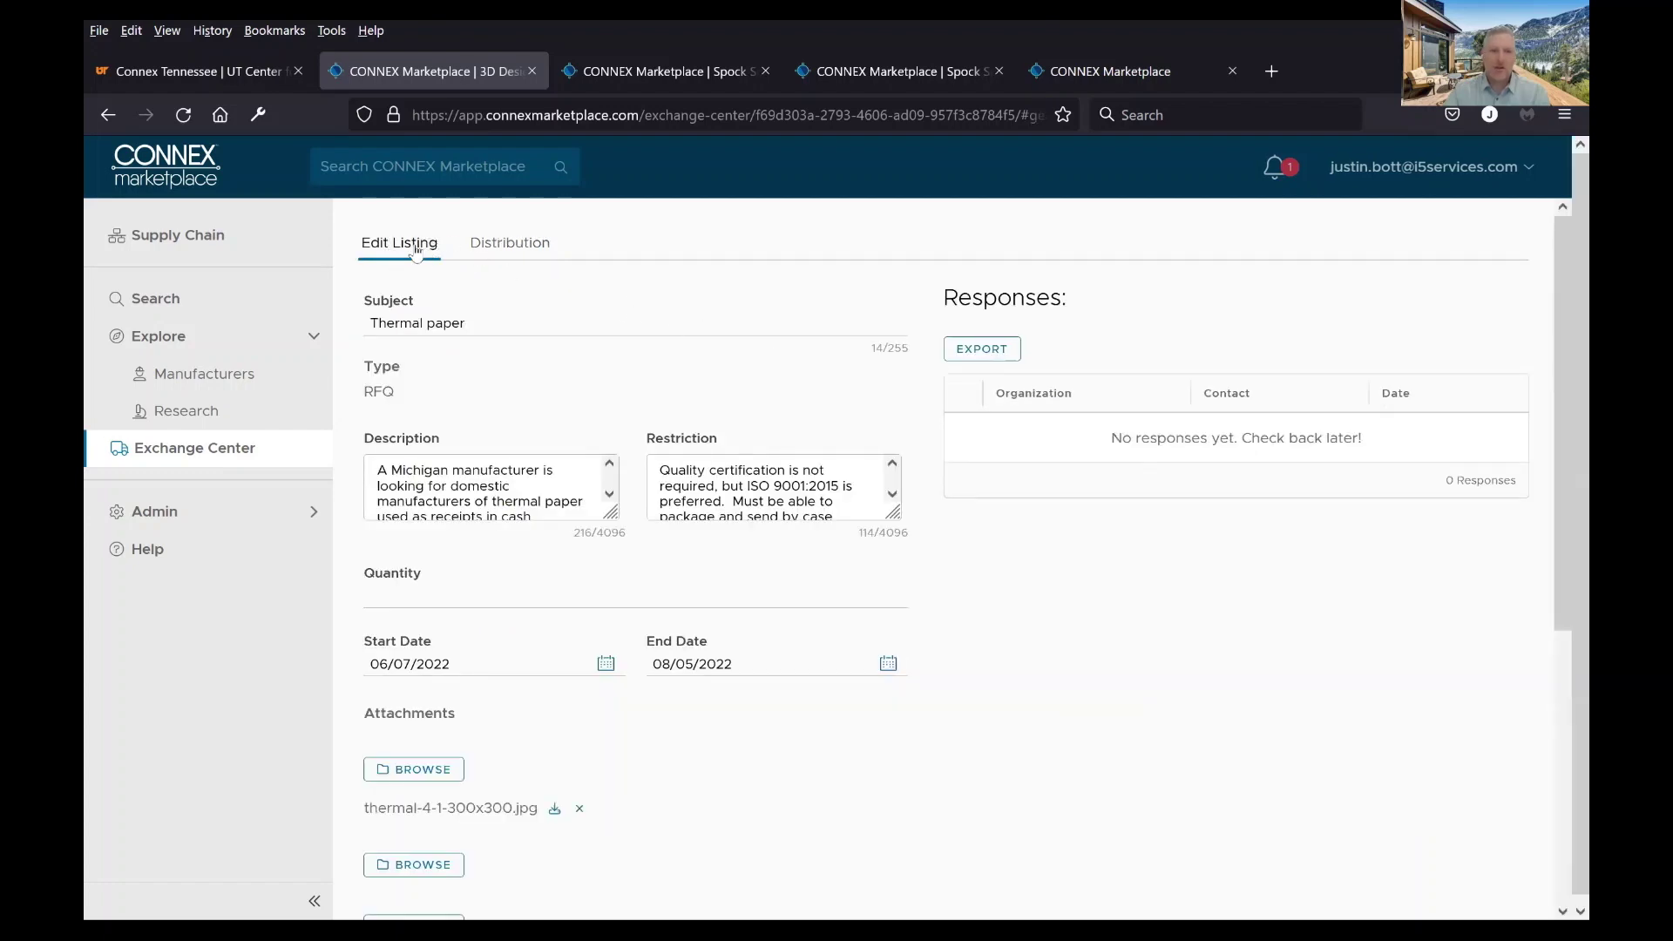
Return to the Exchange Center, start a new listing of type Needs to view its options, and cancel it
left_click(203, 453)
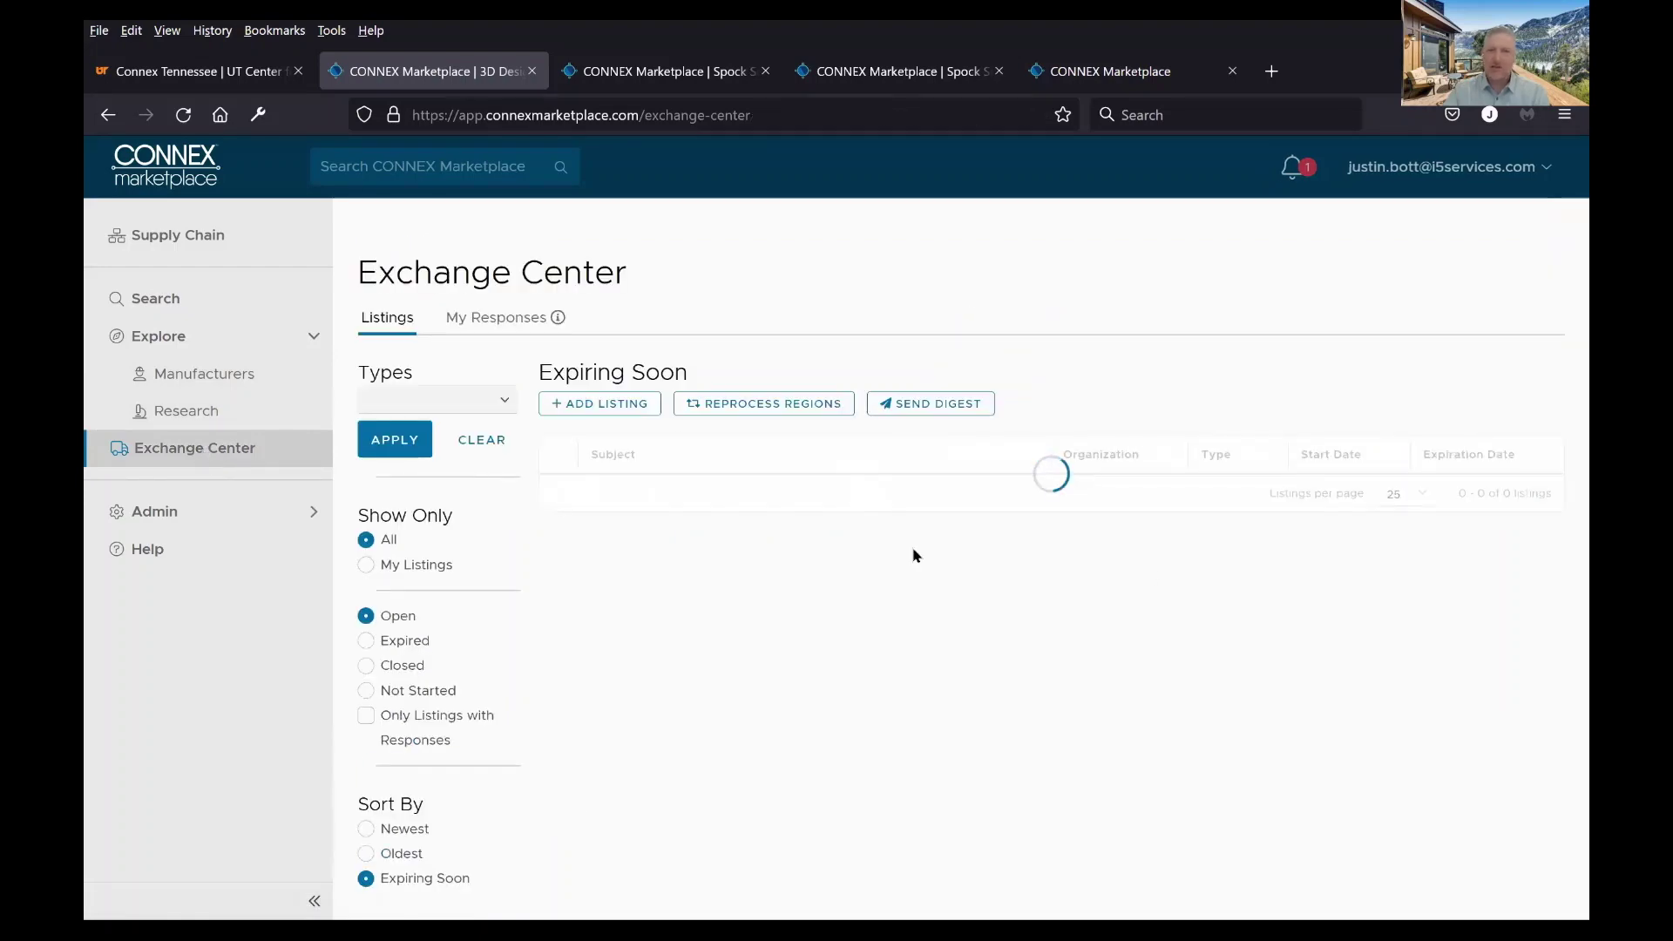
left_click(606, 409)
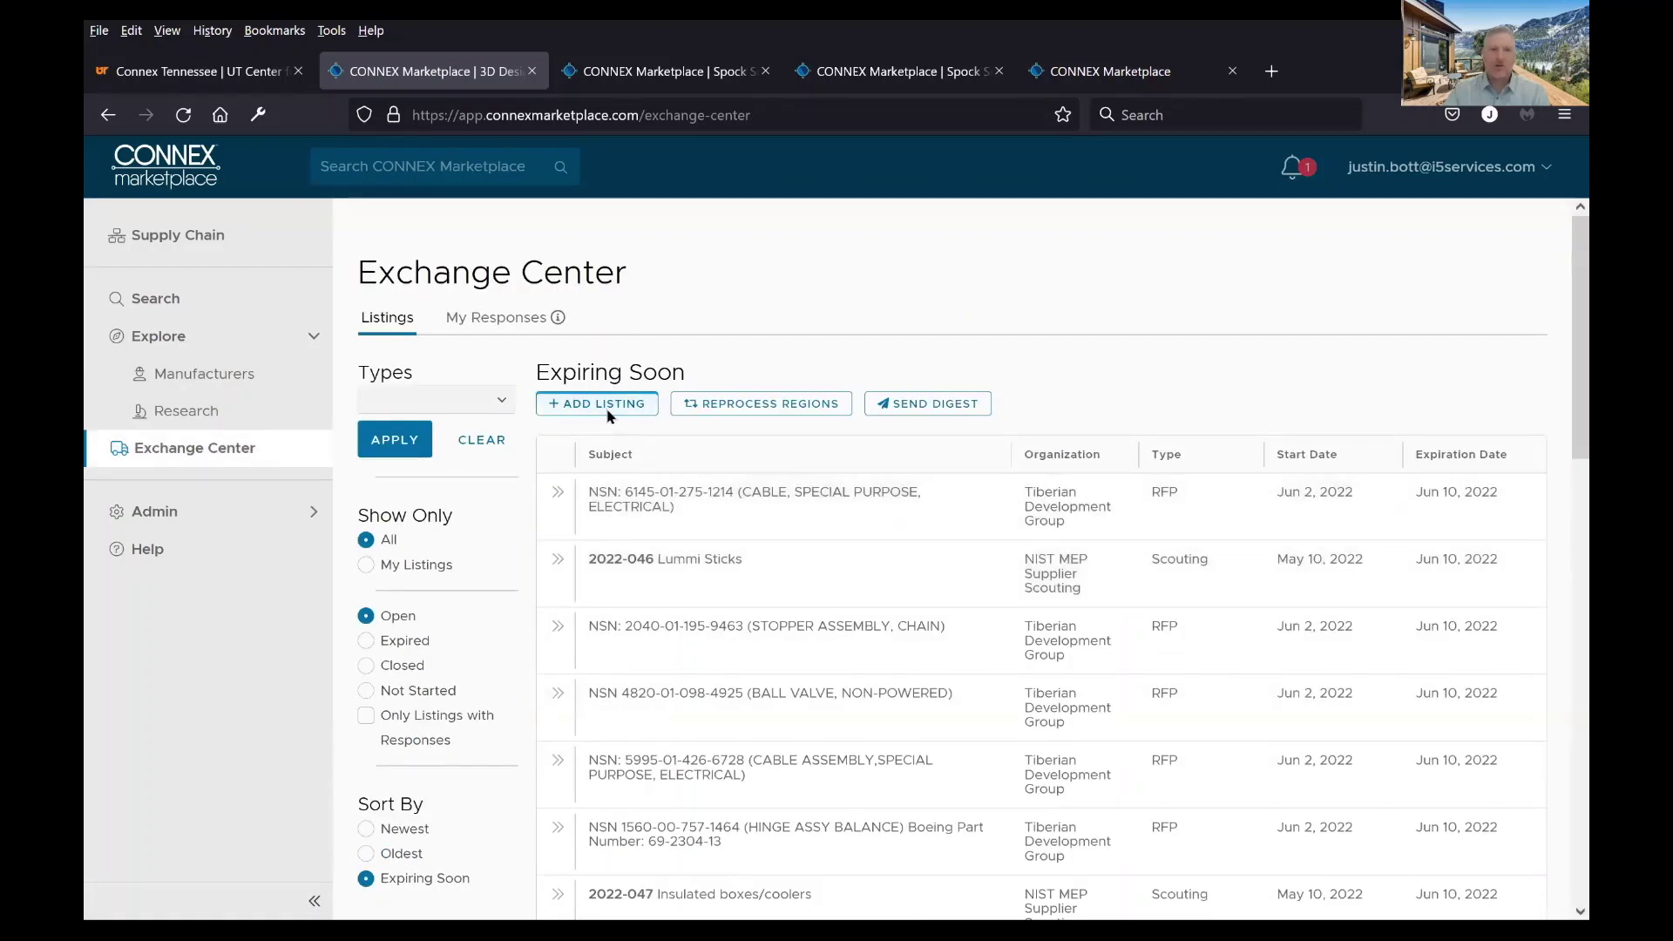
left_click(618, 373)
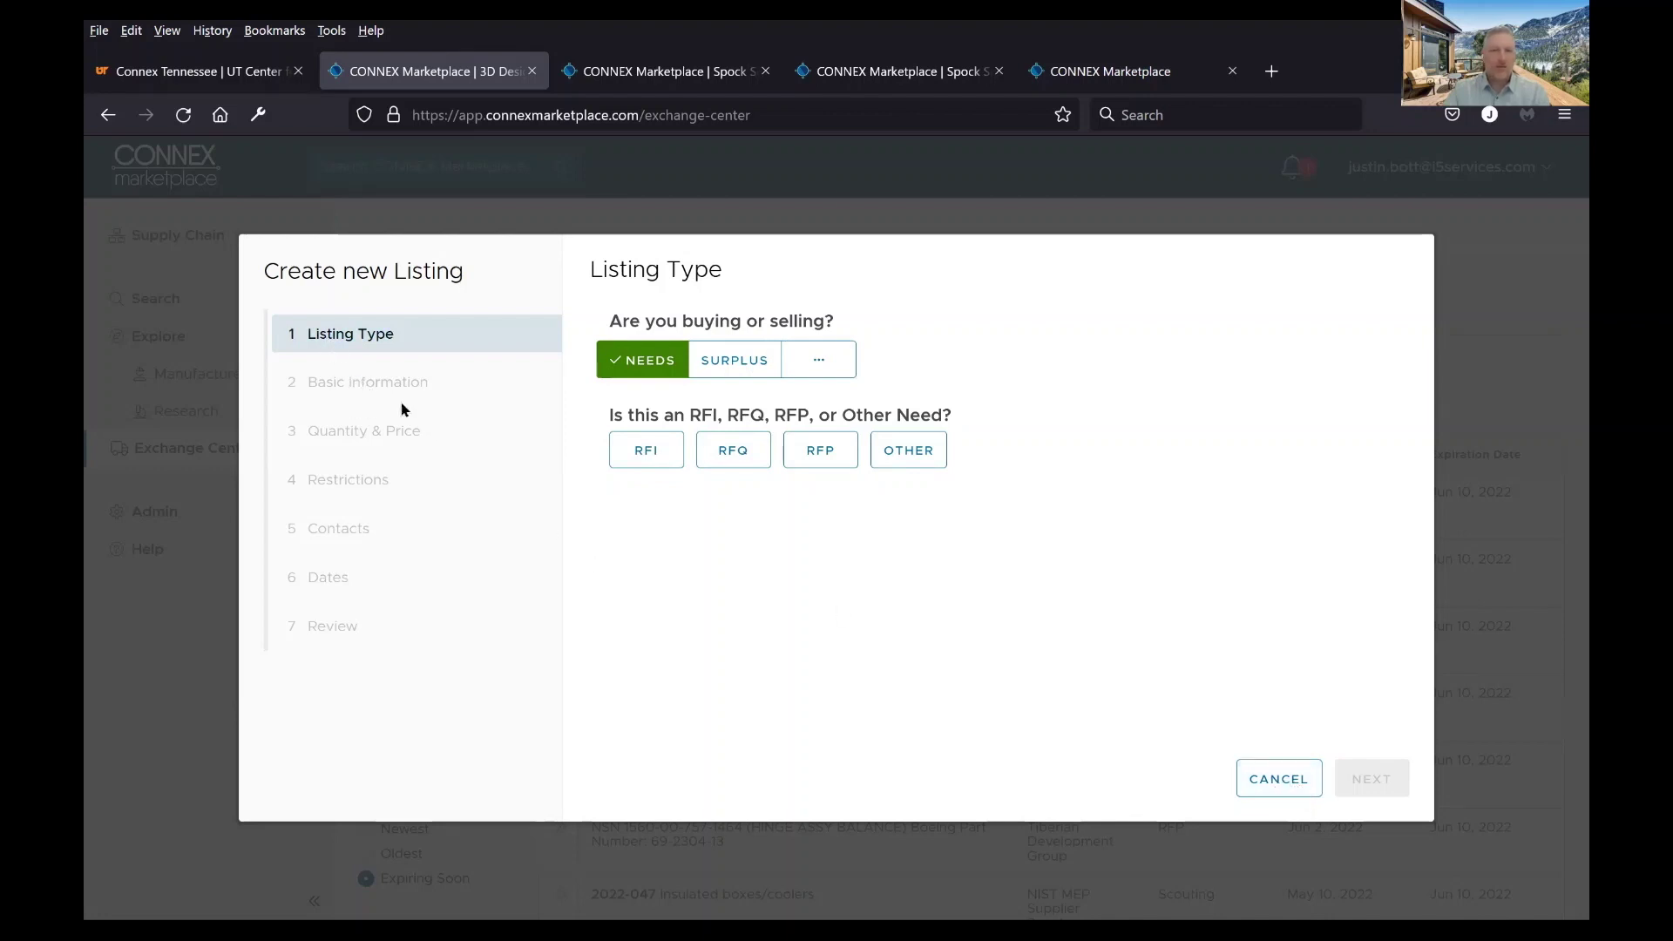
left_click(1272, 783)
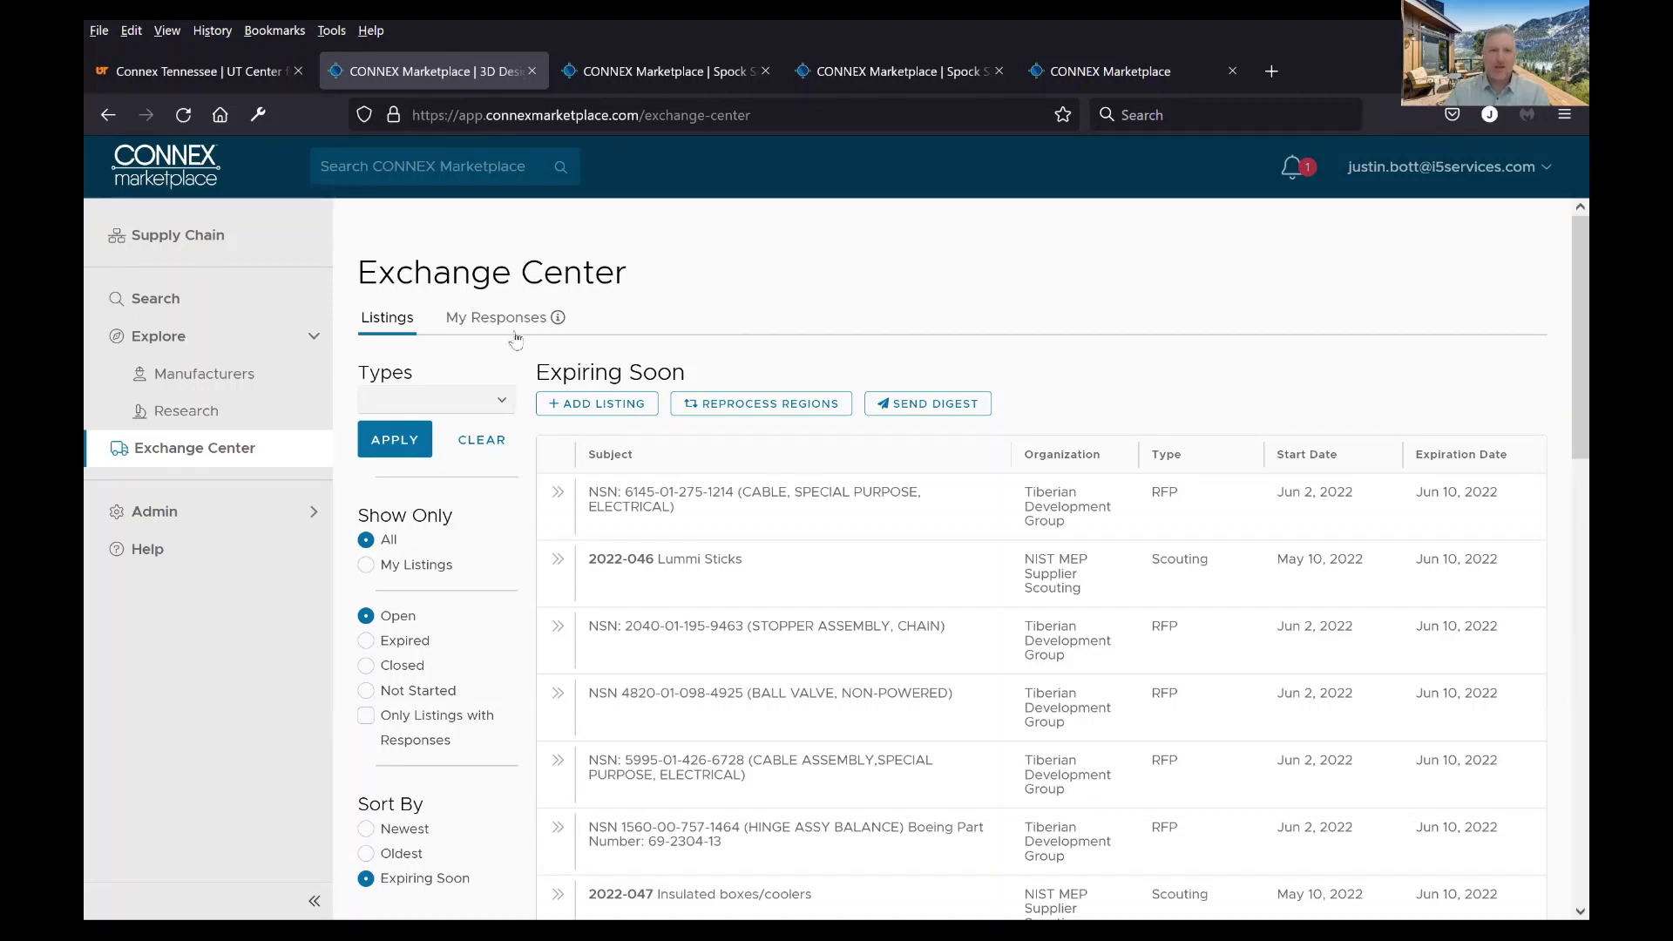
Check the organization's own responses in the Exchange Center and return to the listings
left_click(503, 324)
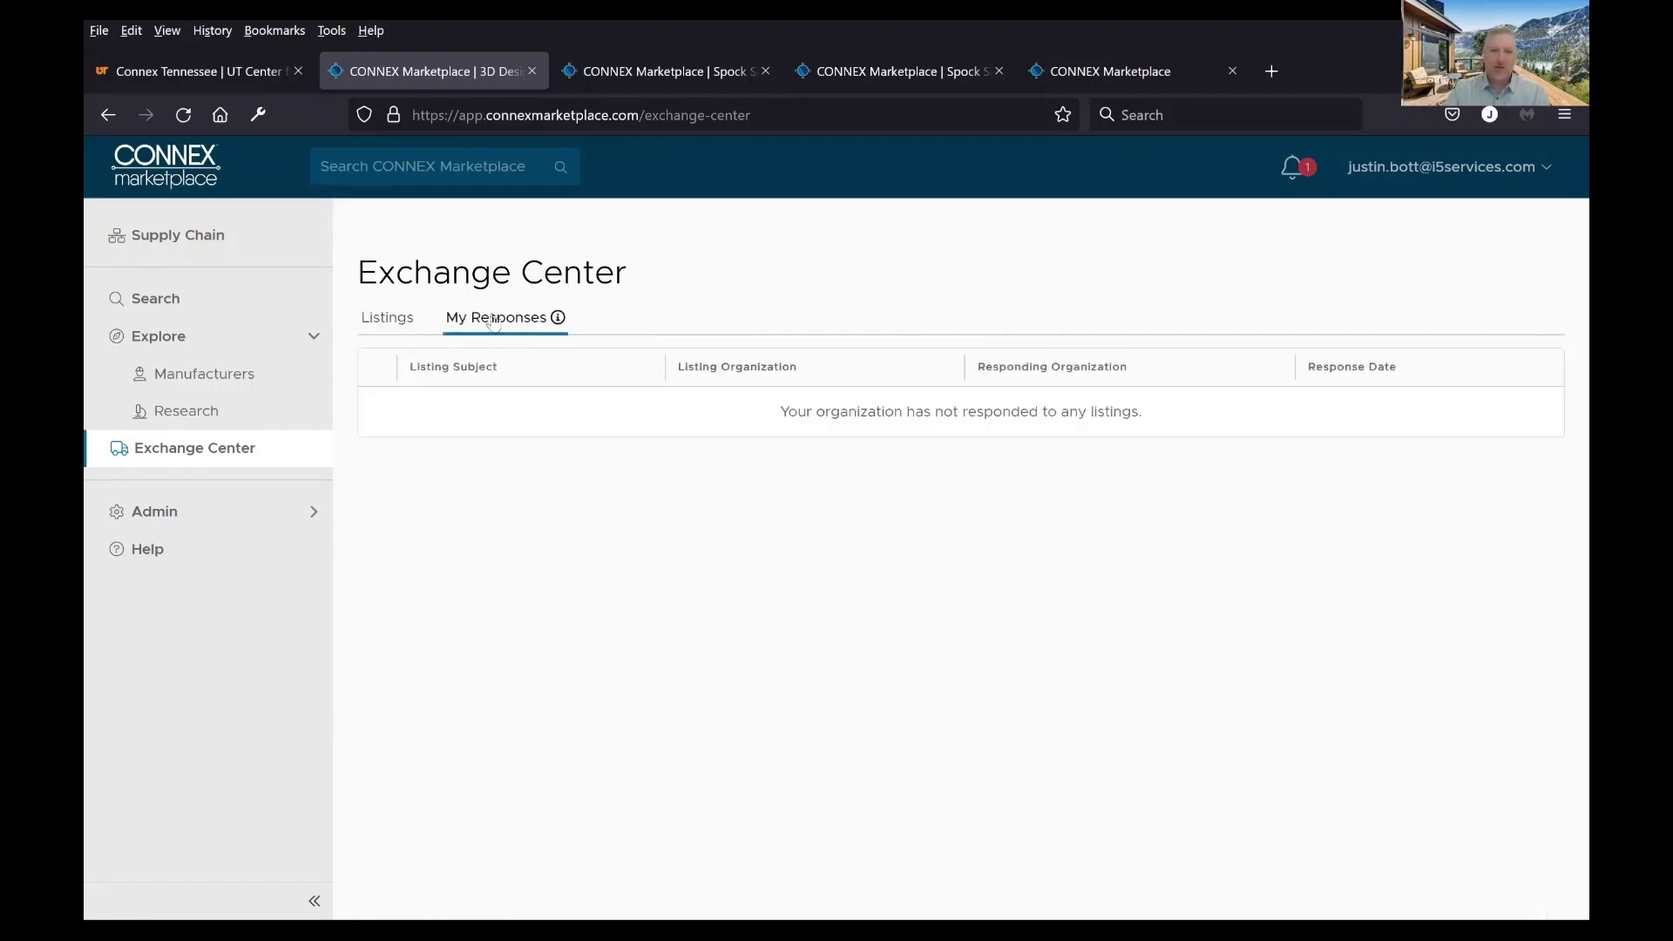
left_click(384, 319)
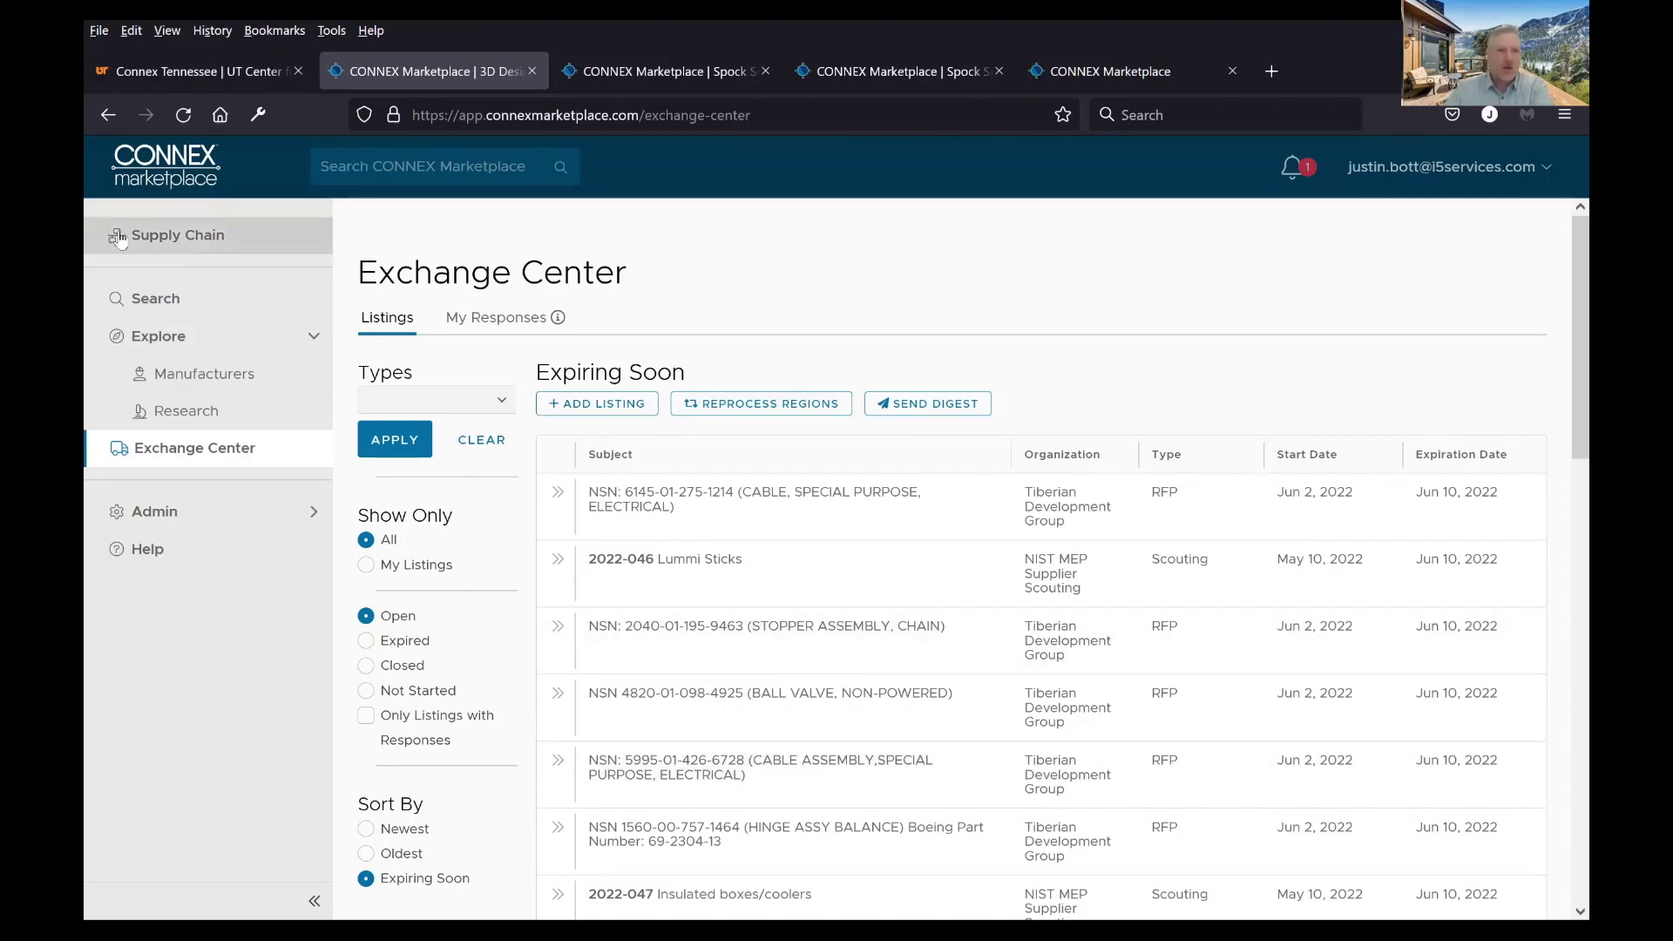
Open the Supply Chain page and choose Prime One (DEMO) as the relationship owner
left_click(199, 237)
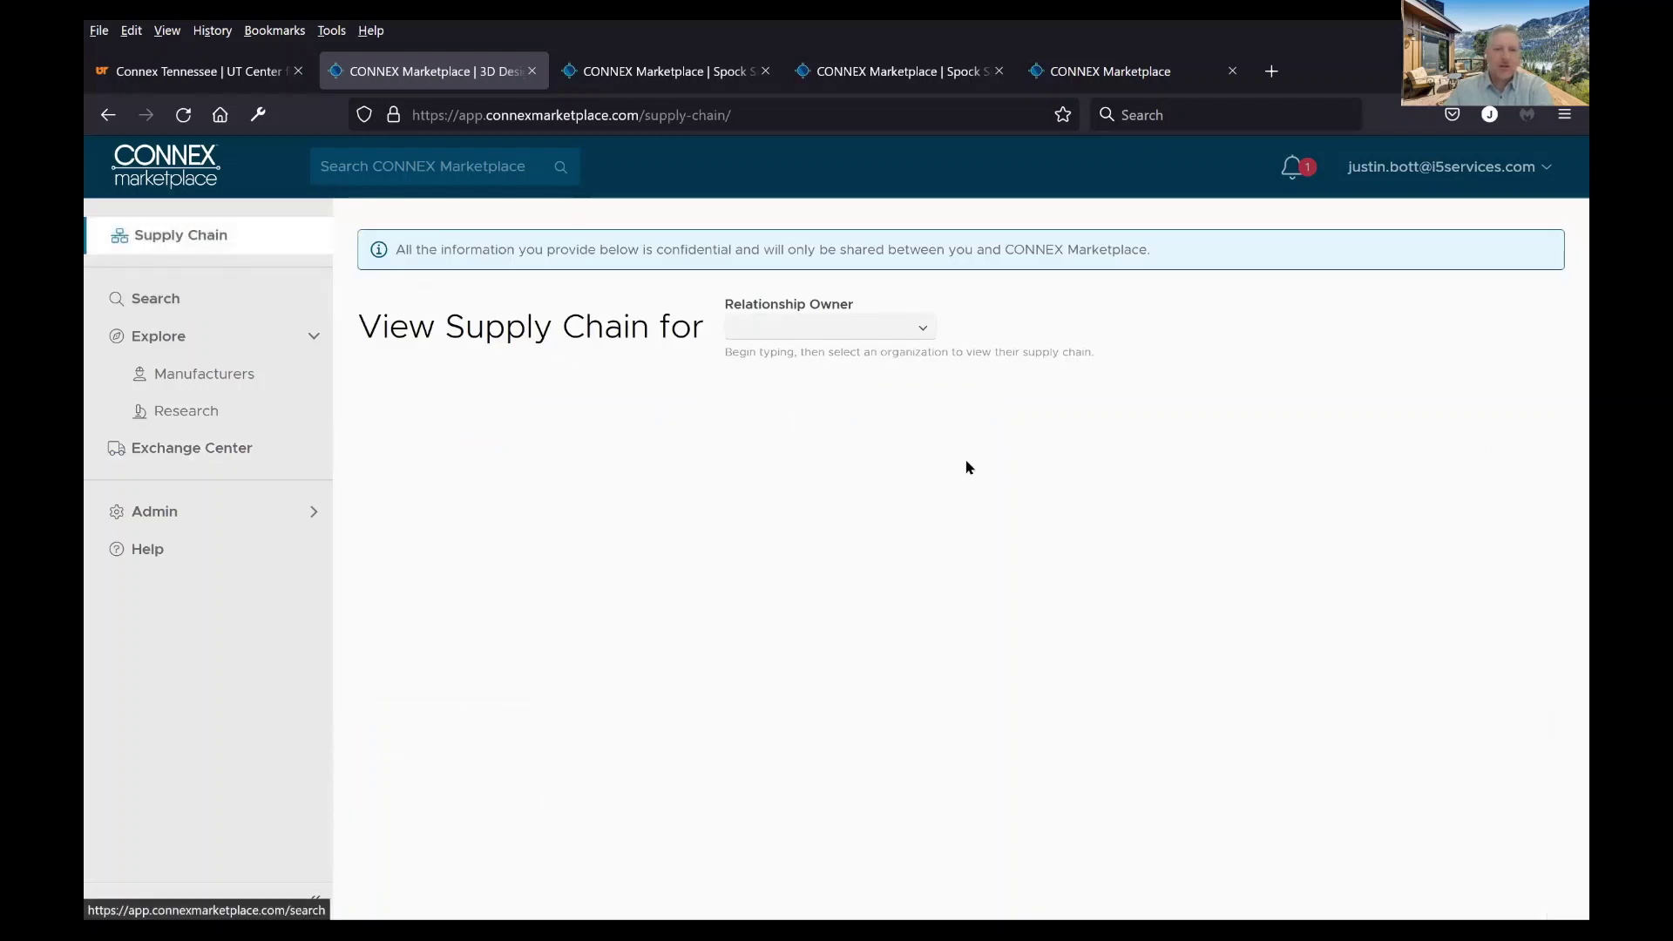
left_click(919, 336)
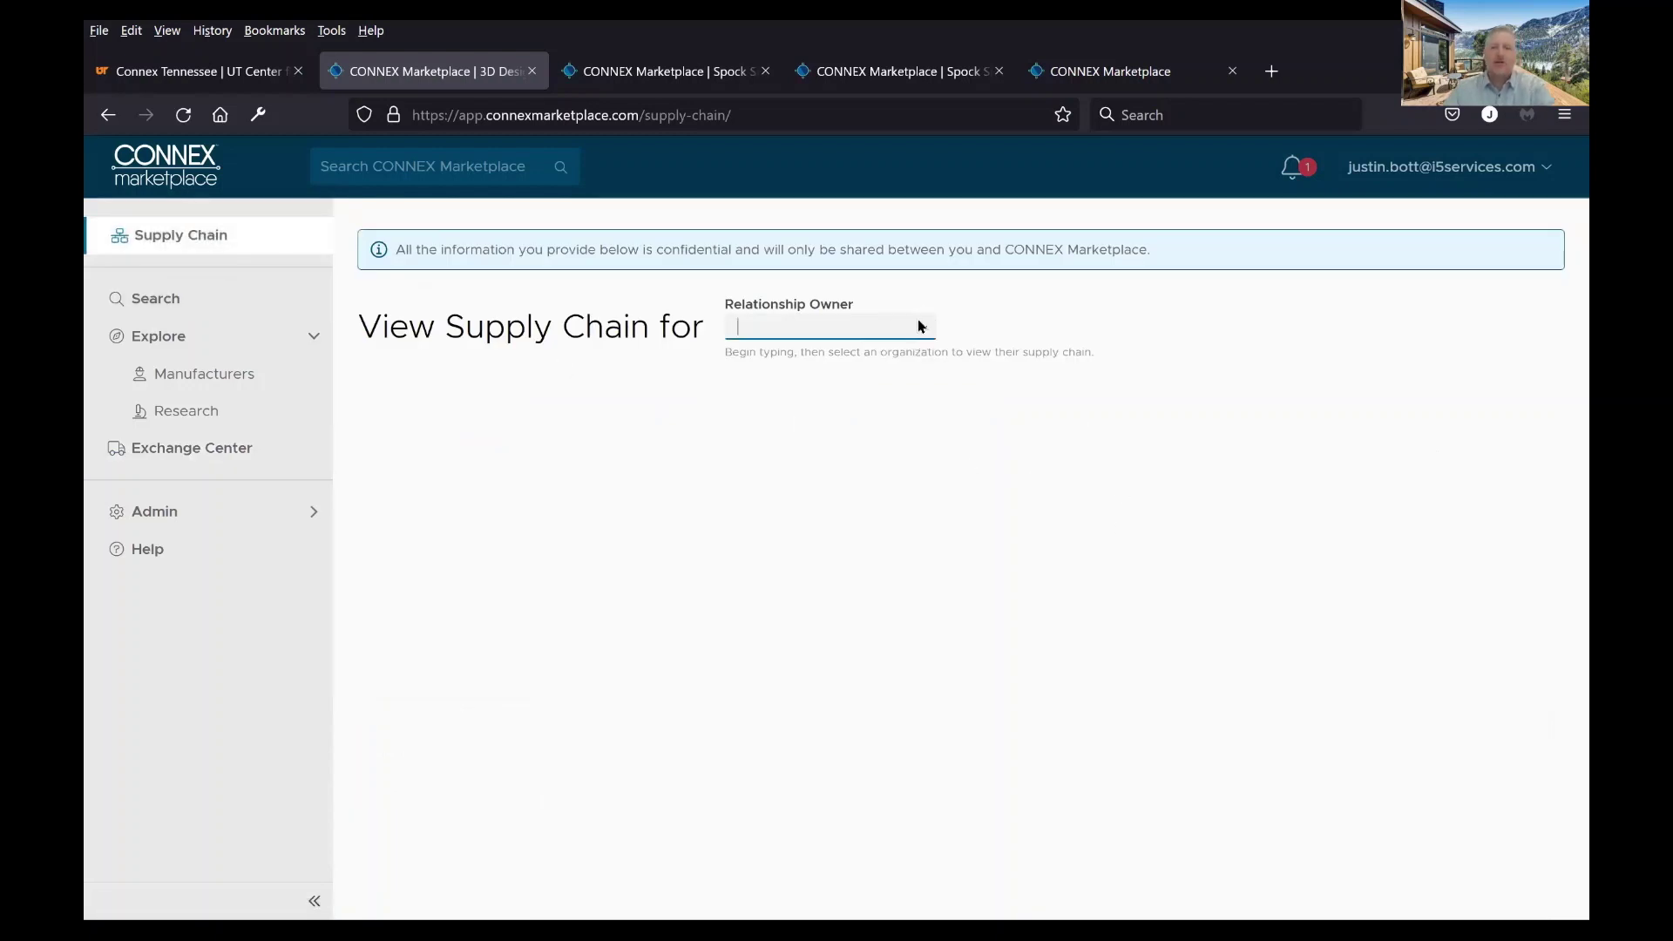
type("prime")
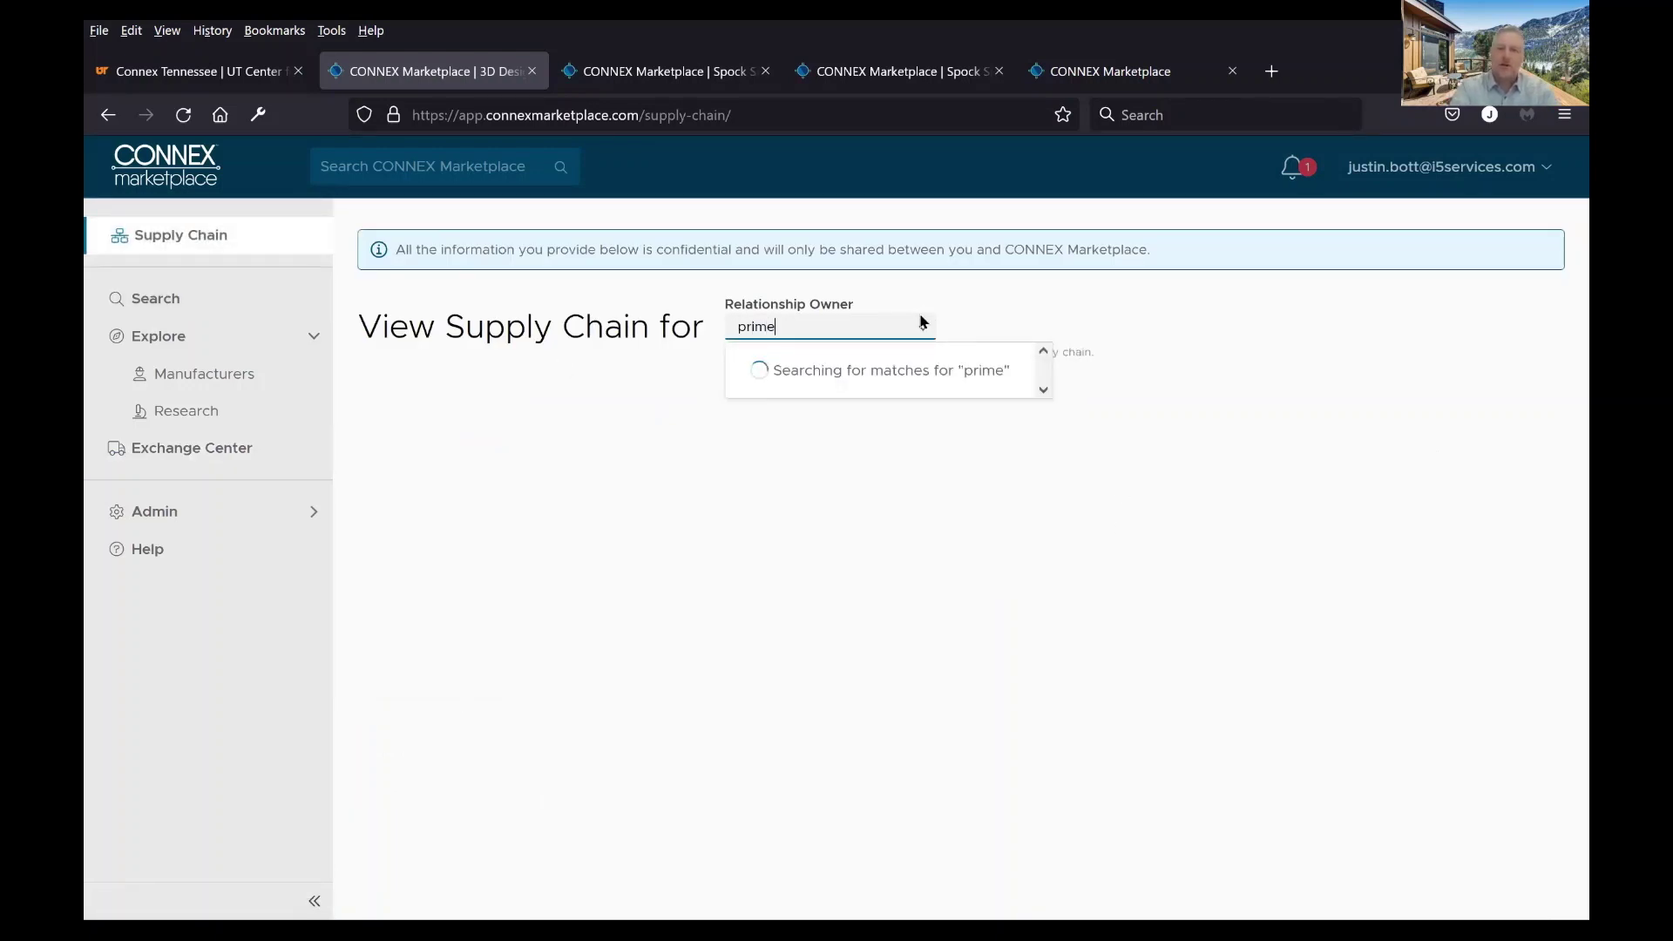
type(" one")
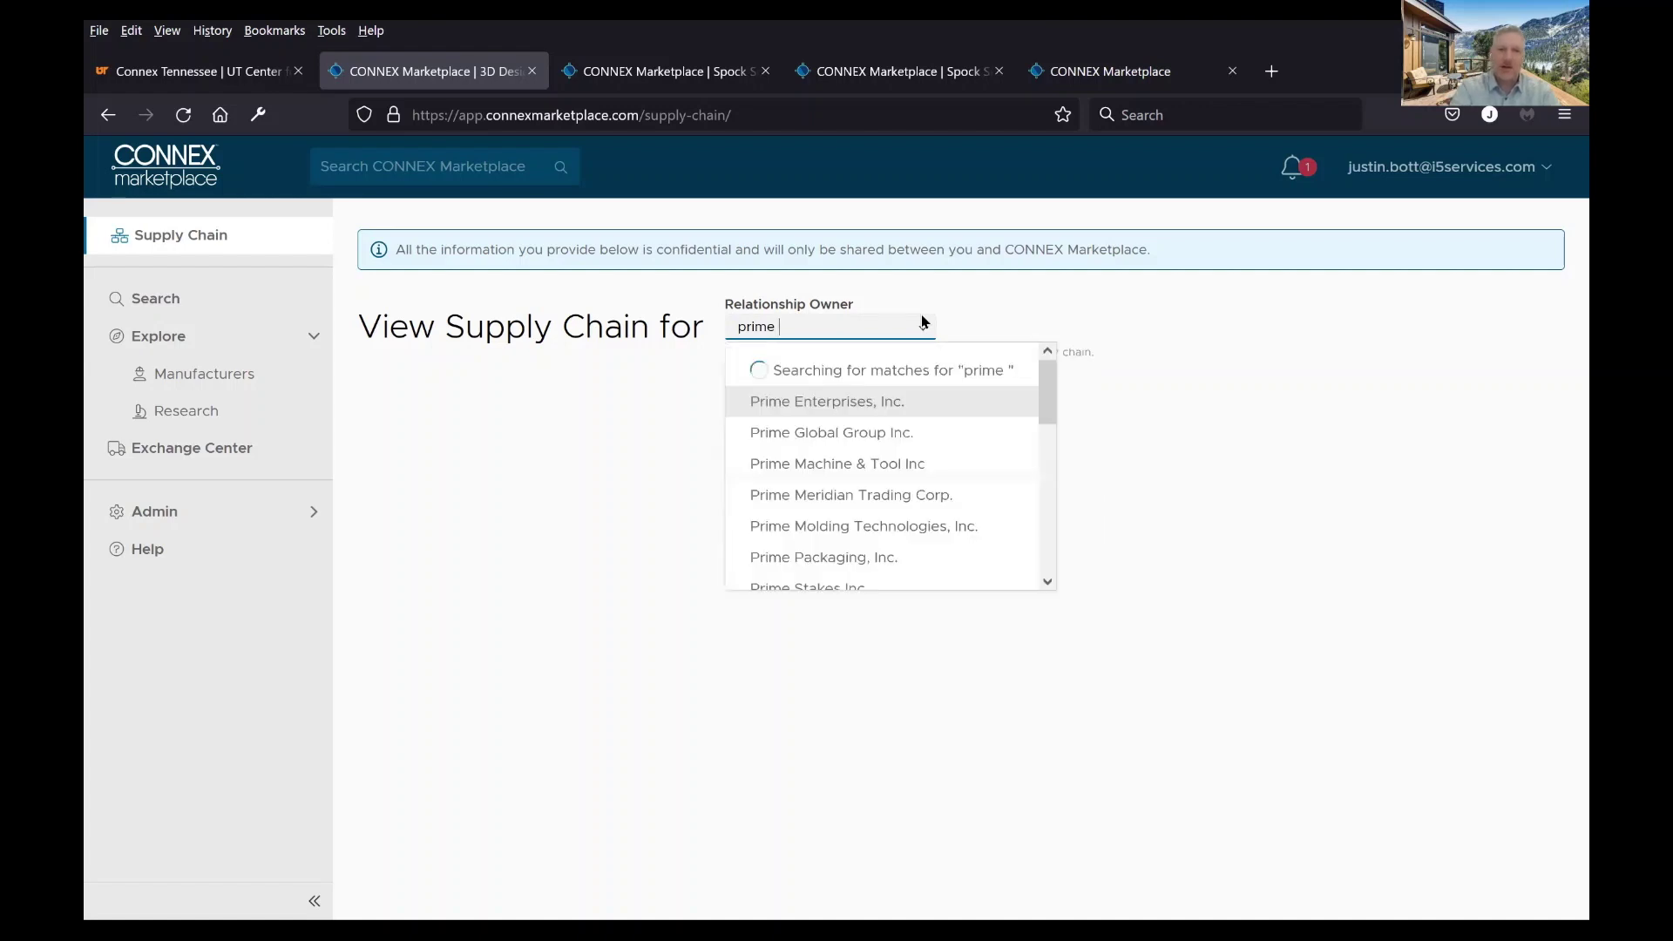
left_click(845, 434)
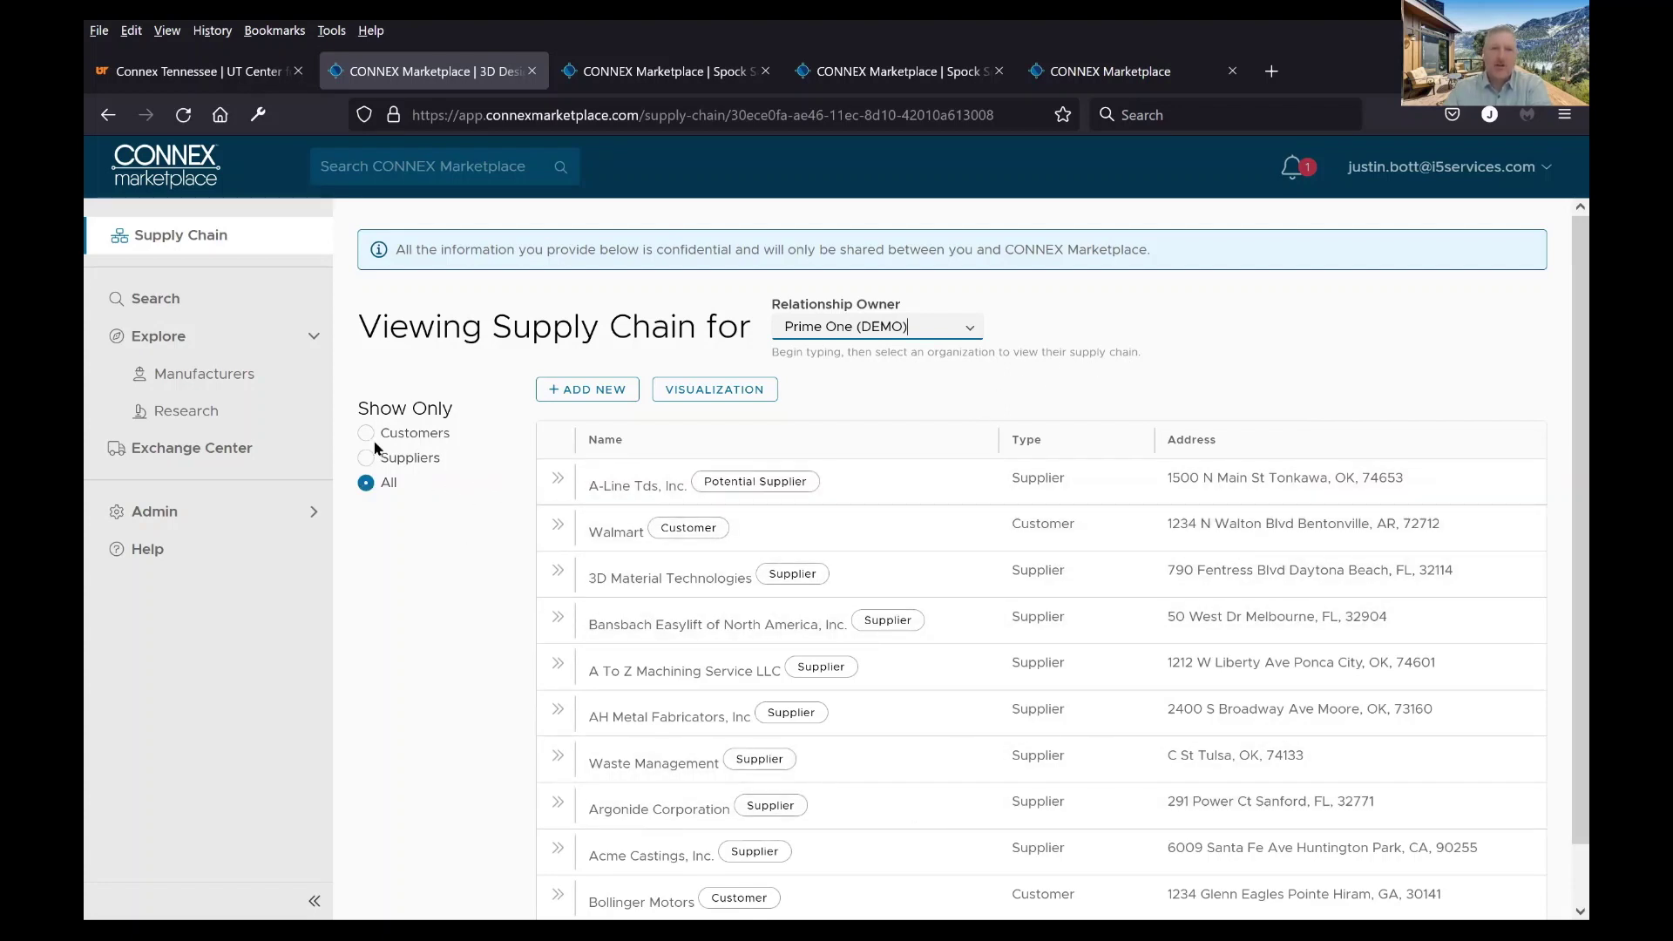
Open the relationship with Bansbach Easylift of North America, Inc. and review its organization details, supplied materials, ratings and annual business
scroll(1126, 503, "down", 1)
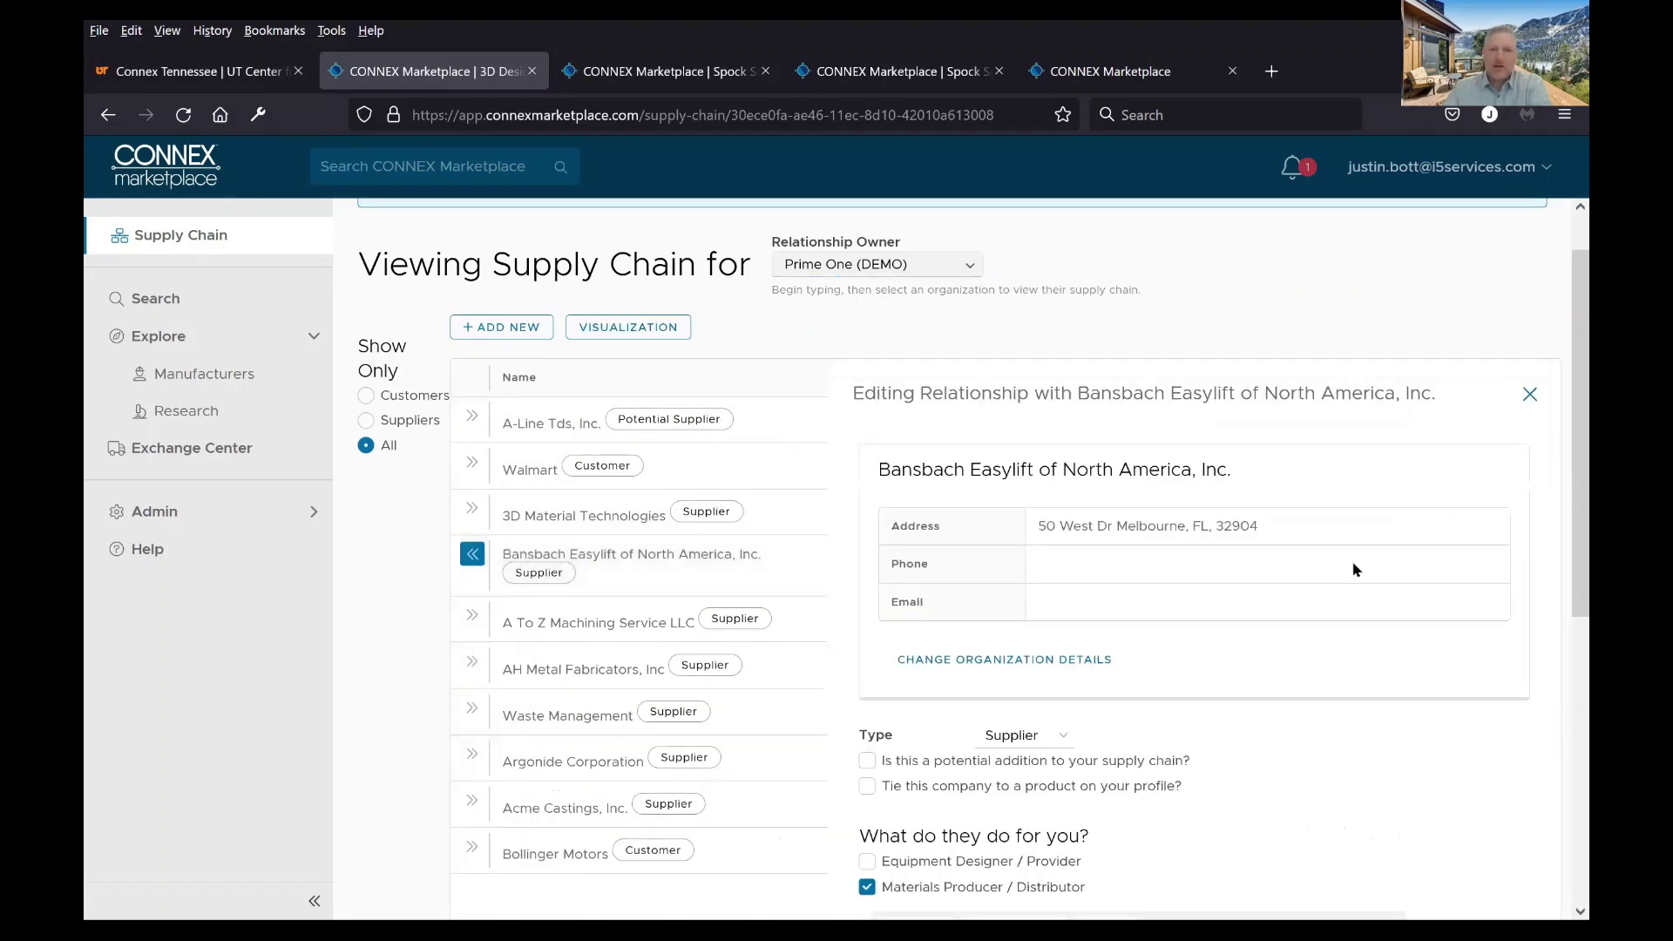
scroll(1289, 597, "down", 3)
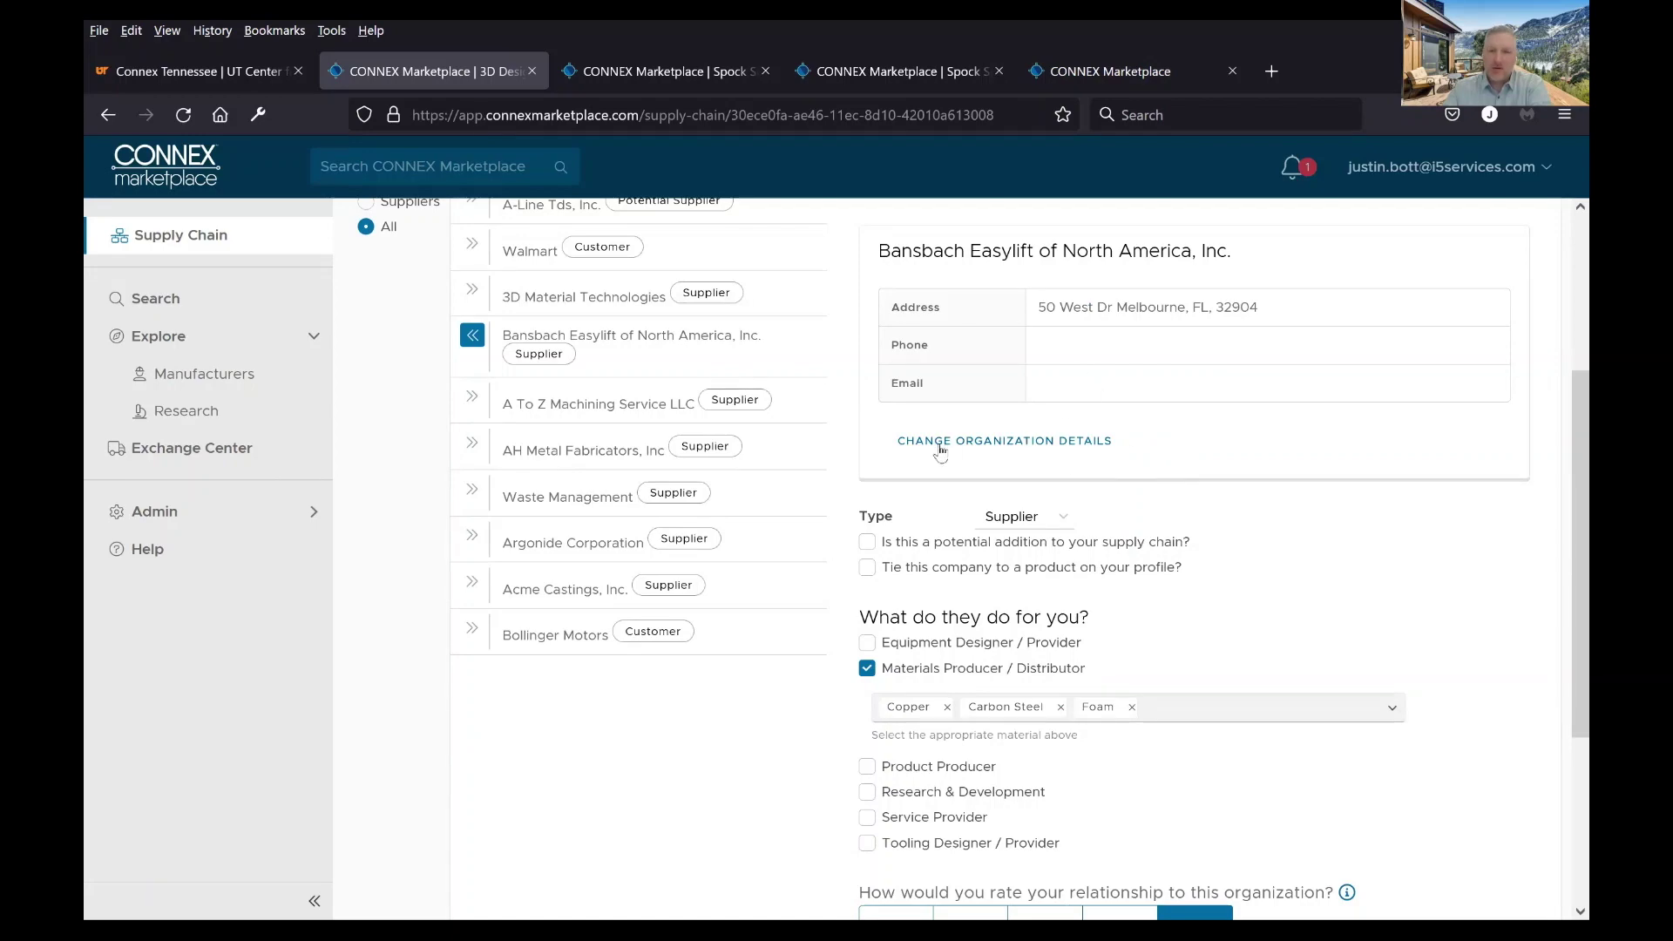
scroll(1108, 558, "down", 1)
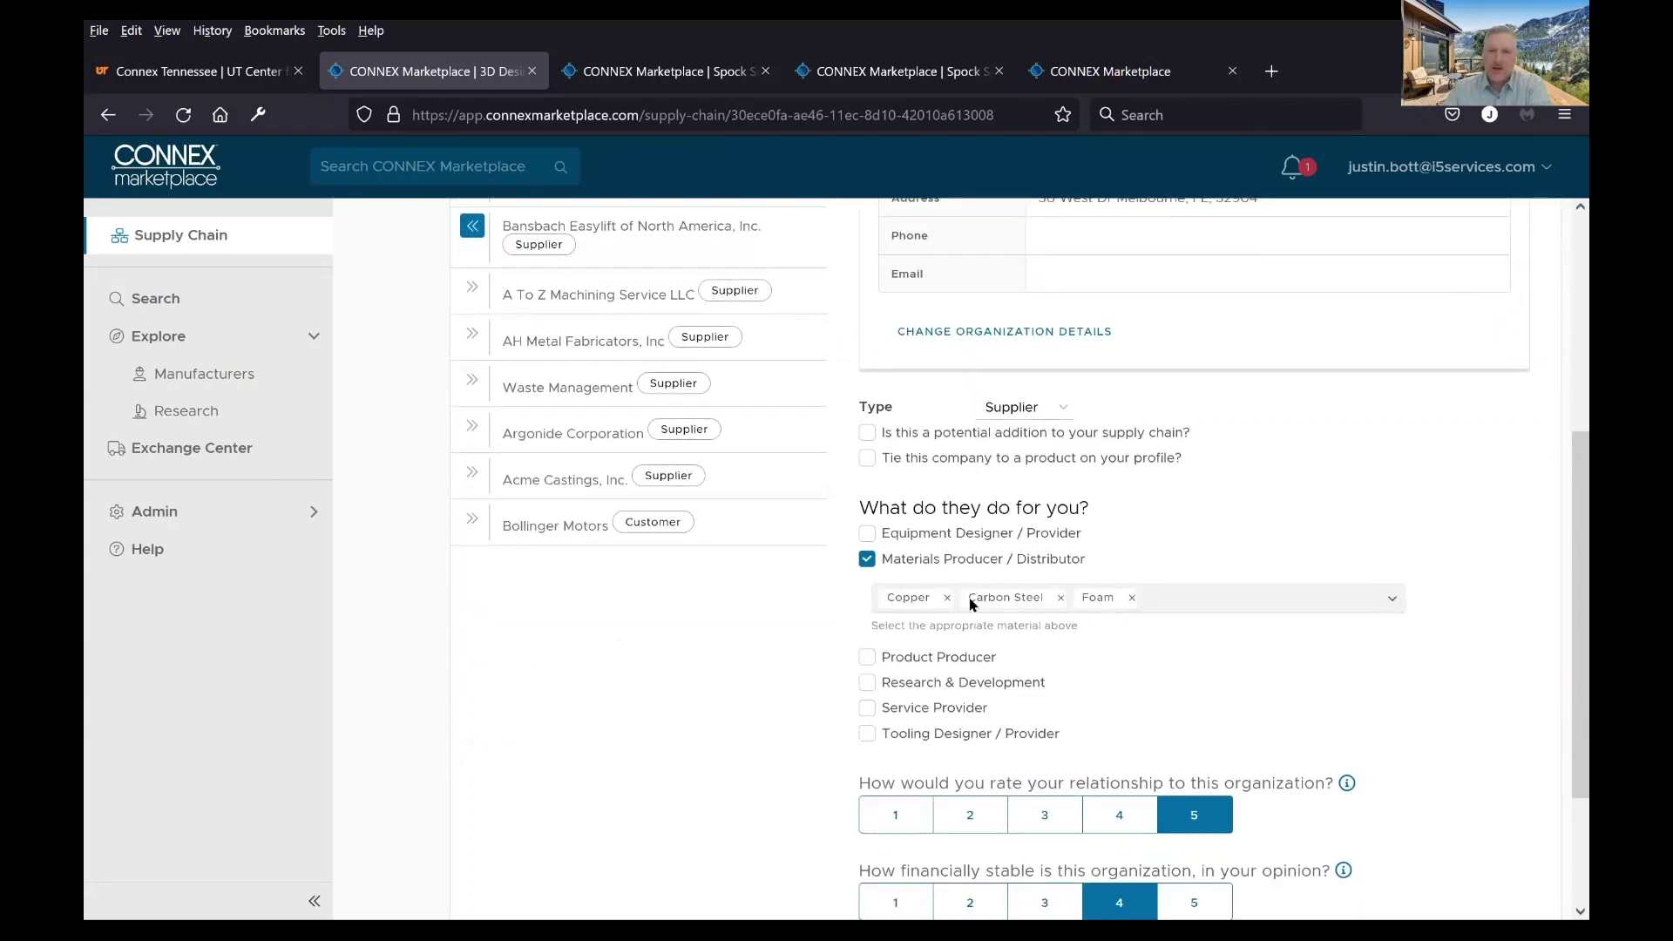
scroll(1027, 553, "down", 1)
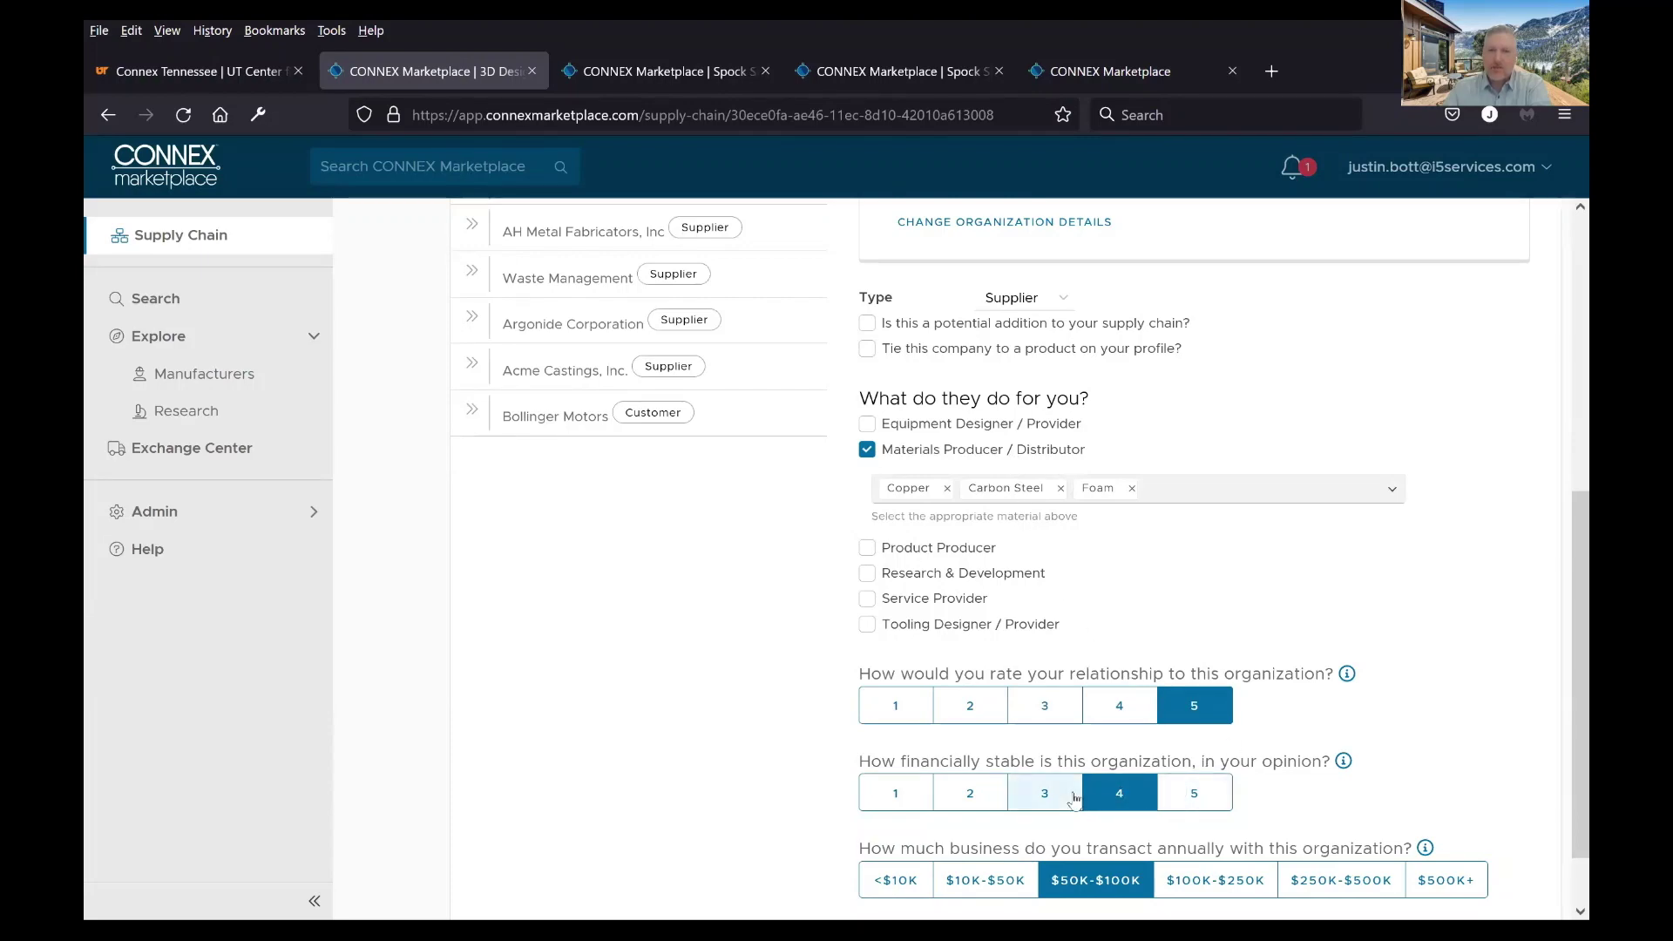
scroll(1073, 797, "down", 1)
scroll(804, 650, "up", 3)
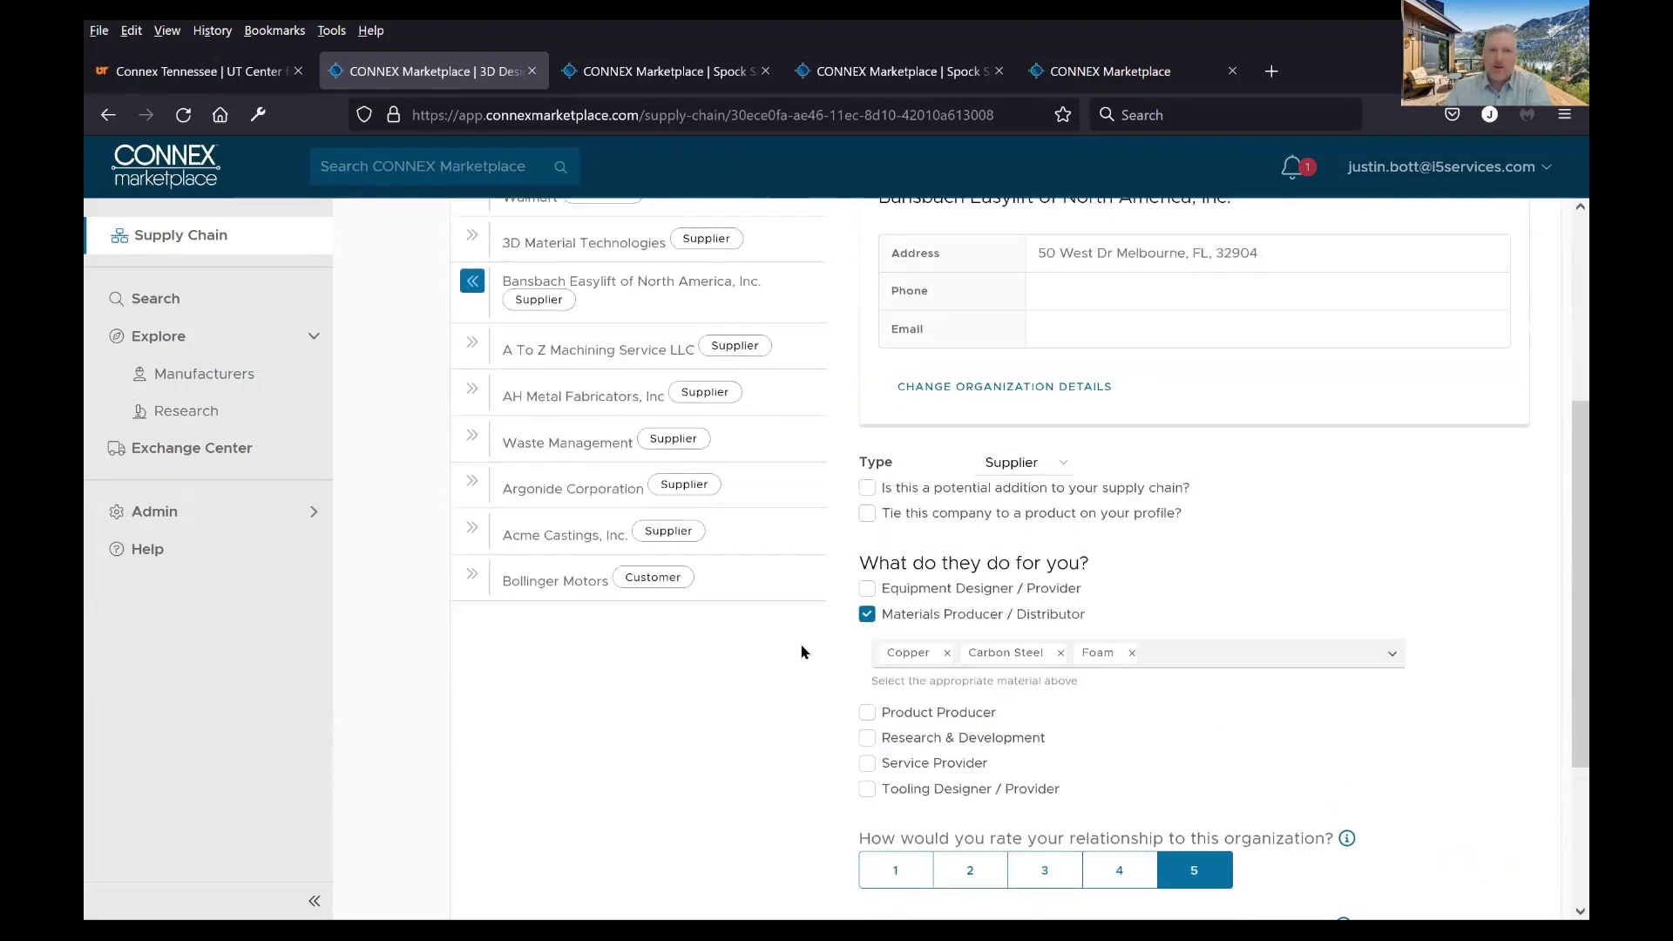
scroll(913, 579, "up", 2)
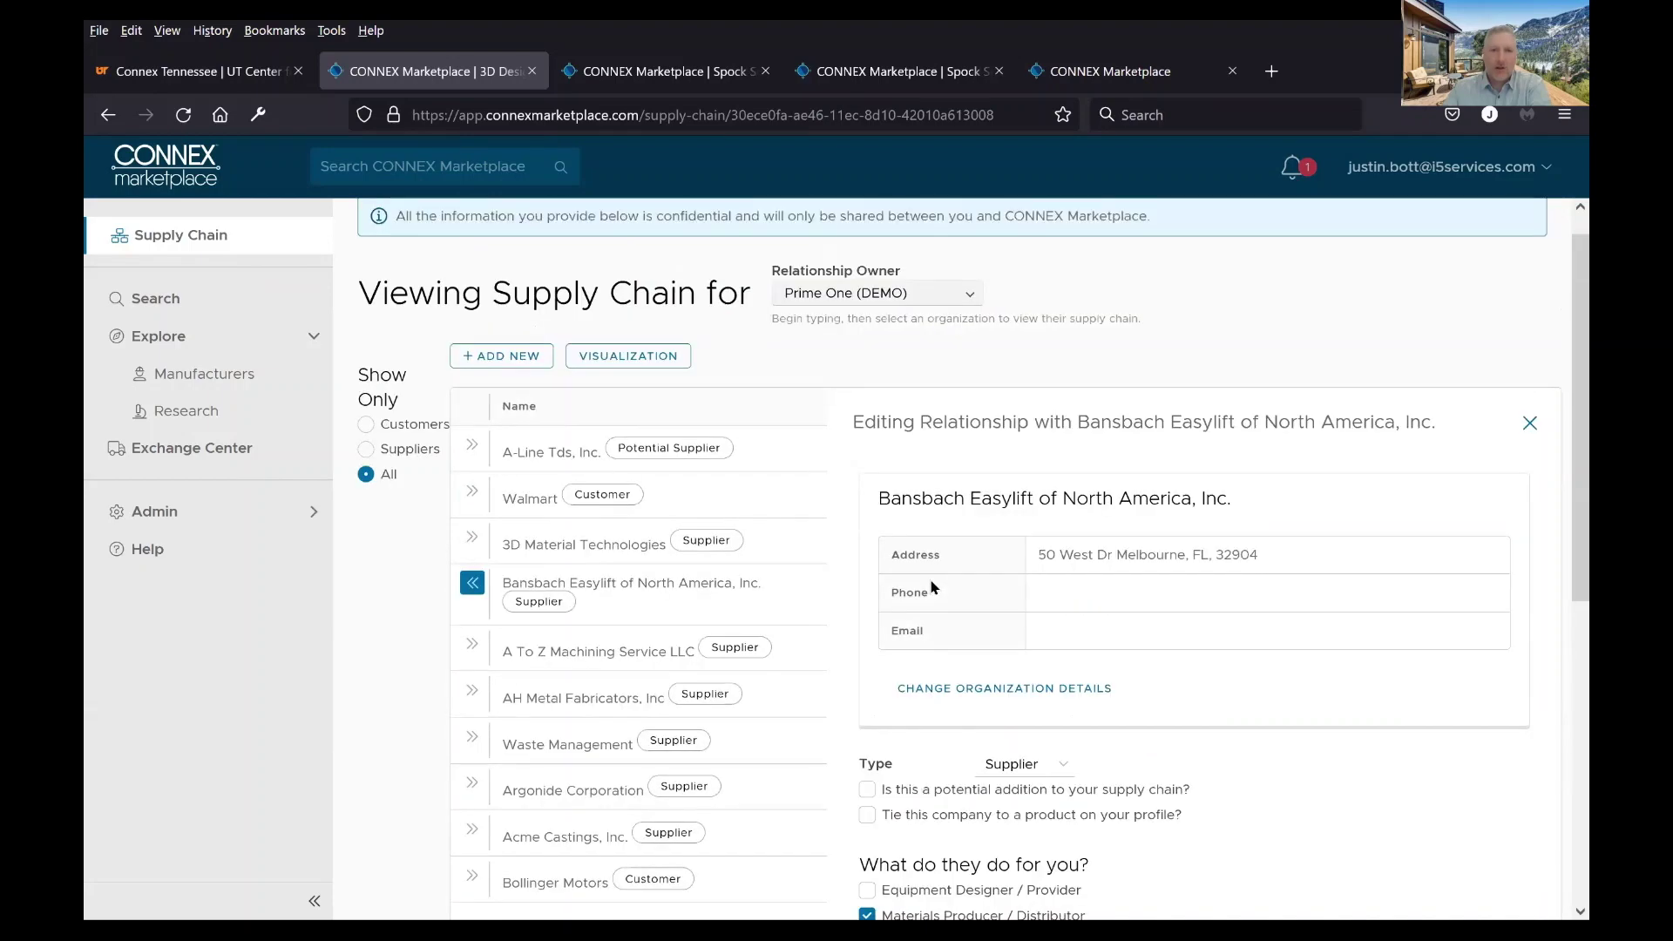
scroll(952, 422, "up", 1)
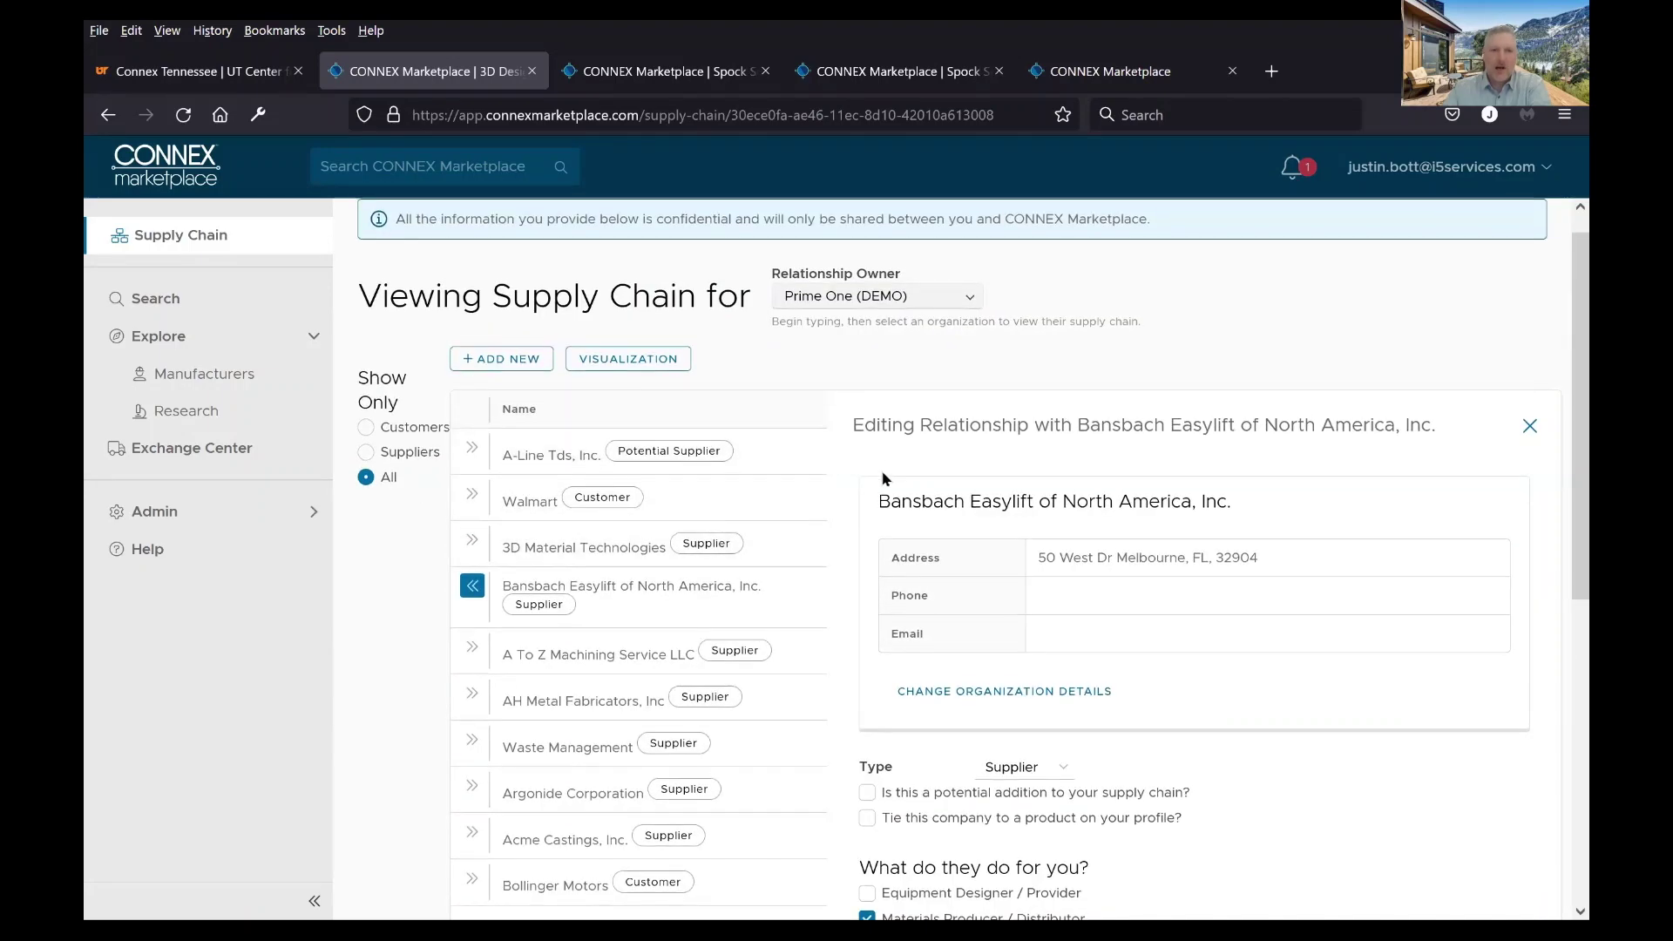
Open the supply chain visualization for Prime One (DEMO) and move the AH Metal Fabricators, Inc node up, clear of the Bansbach label
left_click(622, 389)
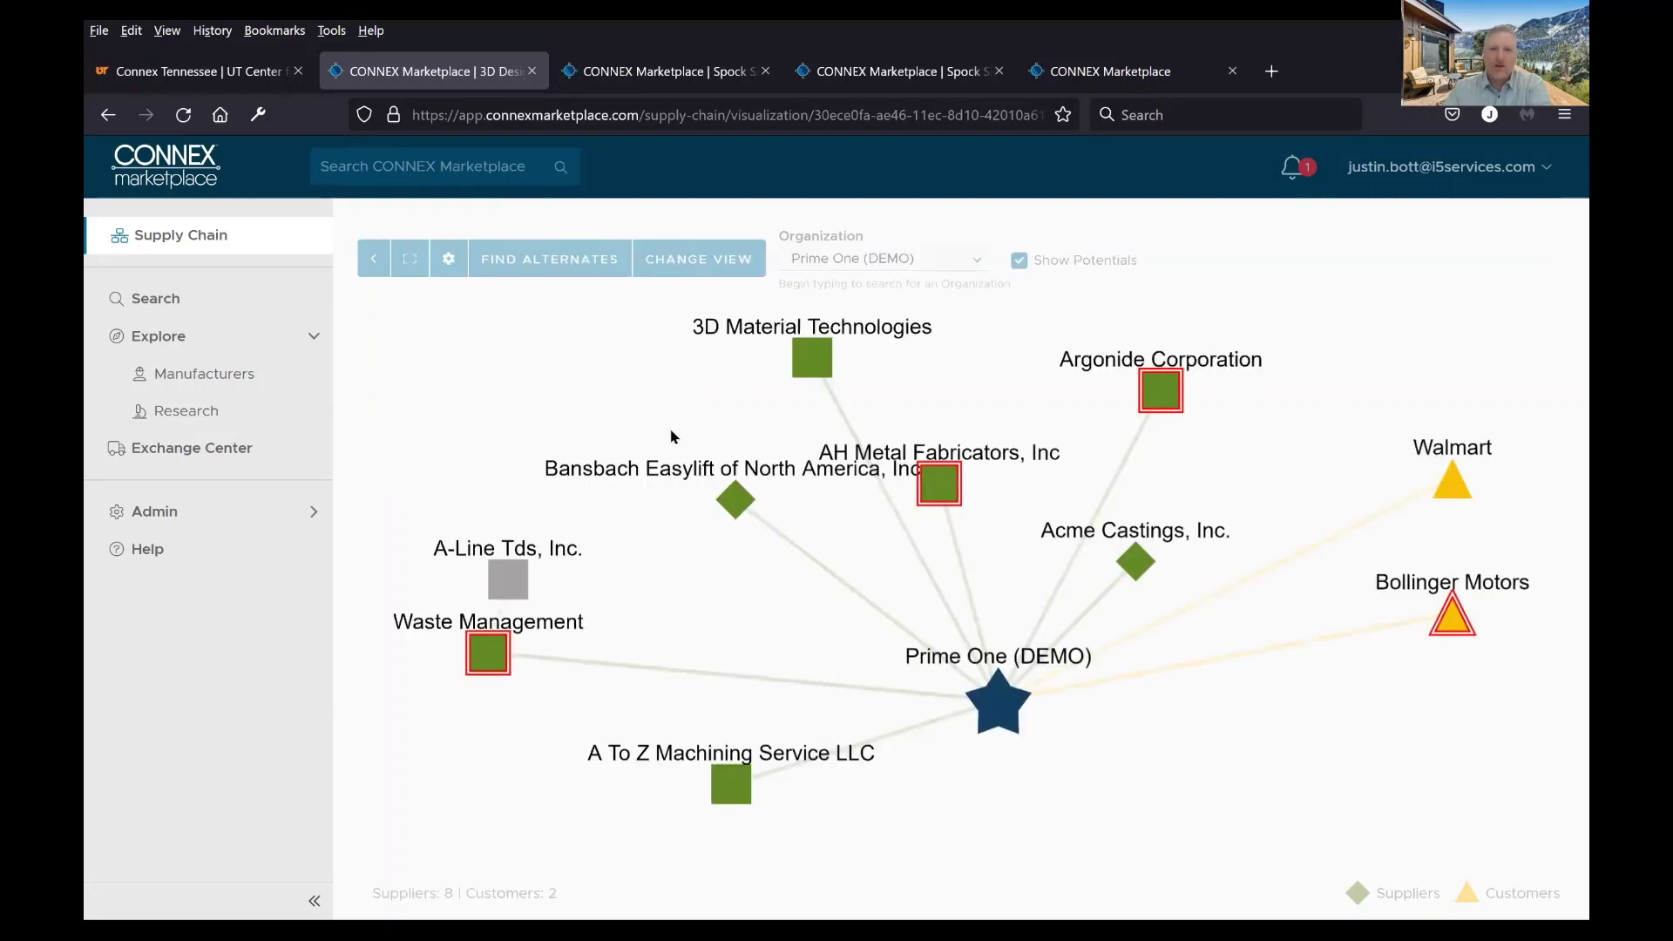
left_click_drag(954, 486, 998, 420)
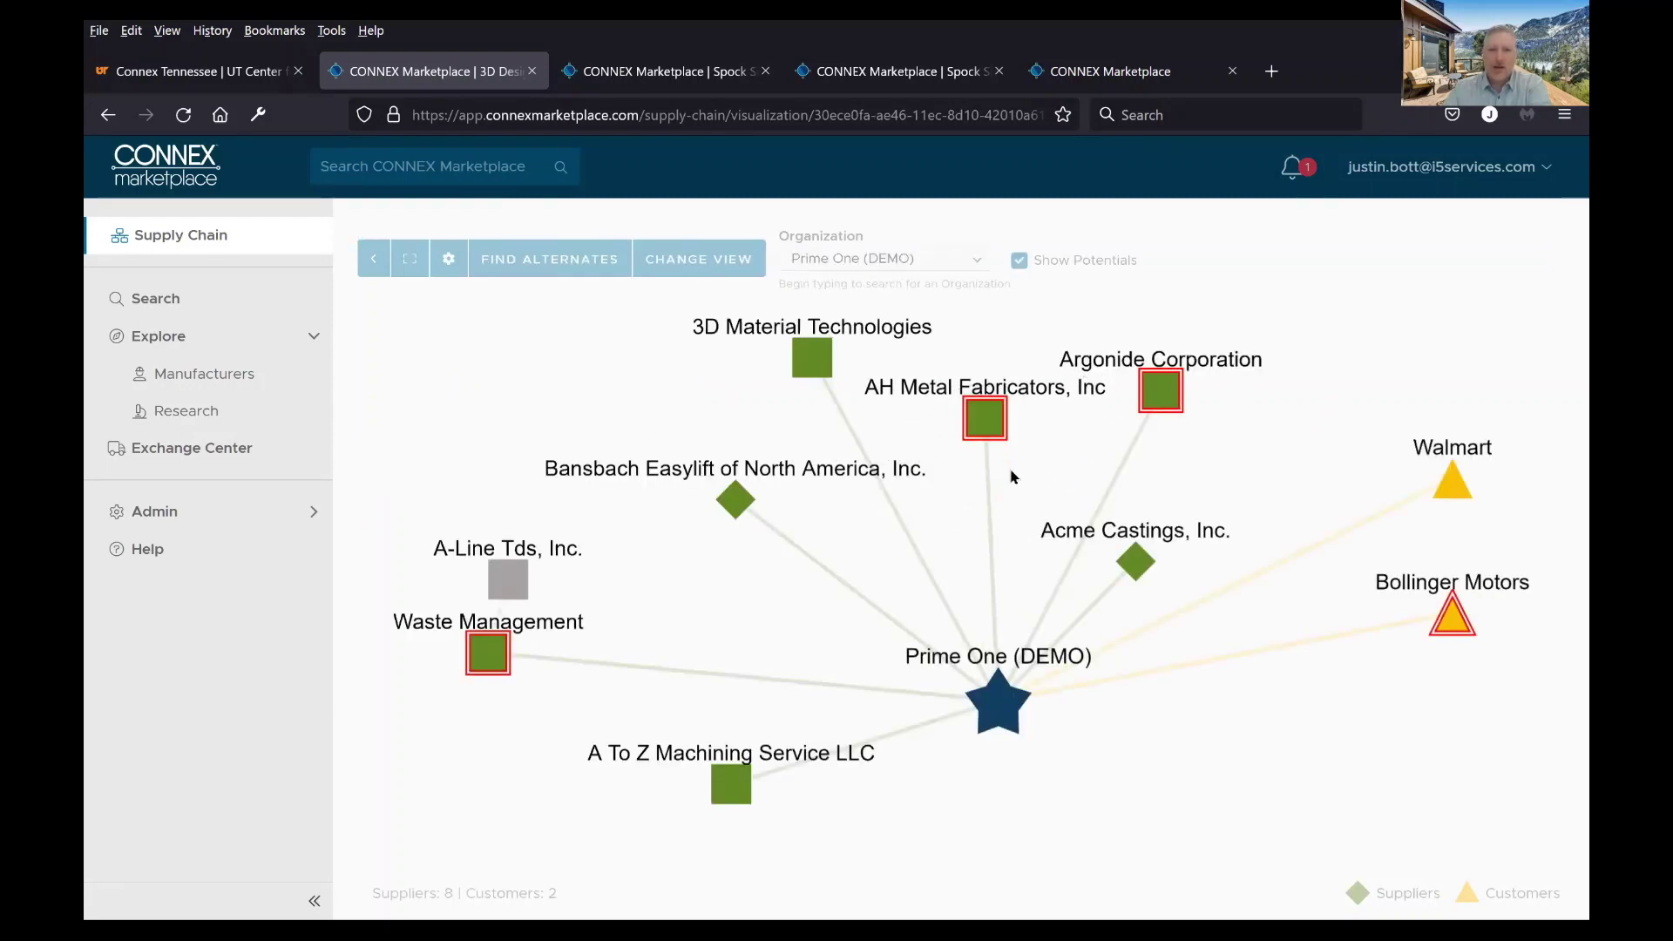
Spread out the visualization by moving the Waste Management node slightly down and the Argonide Corporation node slightly up and outward
left_click_drag(488, 655, 488, 673)
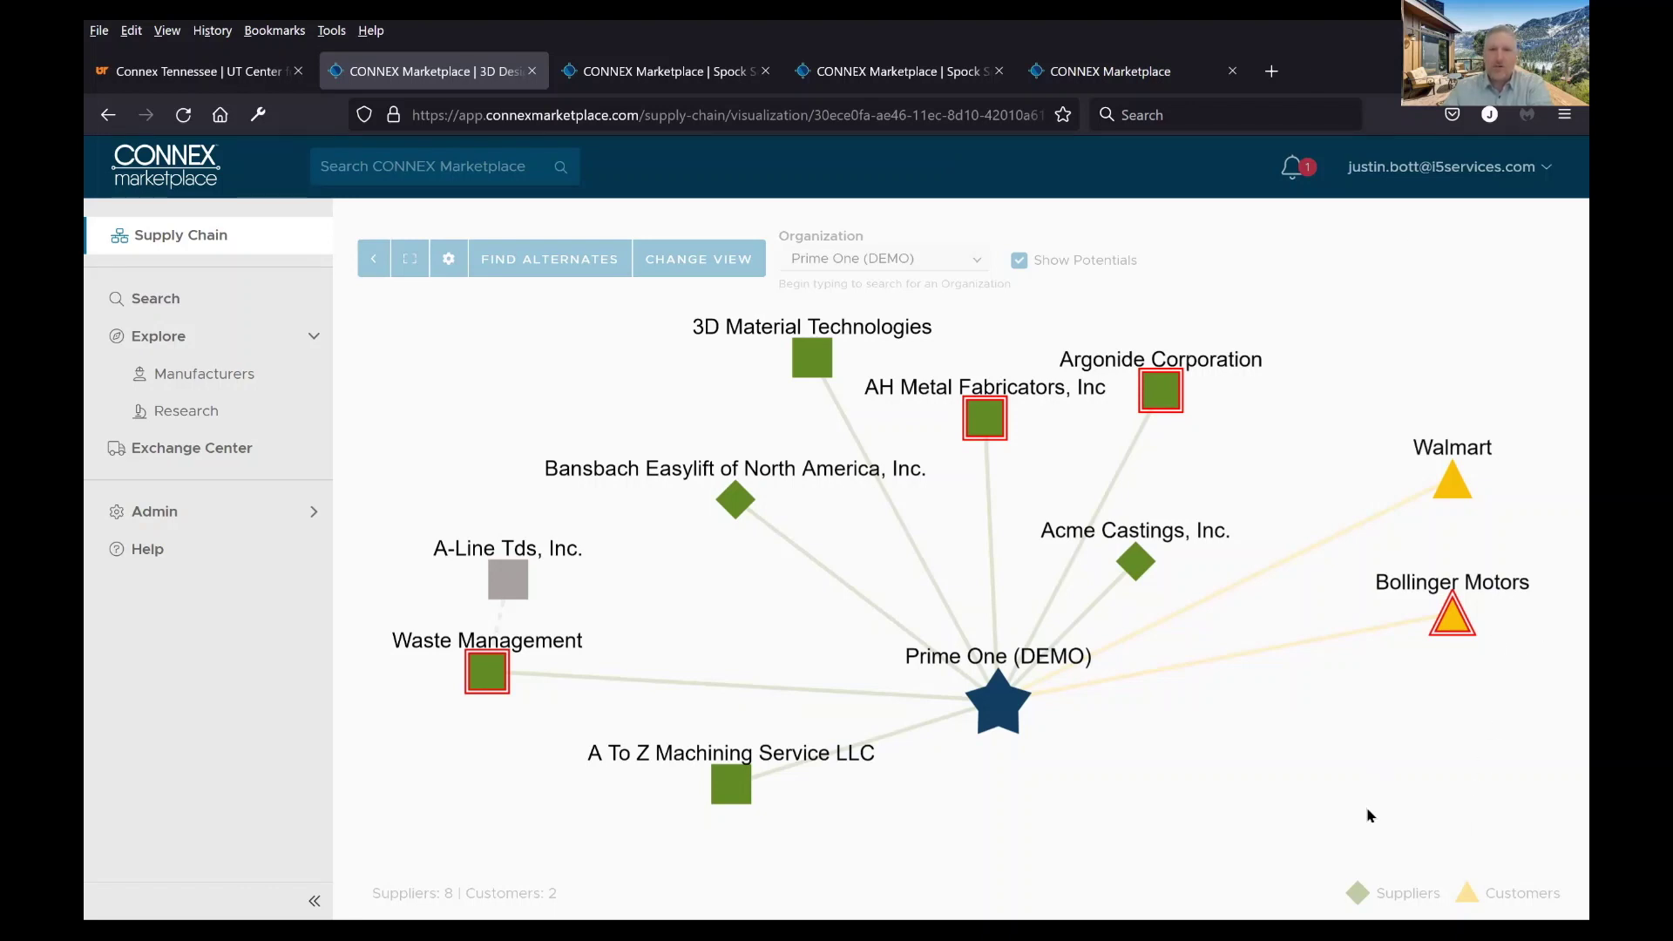
mouse_move(1493, 894)
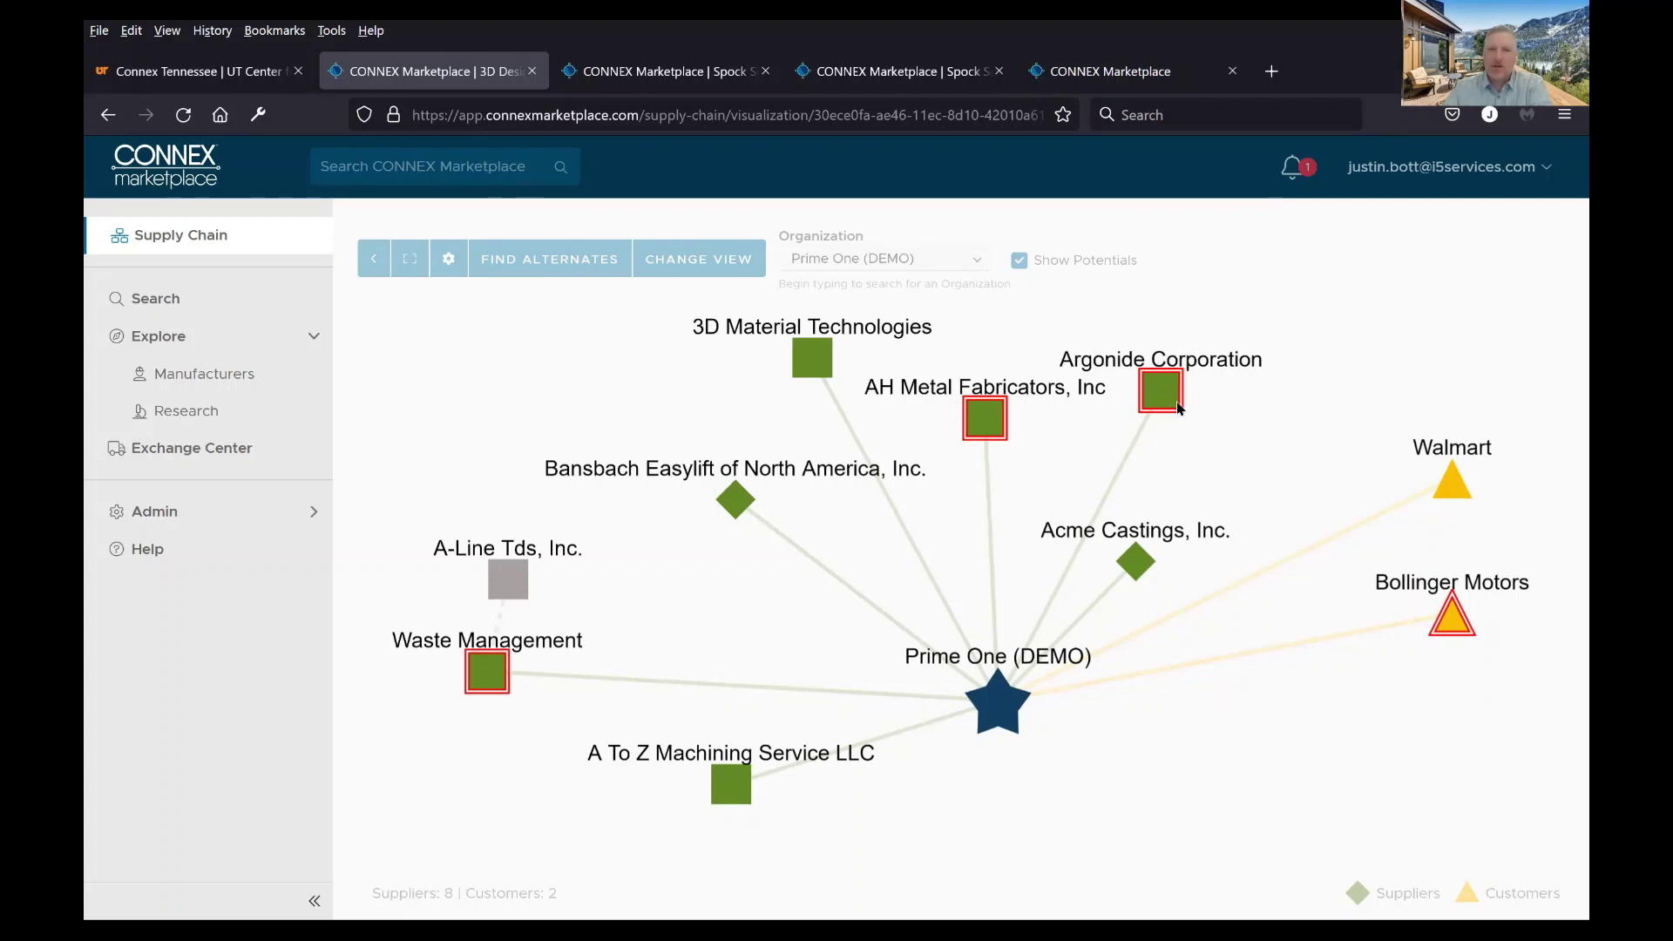
left_click_drag(1175, 399, 1194, 392)
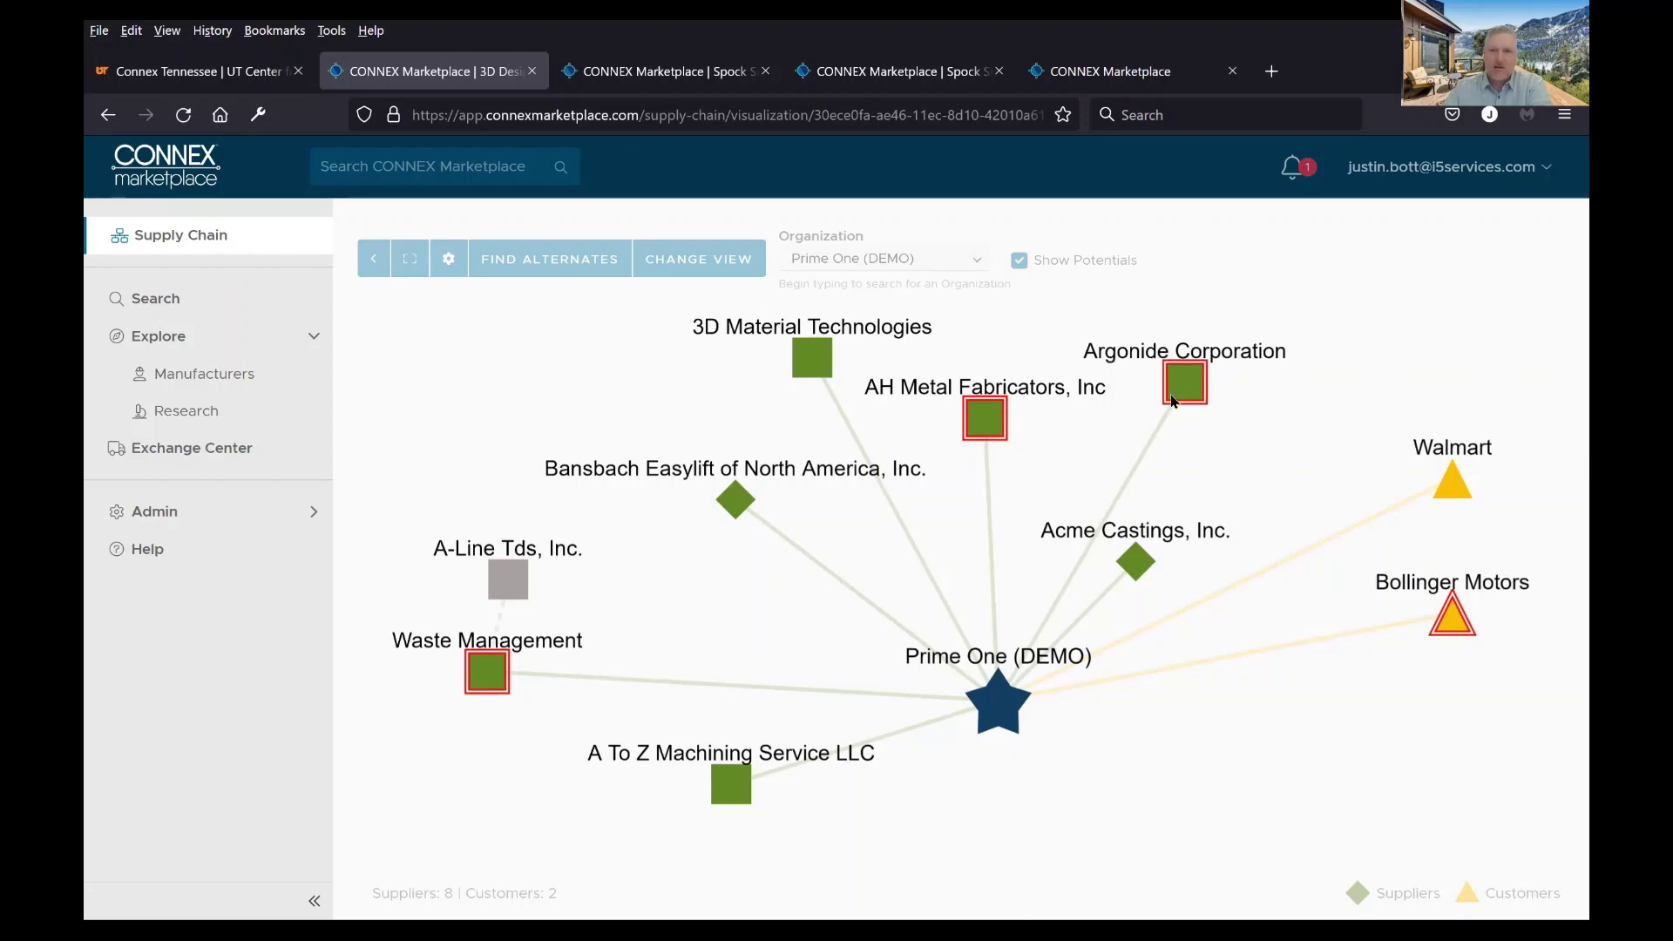
Open the supplier details of Argonide Corporation and expand the risks identified on the relationship
left_click(1190, 389)
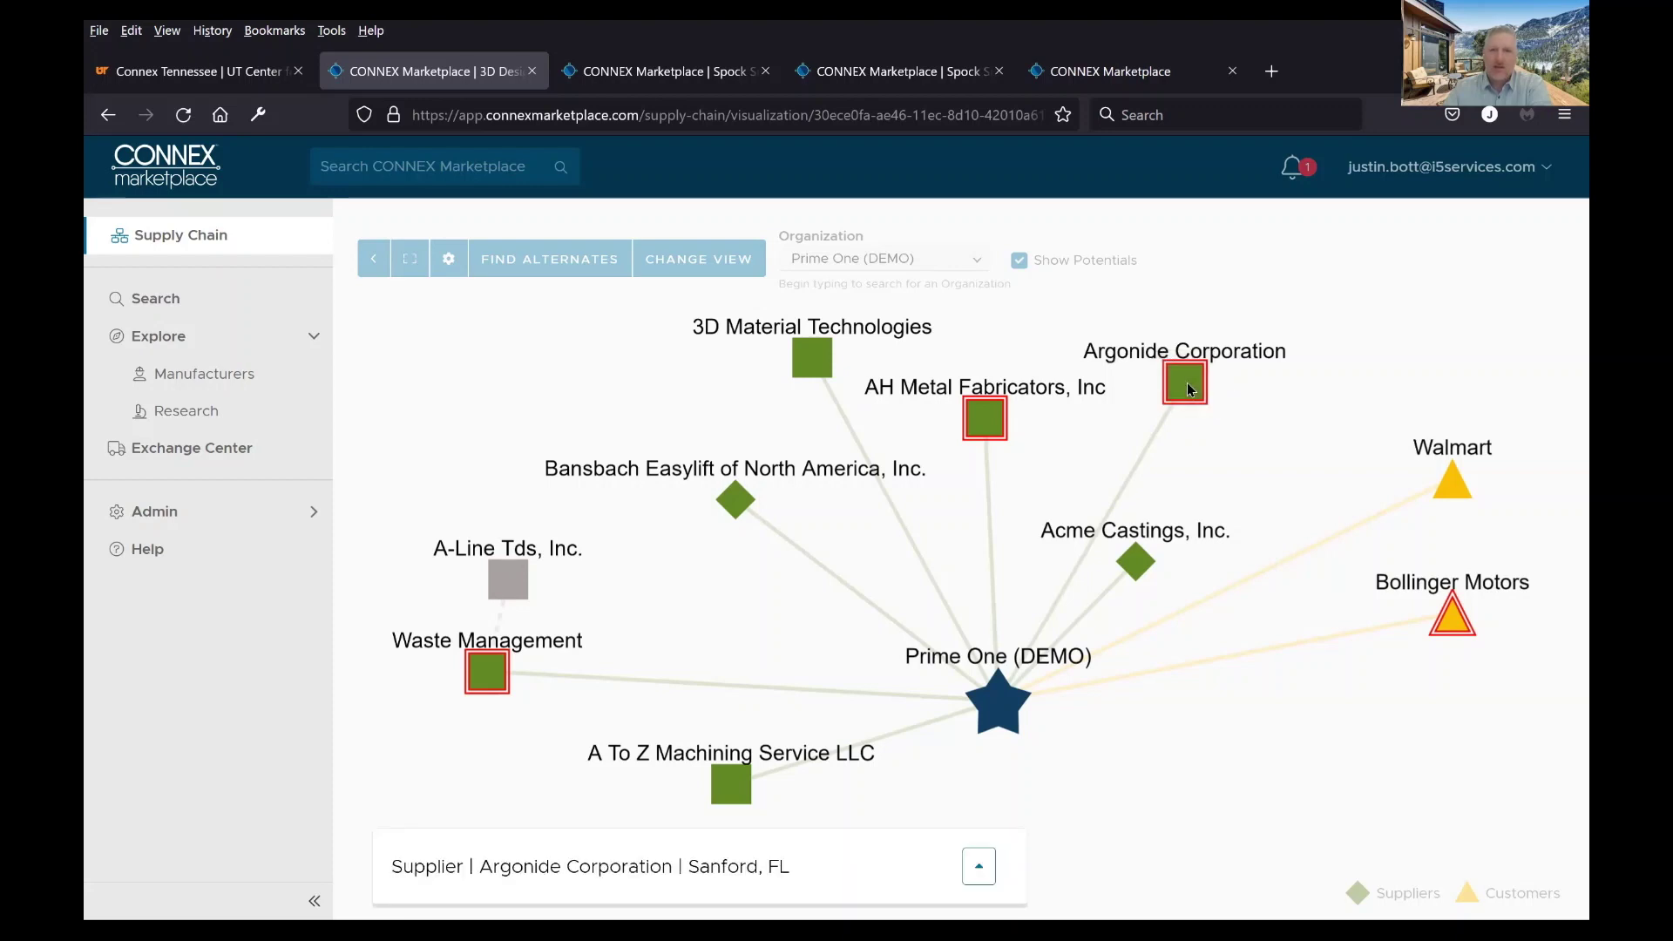
left_click(979, 876)
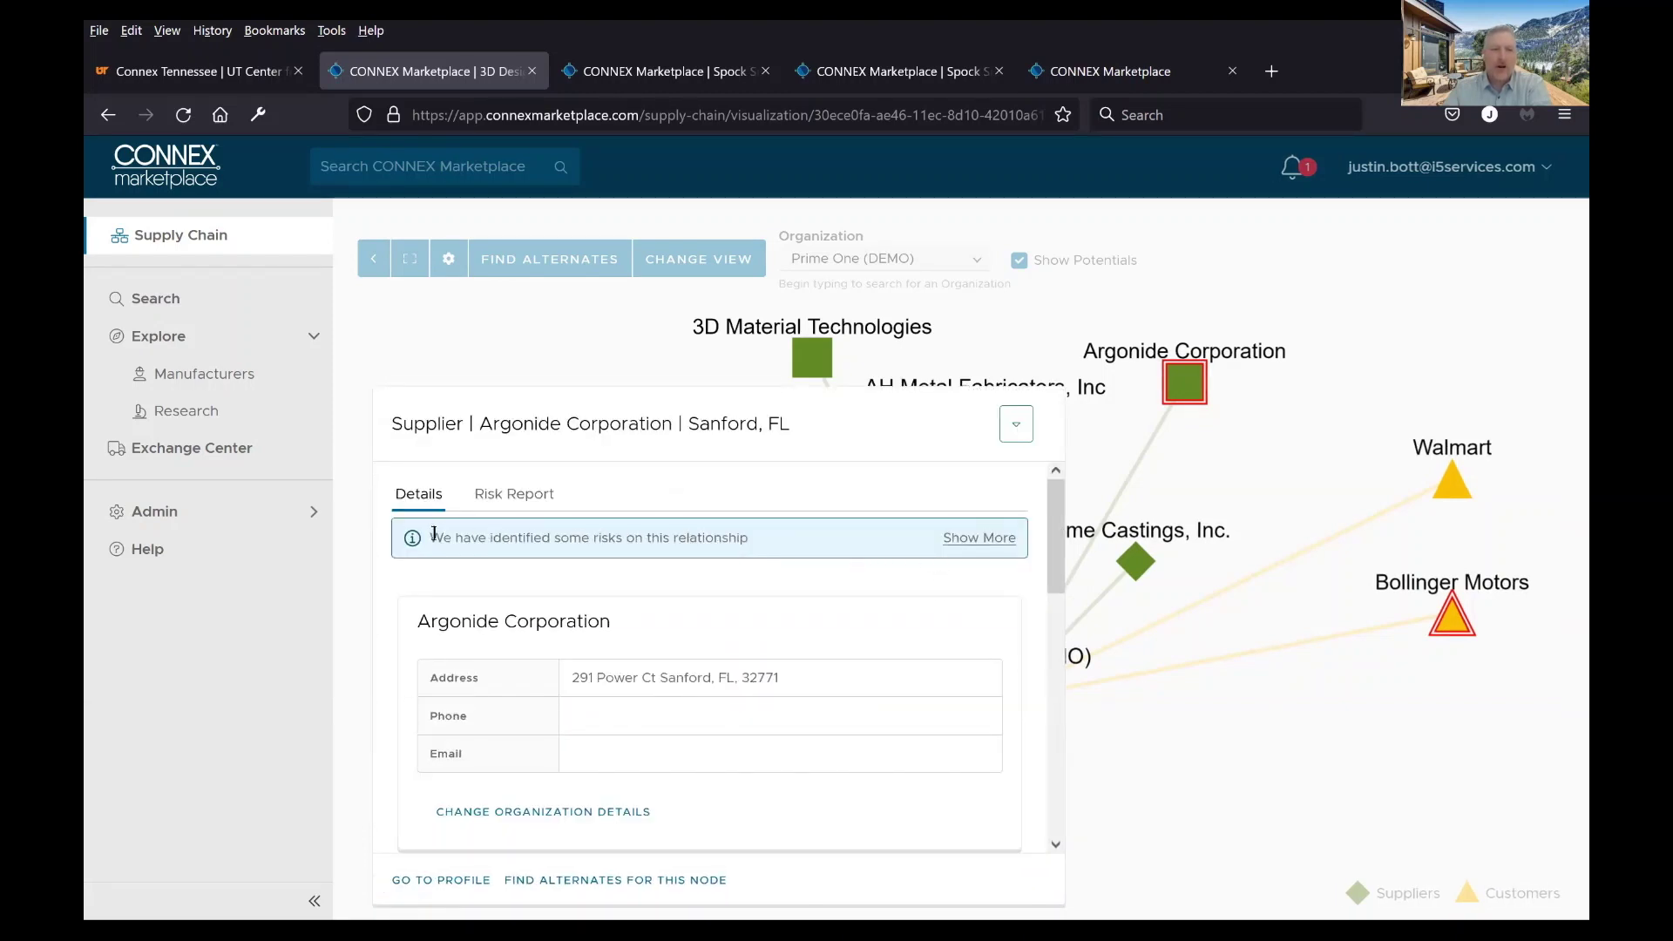
left_click(987, 540)
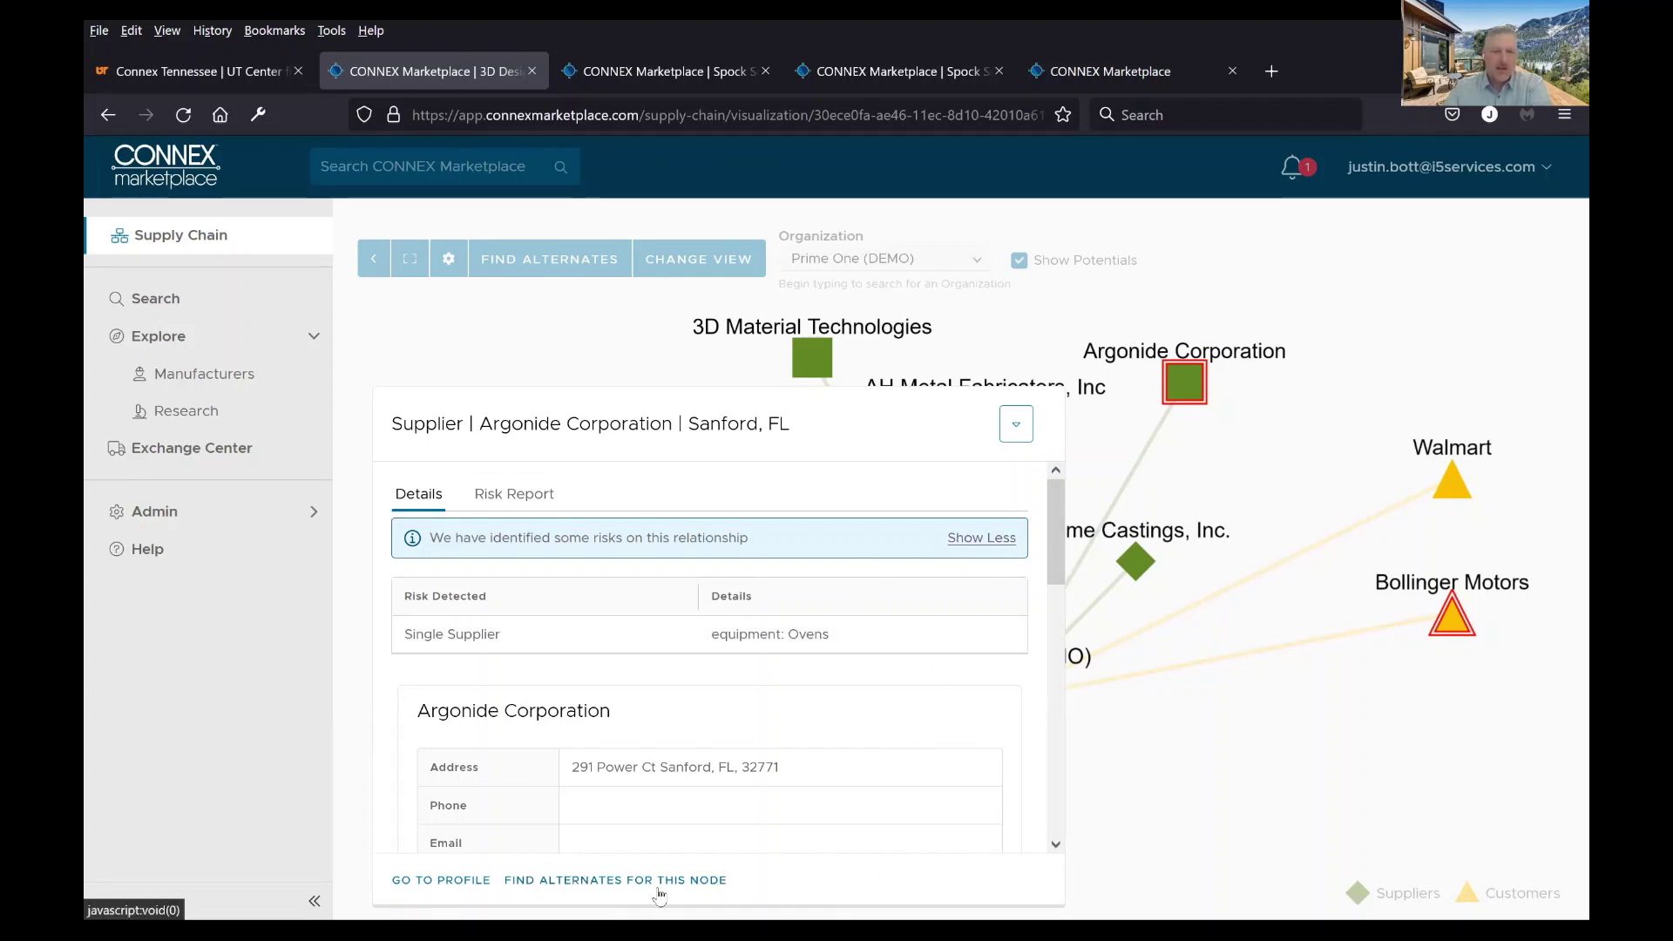
Find alternates for the Argonide Corporation node, review the whole first page of suppliers, and close the list and the supplier details
left_click(595, 881)
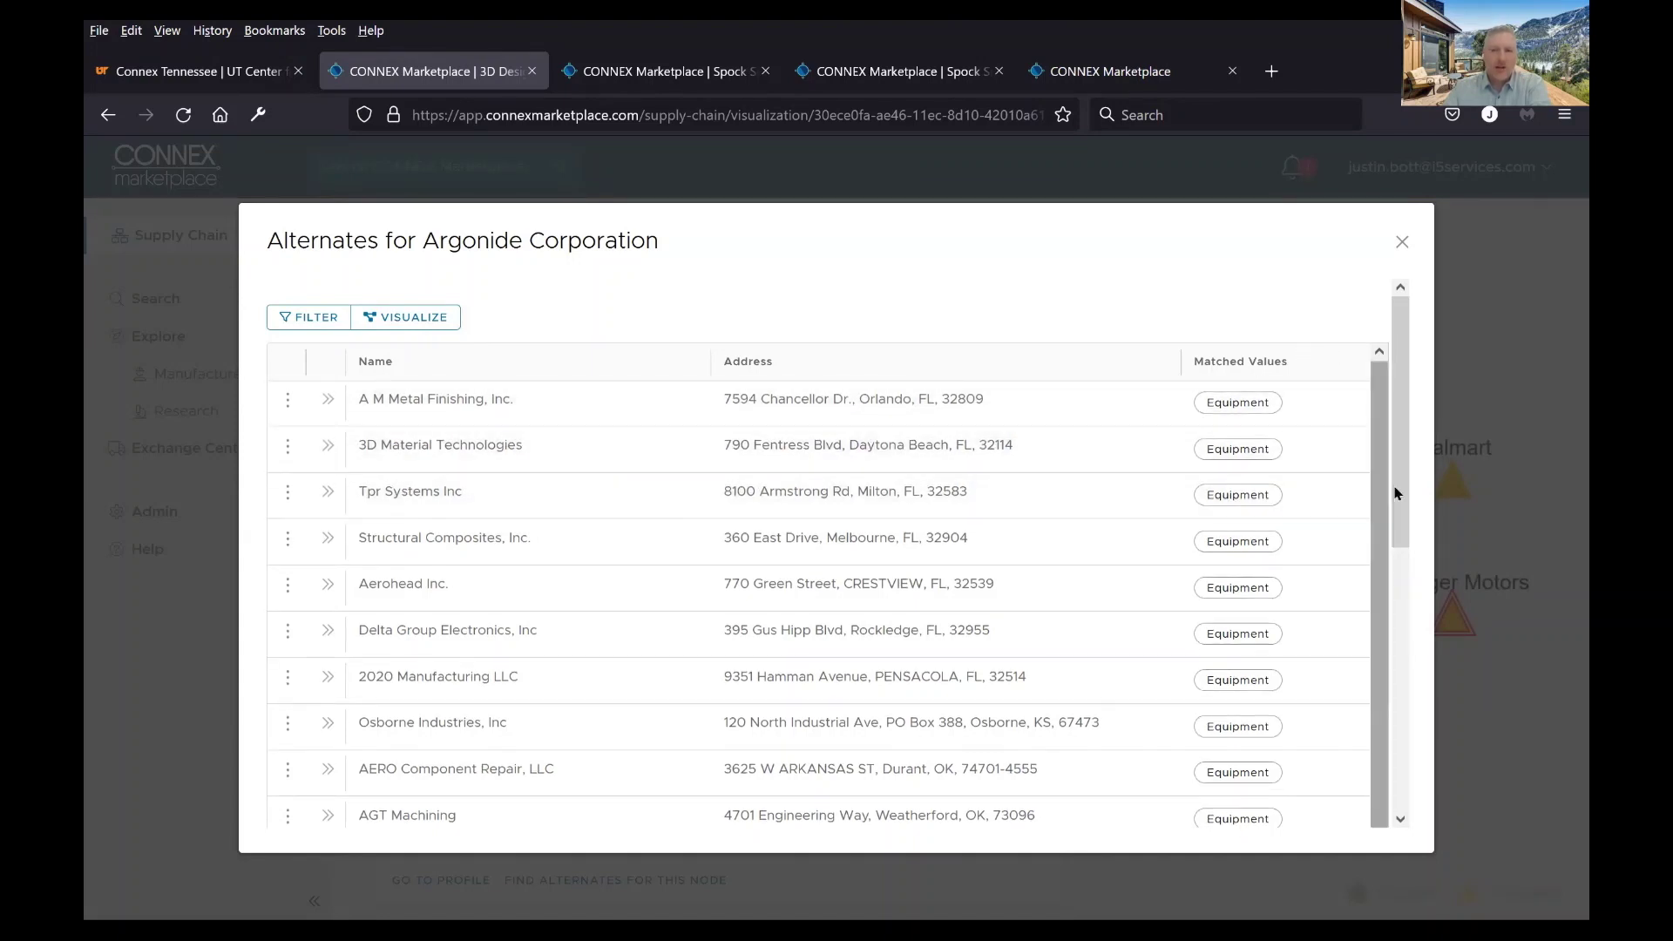
left_click_drag(1395, 531, 1416, 823)
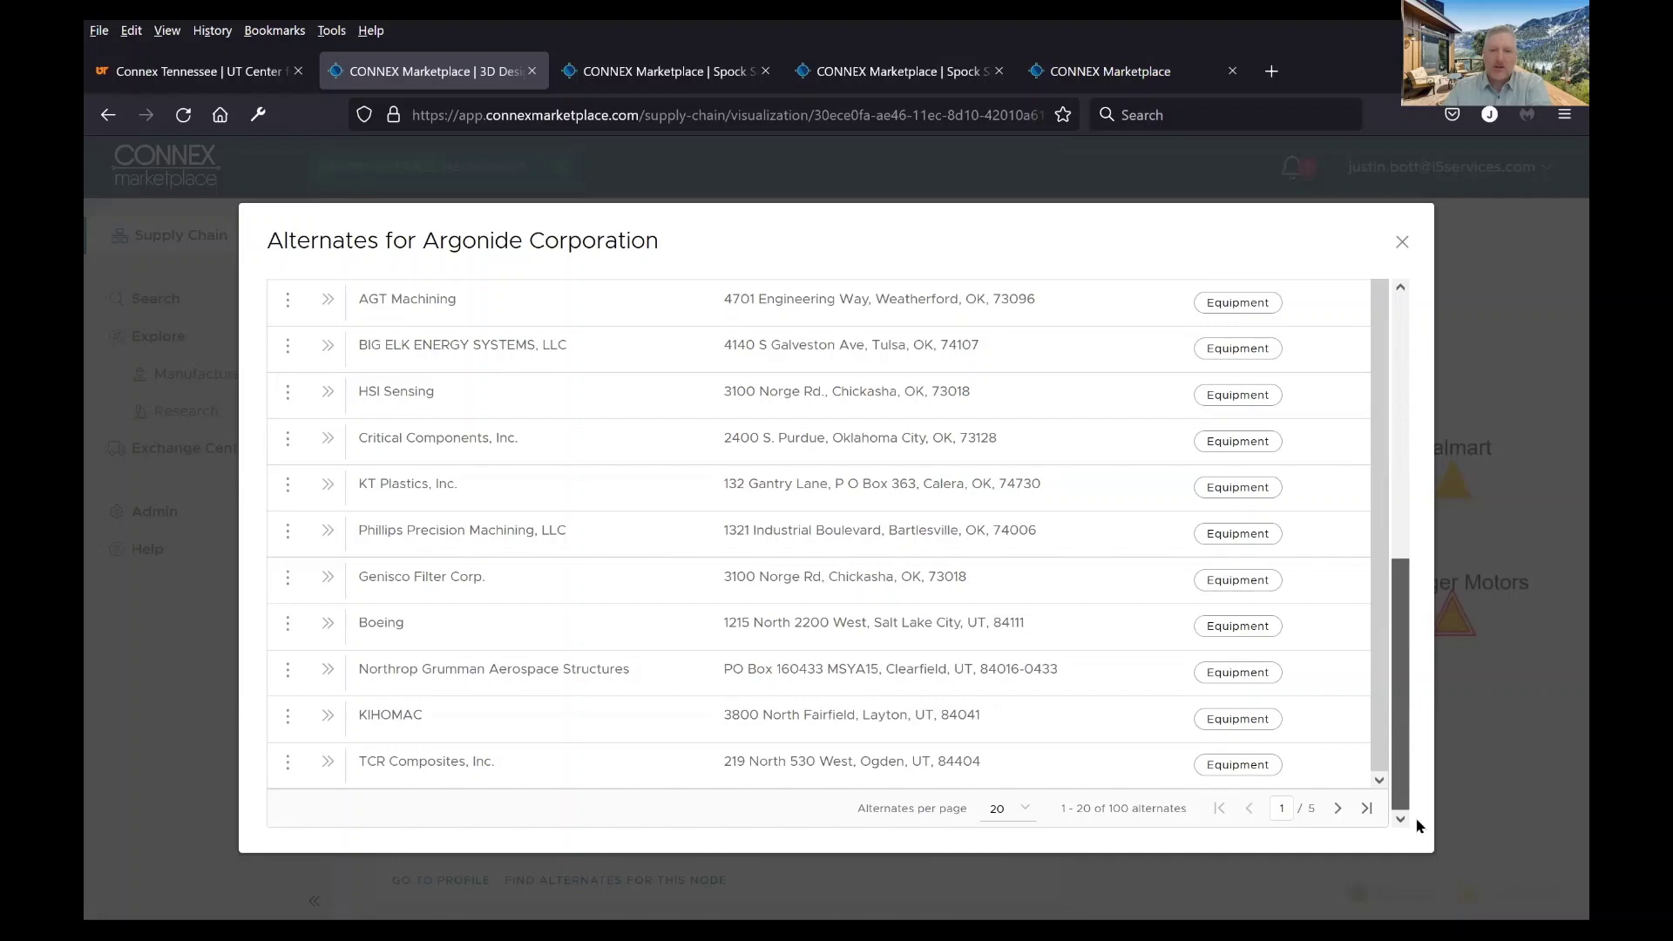
left_click_drag(1413, 825, 1412, 823)
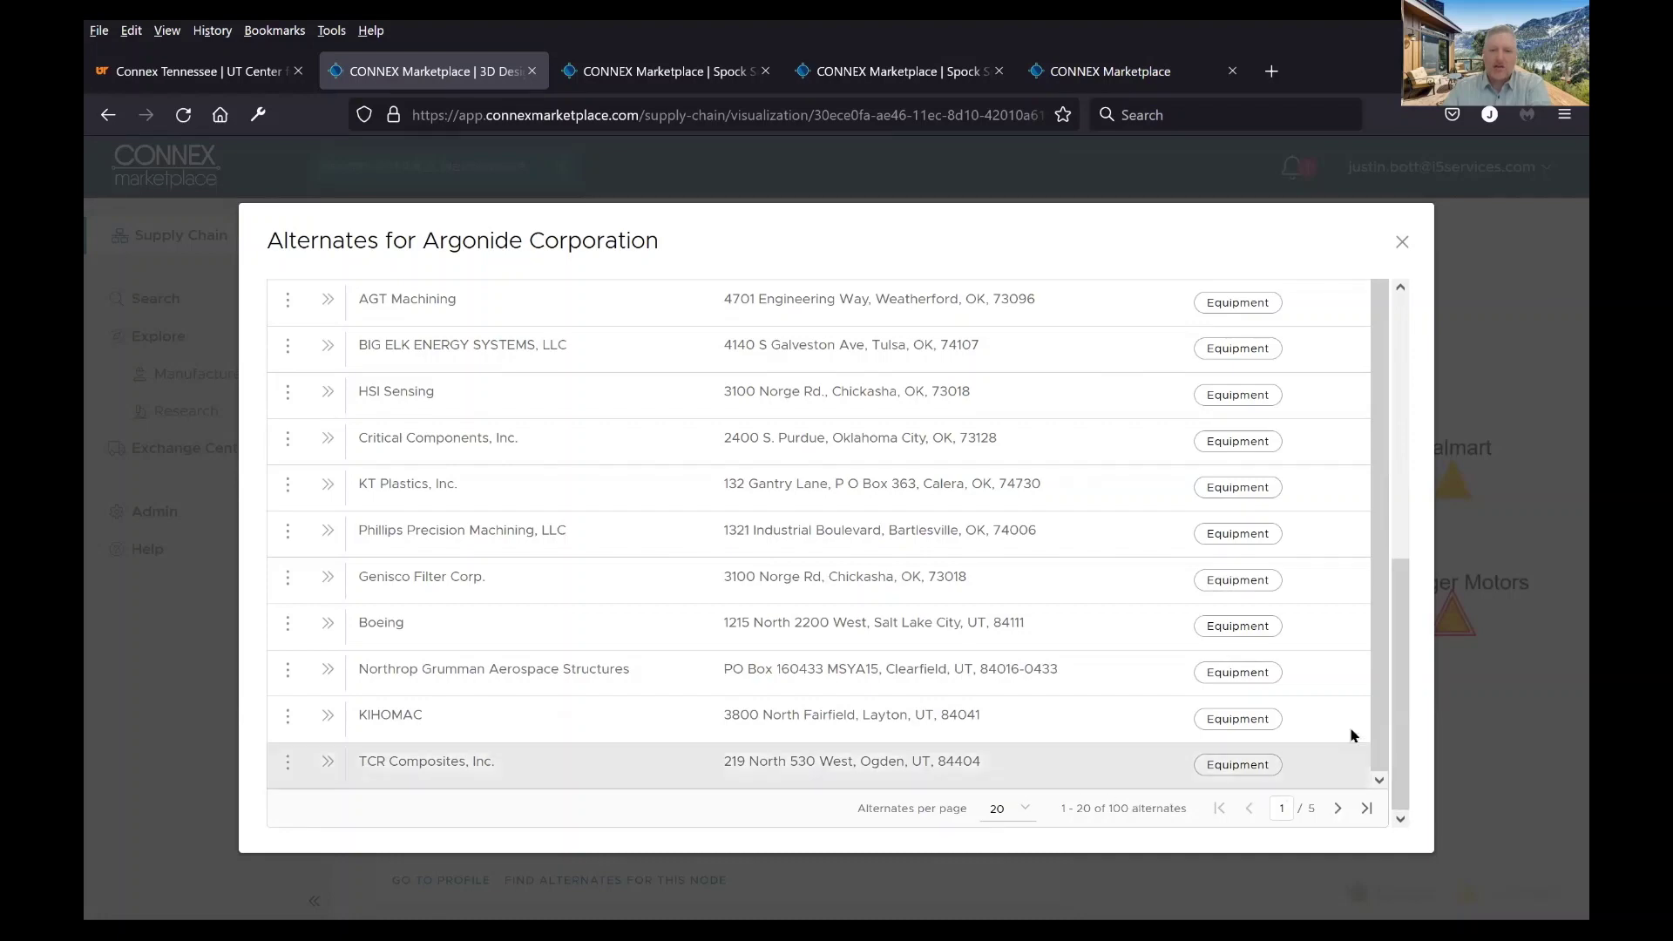
left_click_drag(1402, 739, 1389, 459)
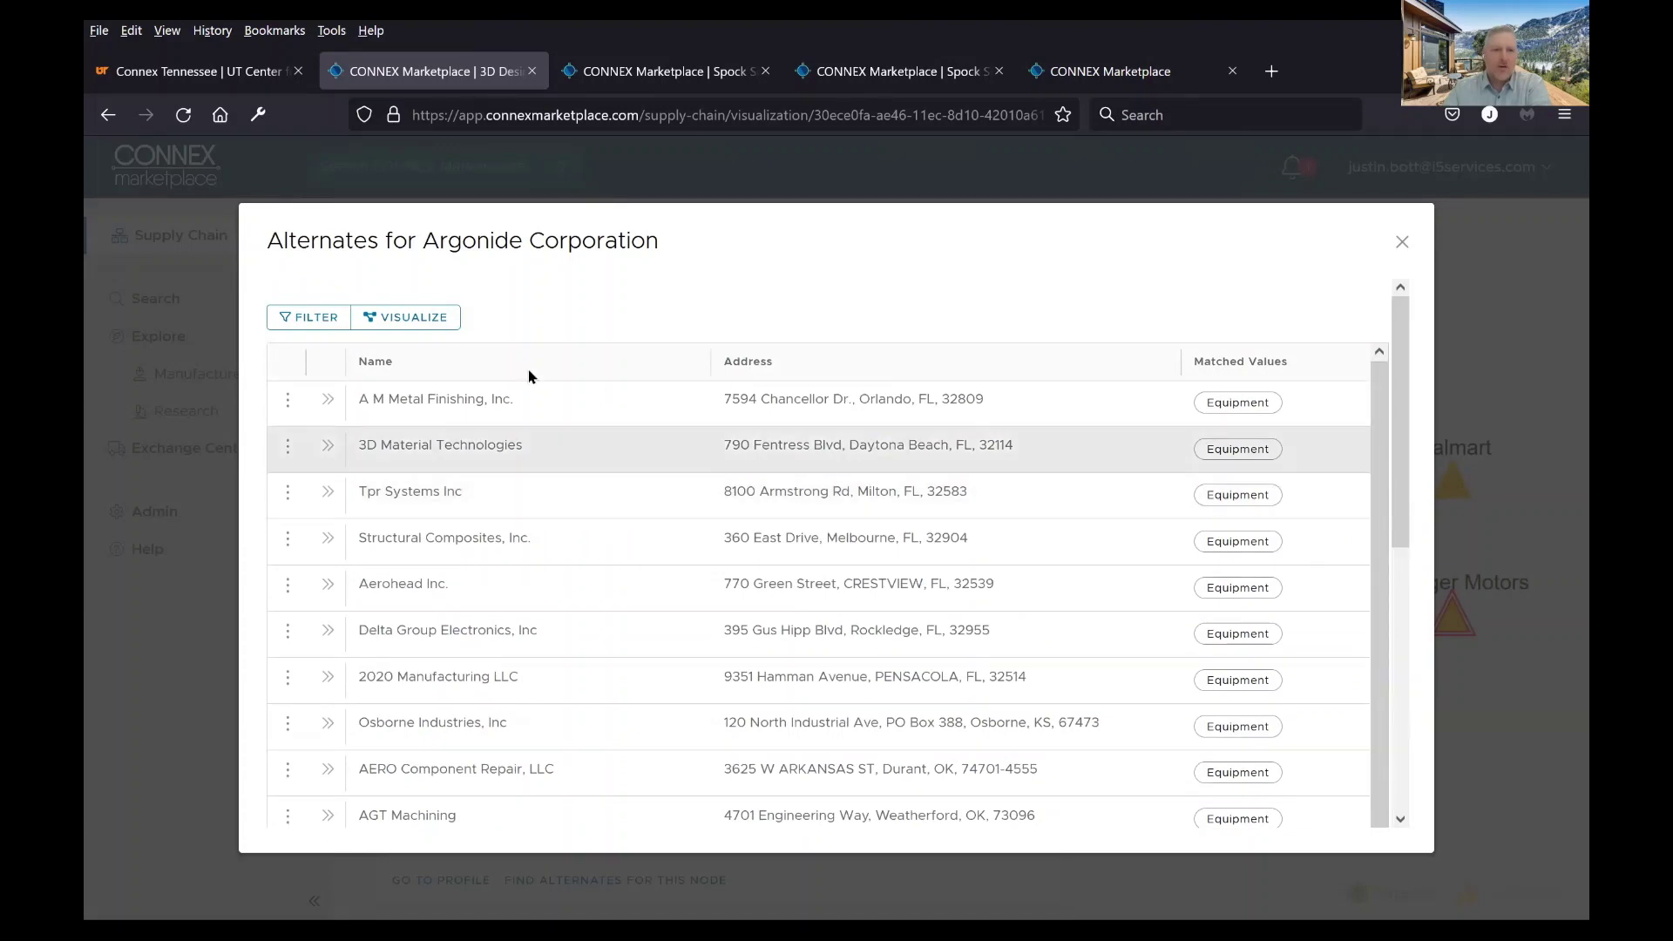
left_click(1397, 245)
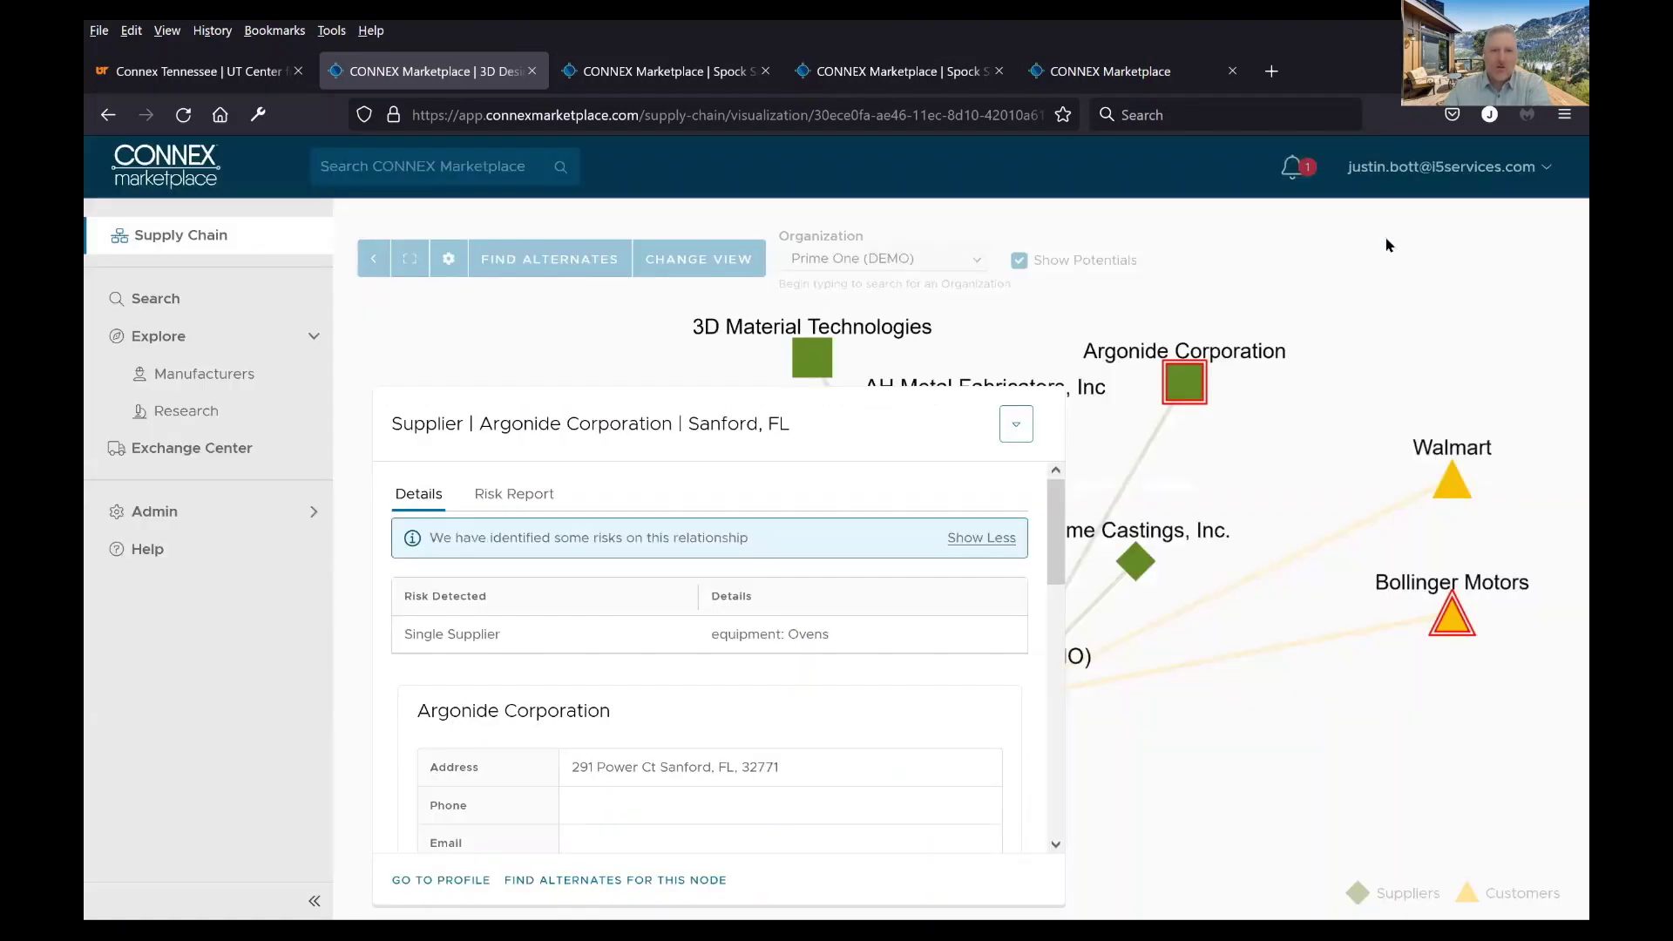
left_click(1018, 425)
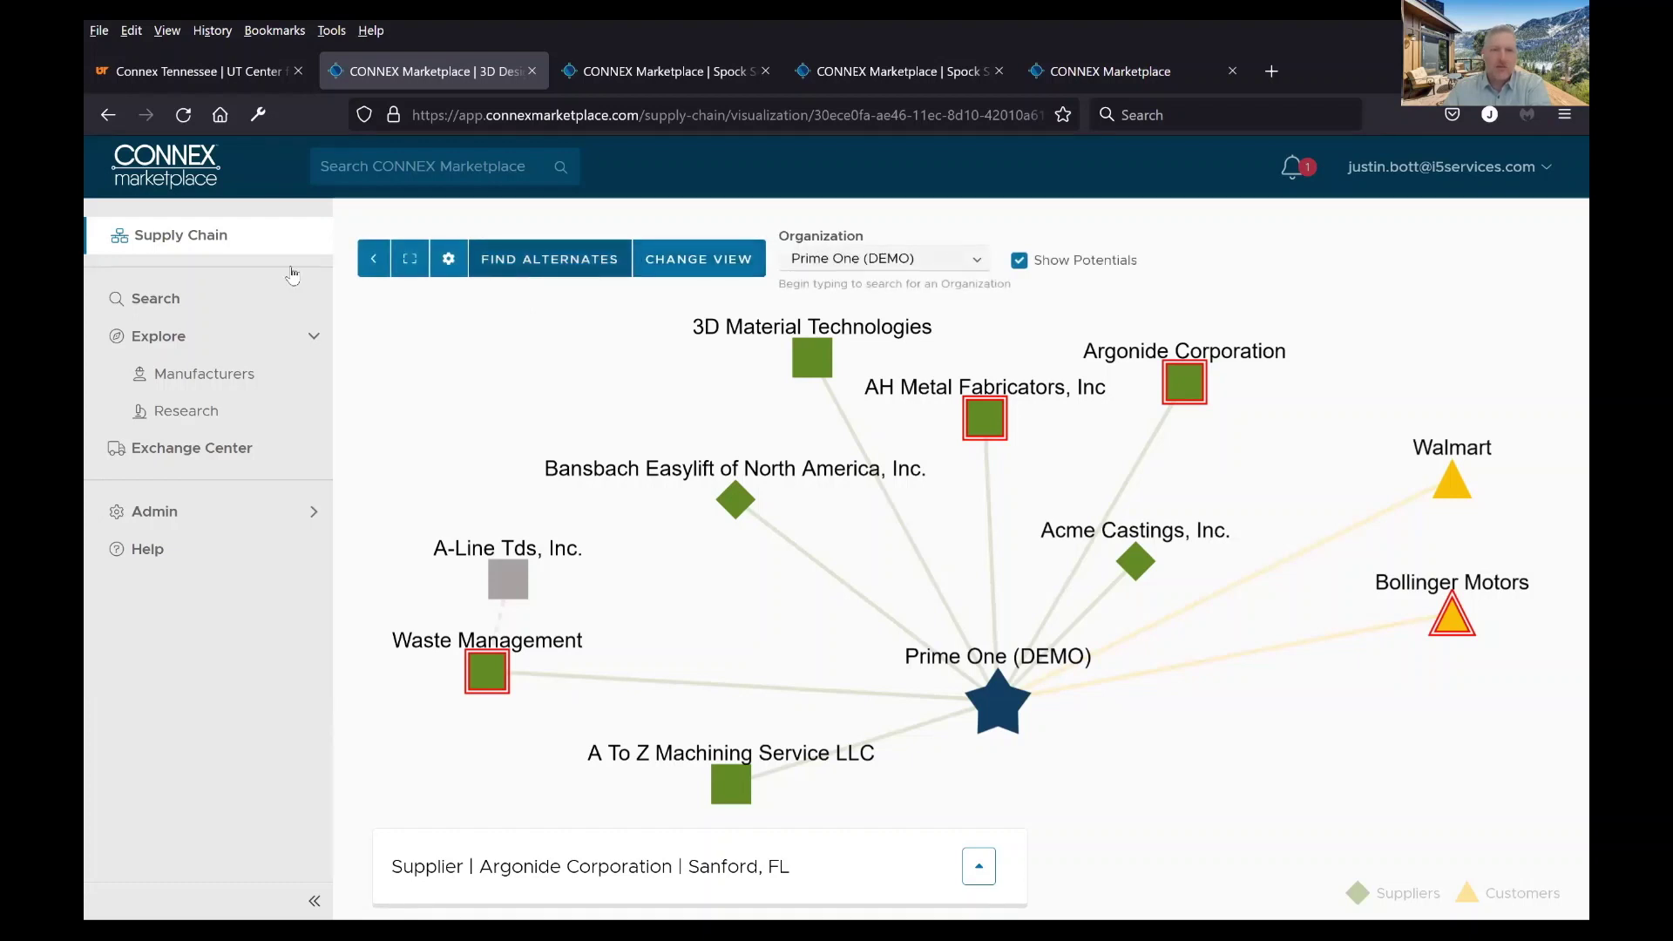
Return to the main Supply Chain page and open the manufacturers search page to look over its filters
left_click(175, 240)
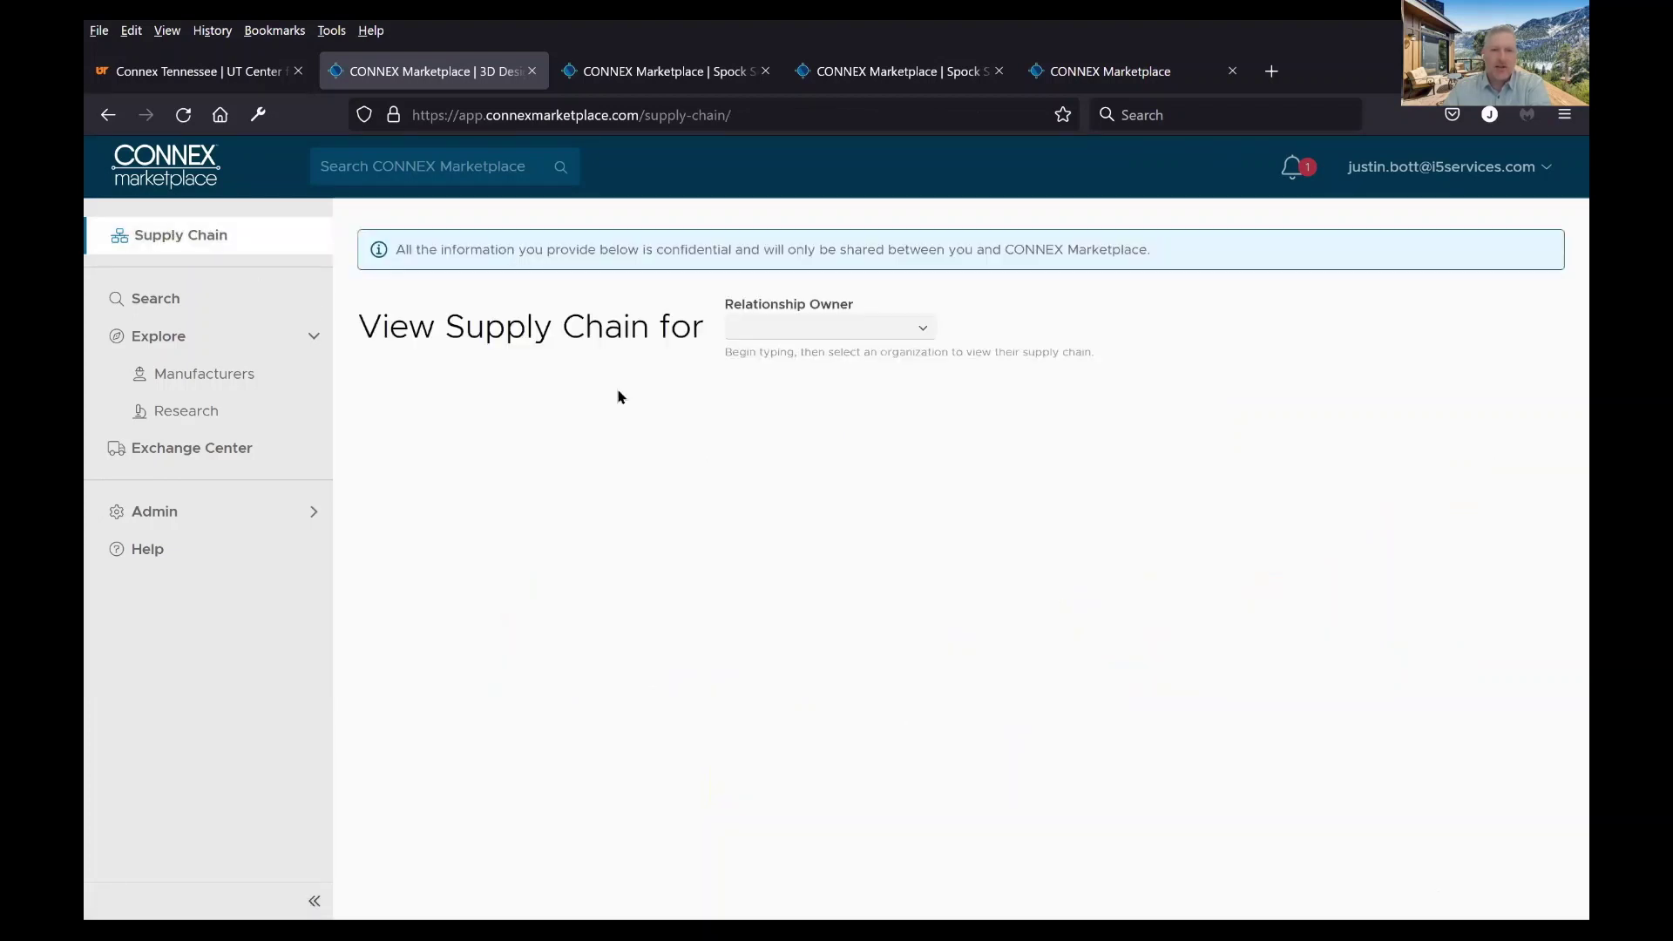
left_click(216, 375)
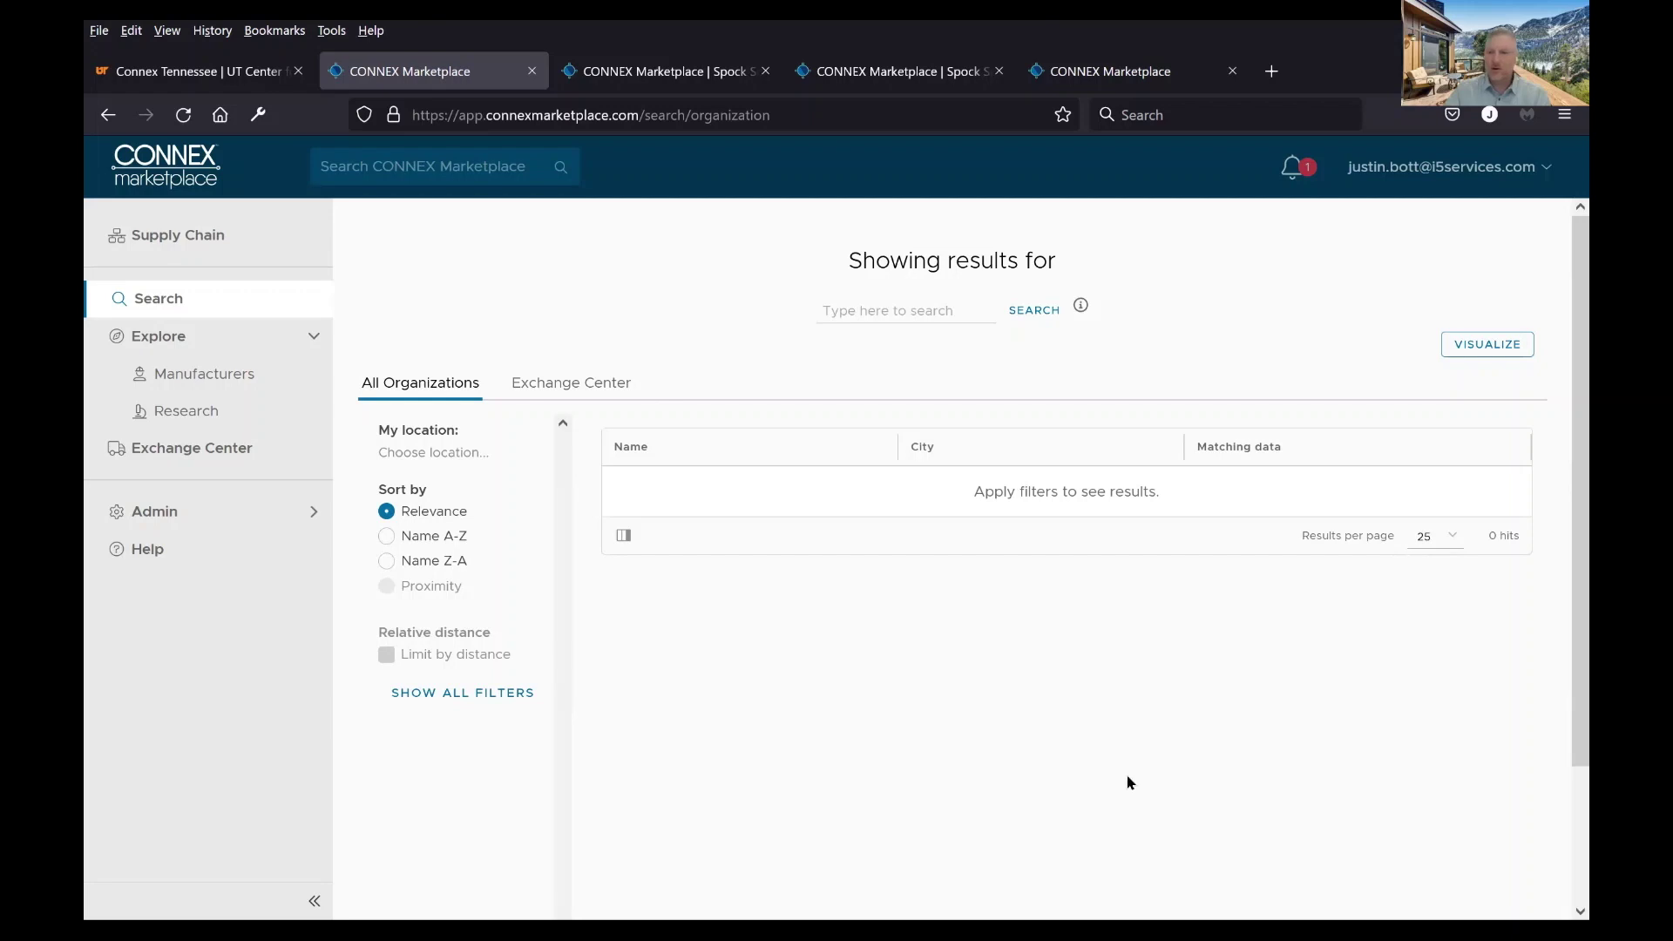
left_click_drag(1563, 736, 1564, 782)
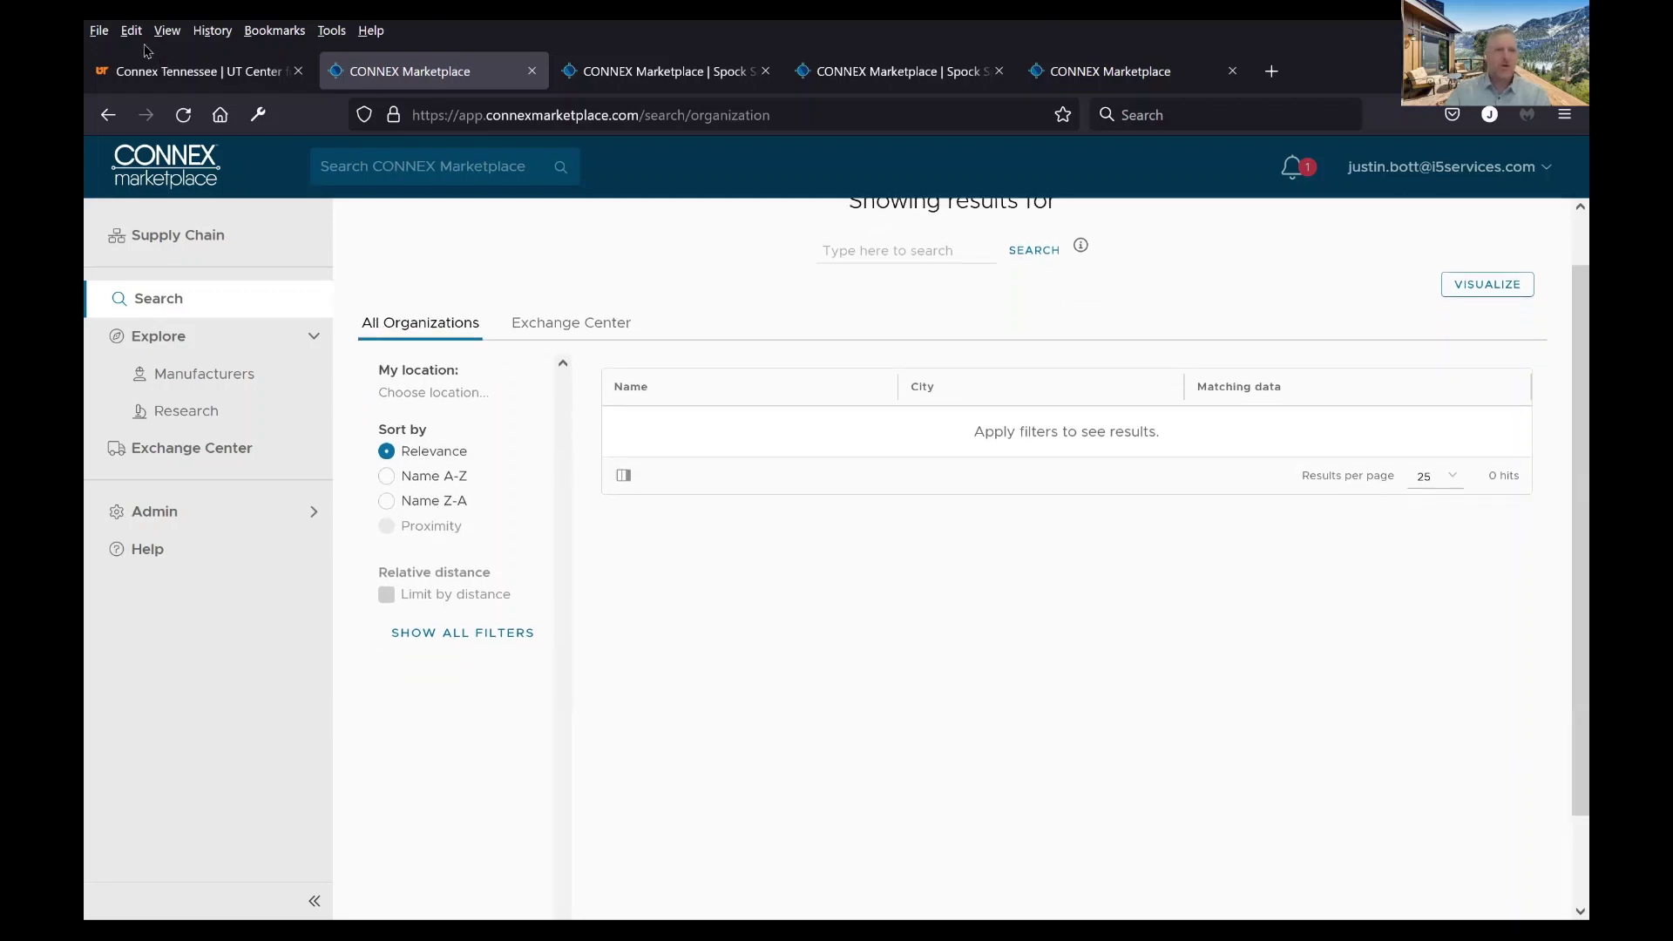
Show the Connex Tennessee page's account options, switch to the CONNEX Marketplace registration and advance with Manufacturer as the organization type
left_click(153, 74)
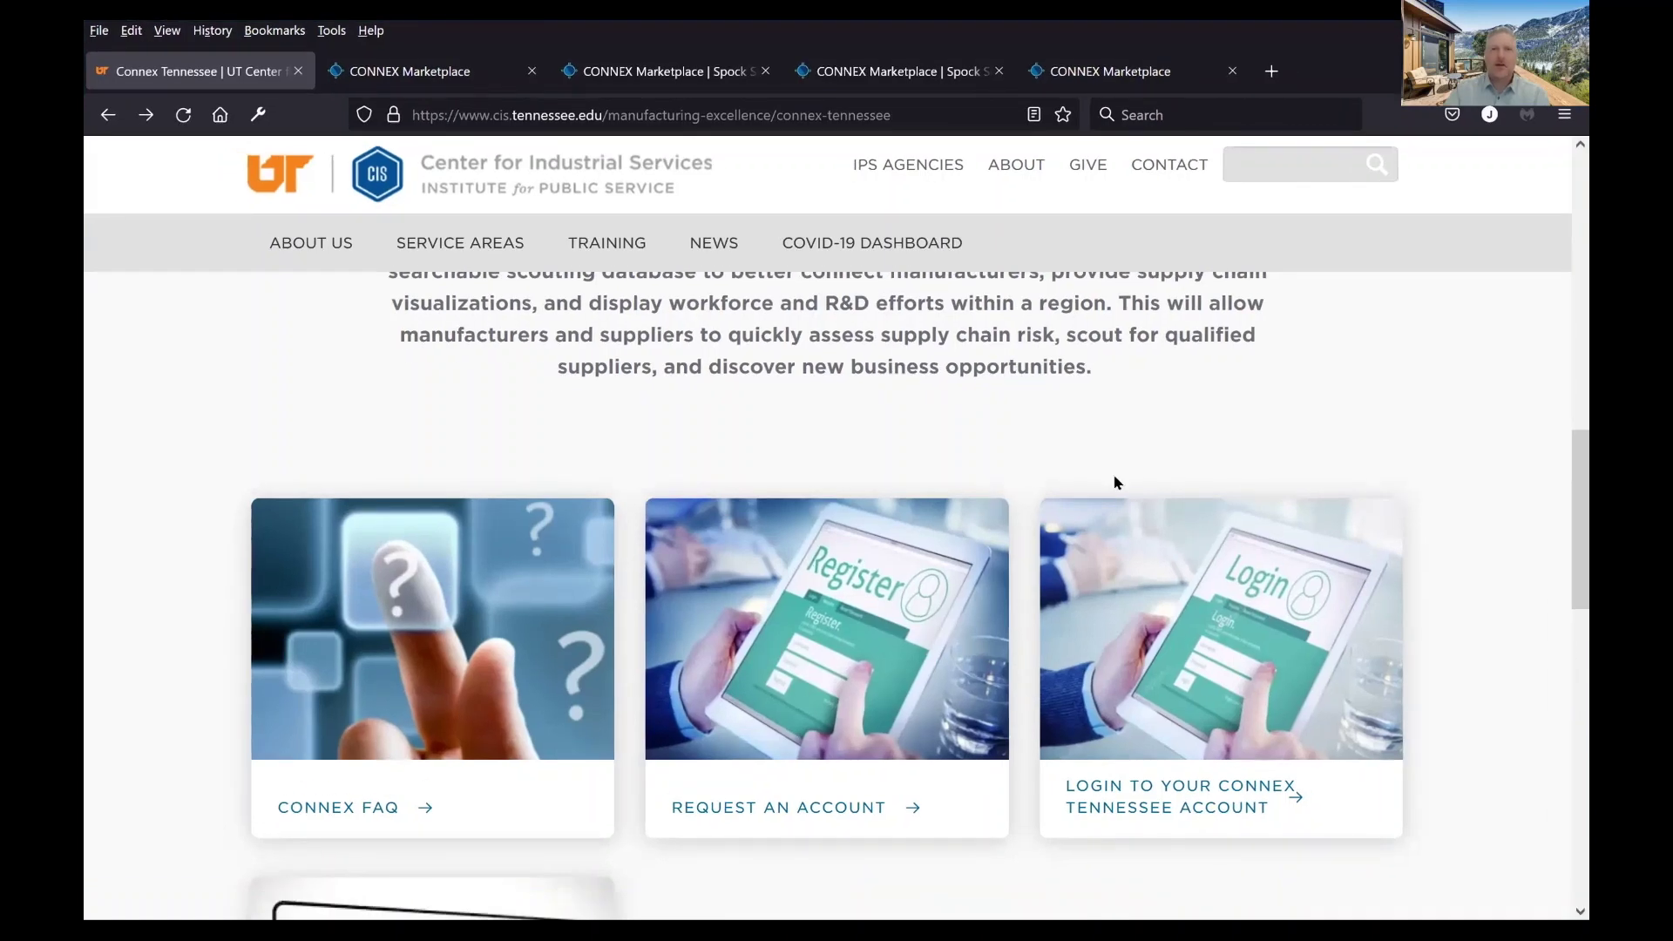
left_click(1112, 76)
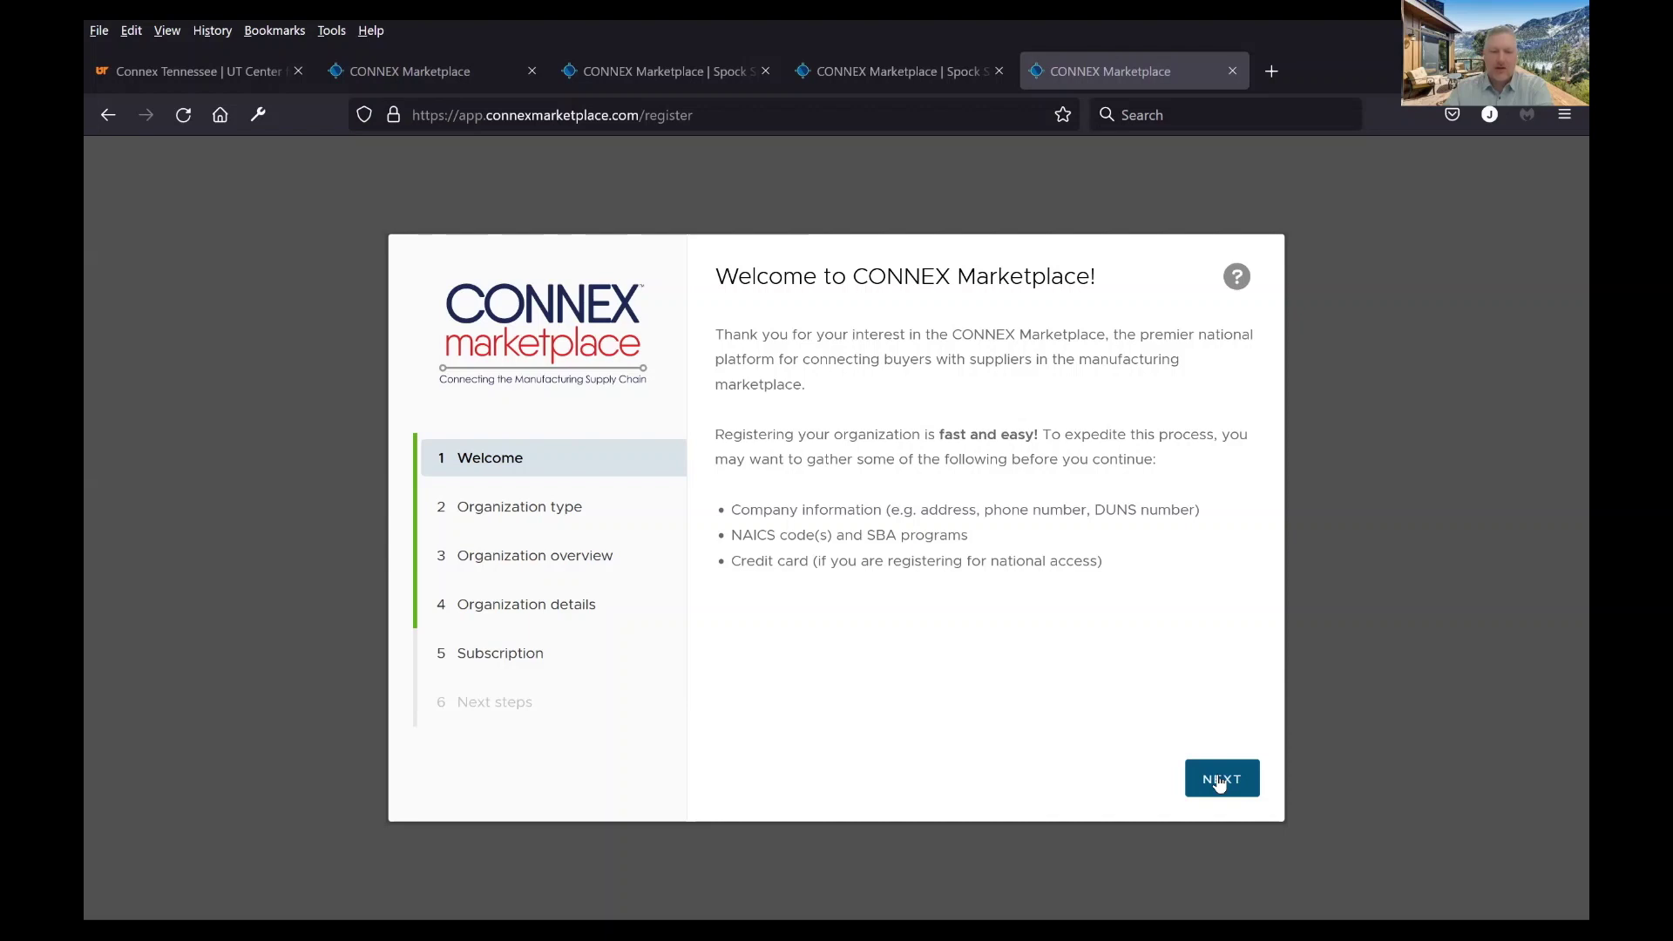
left_click(1220, 783)
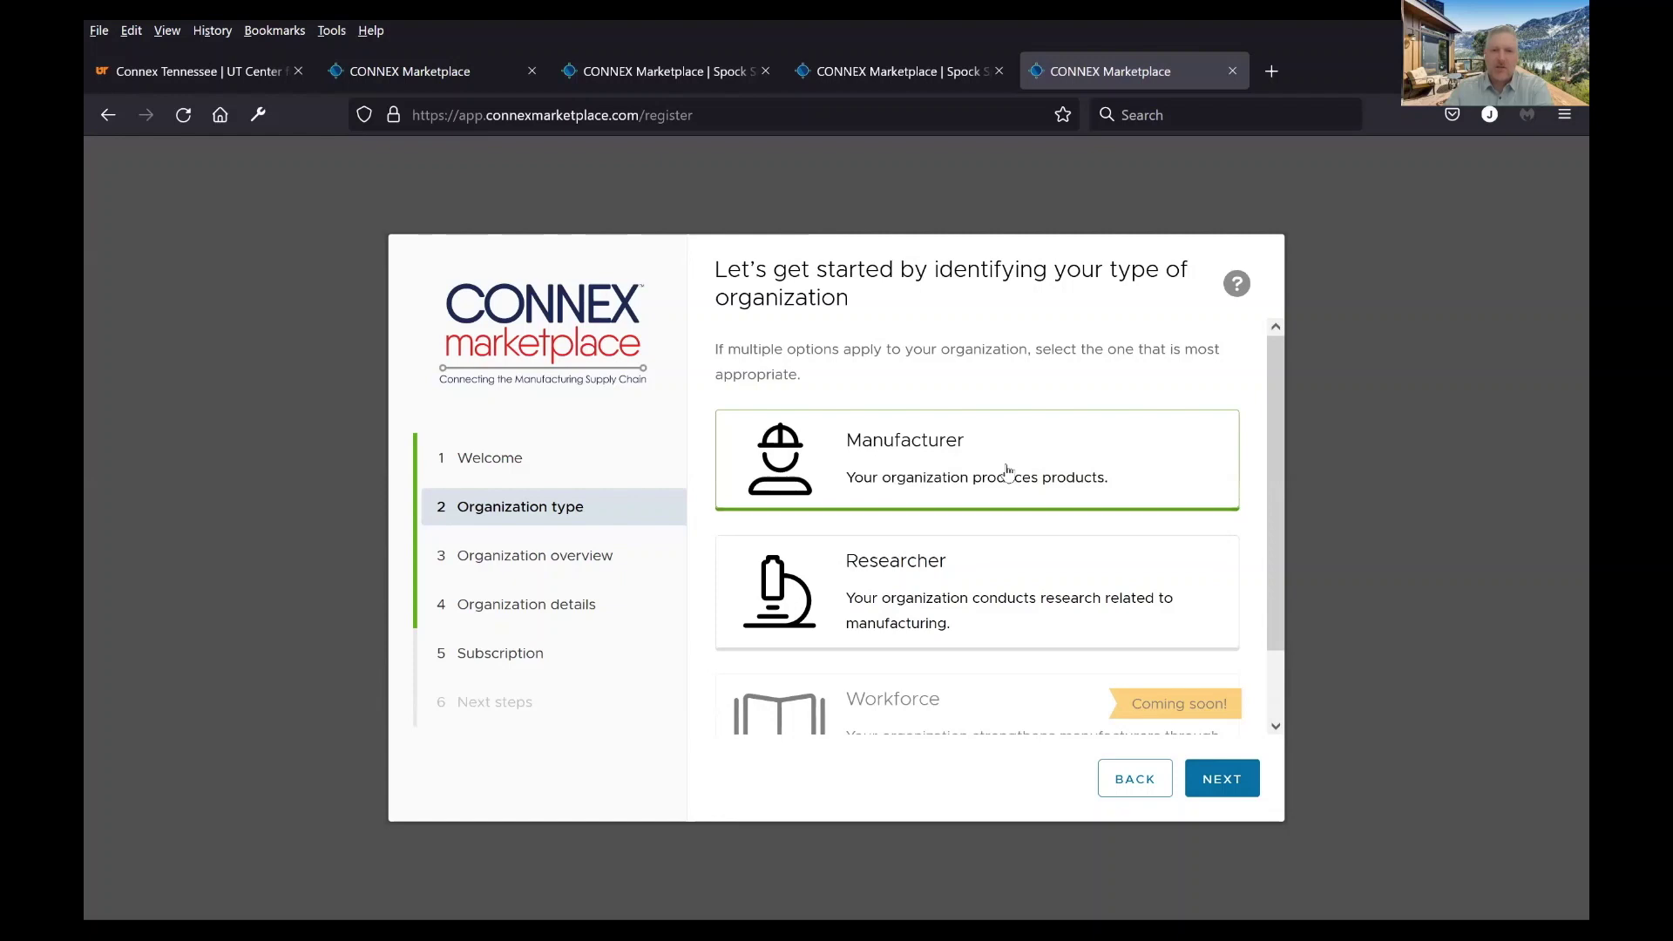
left_click(1219, 779)
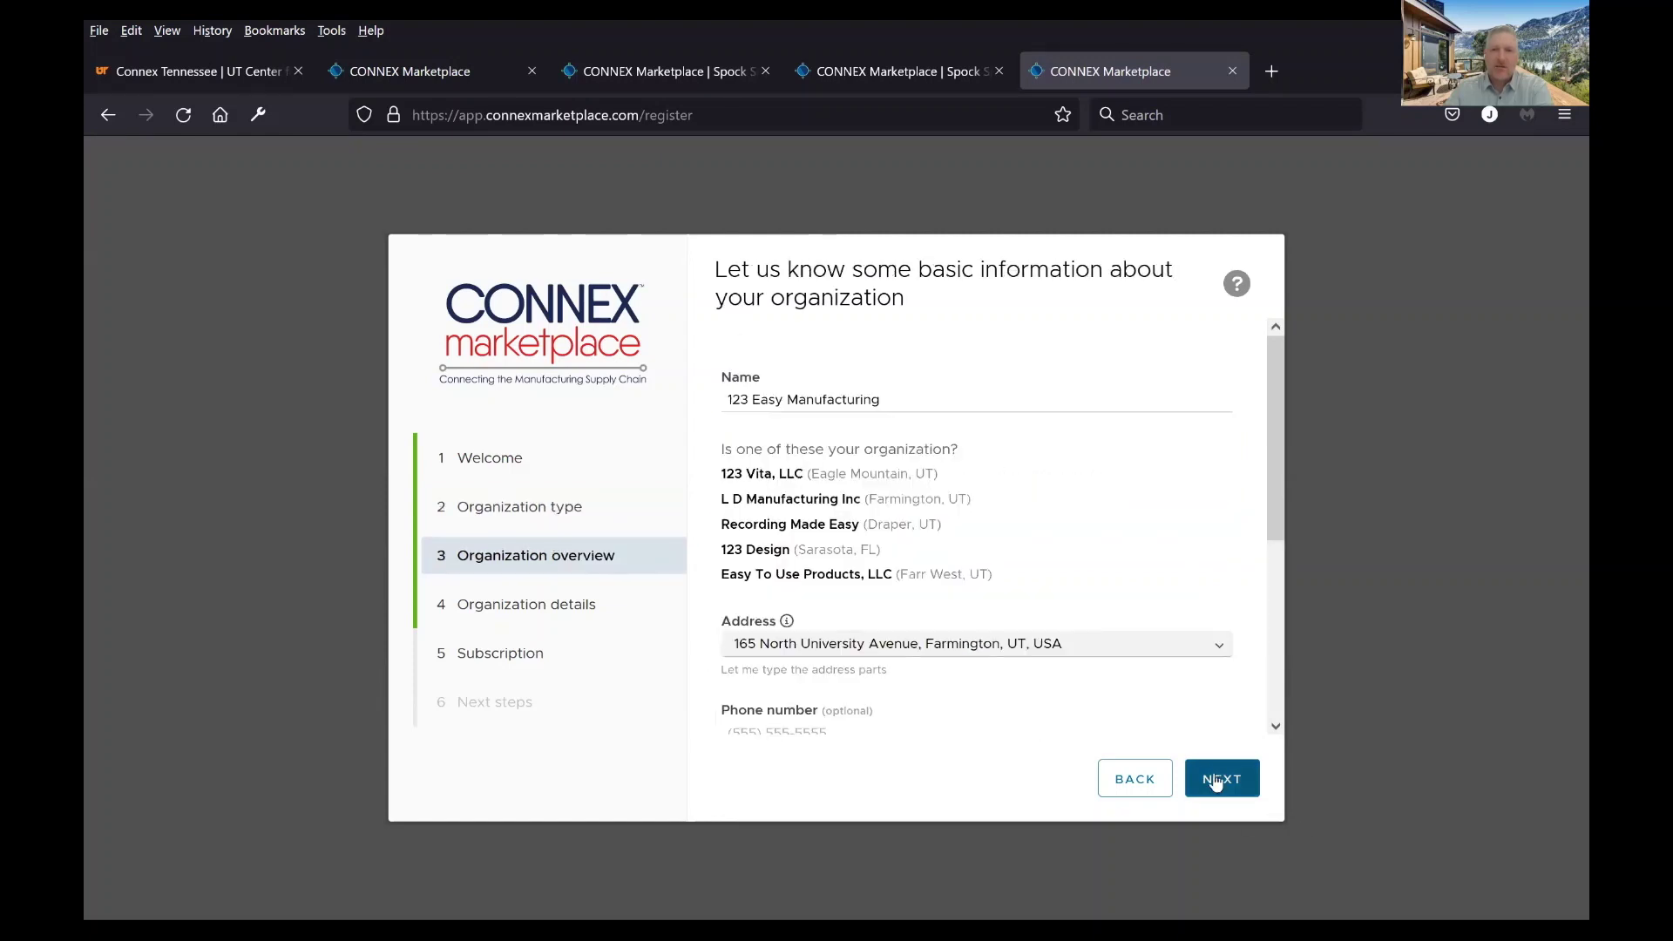
Review the organization overview for 123 Easy Manufacturing, continue with it as filled in, and skip the optional organization details
left_click(882, 405)
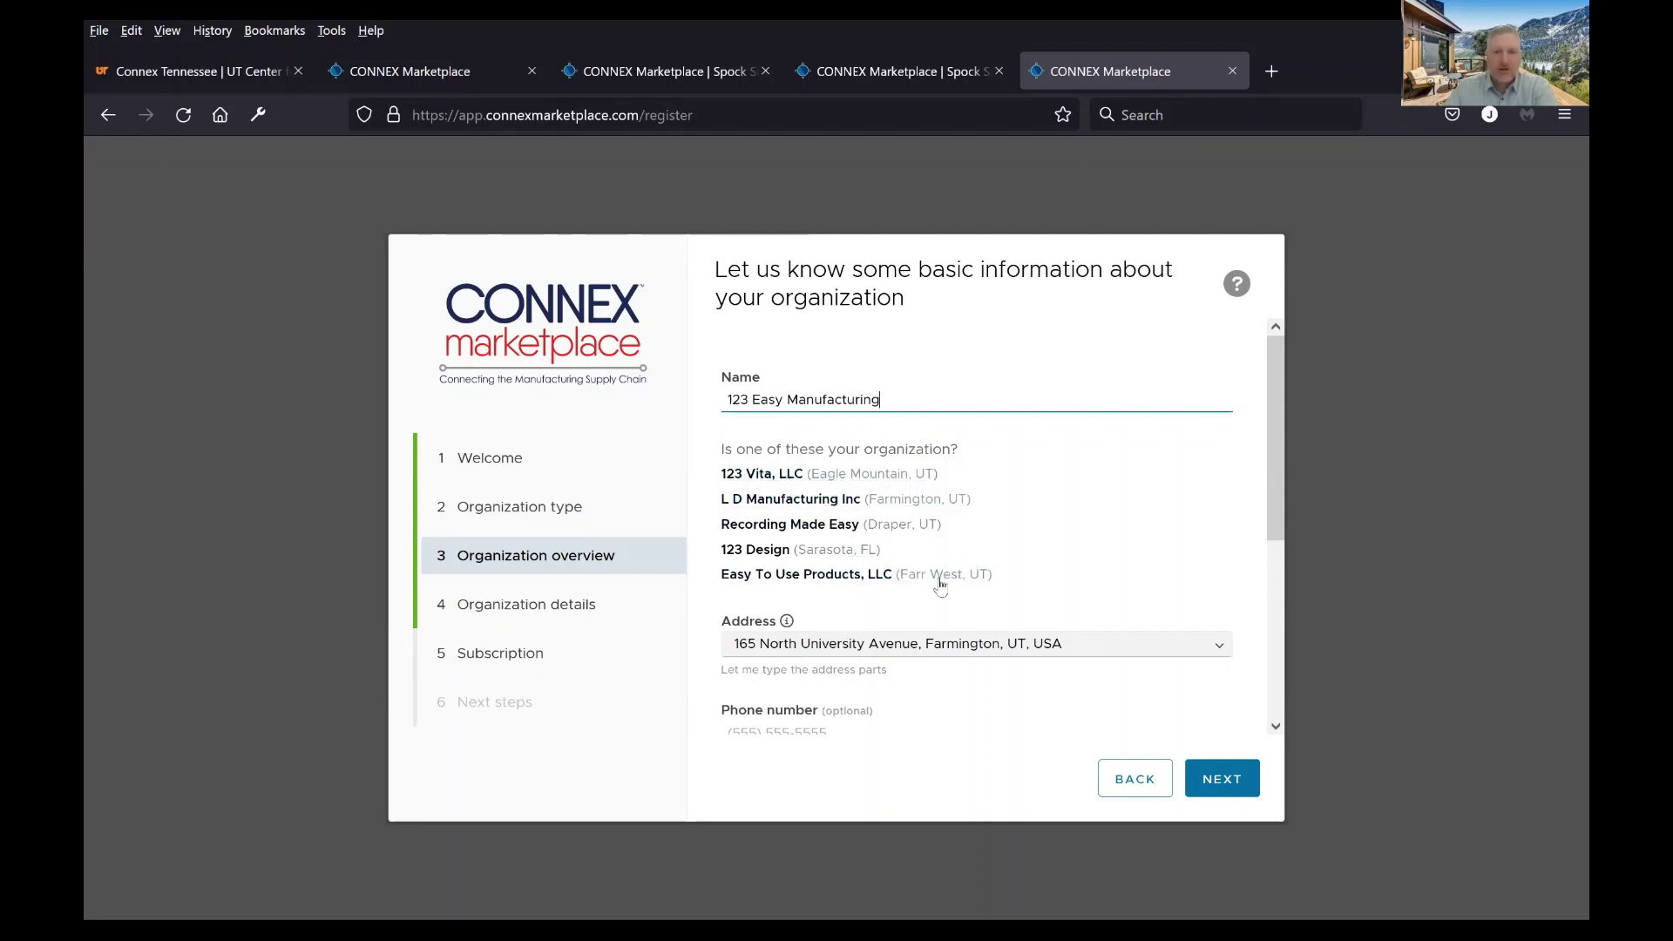
scroll(1179, 608, "down", 3)
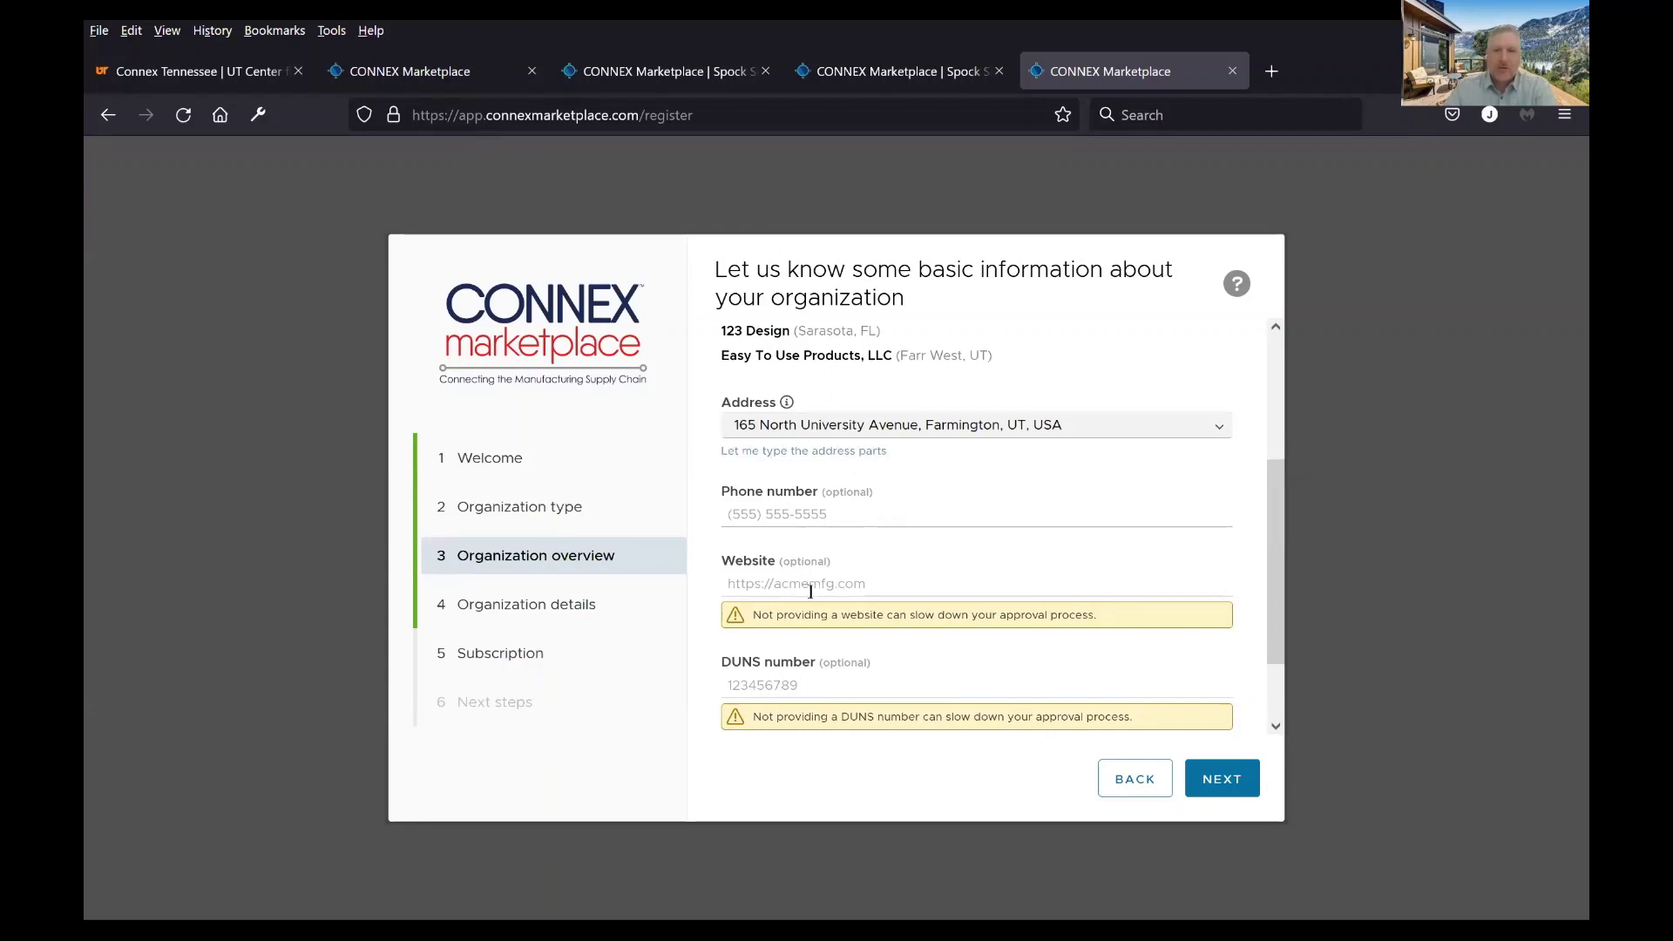
left_click(1219, 782)
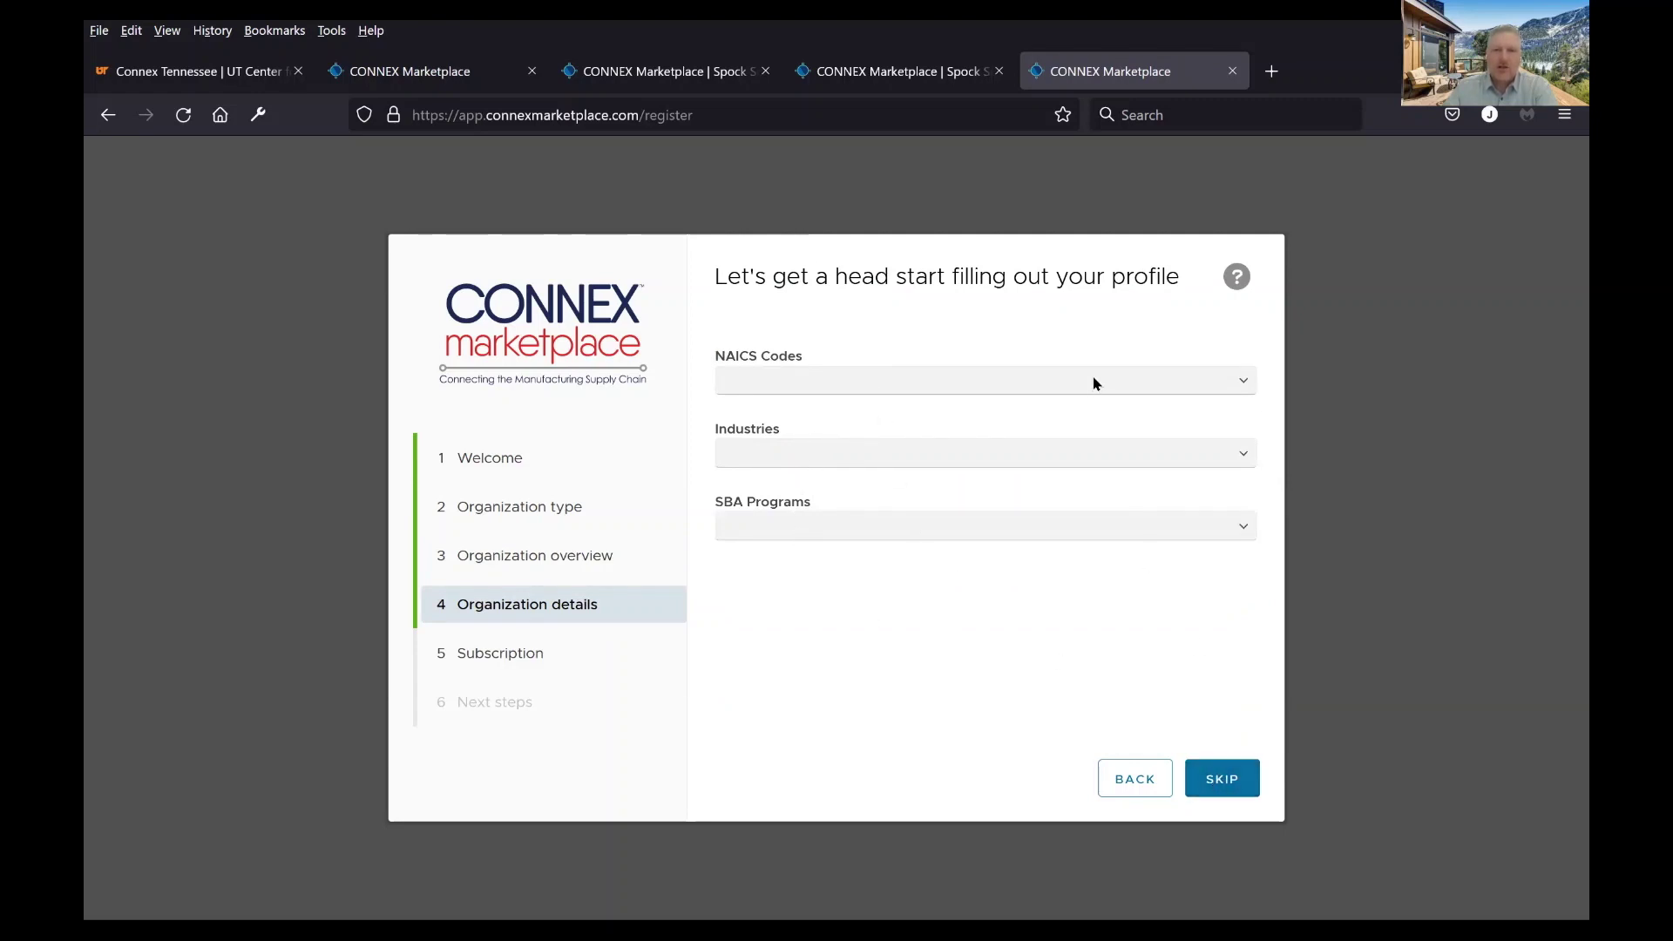
left_click(1224, 785)
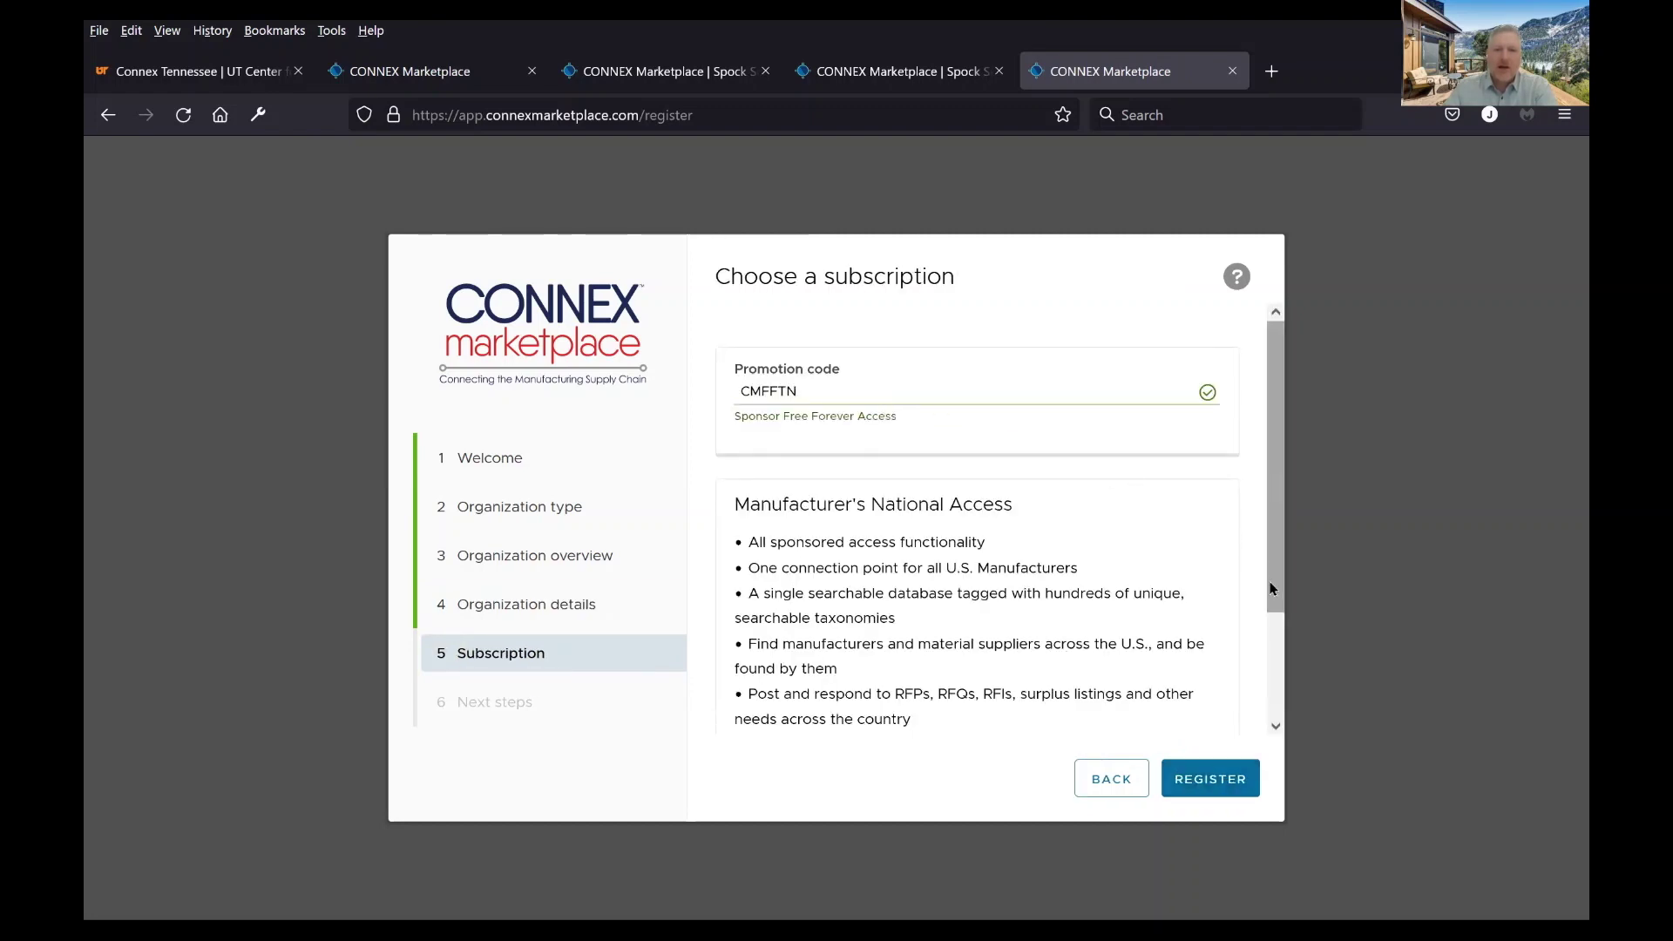
Review the promotion code field and the Manufacturer's National Access plan with its annual price in the subscription choices
left_click(832, 384)
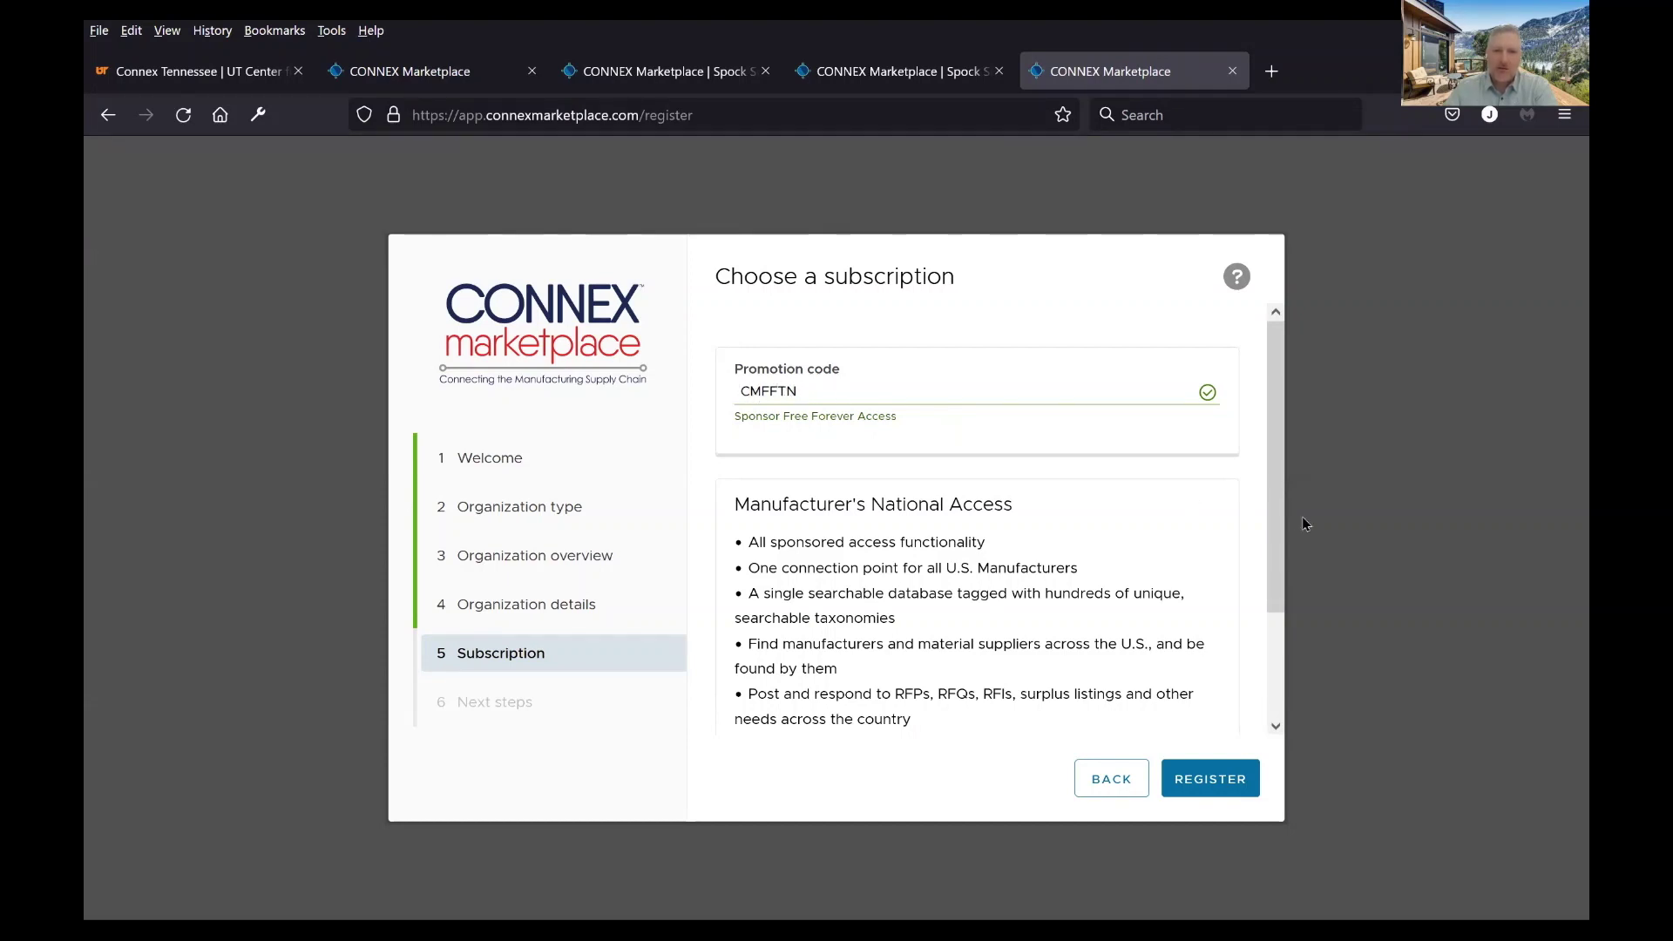
left_click_drag(1274, 512, 1284, 583)
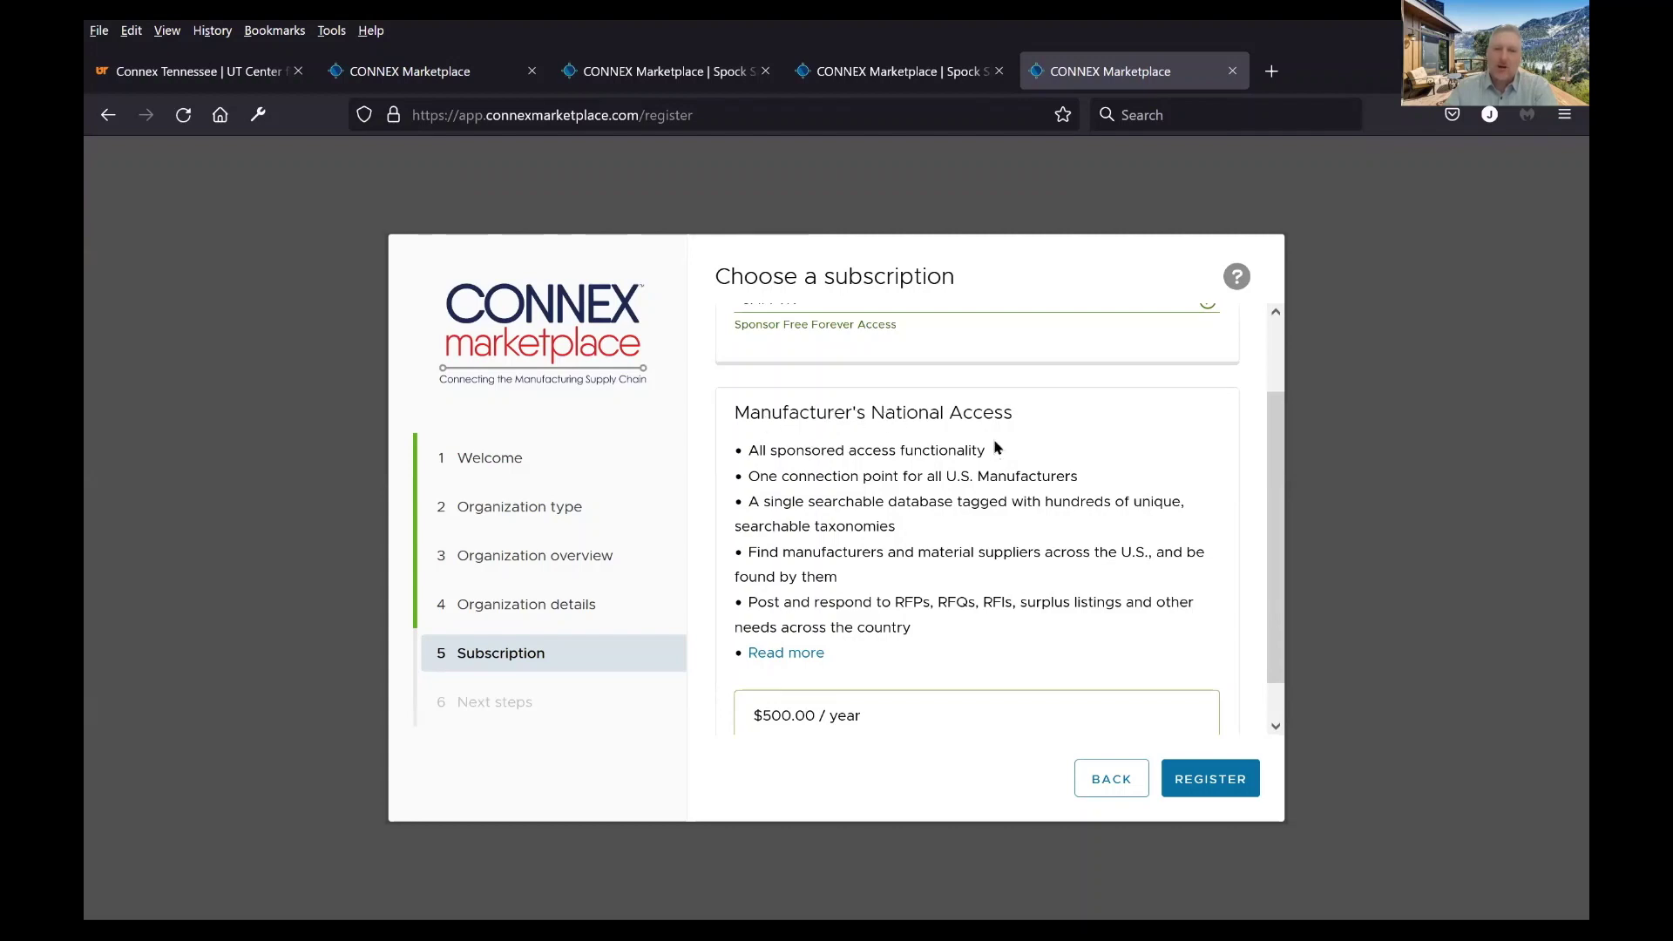
left_click_drag(1272, 614, 1242, 681)
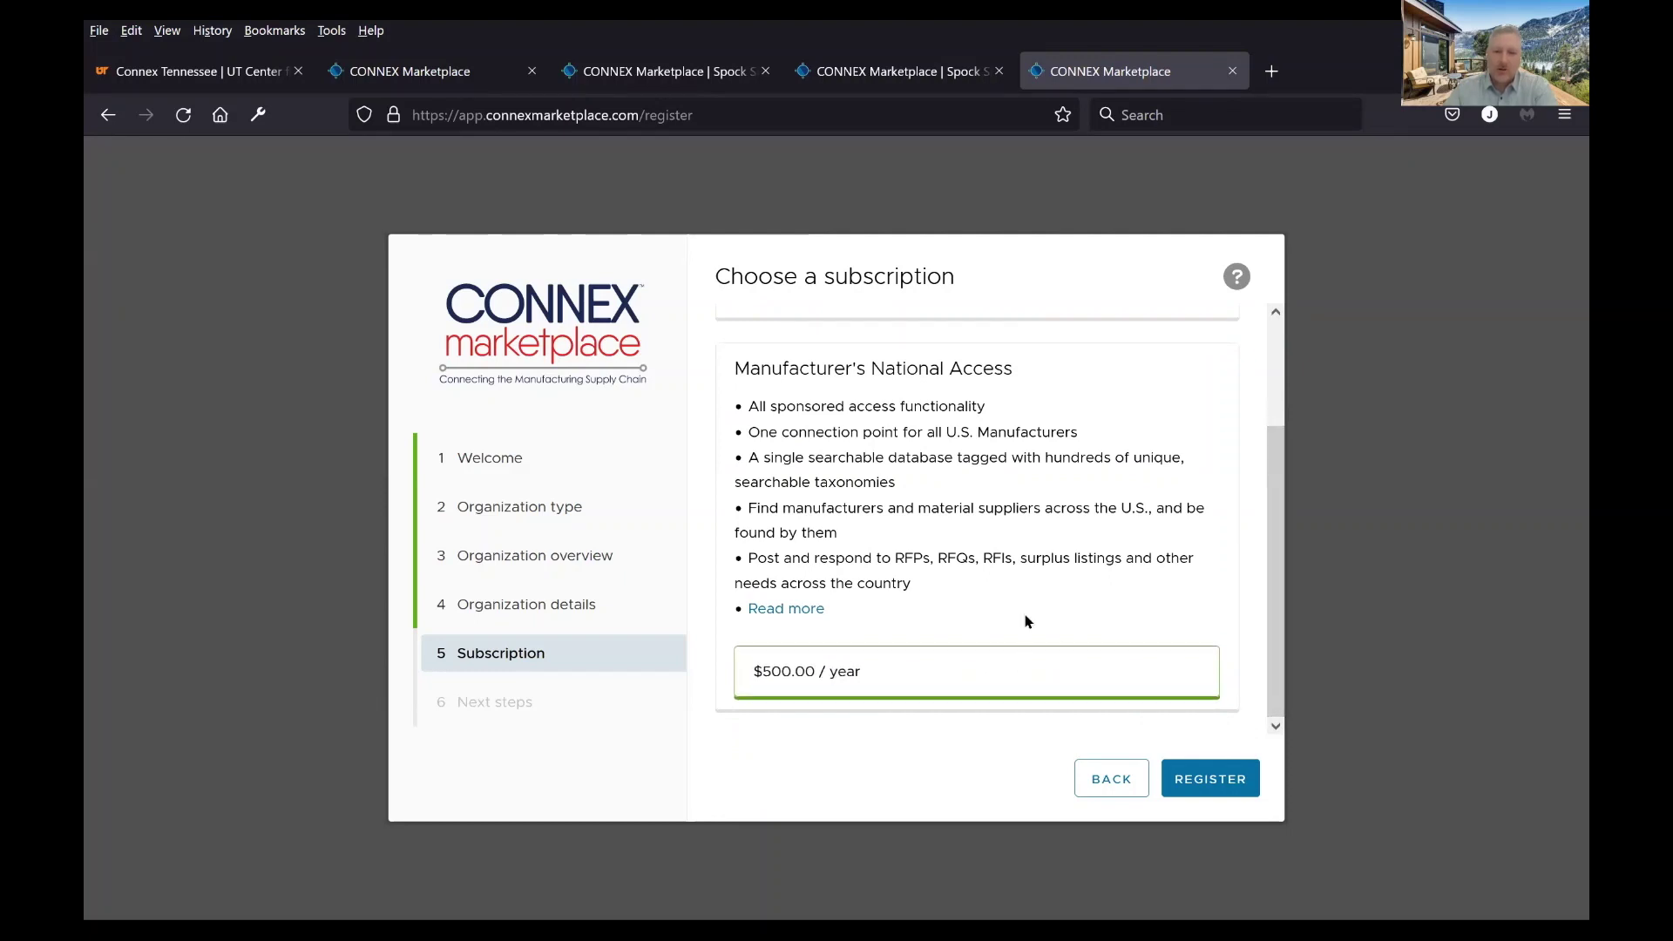
scroll(1019, 549, "up", 2)
scroll(1010, 545, "up", 1)
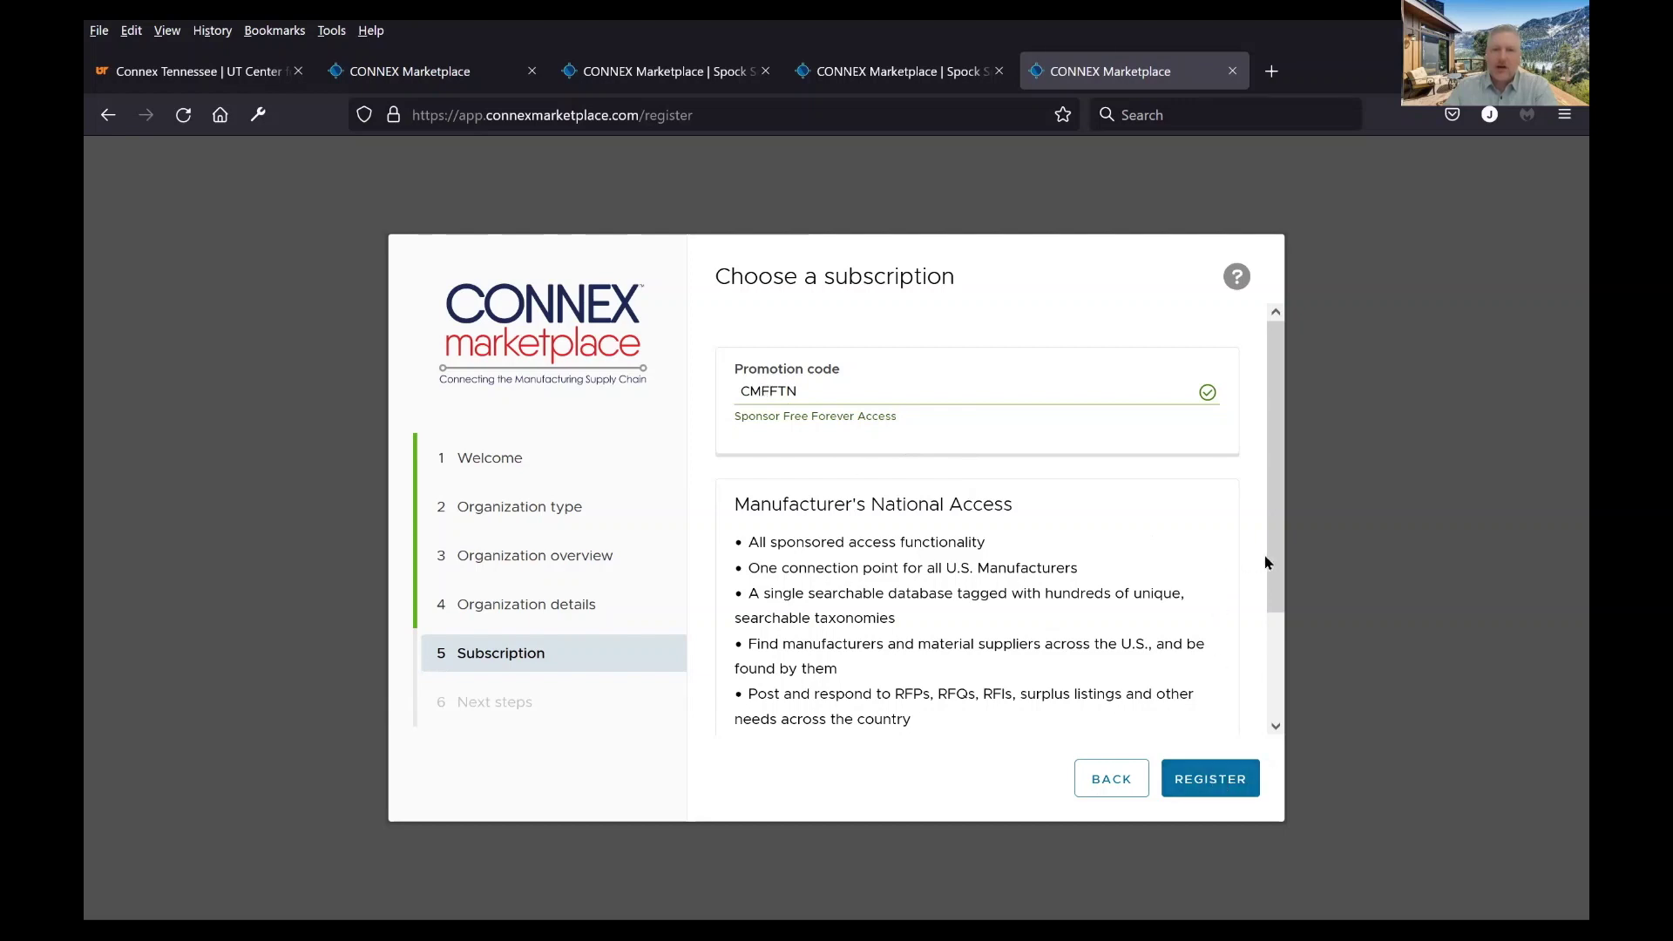
left_click_drag(1273, 560, 1273, 658)
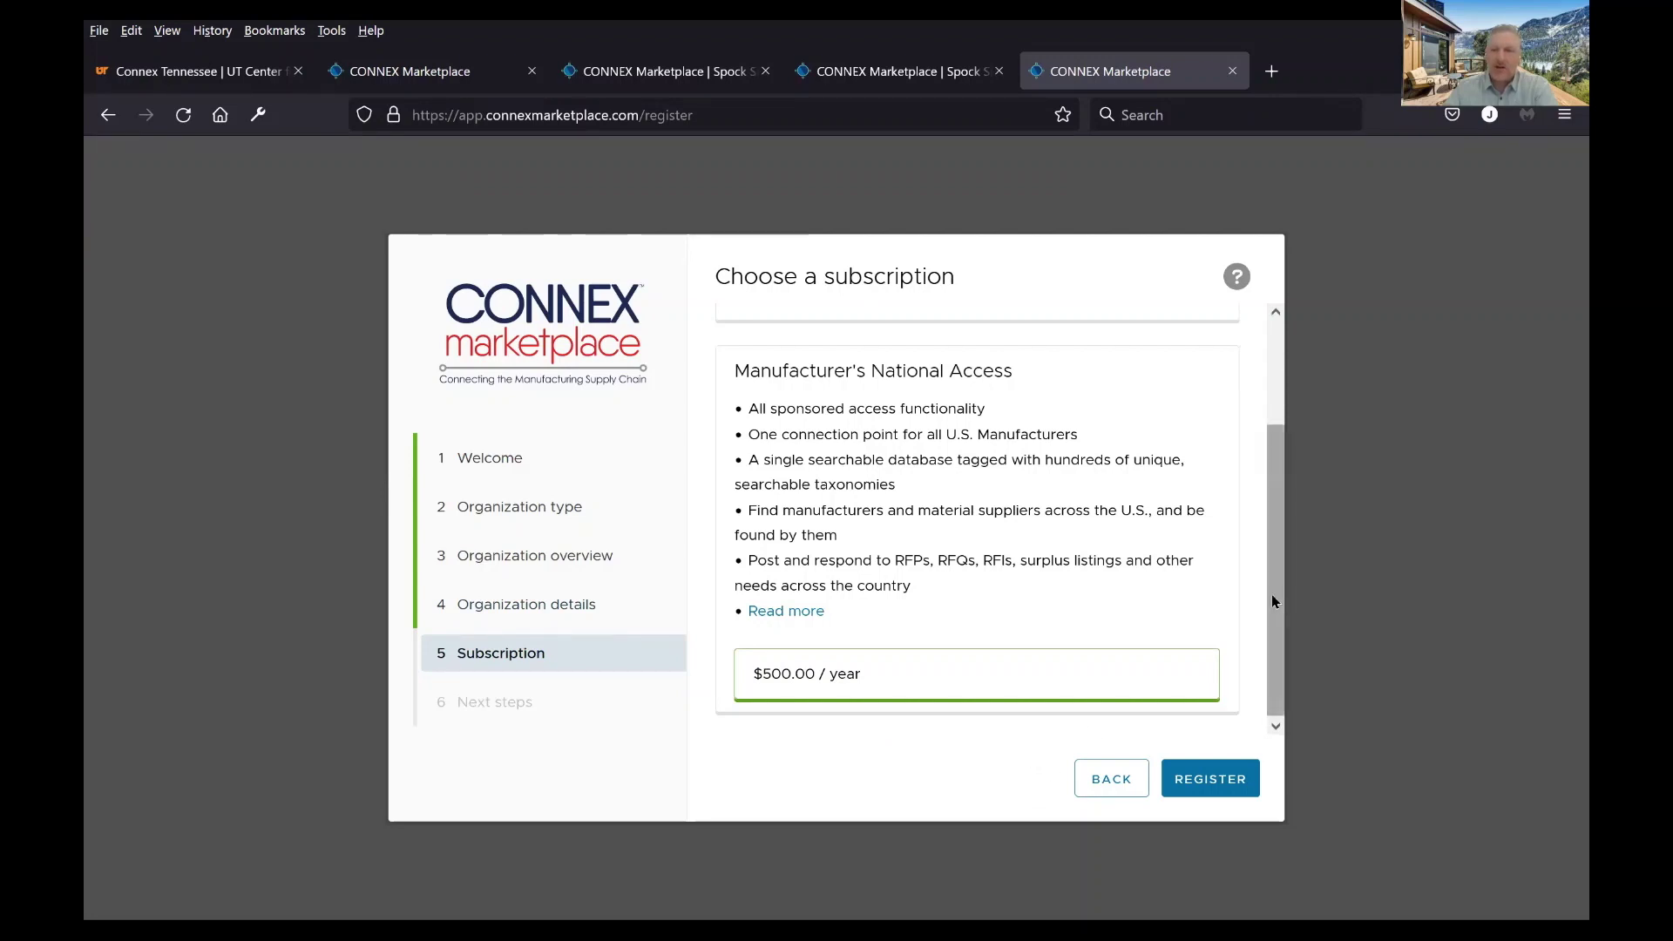
left_click_drag(1272, 601, 1278, 495)
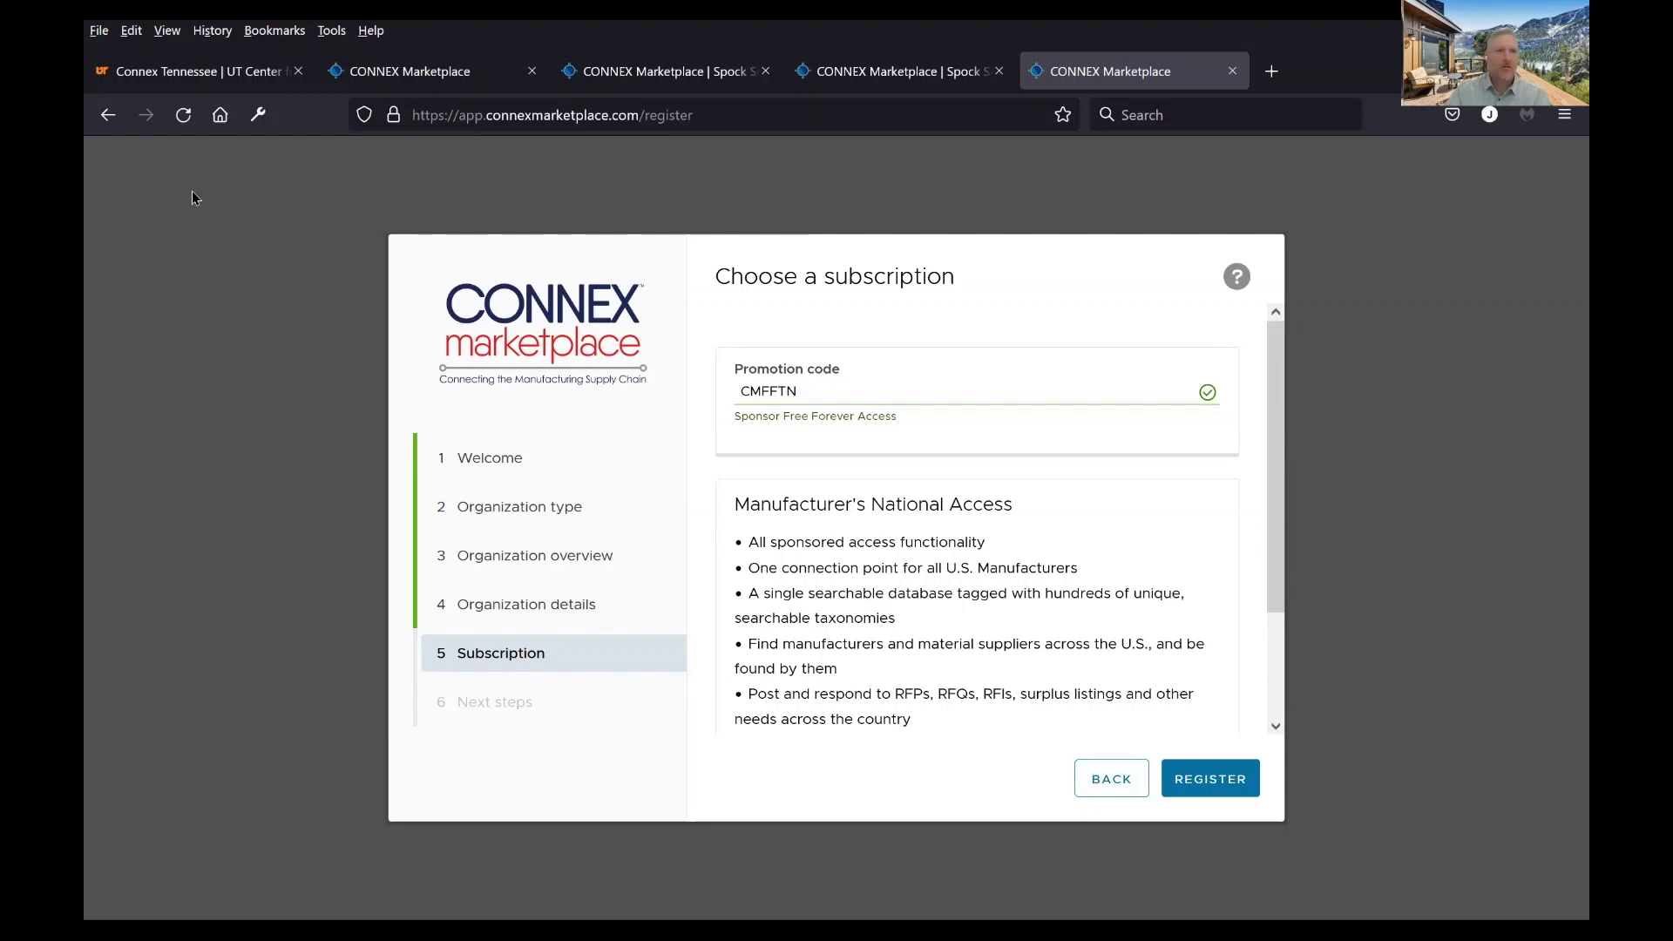
Revisit the Connex Tennessee page, switch to the PowerPoint webinar presentation and start the slide show from slide 17, "REGISTER TODAY!"
left_click(163, 71)
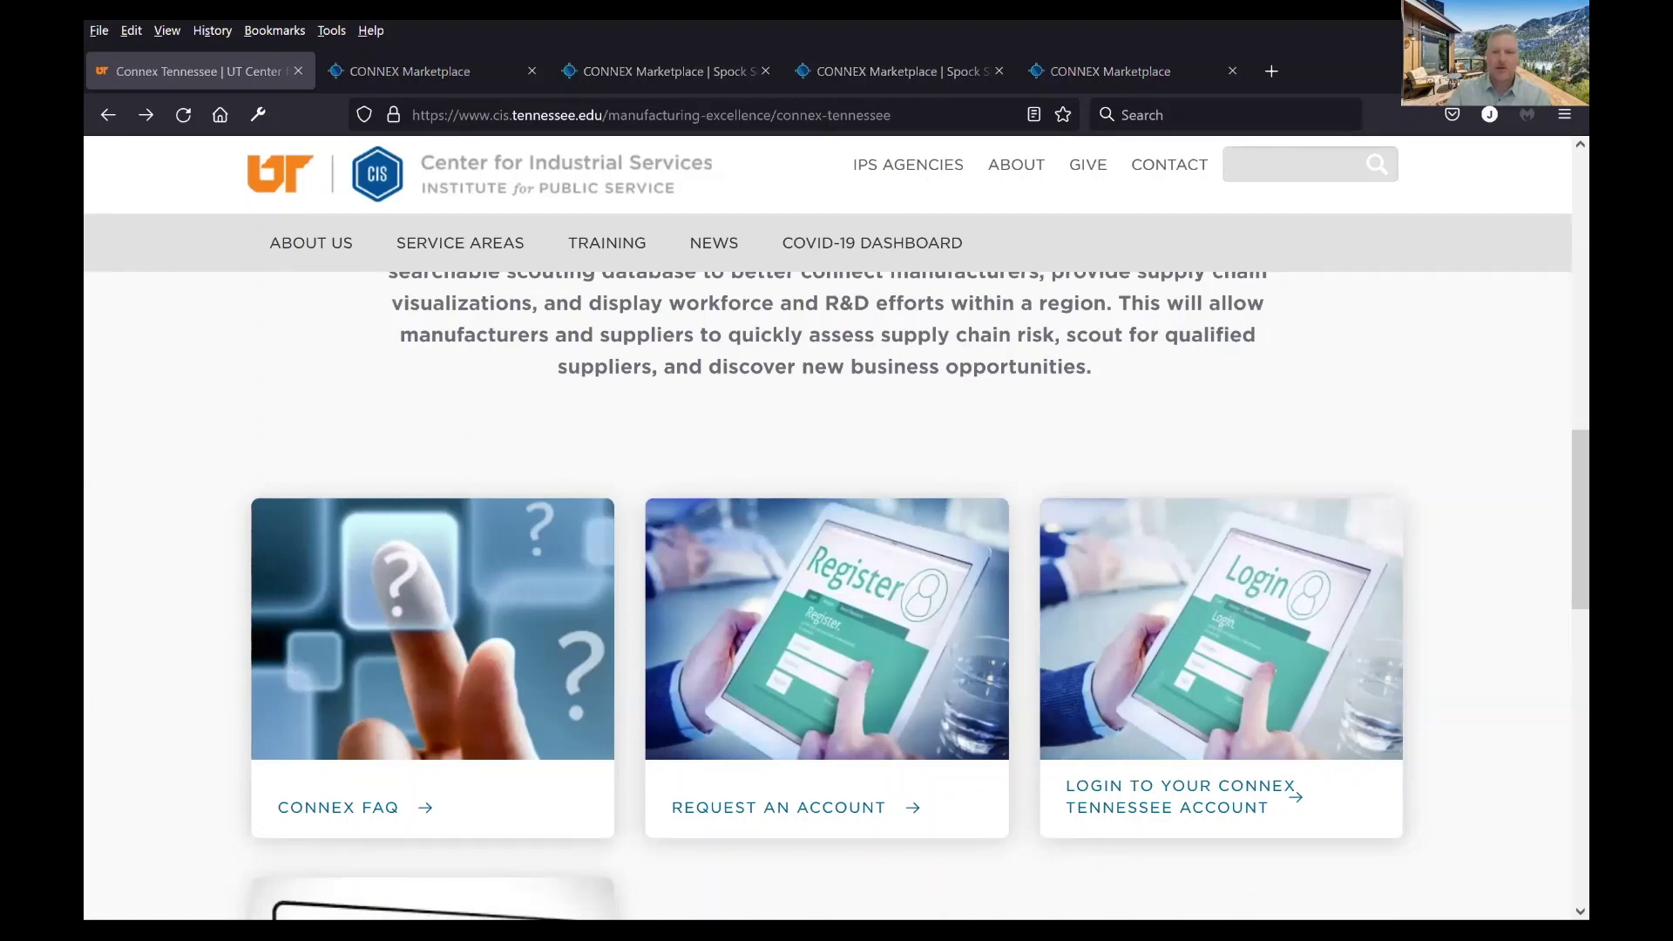
key("alt+Tab")
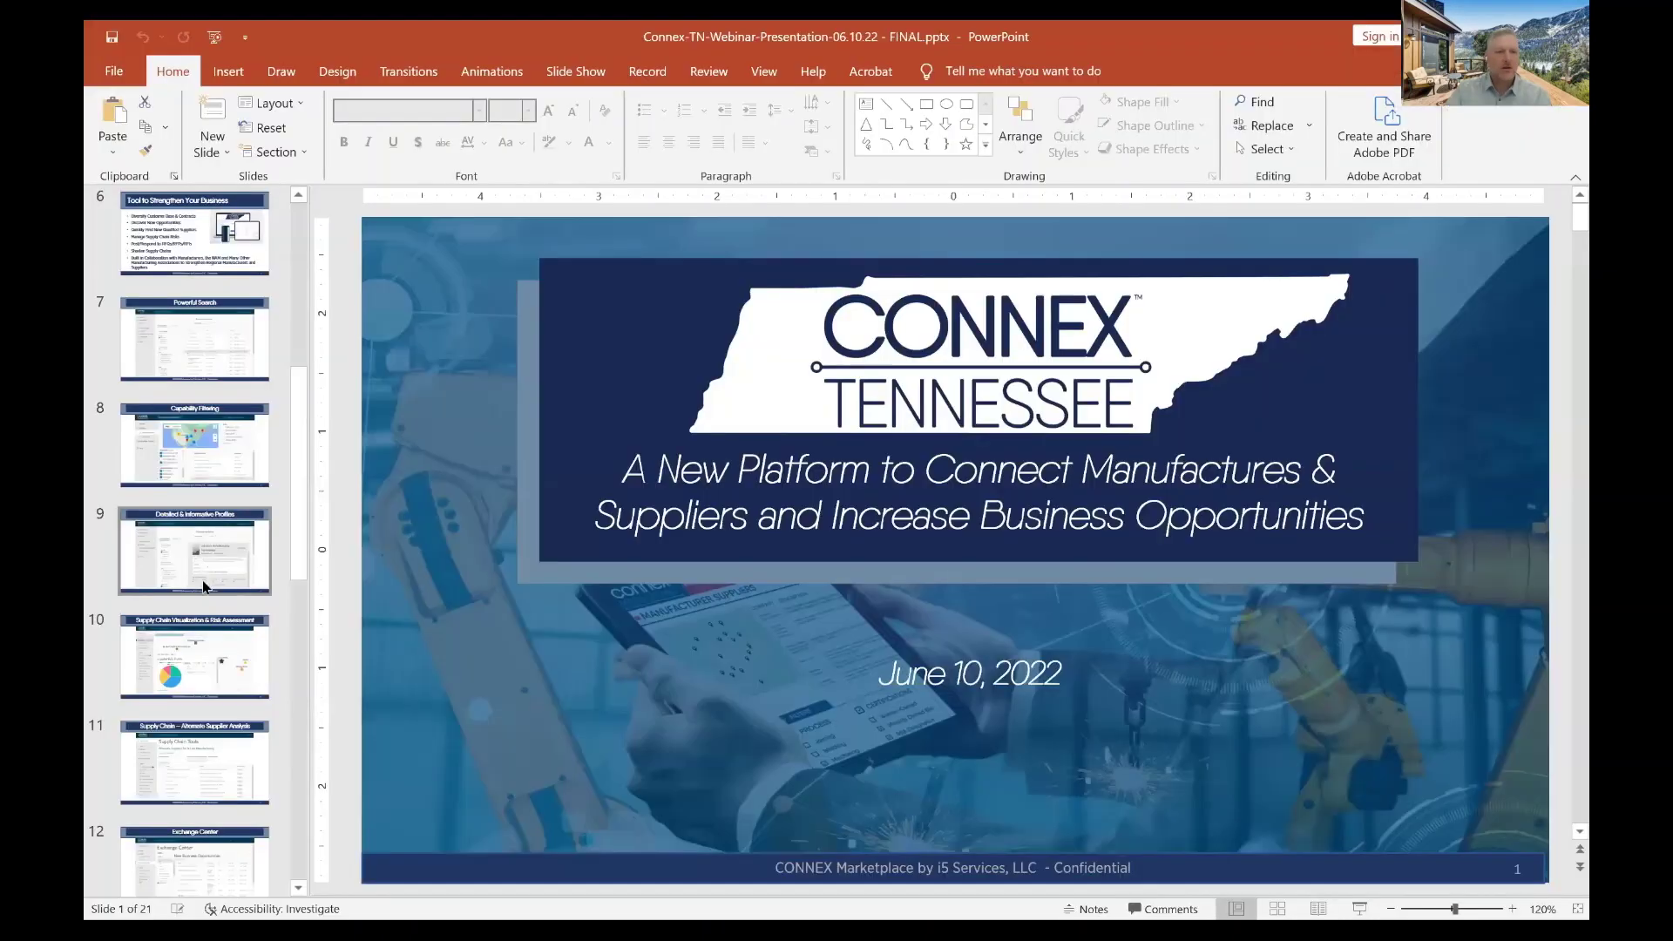
scroll(216, 741, "down", 5)
scroll(216, 742, "down", 2)
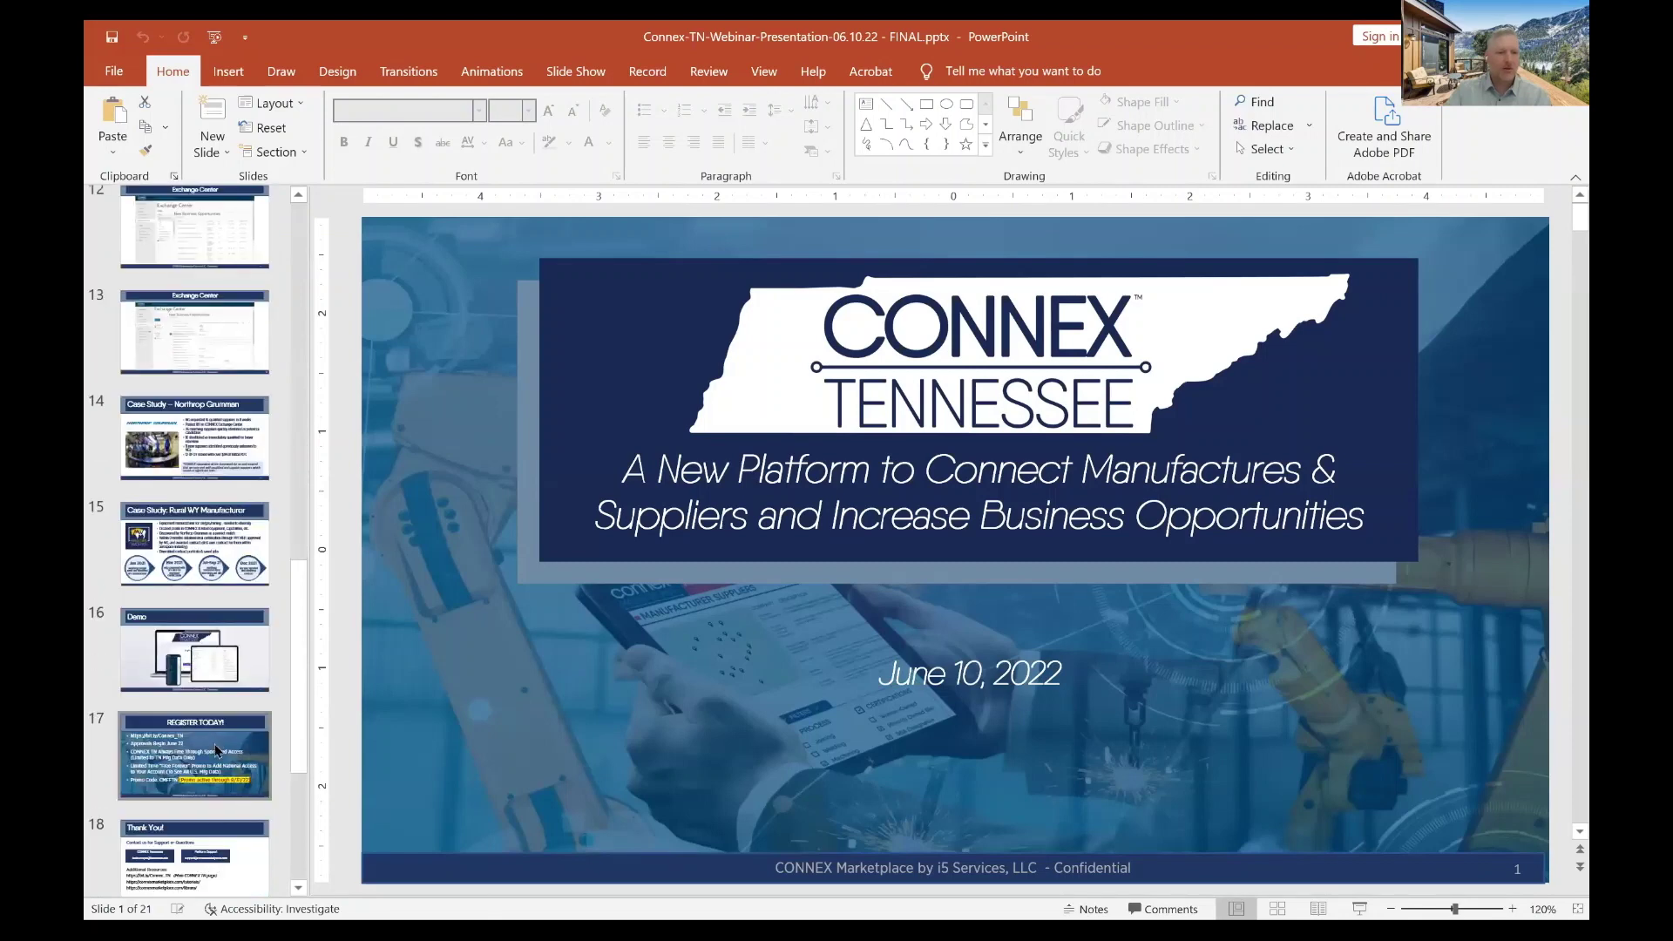
left_click(192, 760)
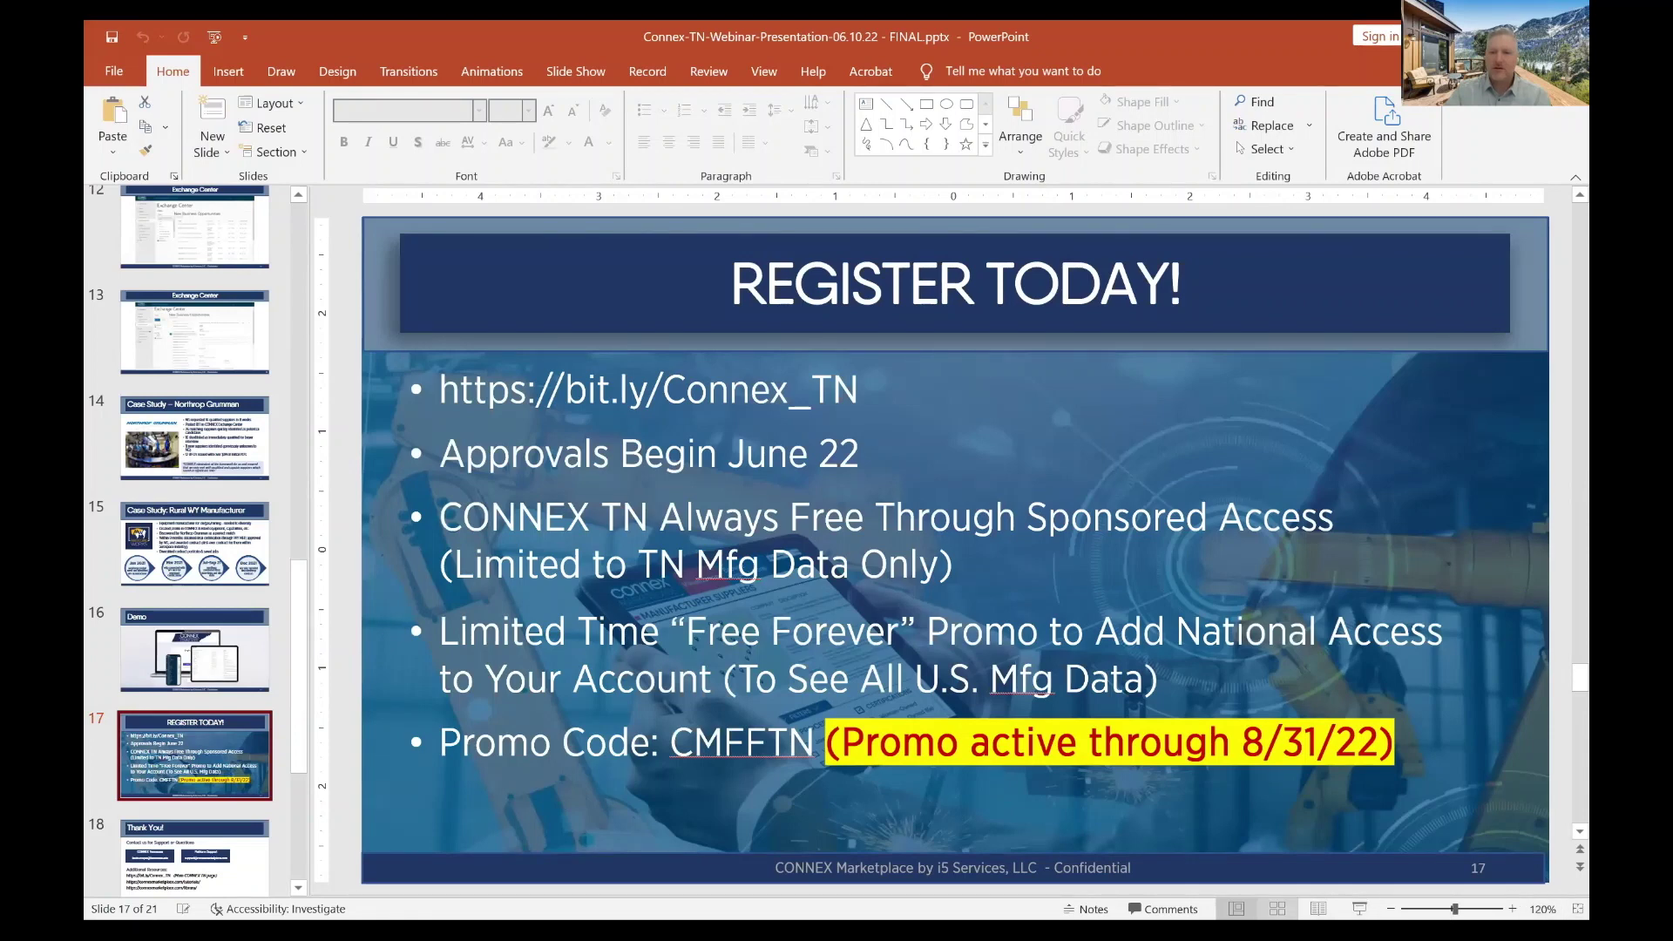
left_click(1359, 908)
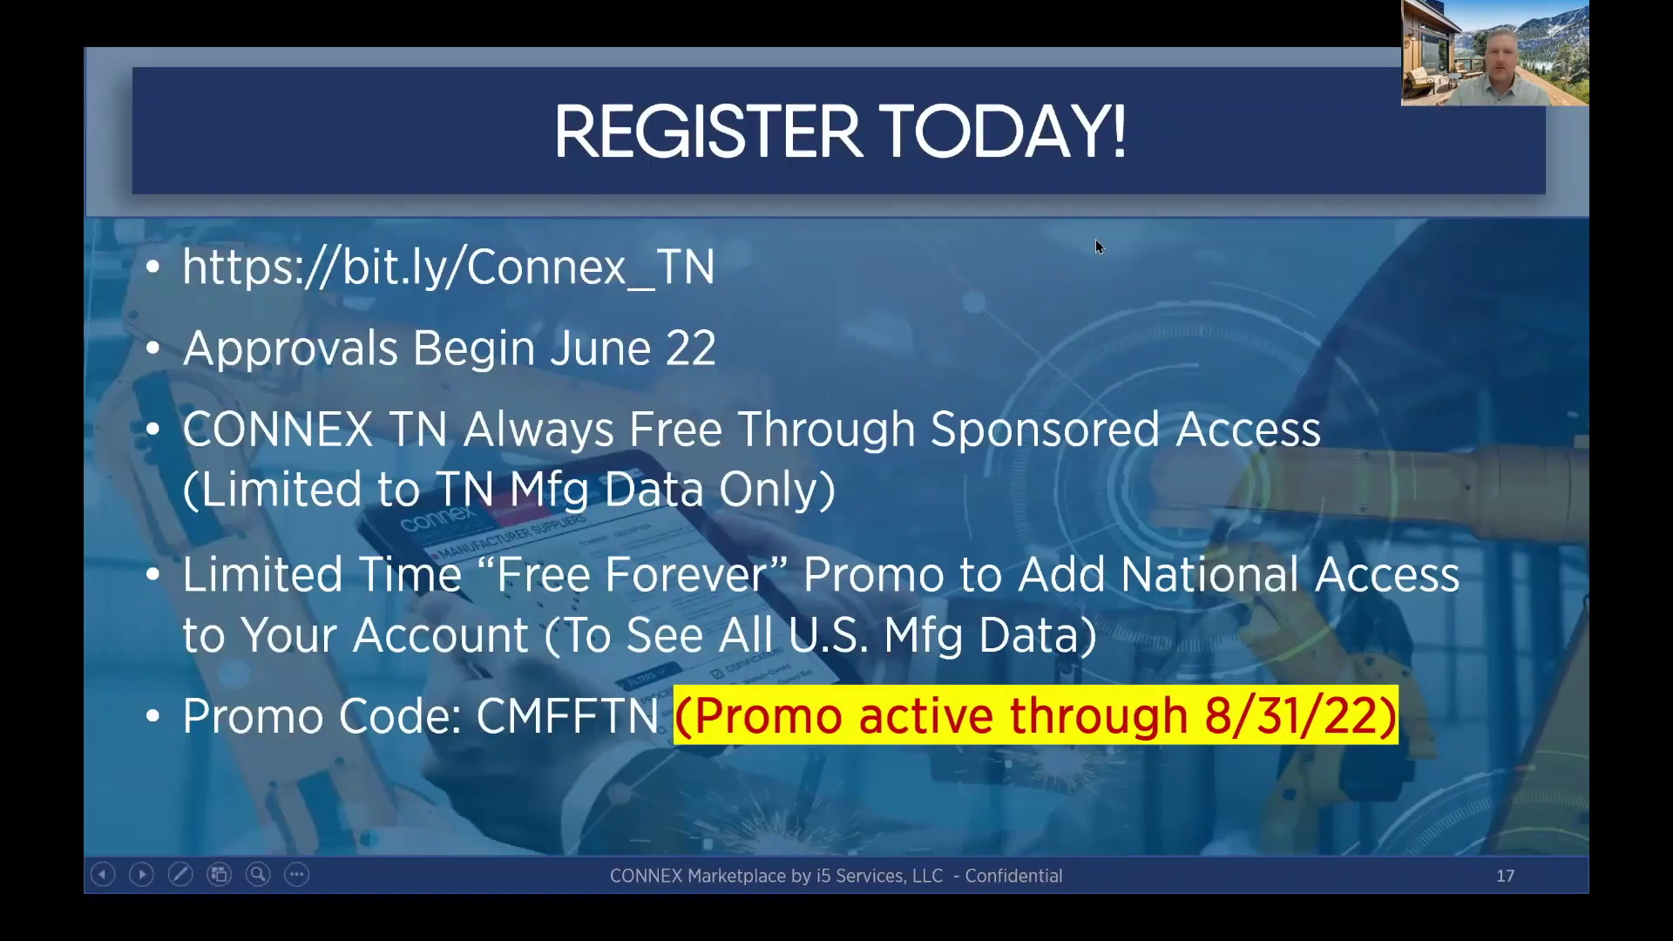